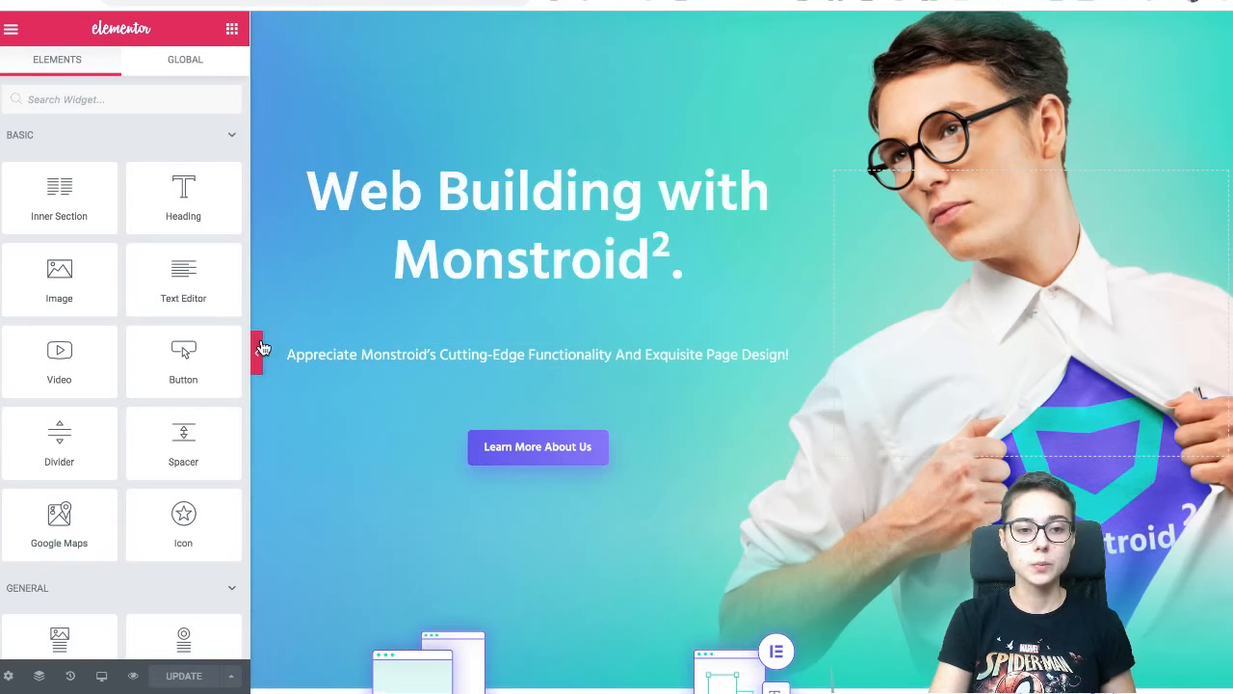
- Hide the widget panel, review the full-width page from the hero down to the pricing plans, and bring the panel back
click(260, 349)
scroll(588, 299, down, 3)
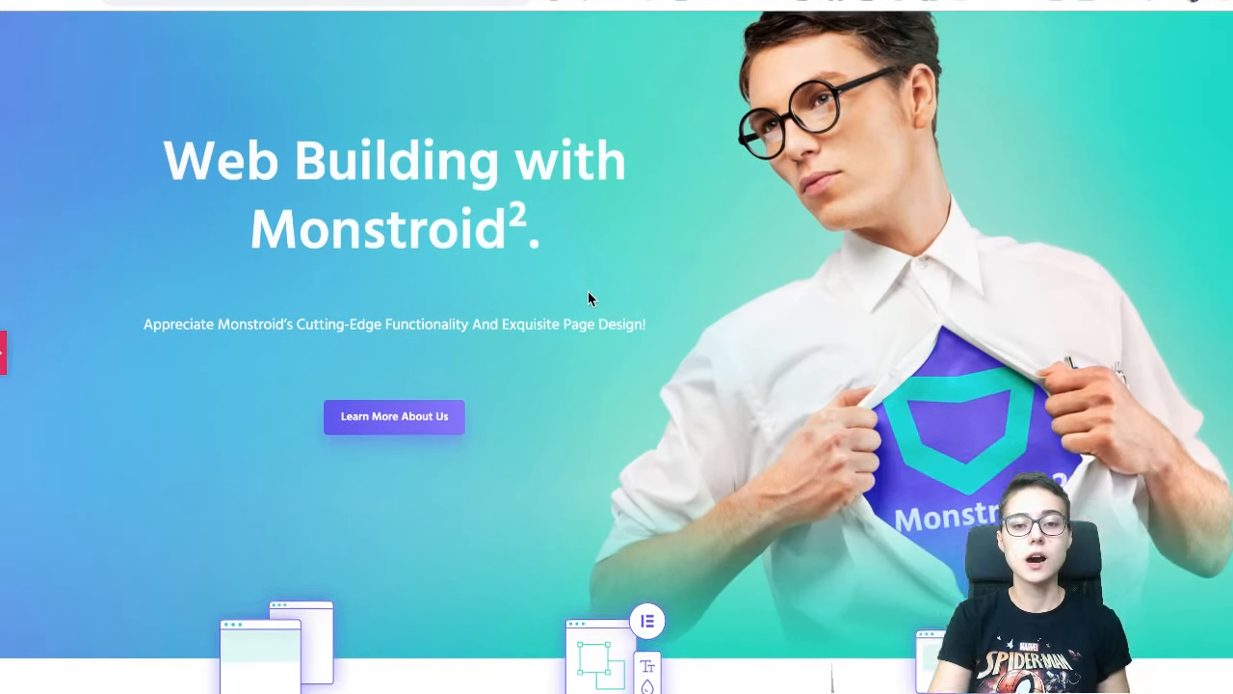
scroll(588, 298, down, 10)
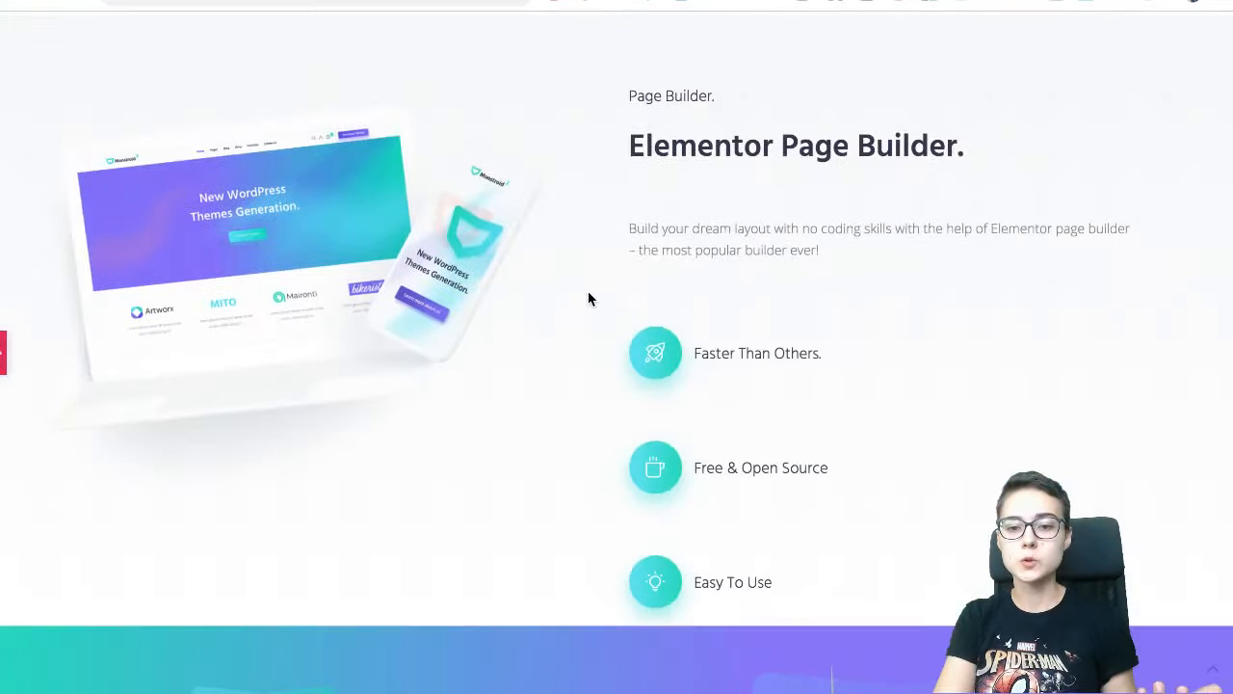
scroll(588, 299, down, 10)
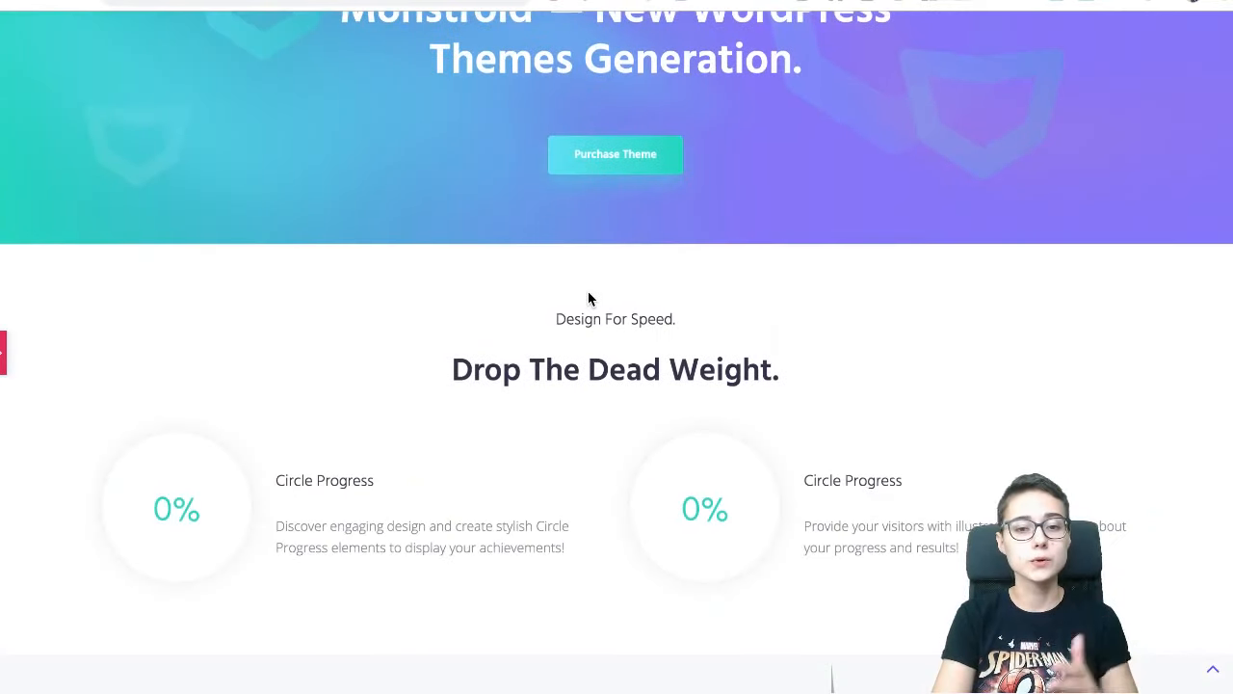
scroll(590, 299, down, 4)
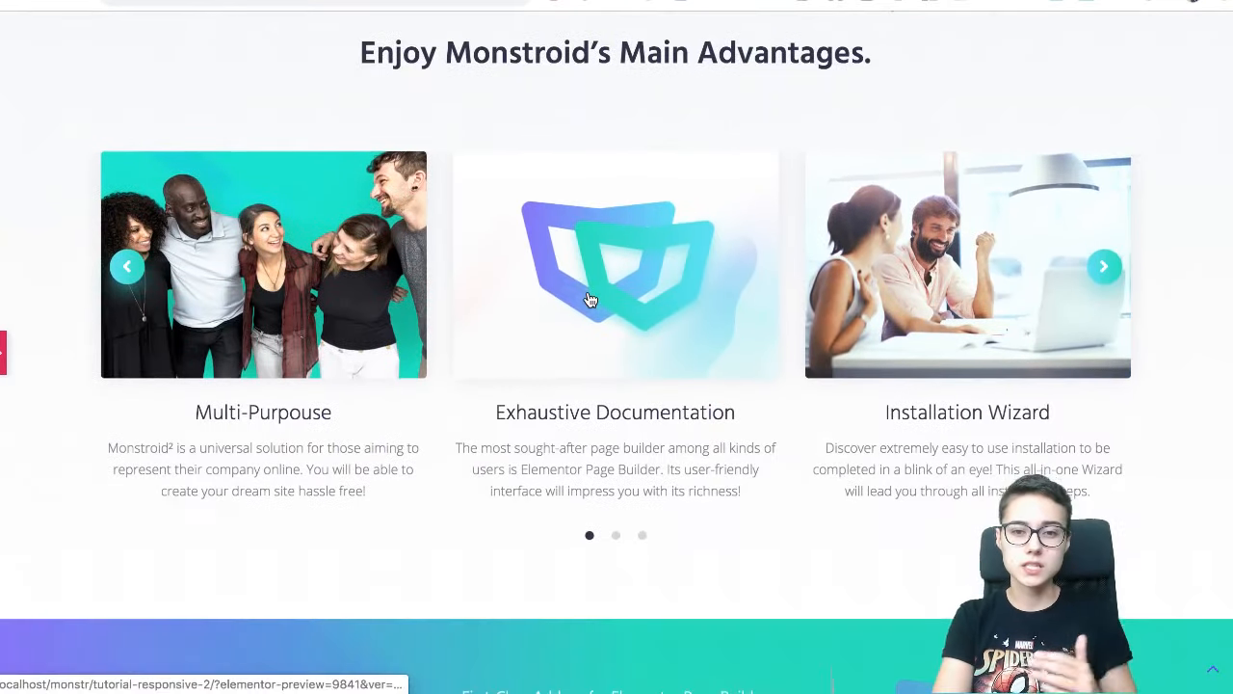
scroll(589, 299, down, 4)
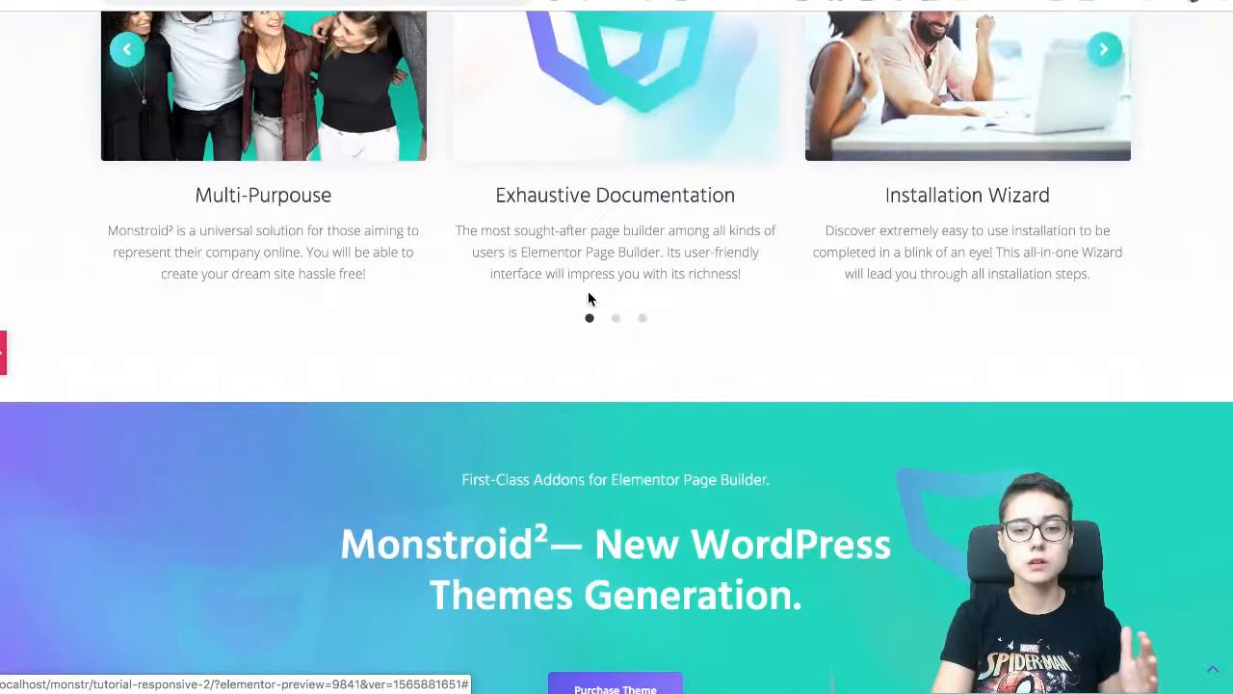
scroll(587, 299, down, 7)
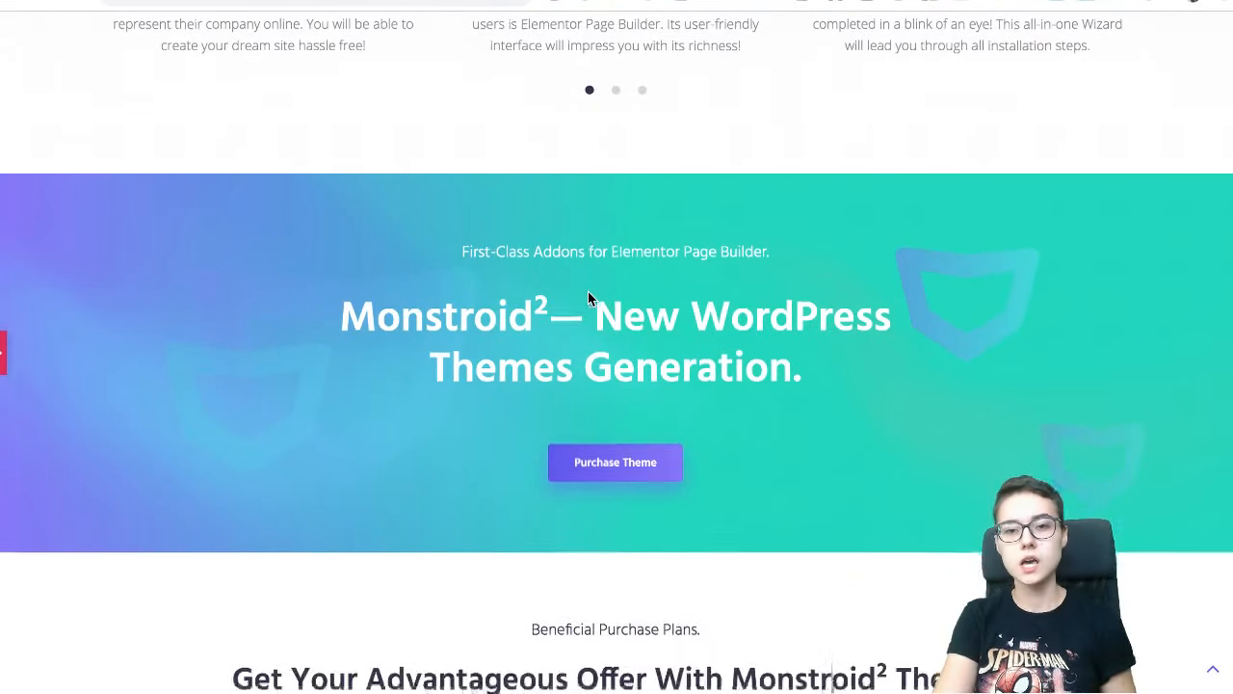
scroll(590, 299, up, 15)
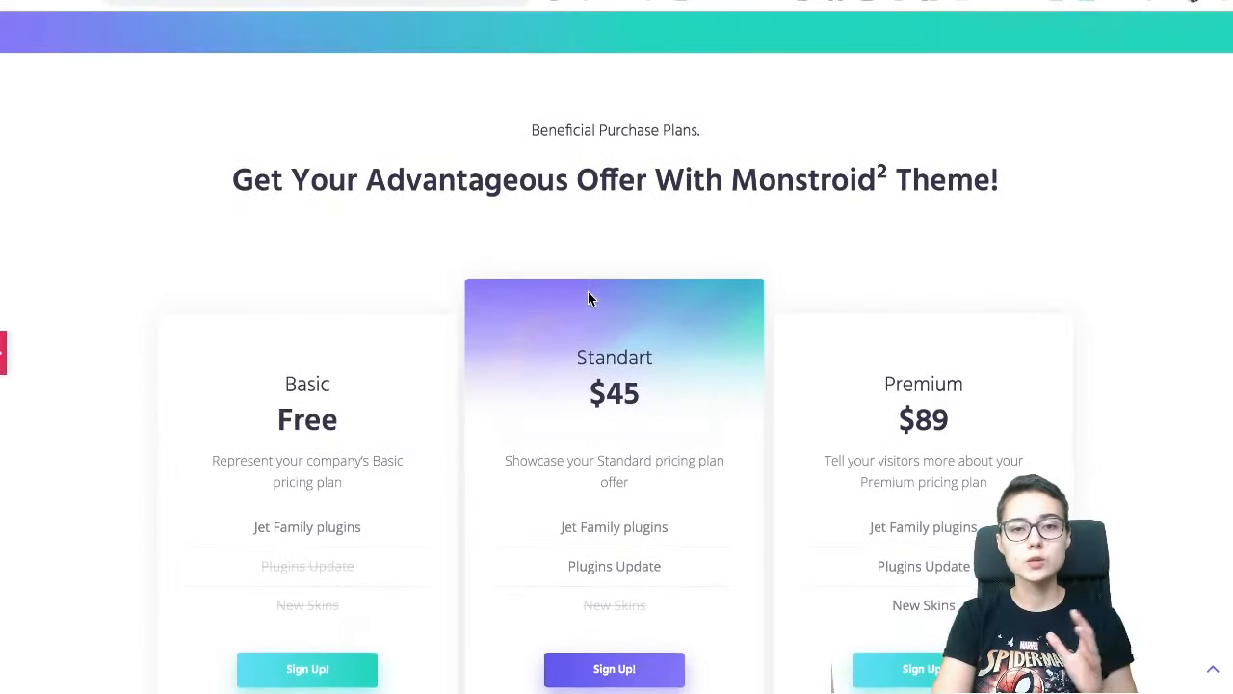
scroll(590, 299, up, 13)
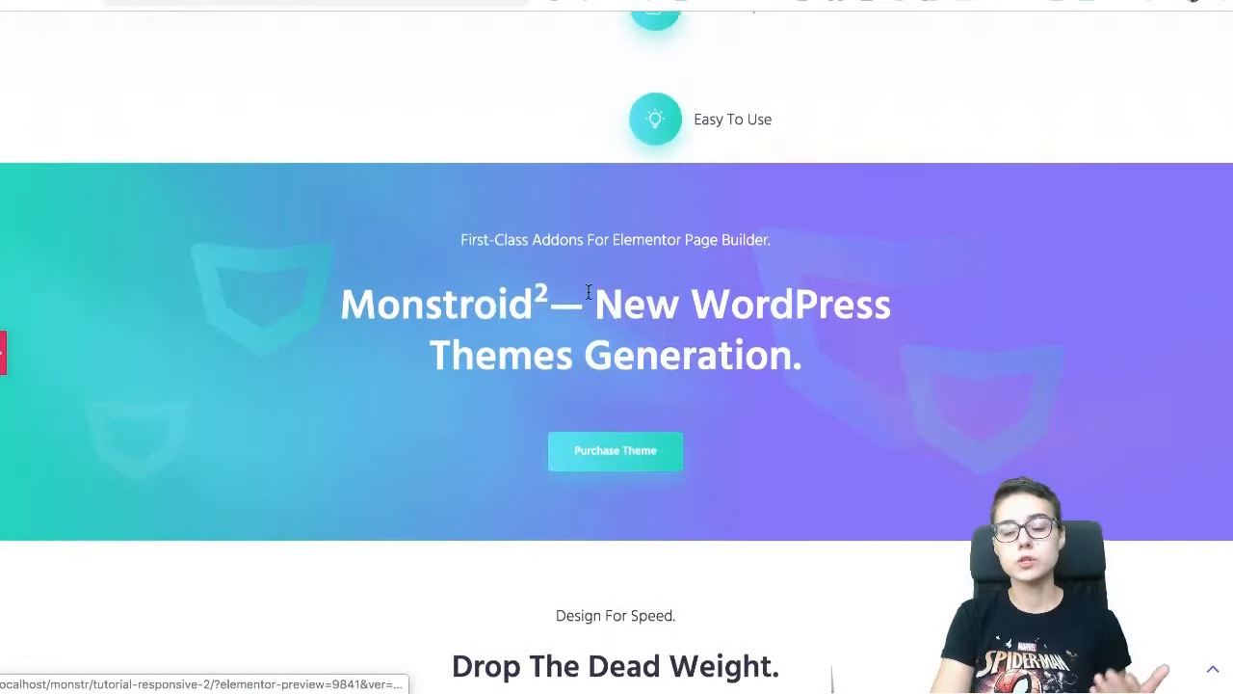
scroll(590, 299, up, 5)
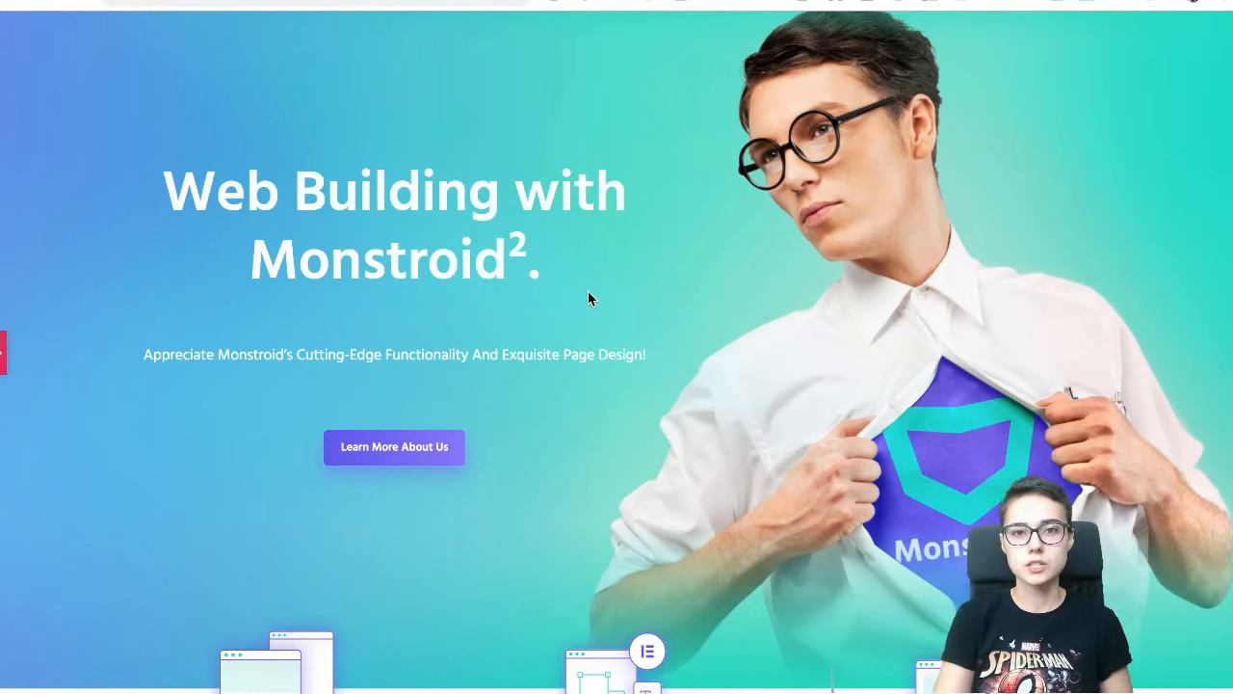
scroll(592, 299, down, 1)
scroll(592, 299, up, 1)
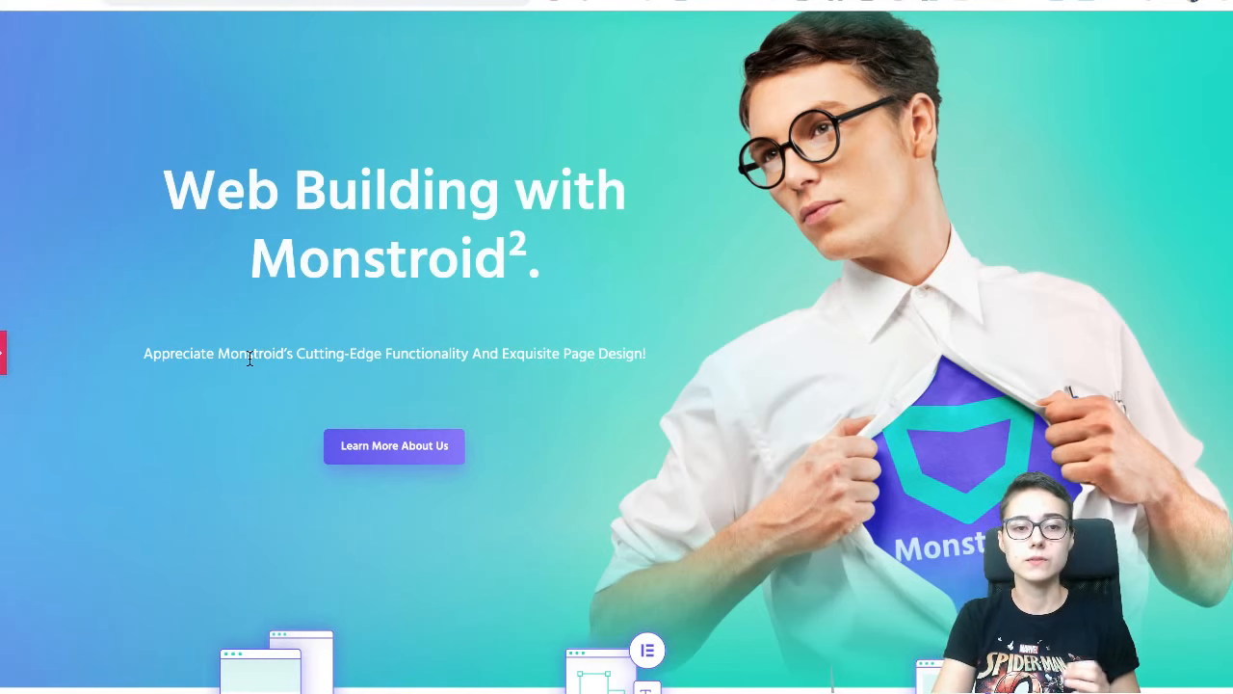
key(ctrl+p)
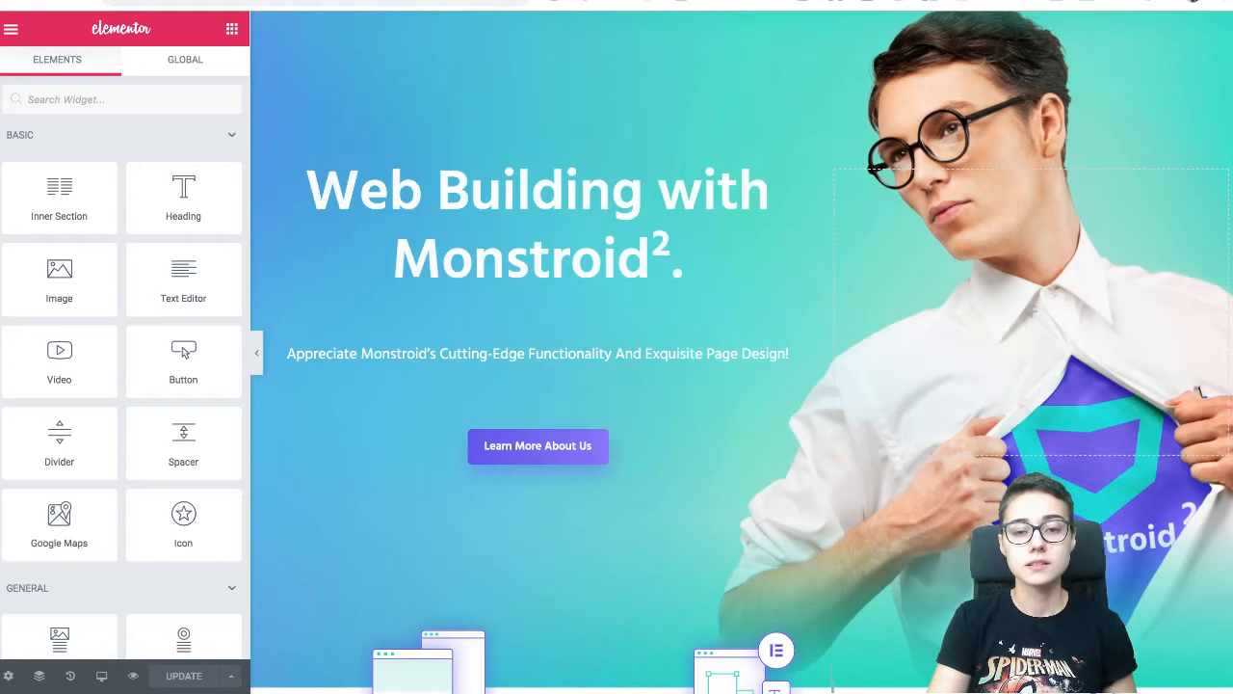
scroll(493, 207, down, 5)
scroll(493, 210, up, 3)
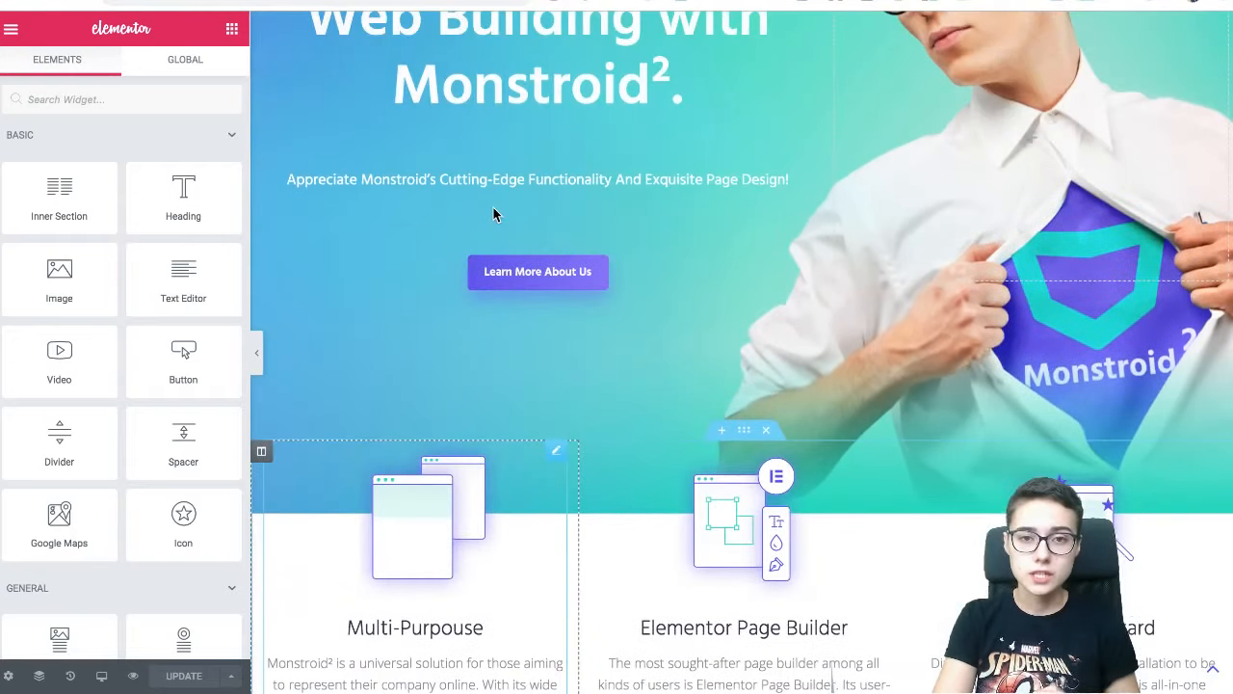
scroll(494, 212, up, 3)
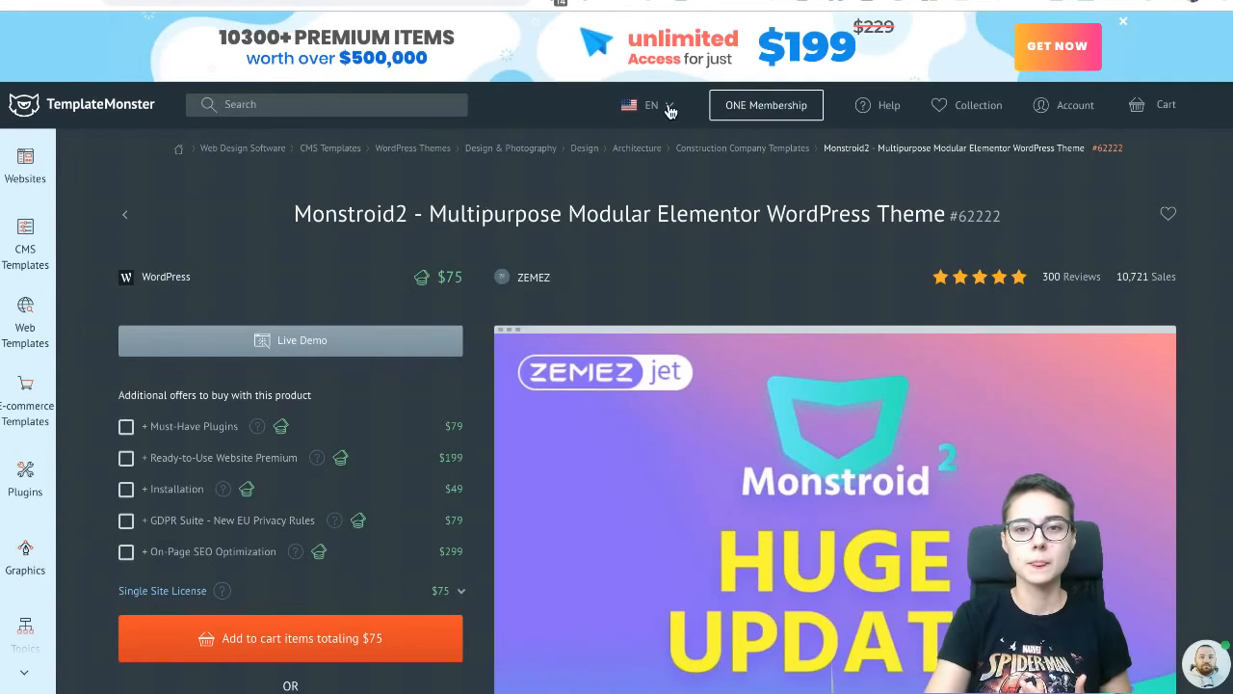
- Review the price, license and additional offers on TemplateMonster's Monstroid2 theme page
scroll(486, 263, down, 3)
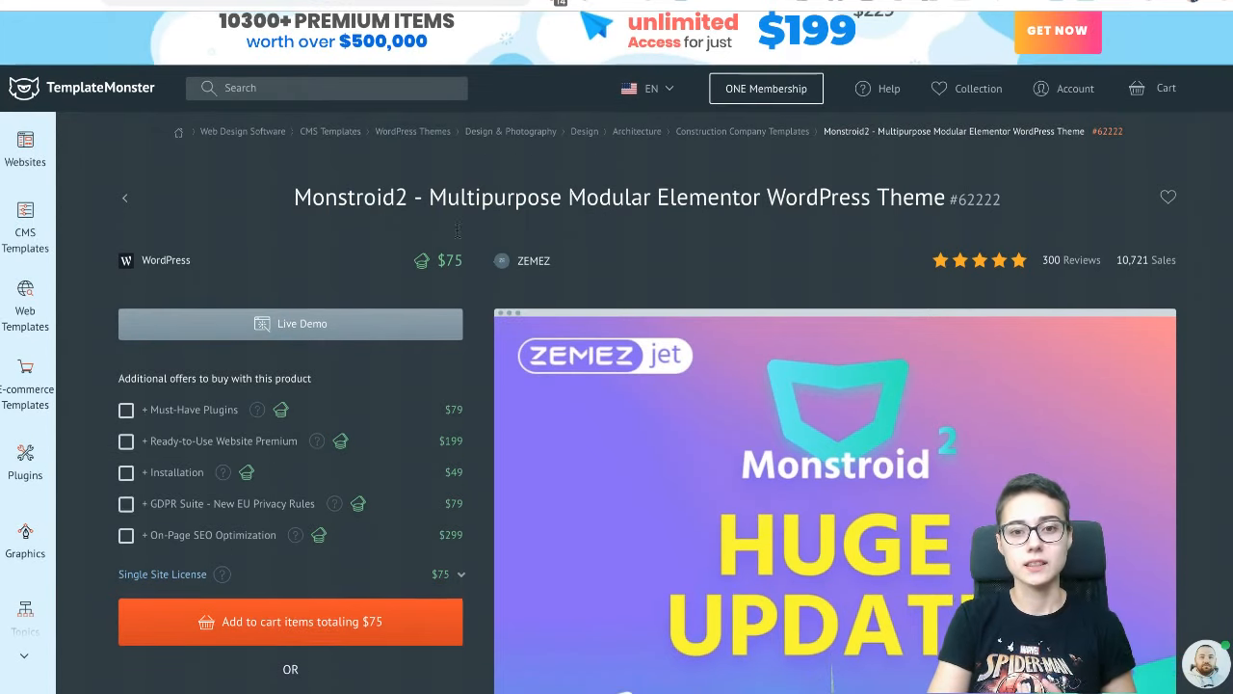
scroll(487, 262, down, 1)
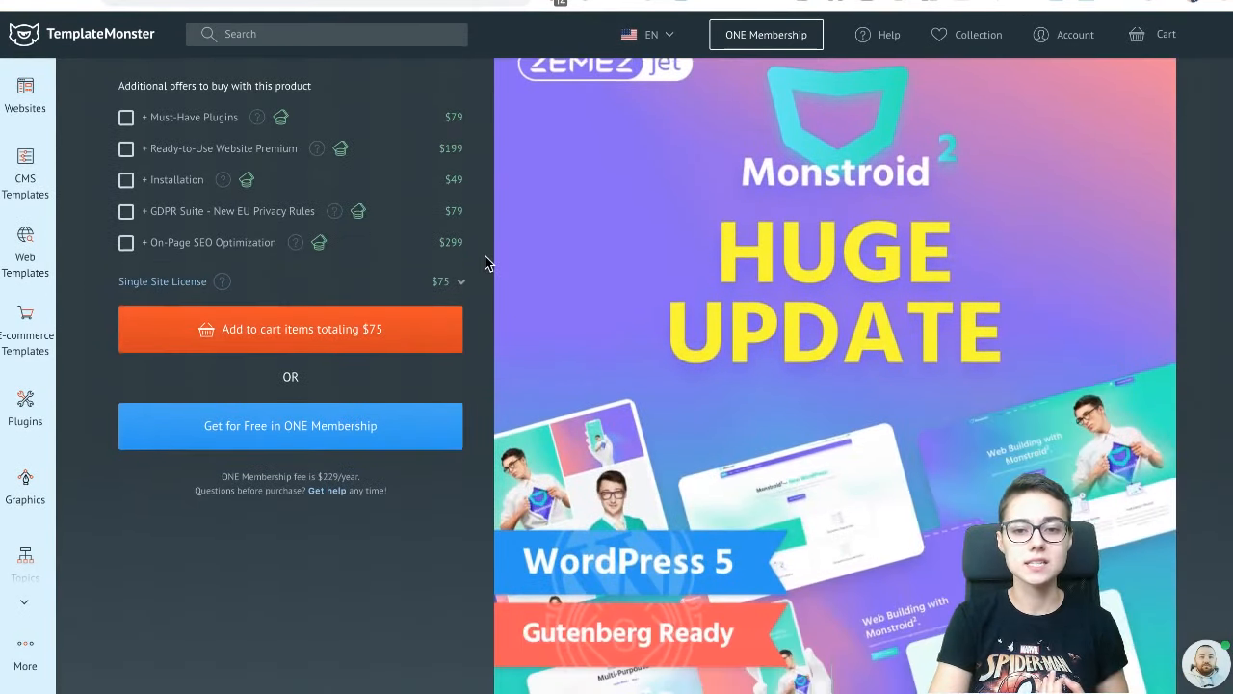
scroll(486, 262, up, 1)
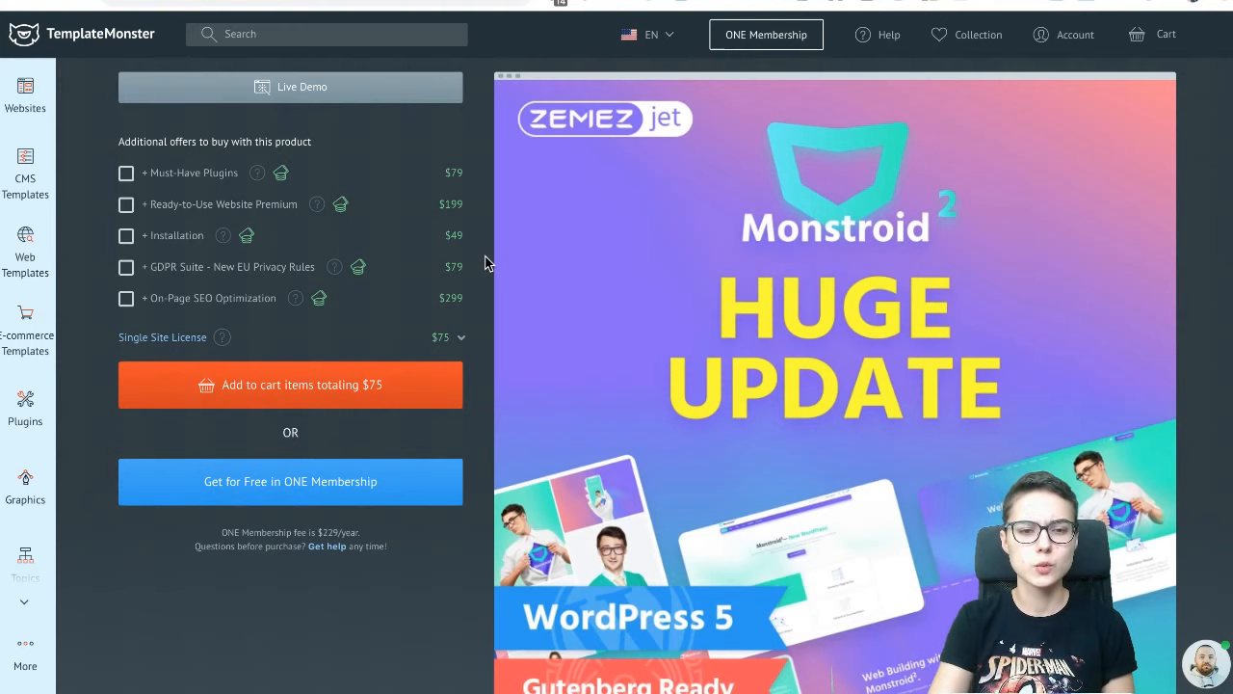
scroll(487, 260, up, 1)
scroll(487, 257, up, 1)
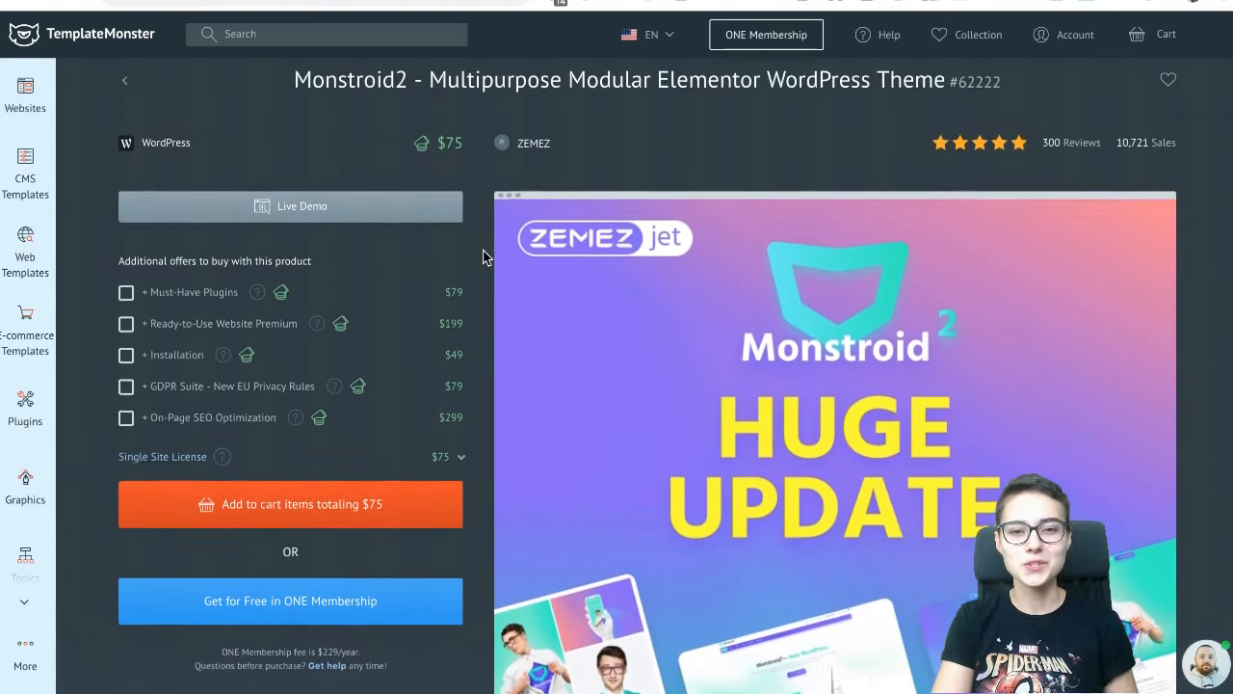
click(381, 3)
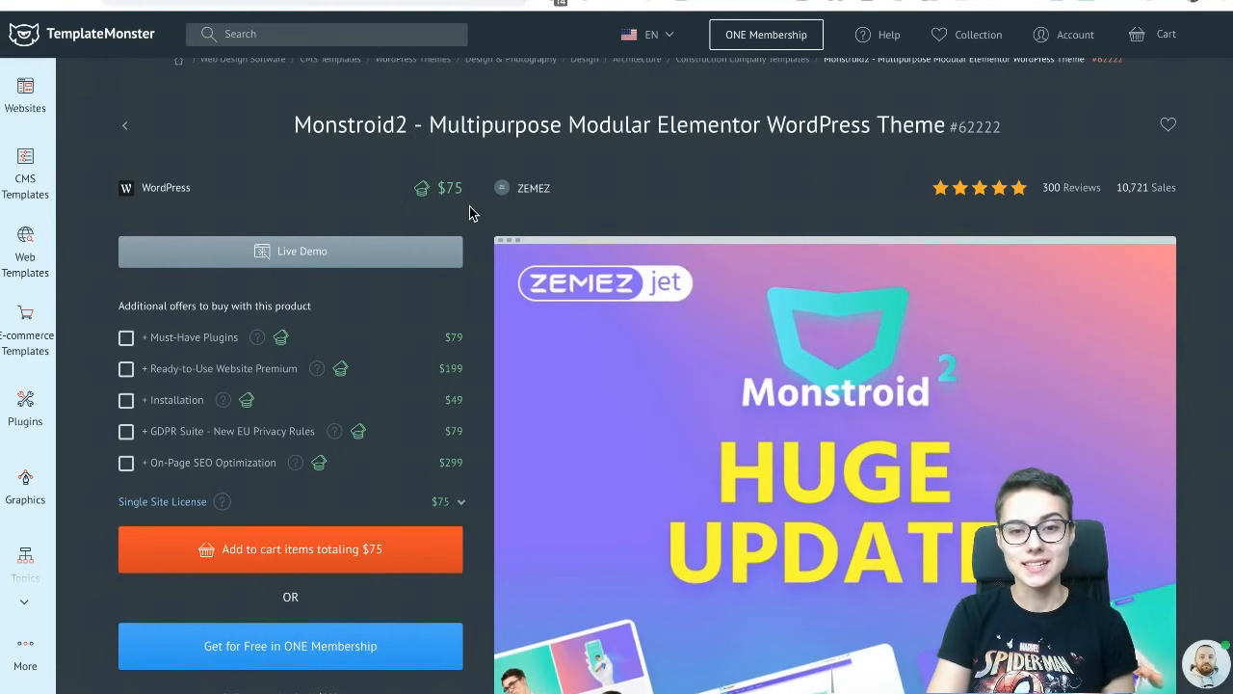
scroll(487, 245, down, 2)
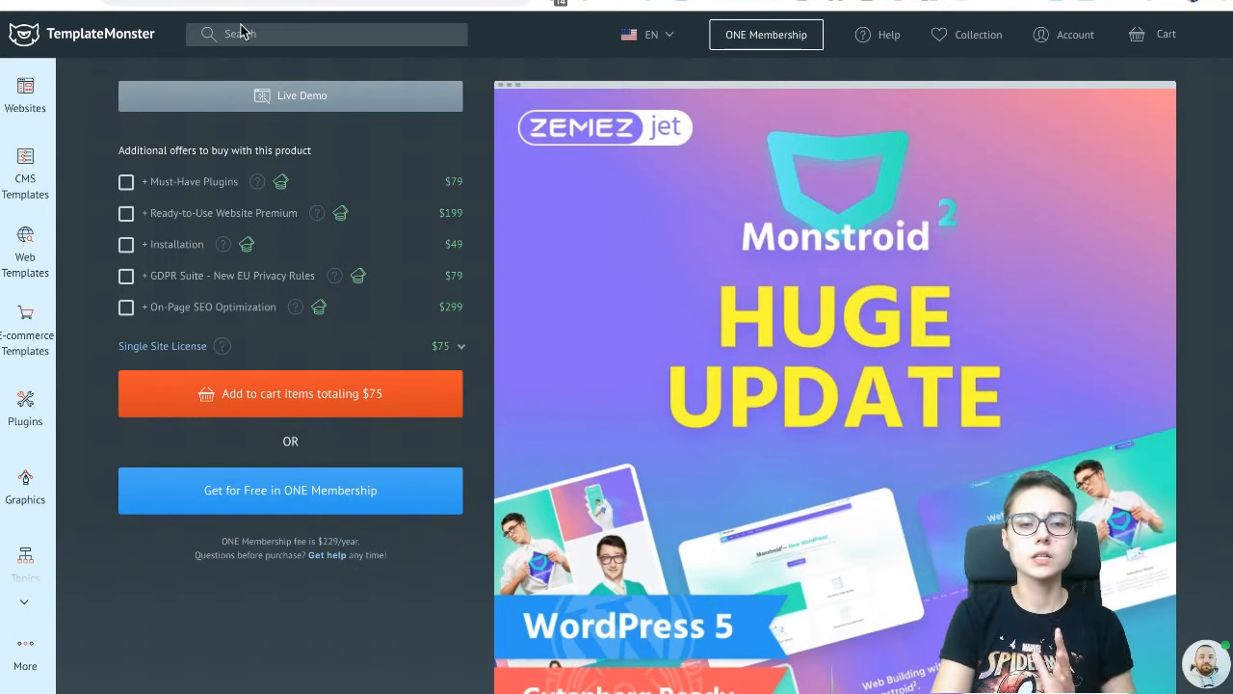
- Switch to the ONE Membership page and look over its offer and most downloaded products
key(ctrl+Tab)
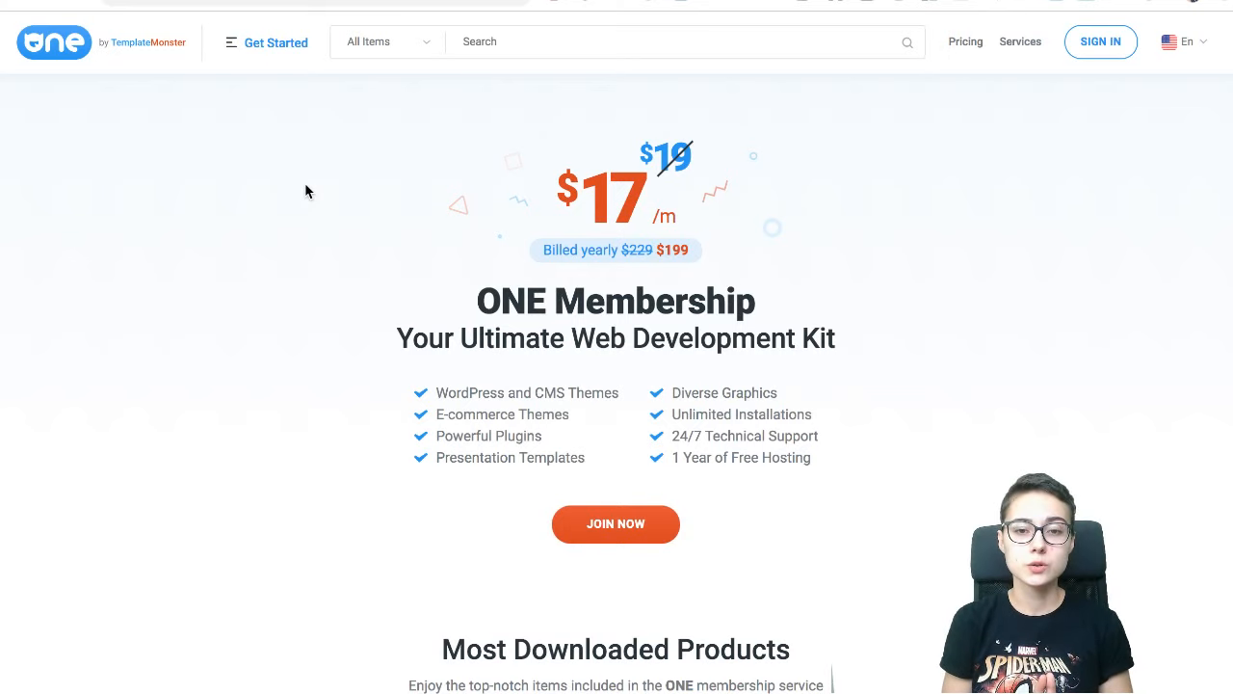
scroll(304, 190, down, 8)
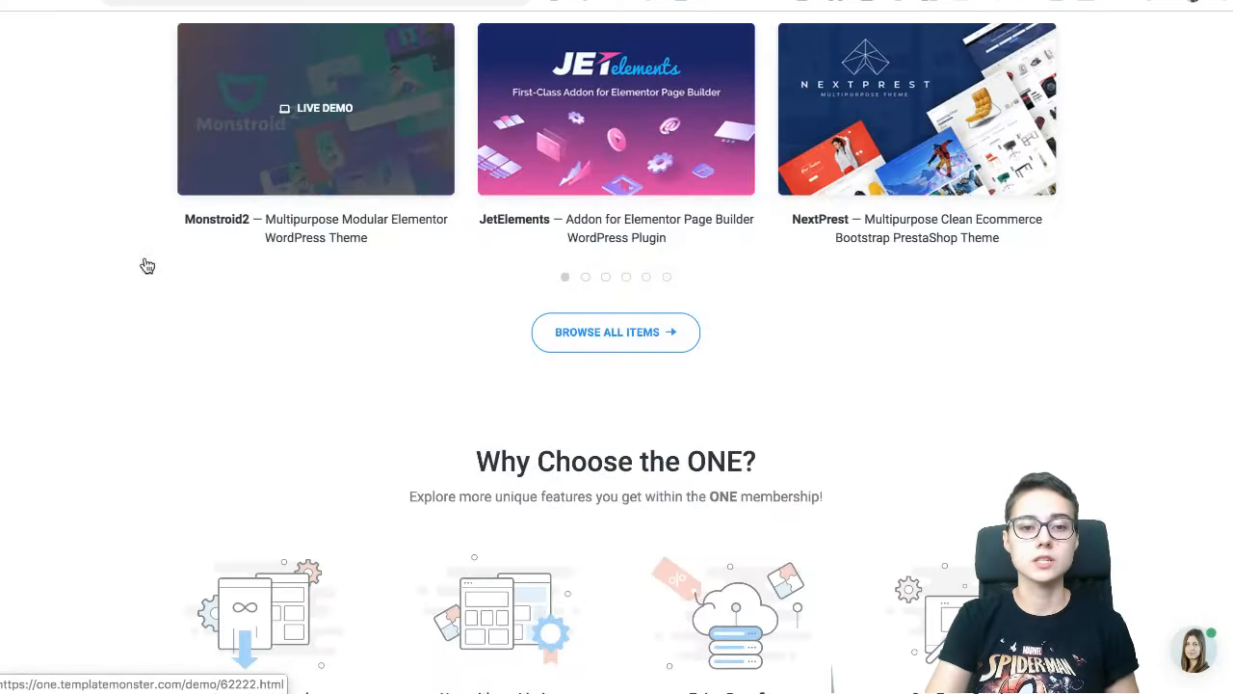
scroll(135, 267, up, 8)
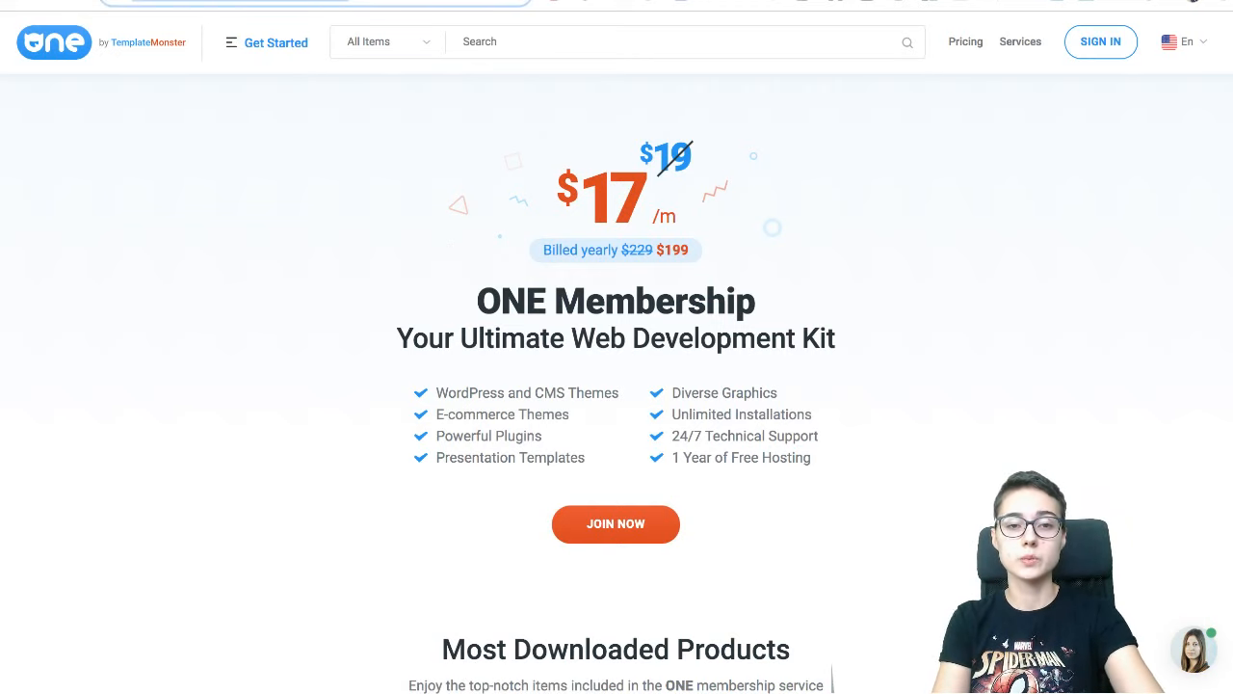
- Switch back to the Elementor editor and look at the hero section of the Monstroid page
key(ctrl+Tab)
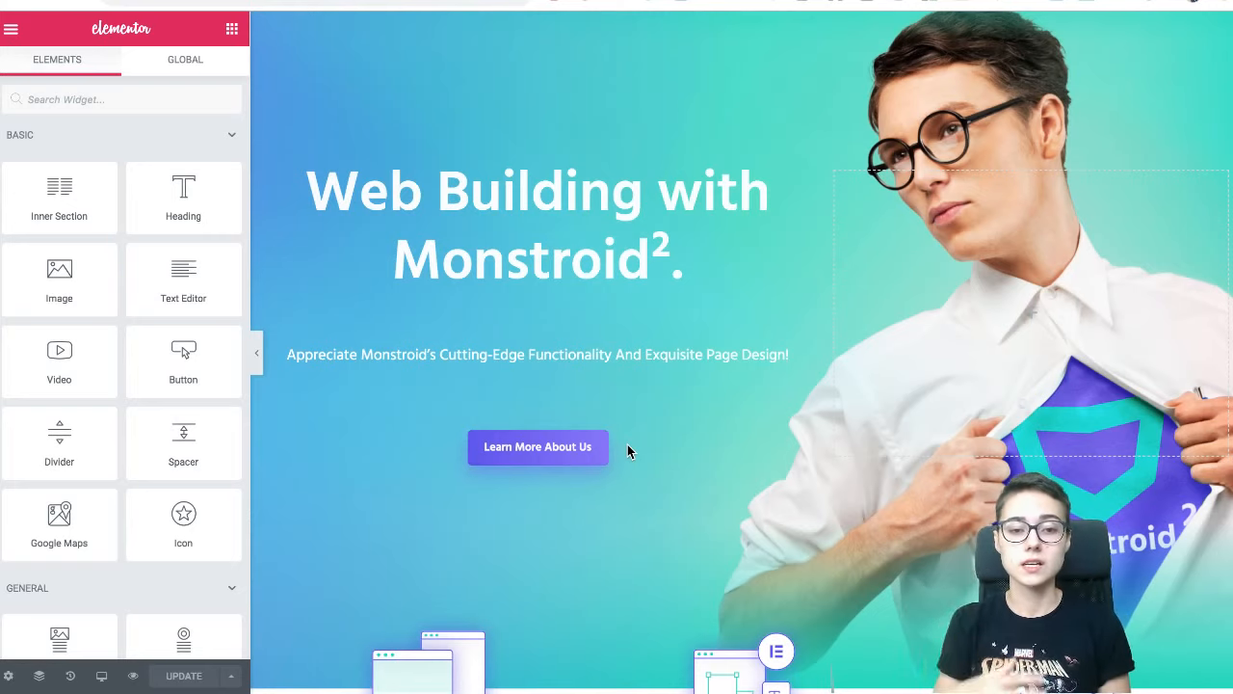
scroll(605, 380, down, 1)
scroll(605, 381, up, 1)
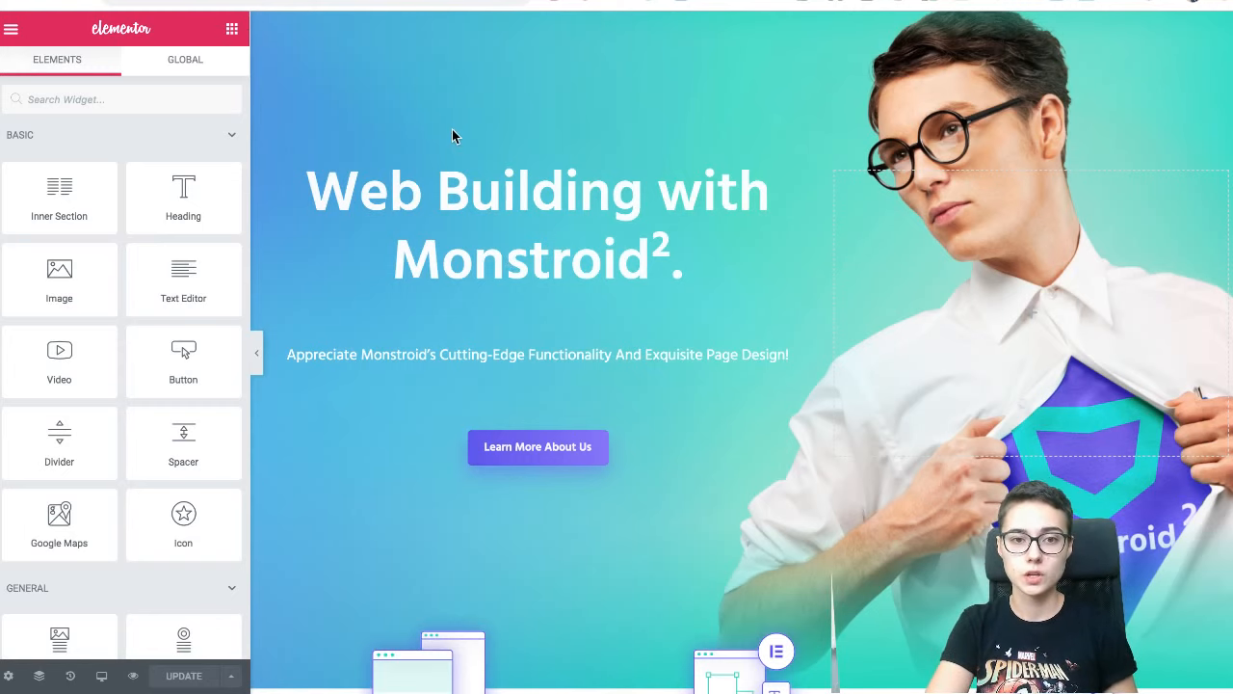
scroll(456, 128, down, 1)
scroll(456, 127, up, 1)
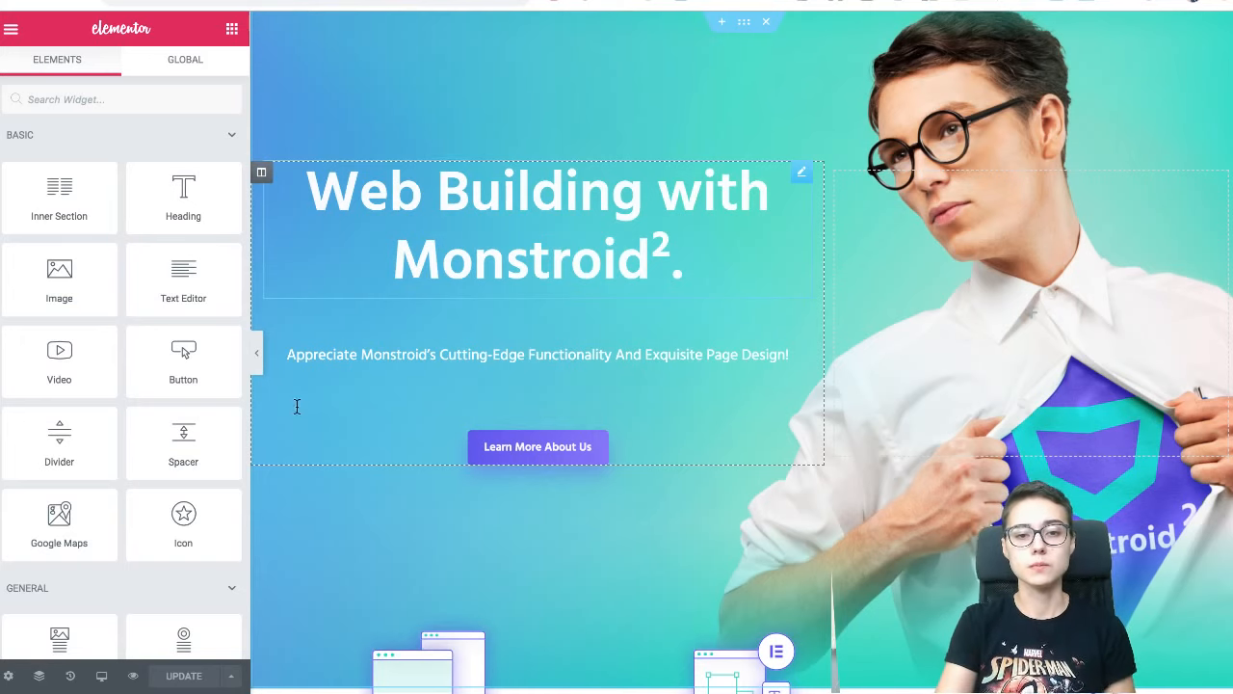
- Preview the page in Elementor's 360px Mobile mode and return to the Desktop view
click(103, 676)
click(114, 632)
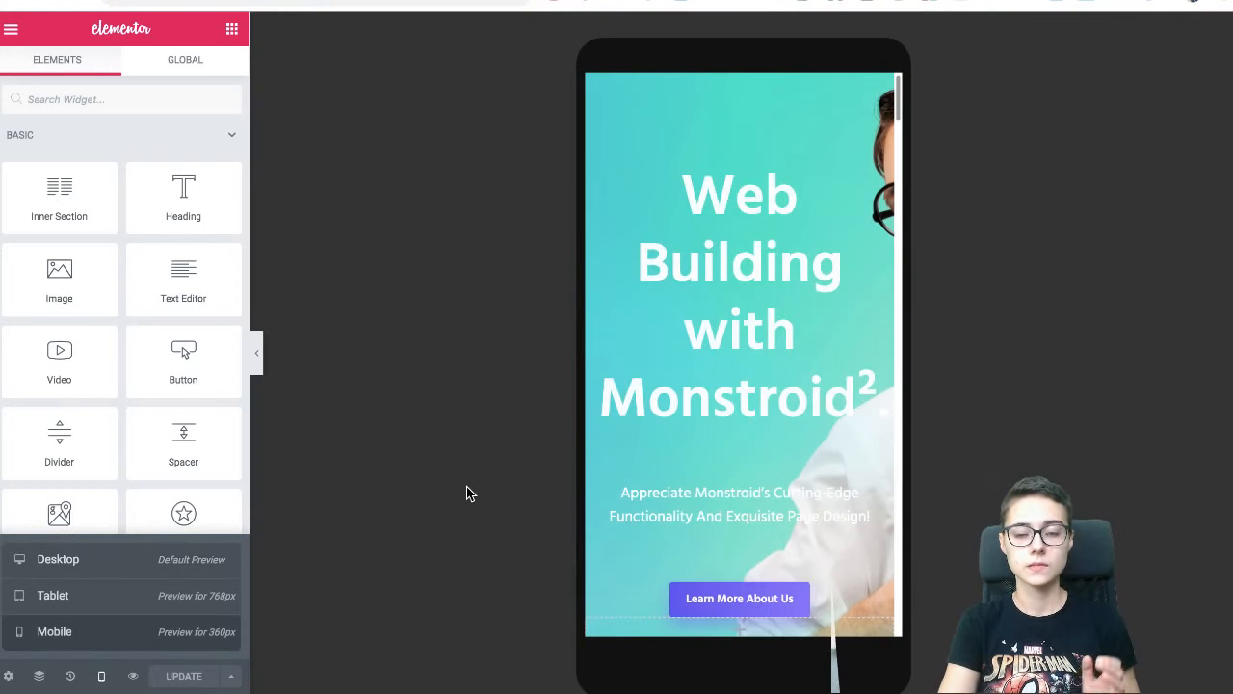
click(163, 574)
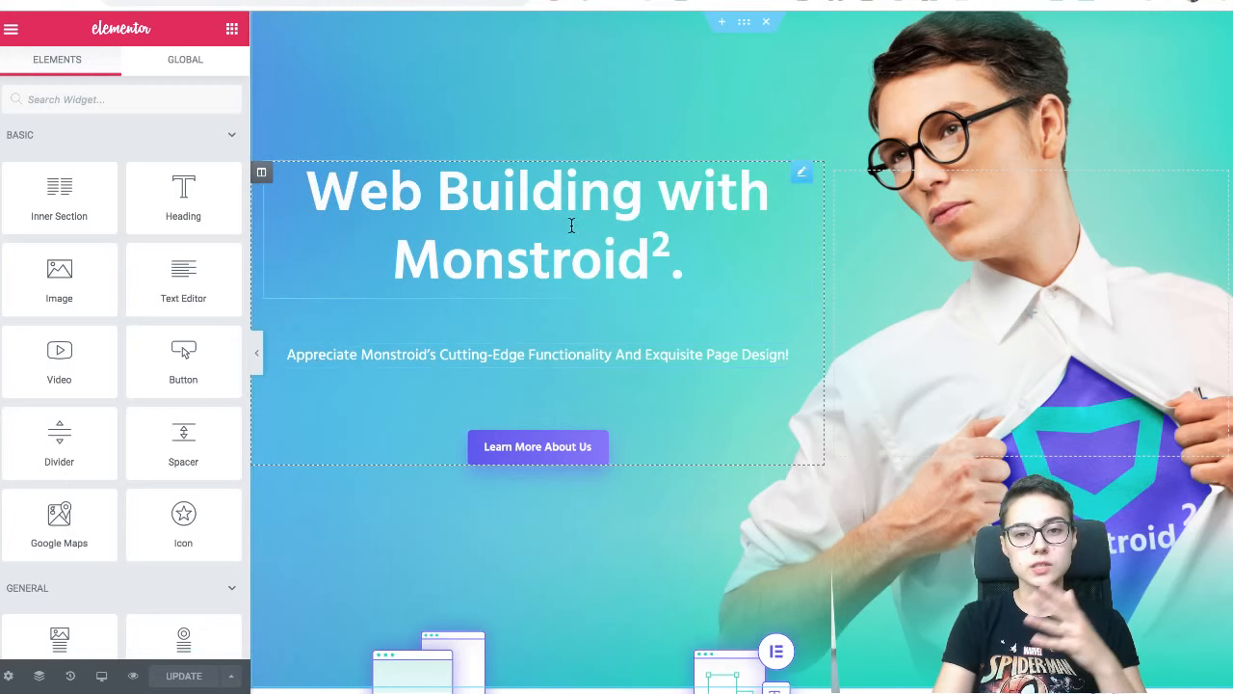
- Review the responsive mode options, compare the hero section's mobile layout with the desktop one, and close the options
click(101, 676)
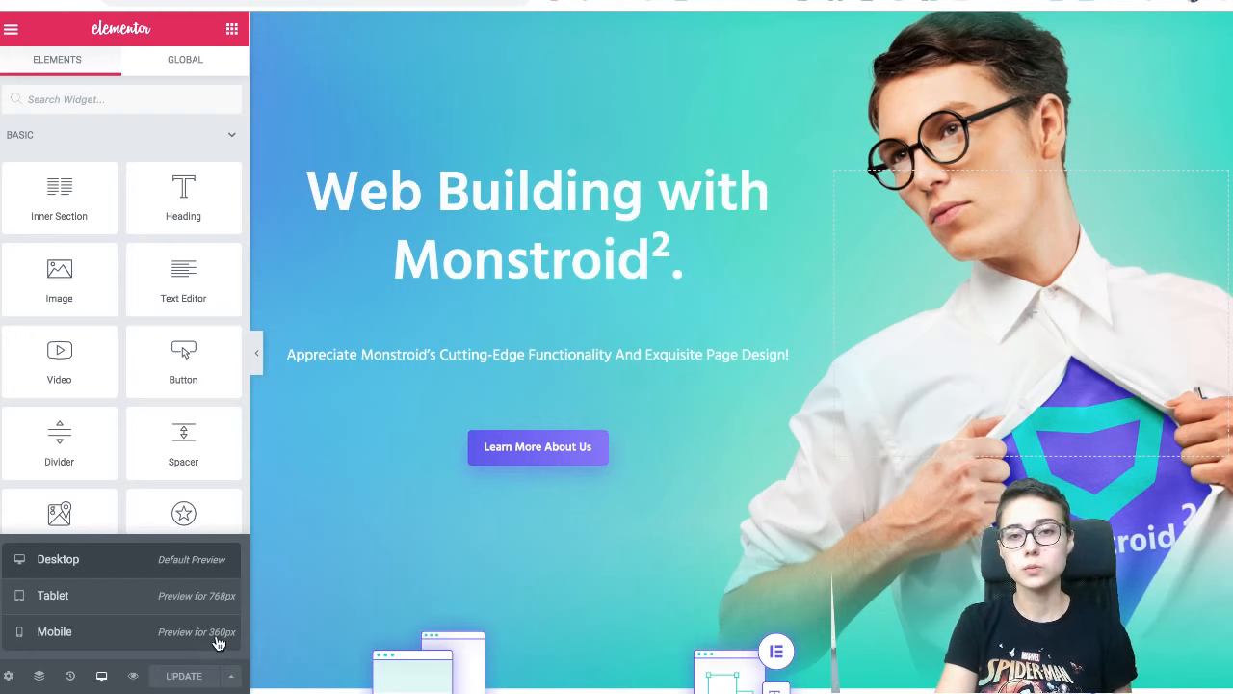
click(119, 480)
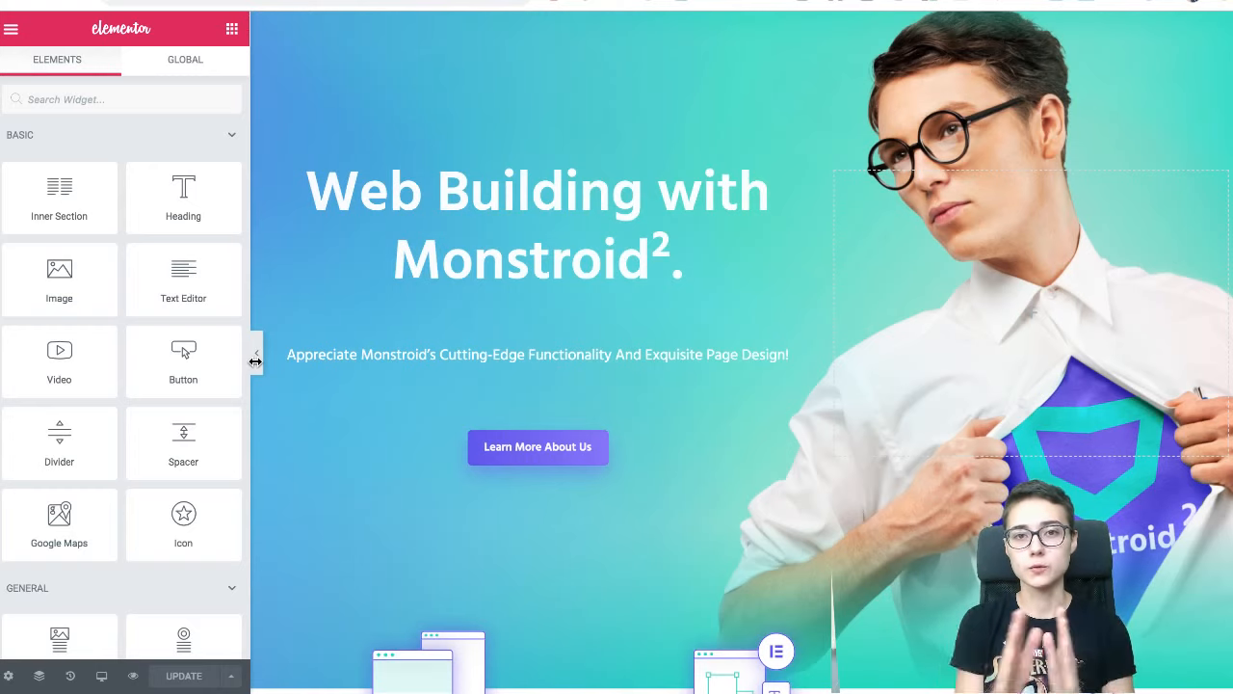
click(101, 675)
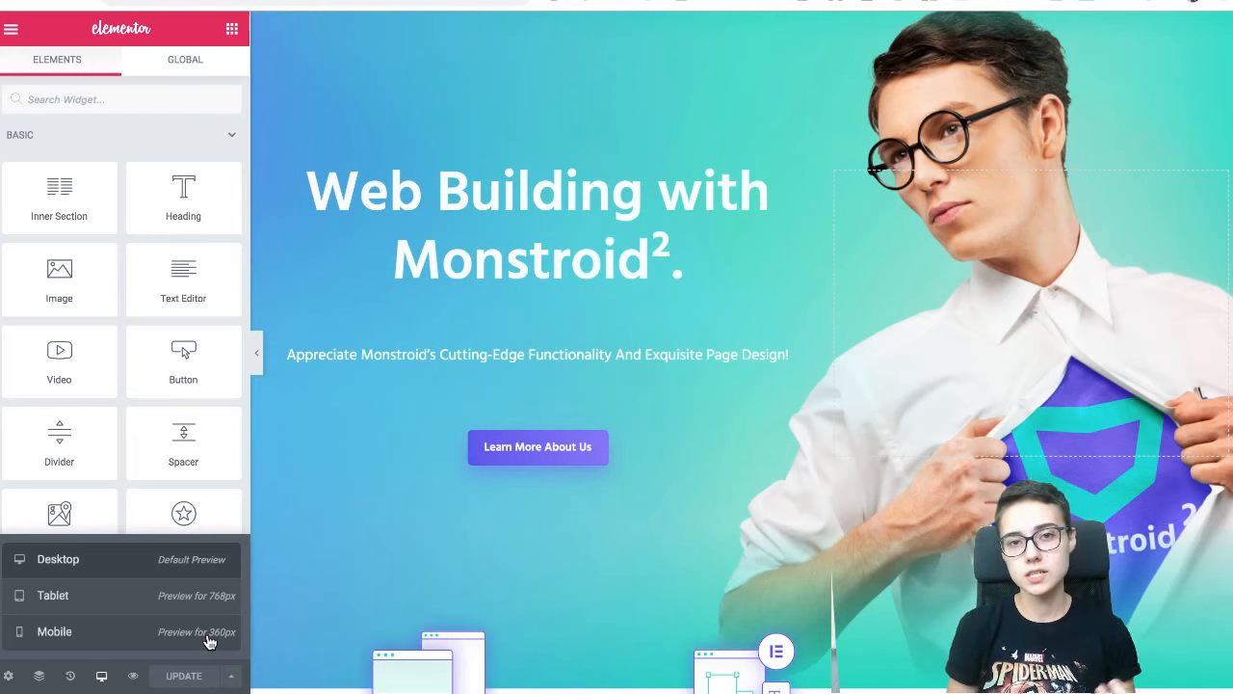
click(154, 644)
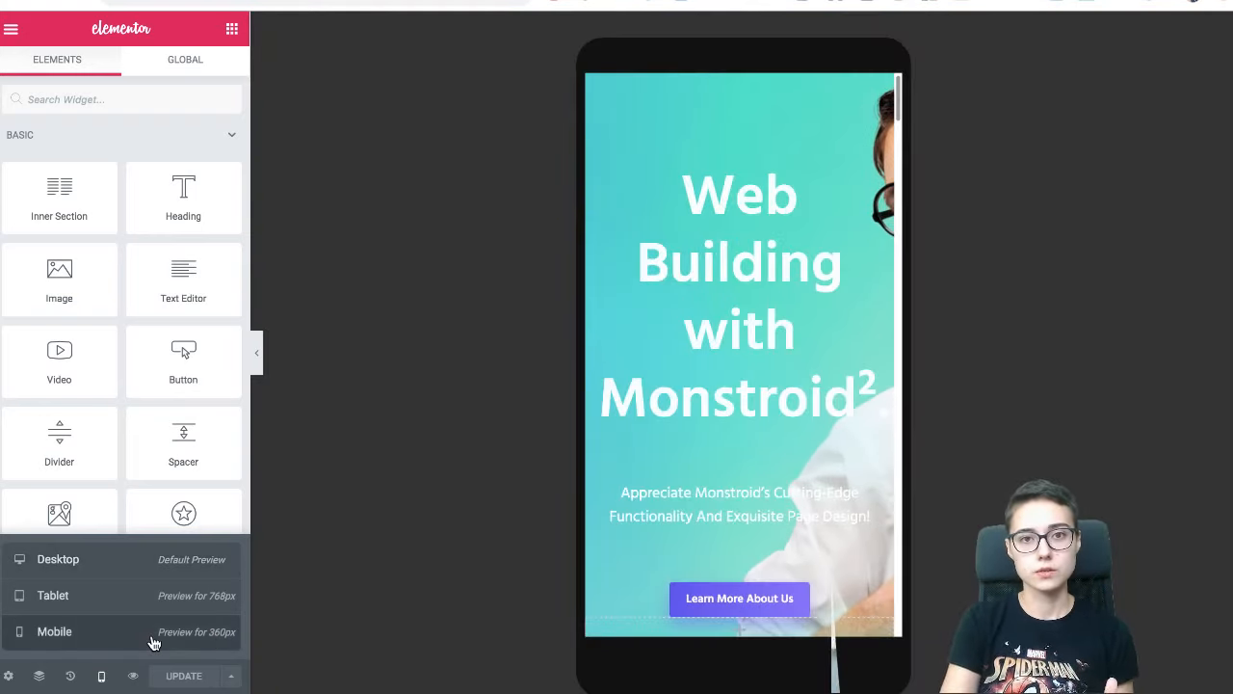
click(143, 577)
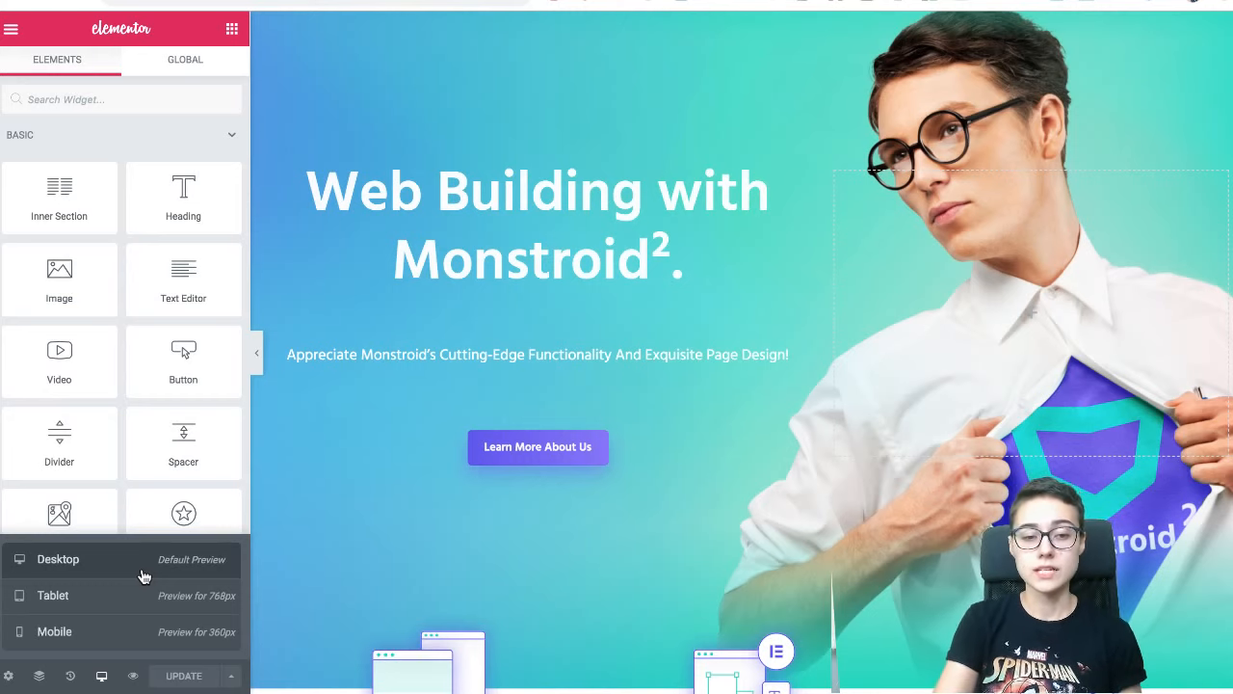
click(122, 486)
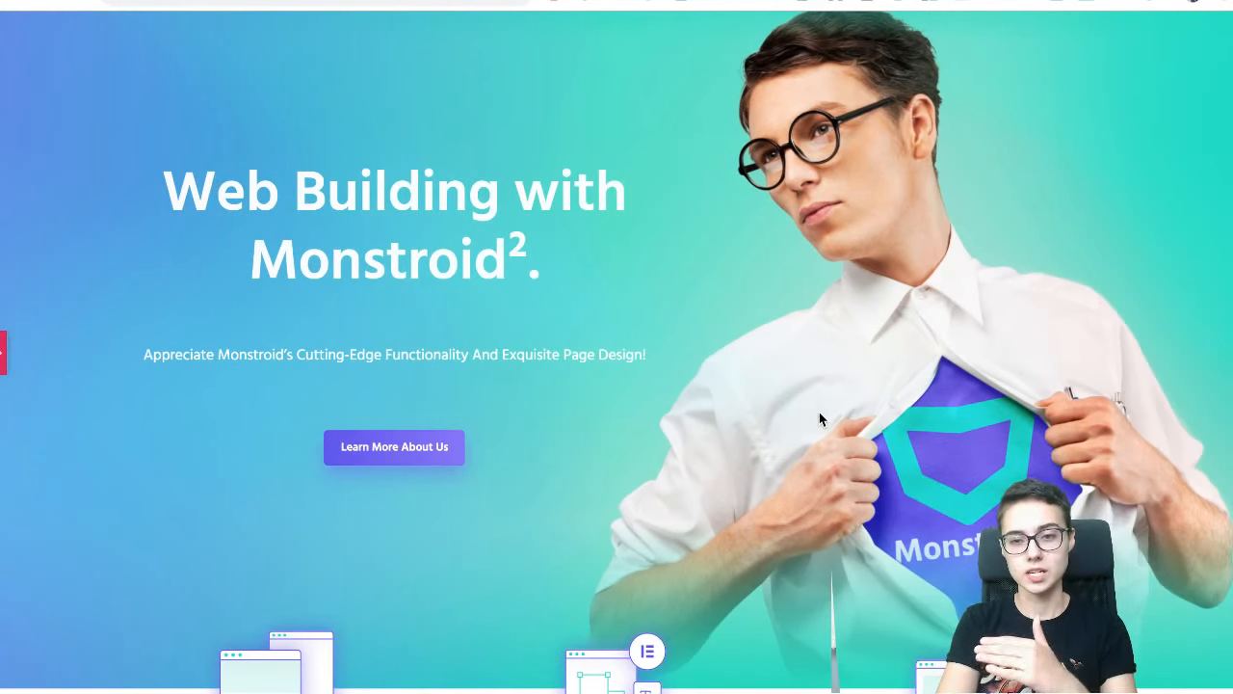
- Inspect the desktop hero section at full width with the widget panel hidden, and restore the panel
scroll(408, 341, down, 3)
scroll(385, 337, up, 3)
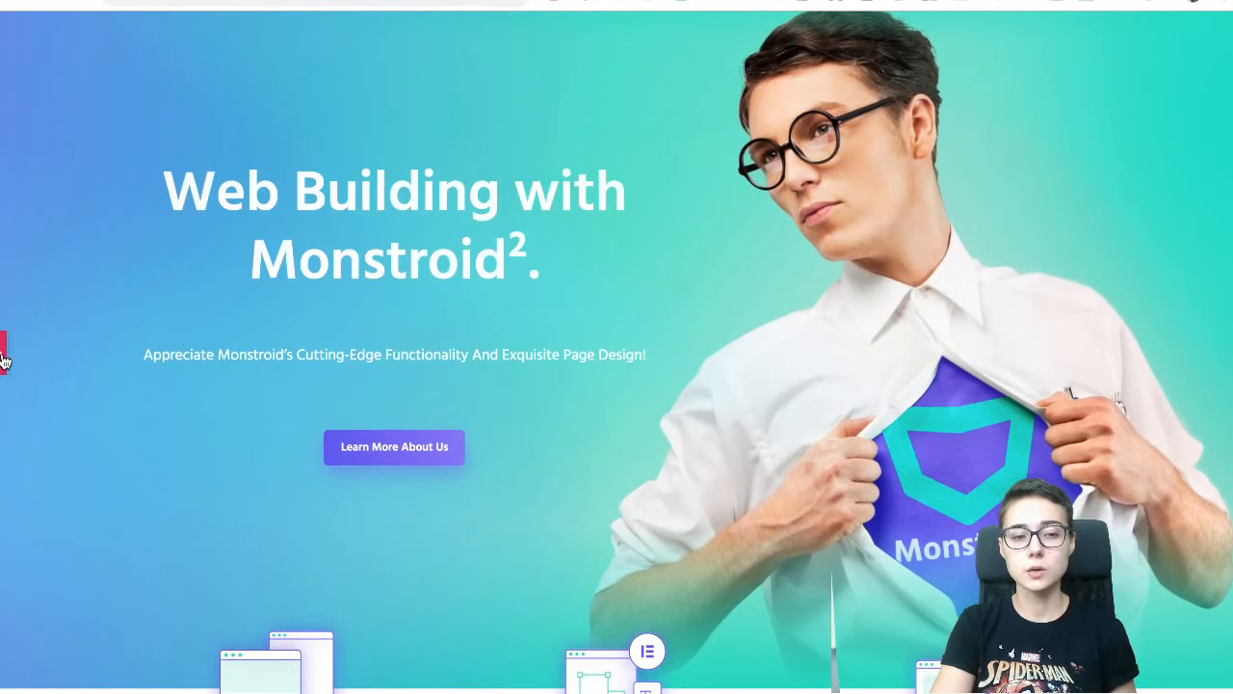
key(ctrl+p)
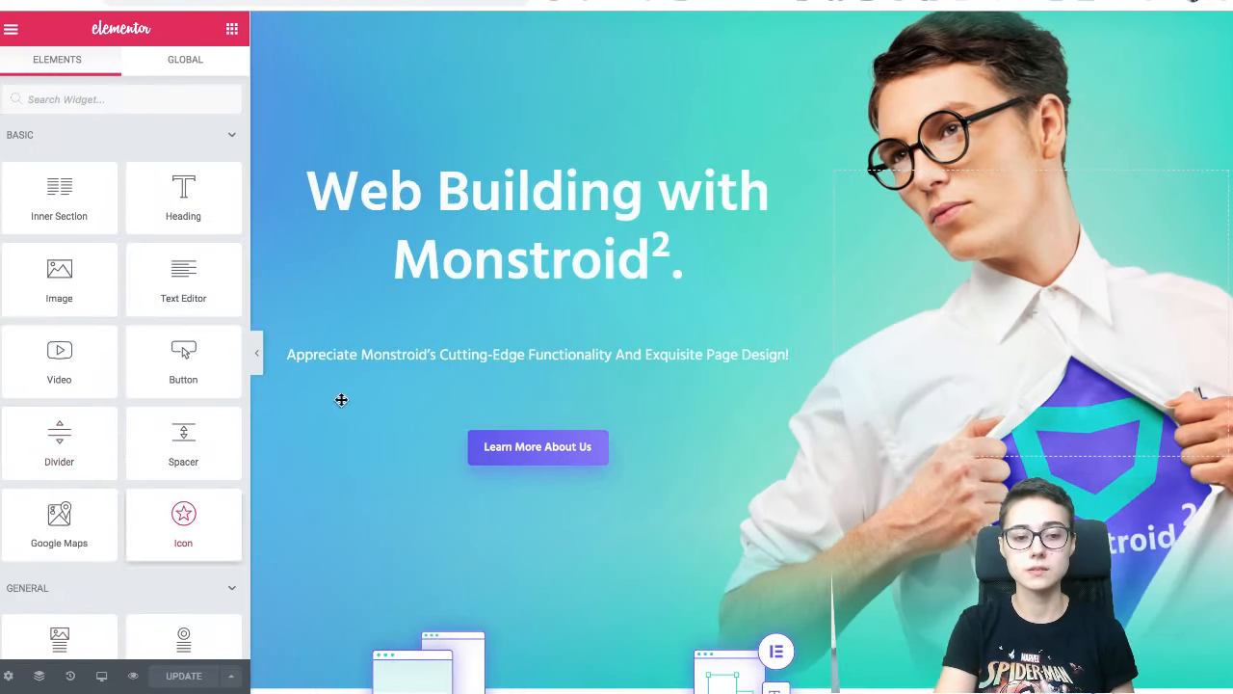
- Compare the hero section in the 768px Tablet preview with the Desktop view at full width, and restore the editing panel
click(100, 677)
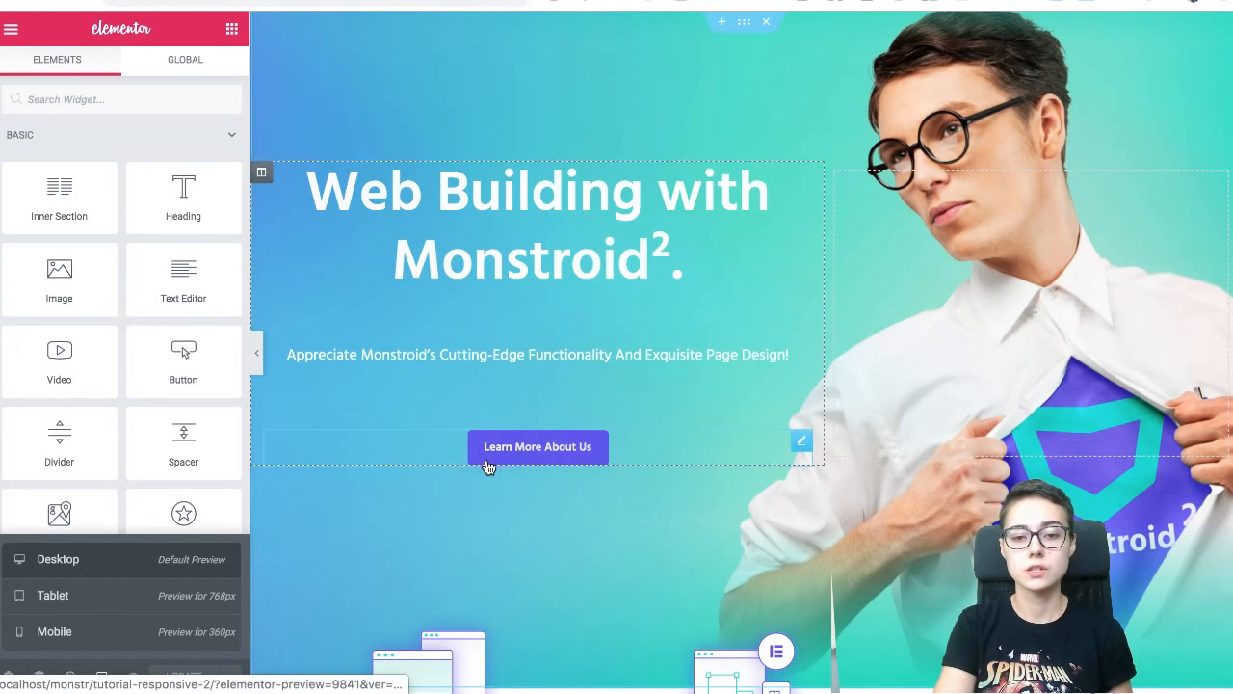
click(600, 434)
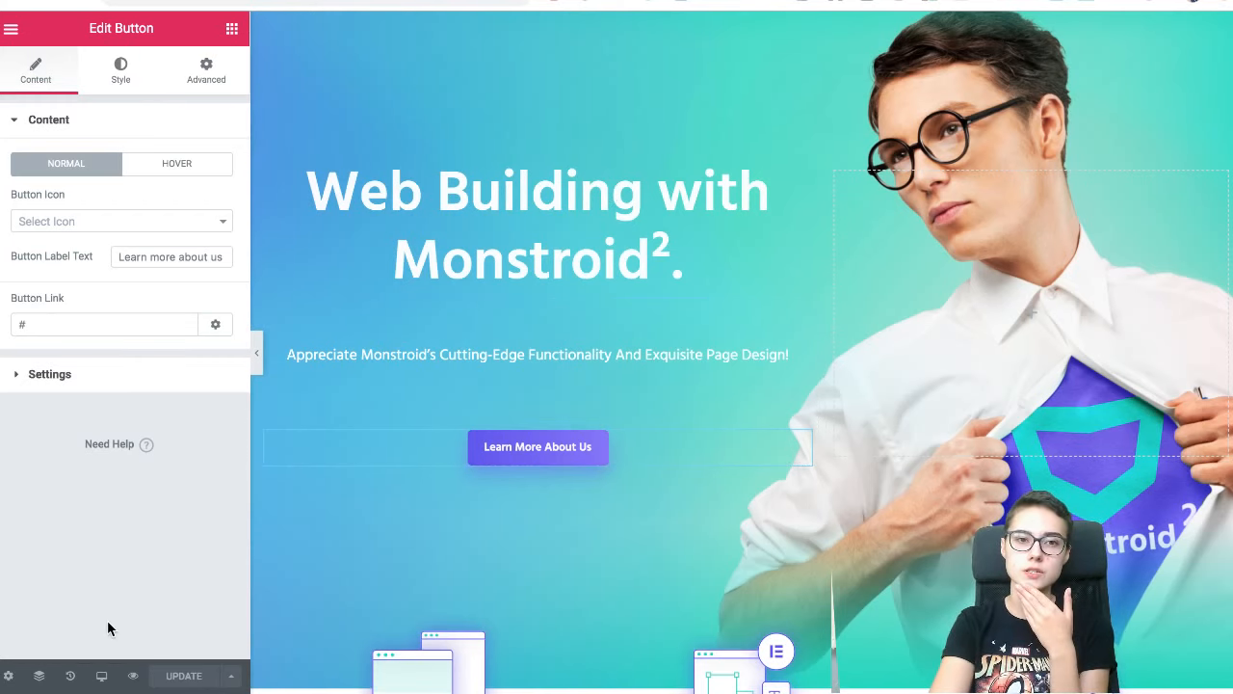
click(101, 675)
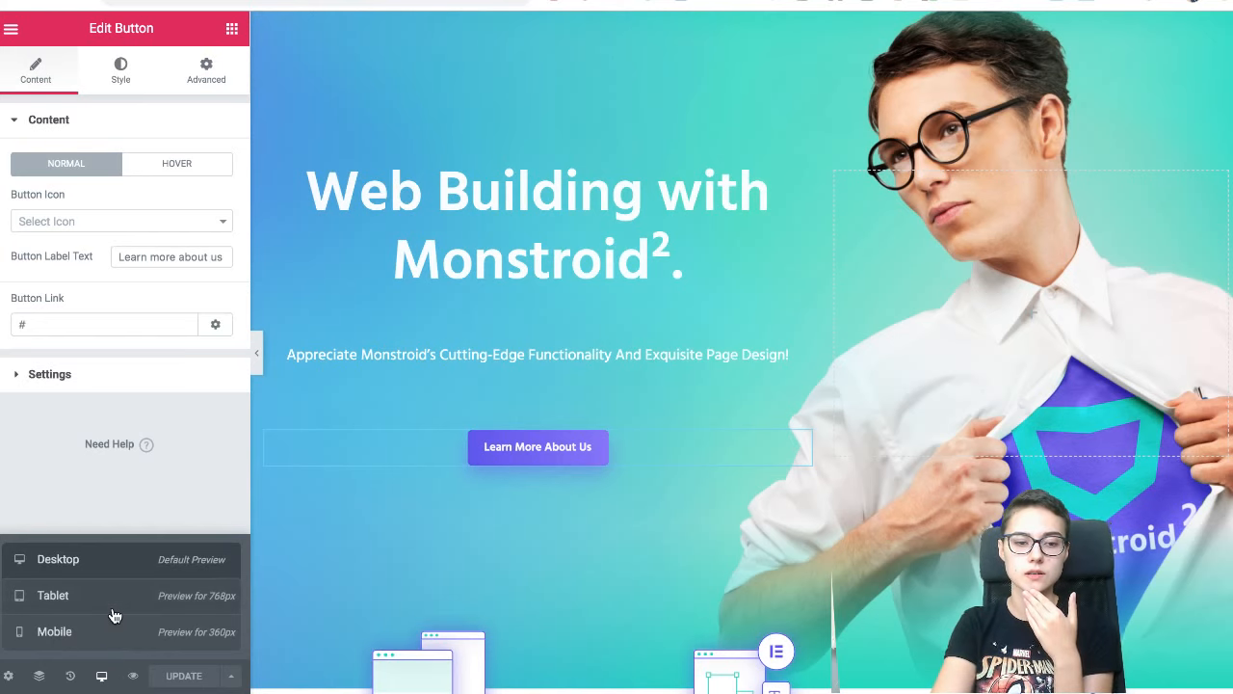
click(114, 615)
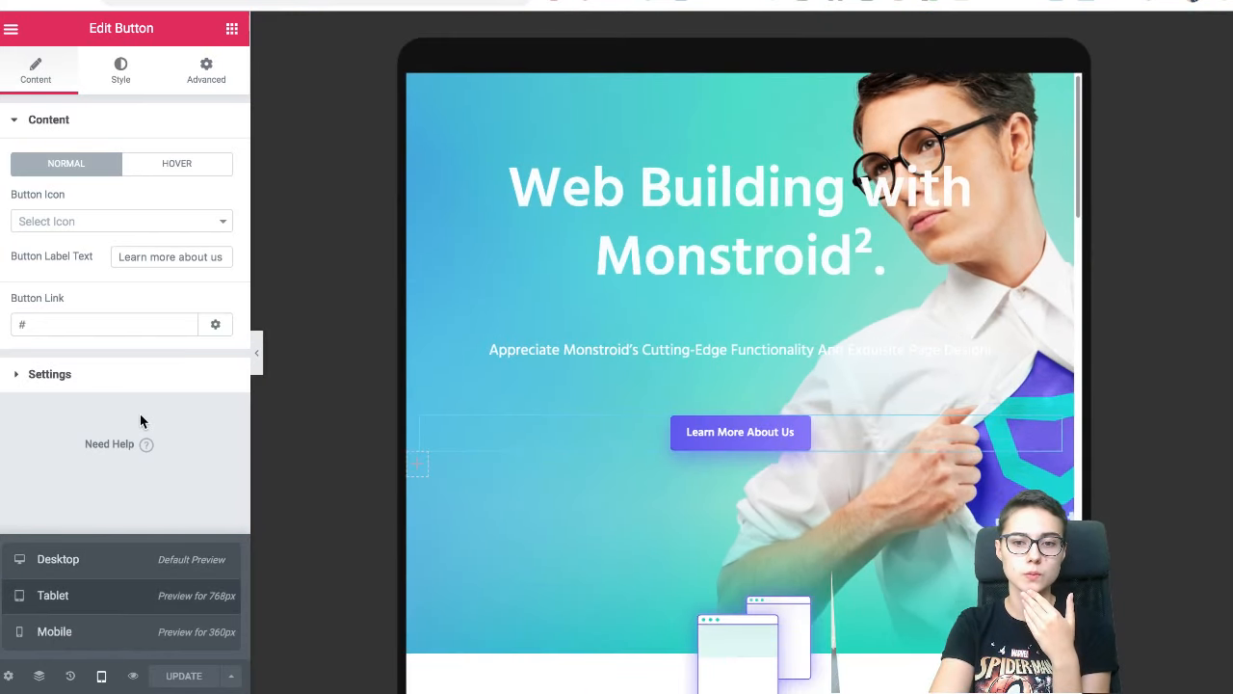
click(126, 562)
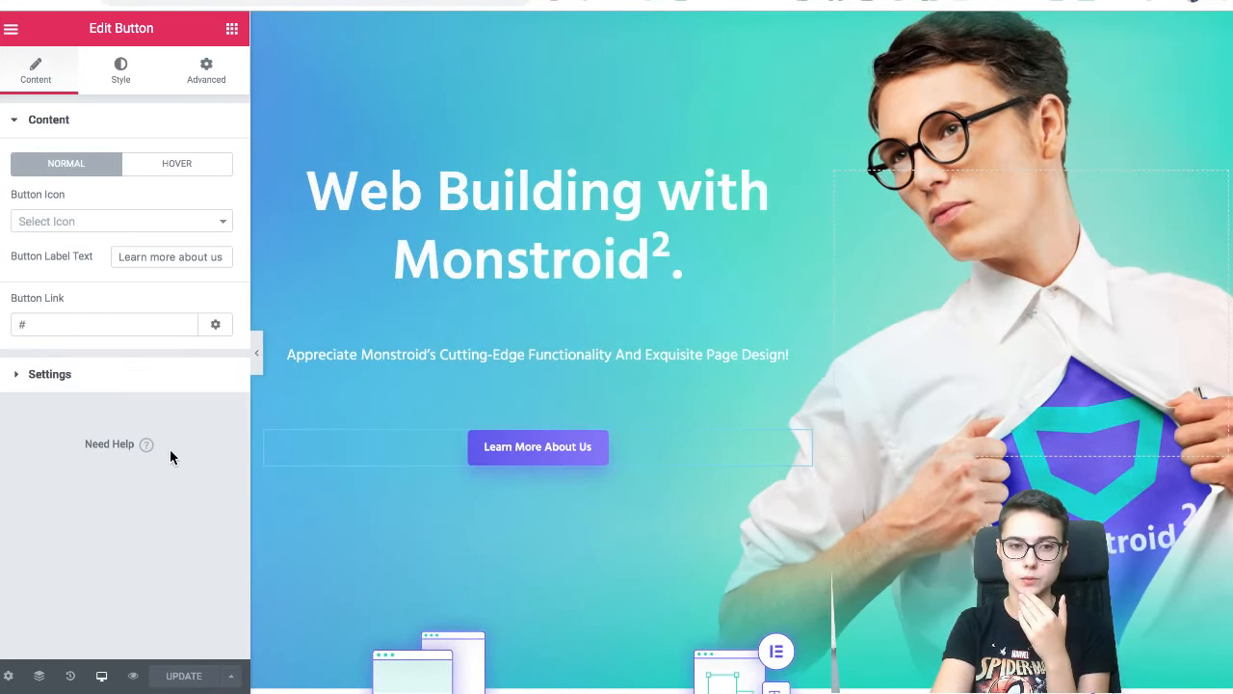
click(255, 349)
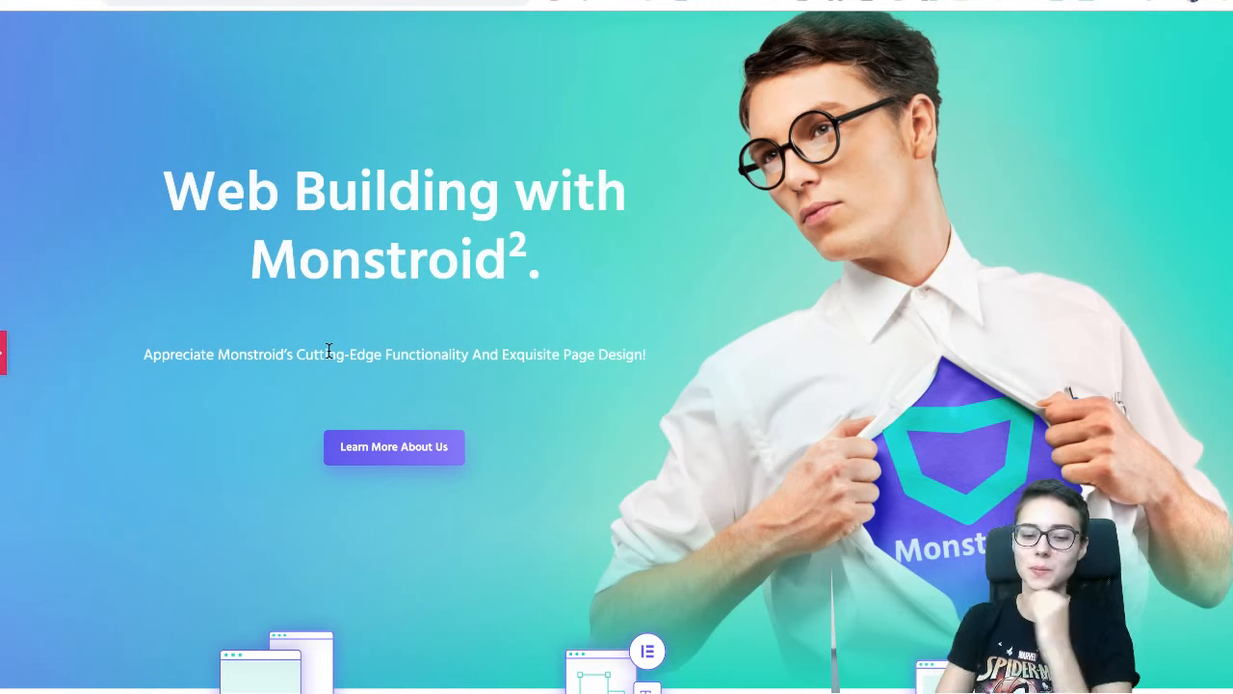
click(3, 358)
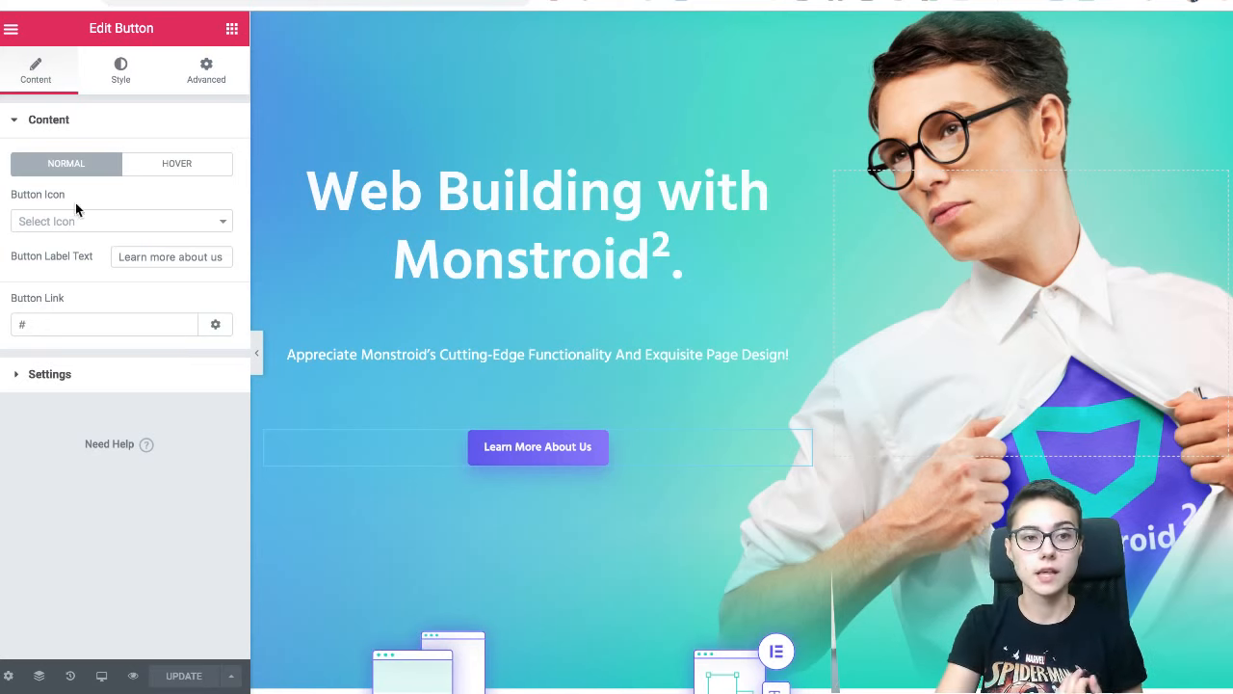
- Open the page's WordPress dashboard in a new browser tab, return the editor to its widget list, and switch to the dashboard
click(11, 28)
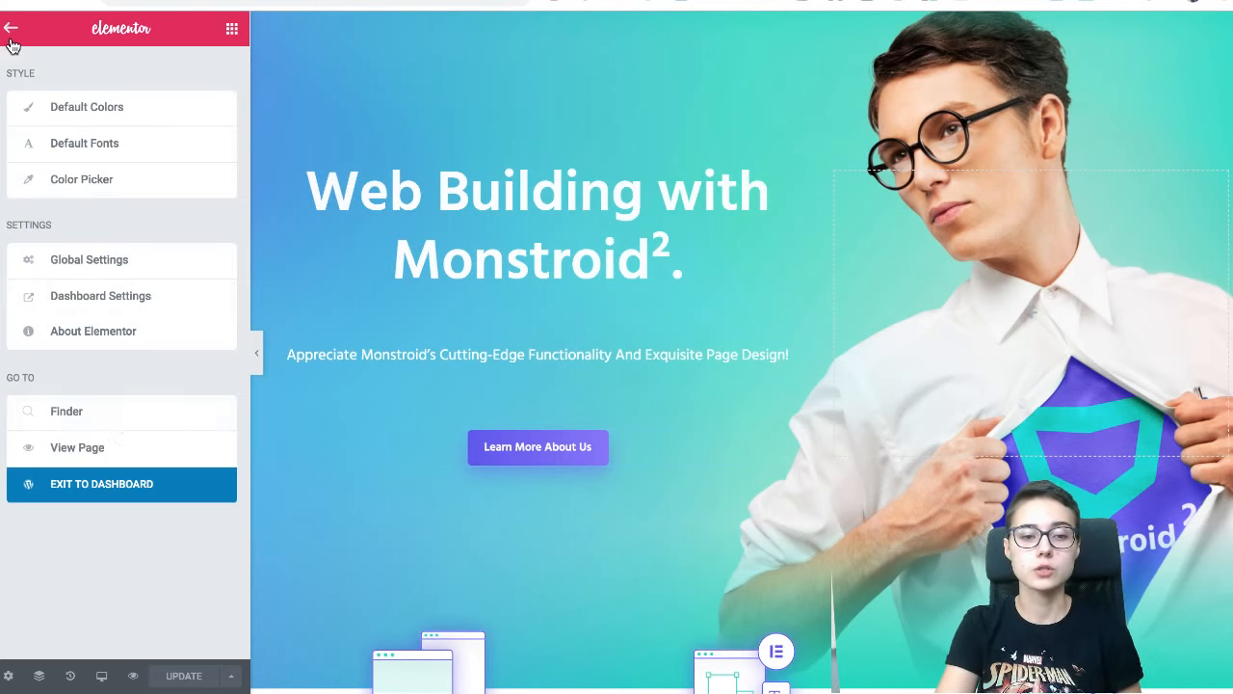
right_click(131, 489)
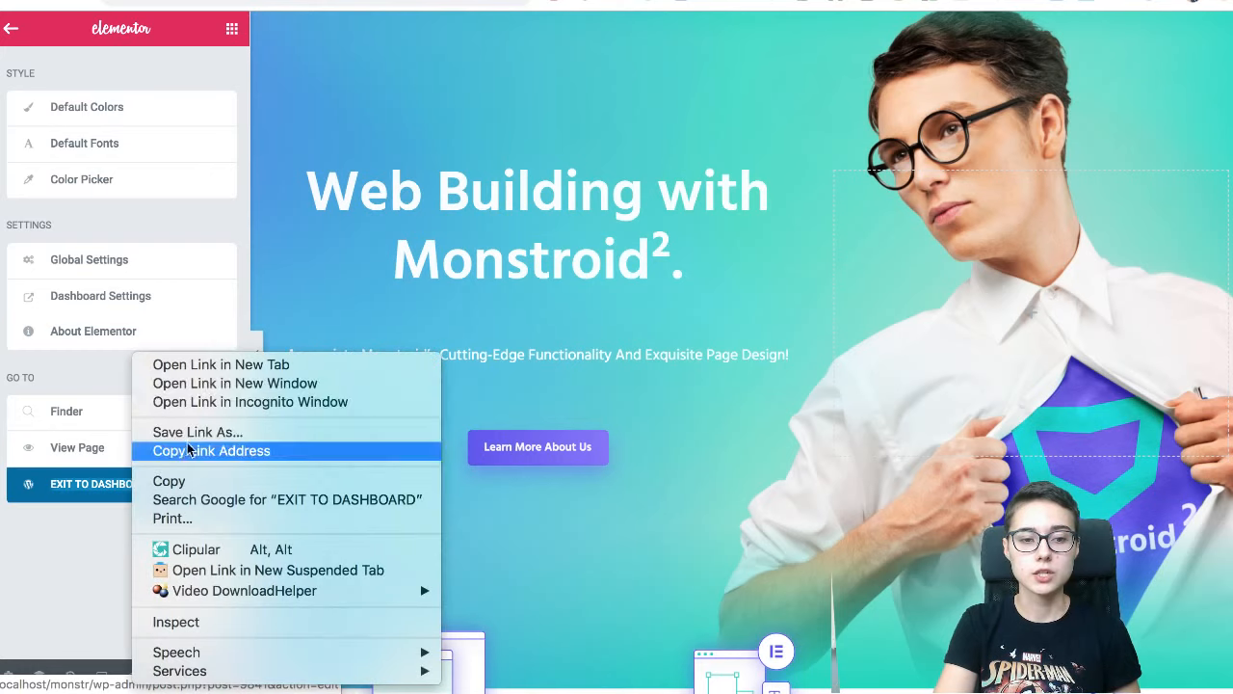
click(221, 363)
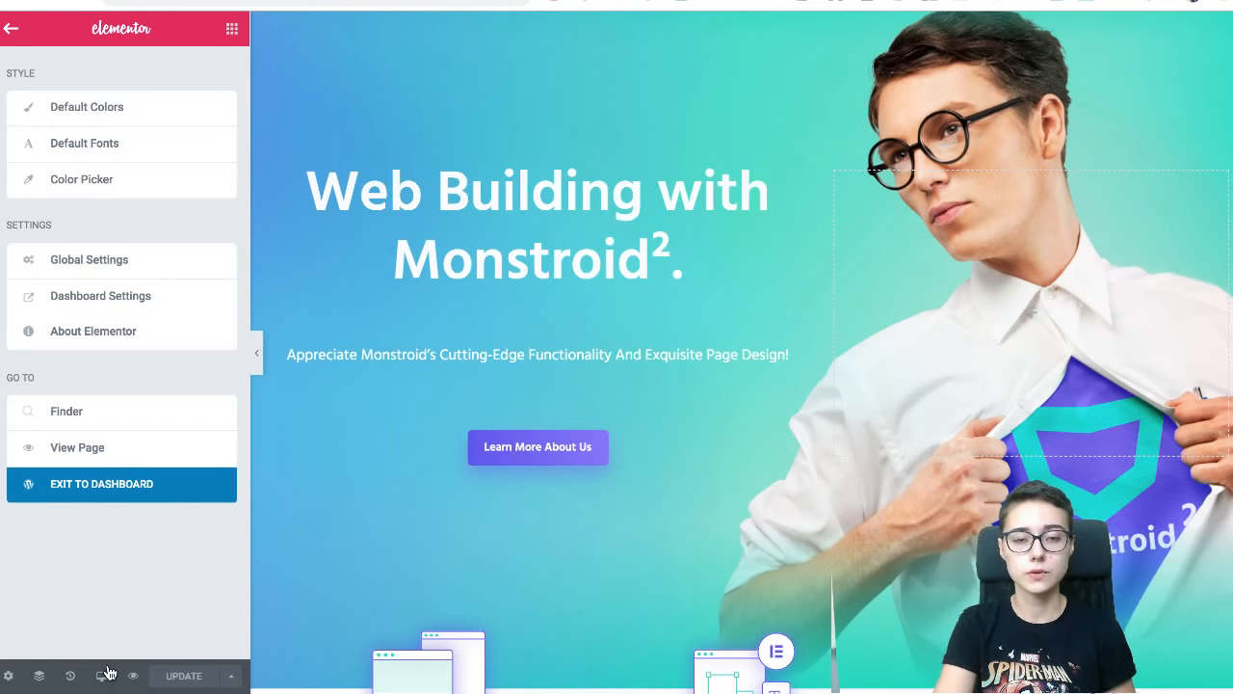
click(232, 28)
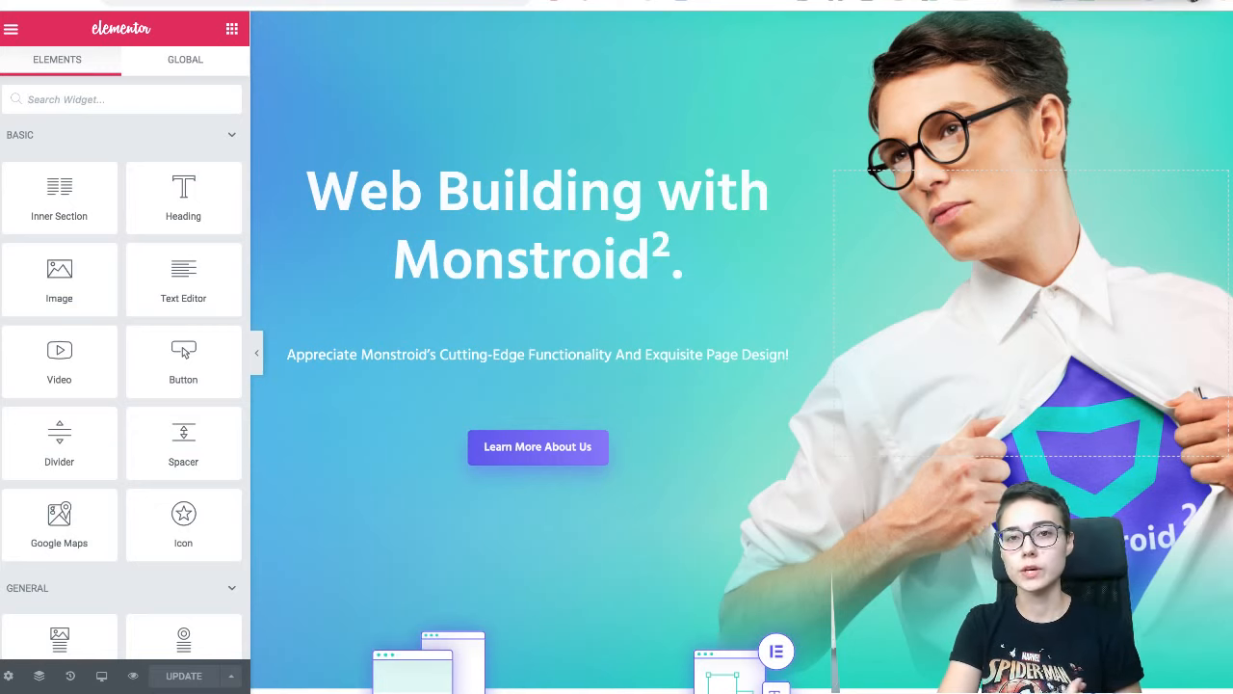
click(102, 677)
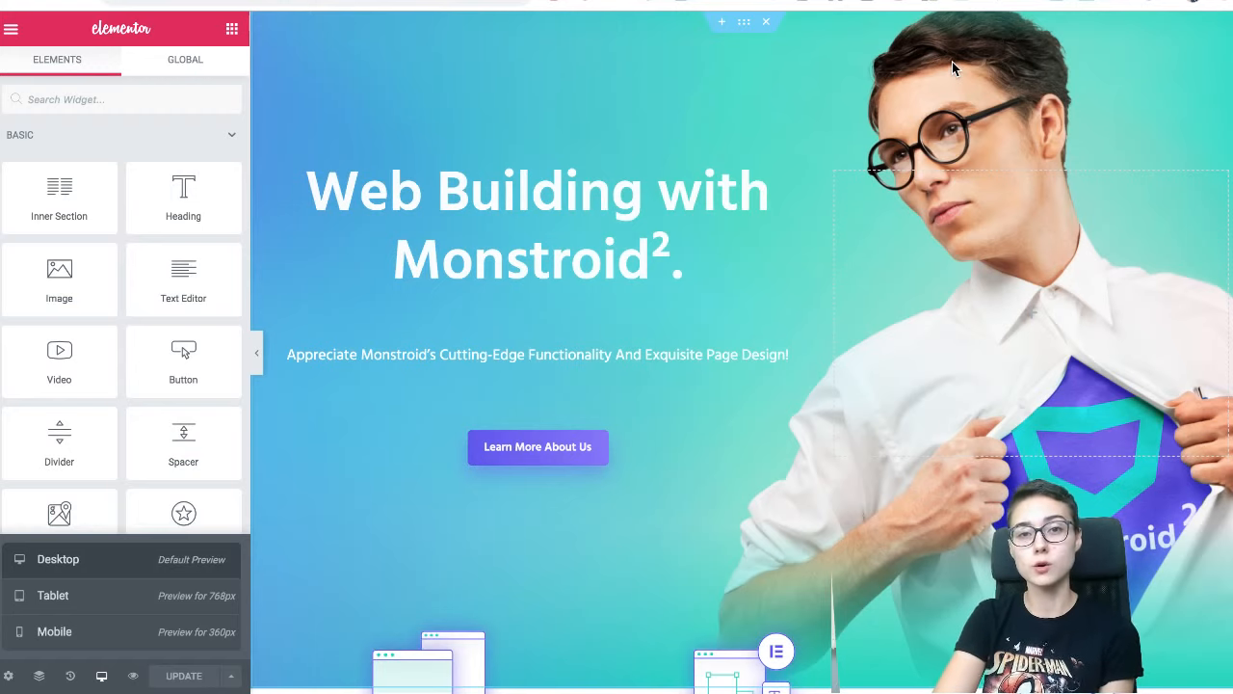
click(867, 2)
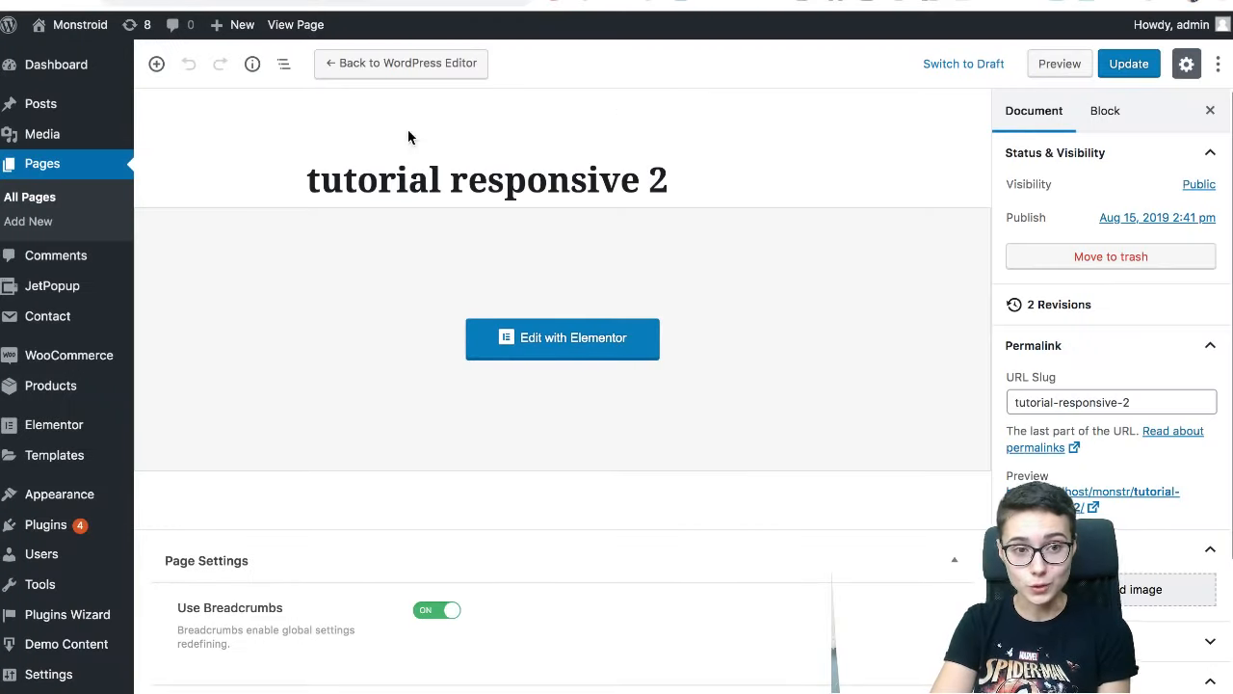
- Open the Elementor plugin's general settings page from the WordPress dashboard
scroll(75, 280, down, 2)
mouse_move(74, 290)
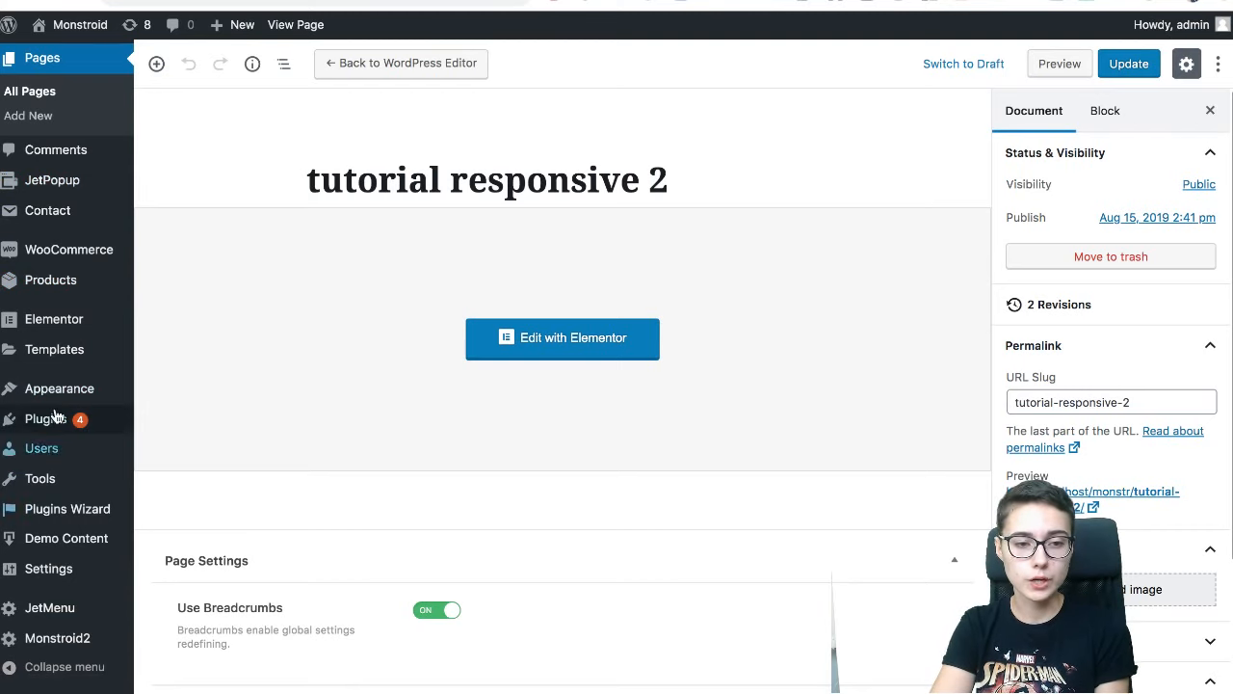
mouse_move(75, 326)
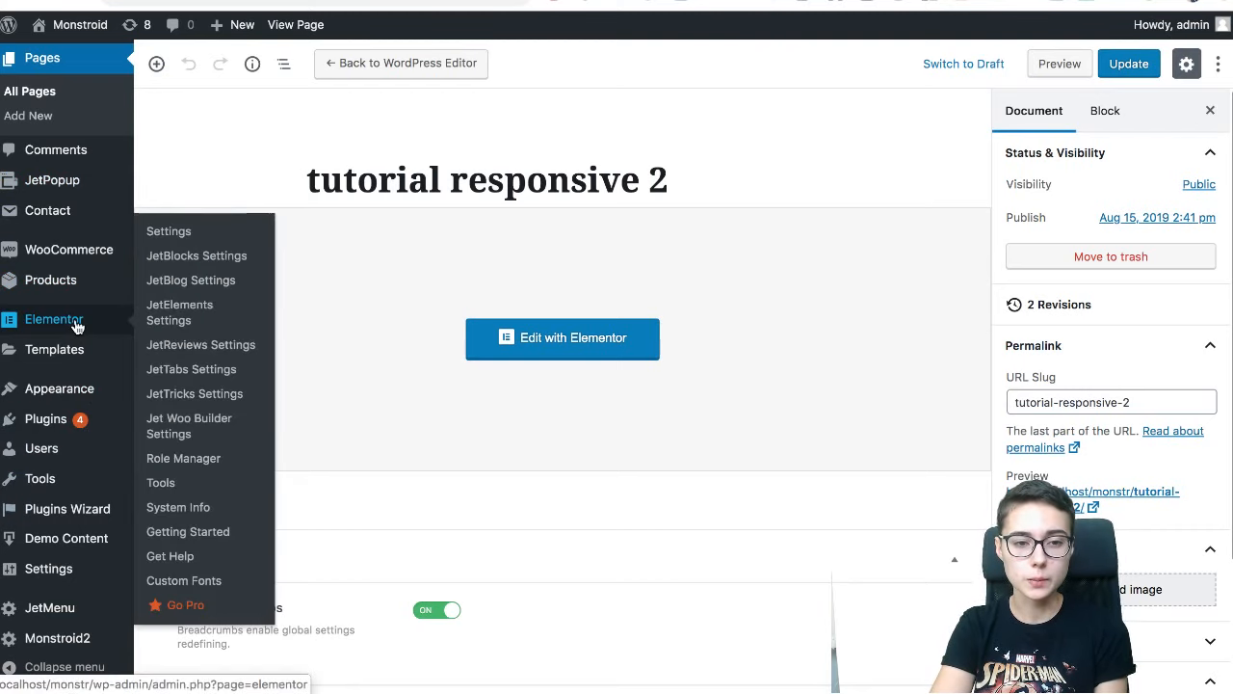
click(178, 244)
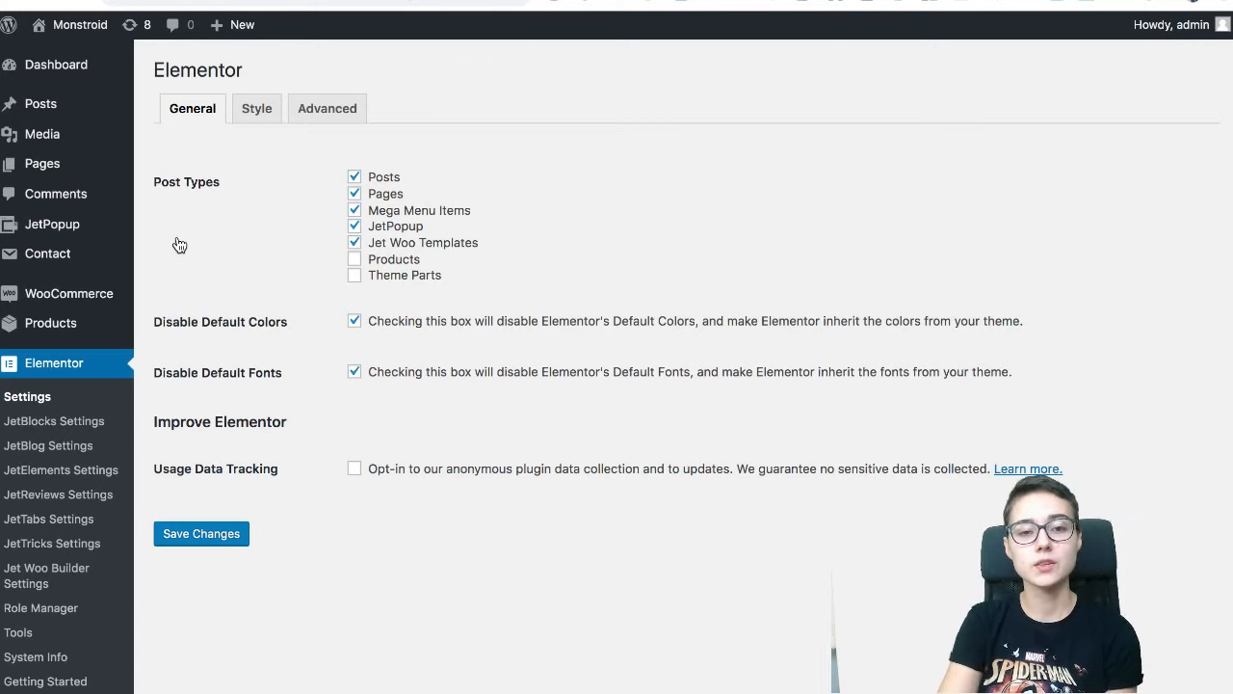
- Examine Elementor's Style settings, focusing on the Content Width, Tablet Breakpoint and Mobile Breakpoint options
click(257, 109)
scroll(291, 170, down, 3)
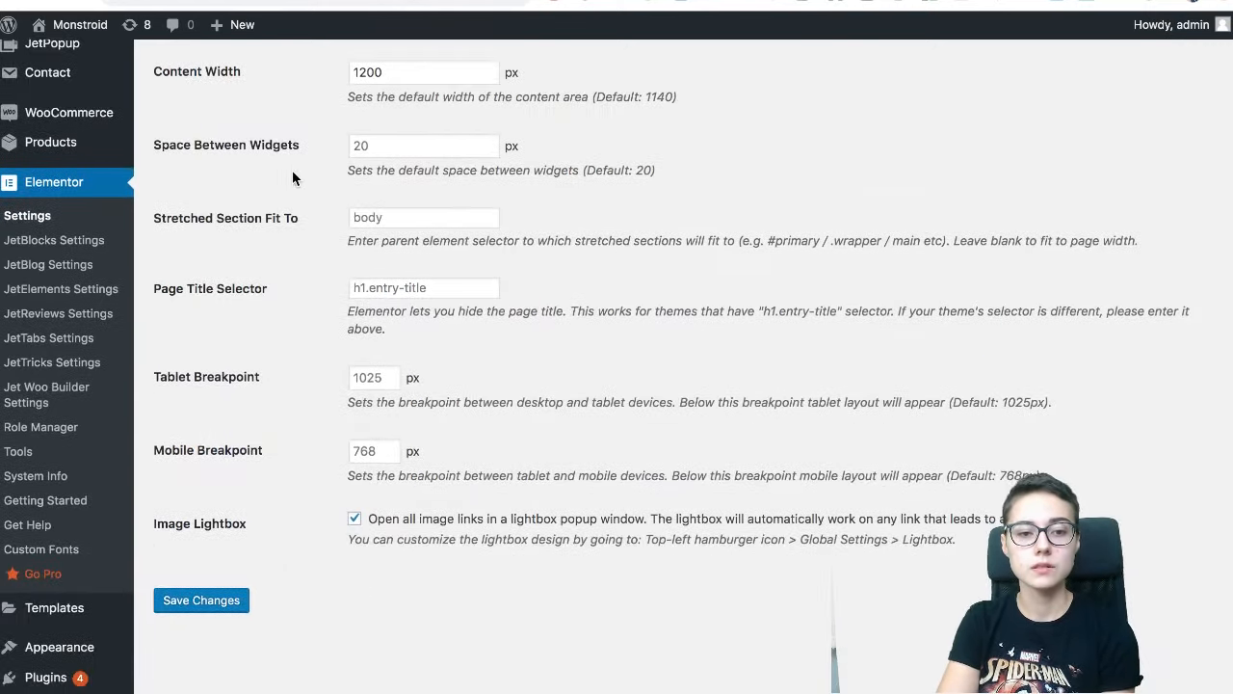
scroll(292, 169, down, 1)
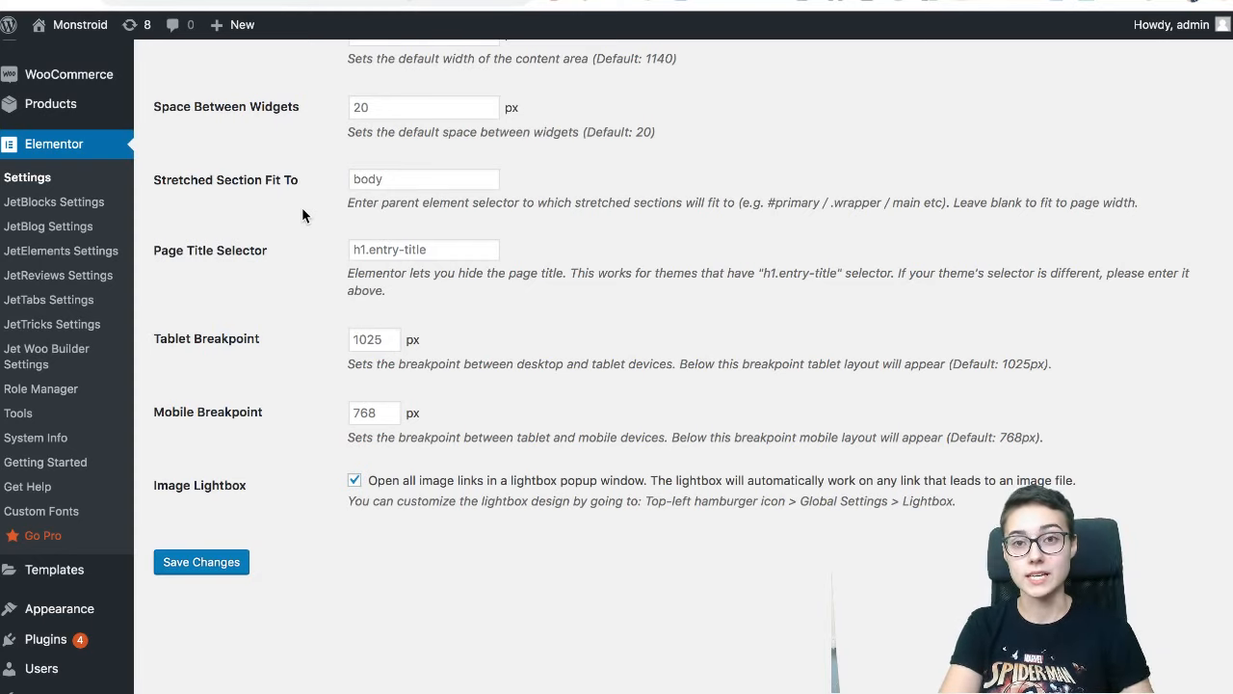
scroll(300, 249, down, 1)
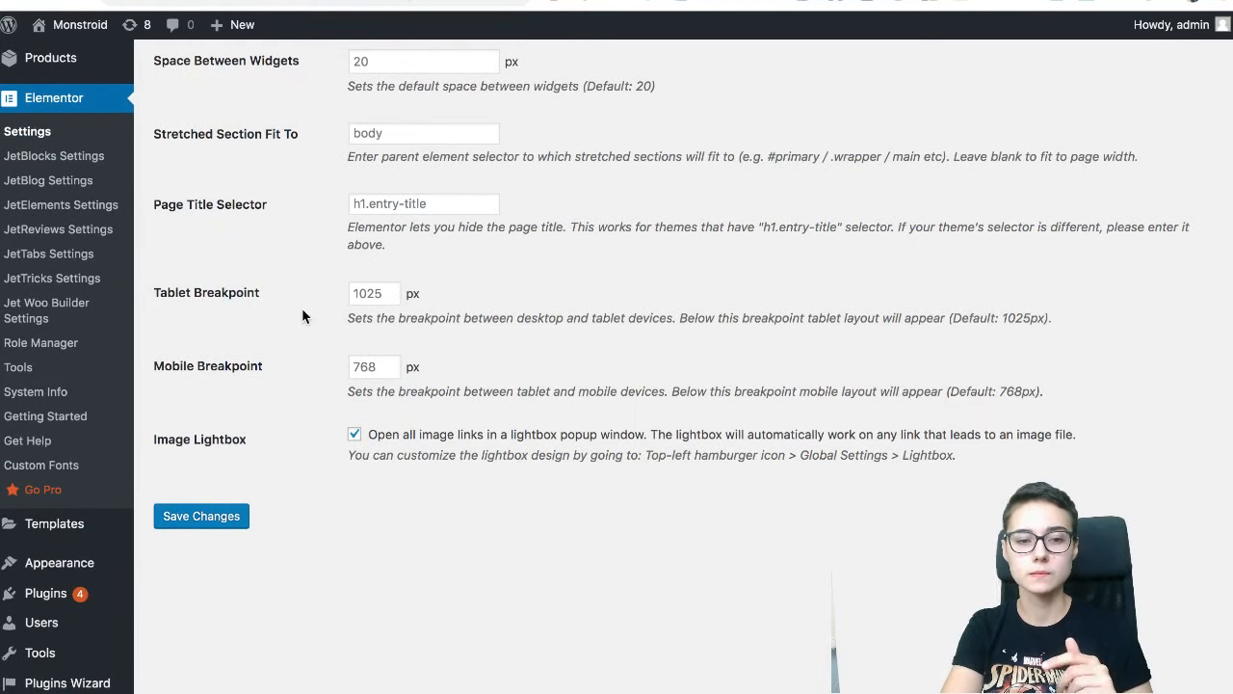
scroll(301, 313, up, 5)
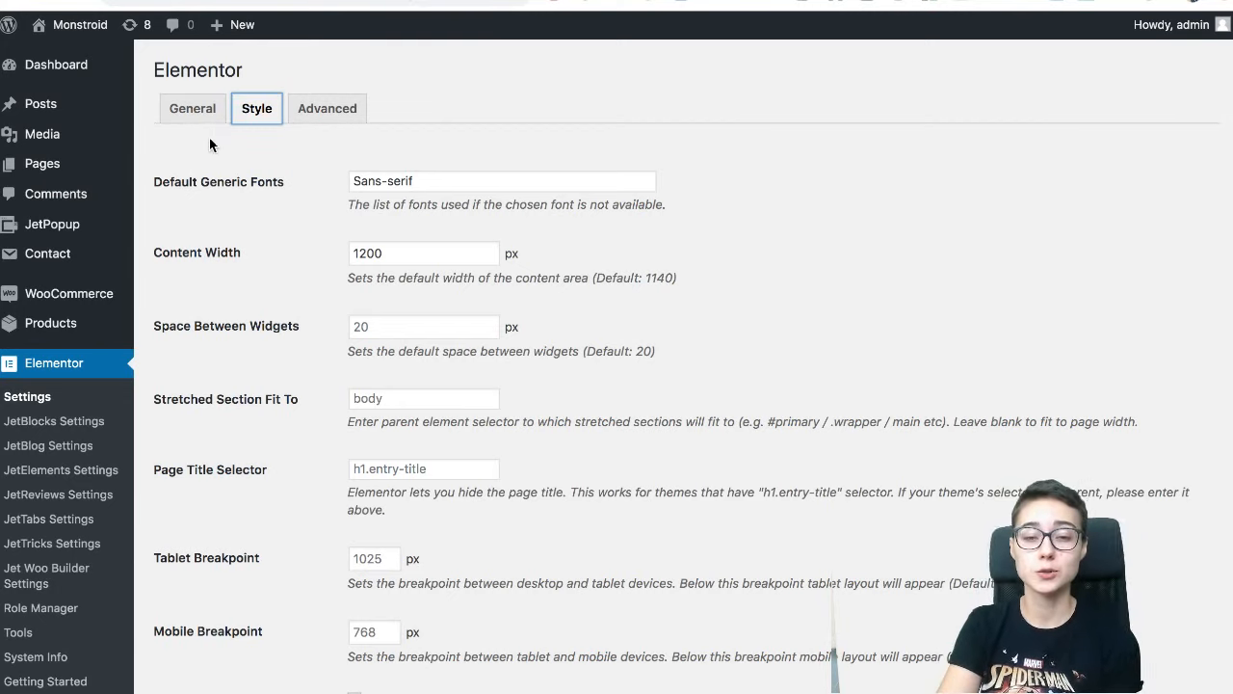
scroll(508, 314, down, 3)
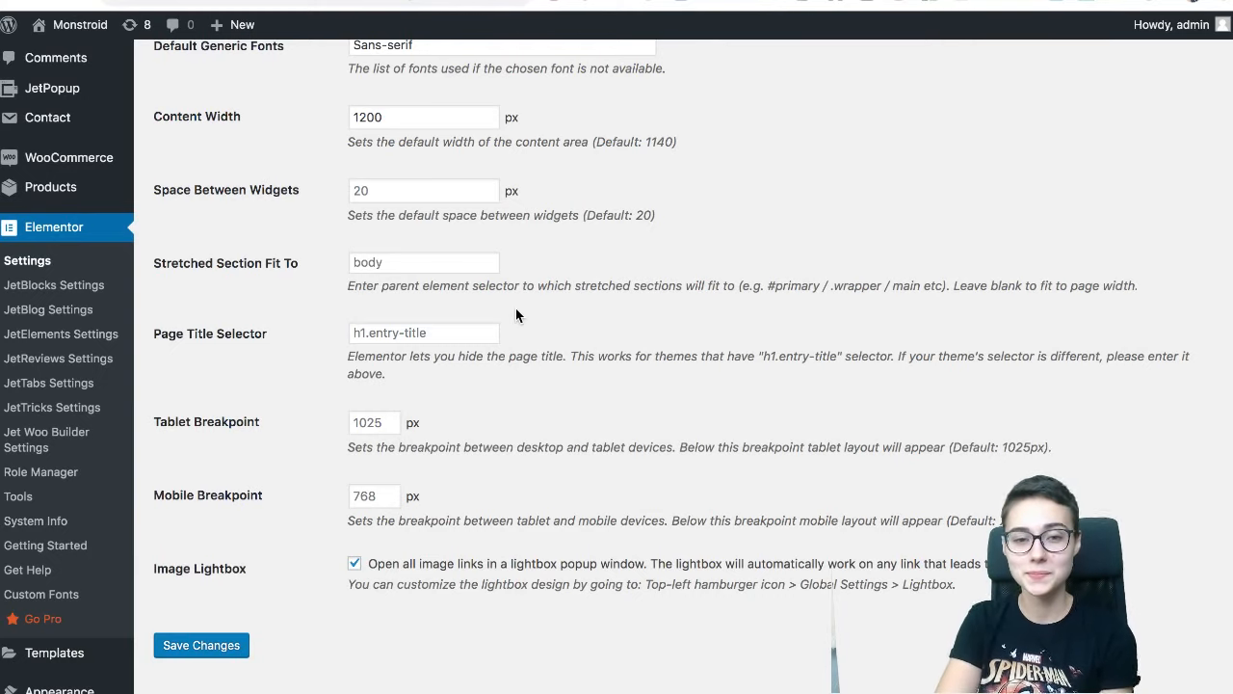
scroll(517, 289, down, 2)
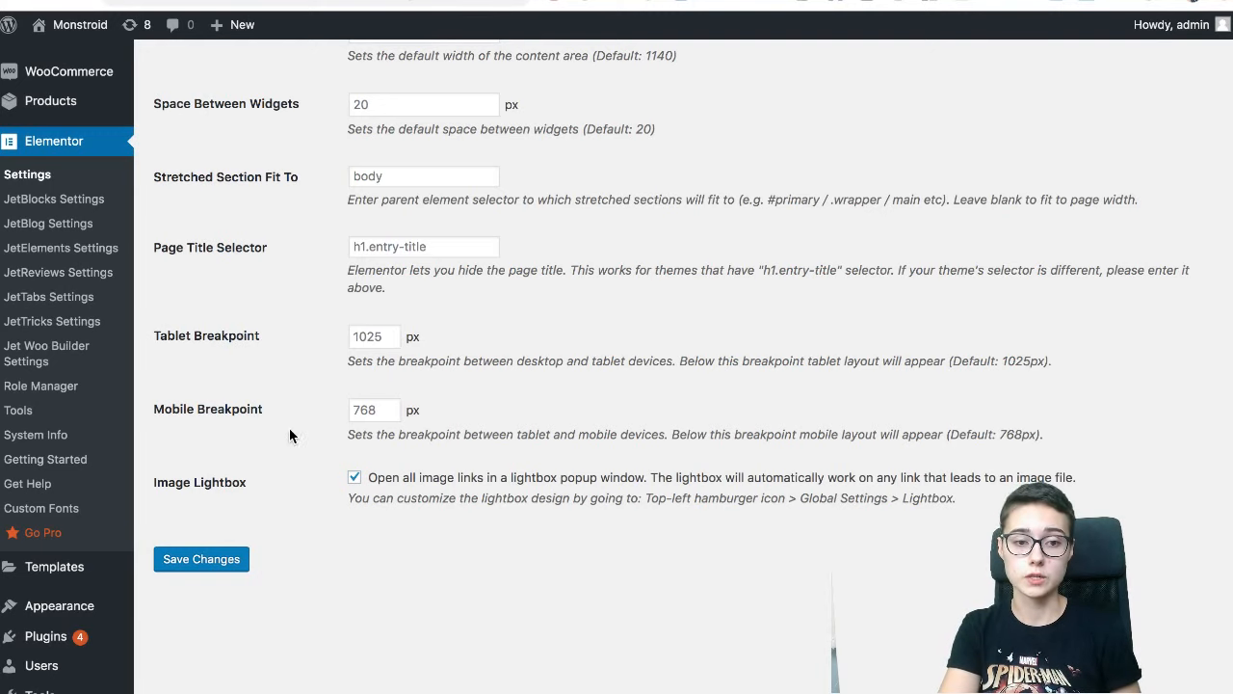
scroll(482, 427, up, 5)
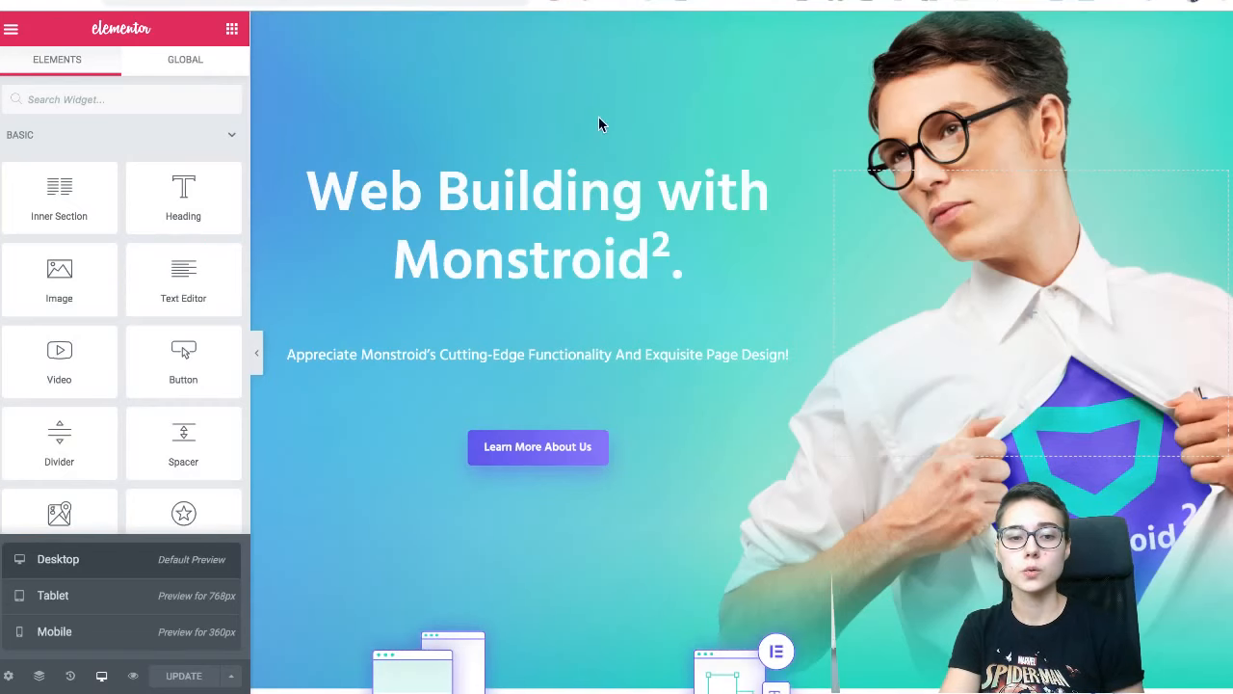
- Return to the Elementor editor and switch the page to the 360px Mobile preview
click(101, 676)
click(102, 679)
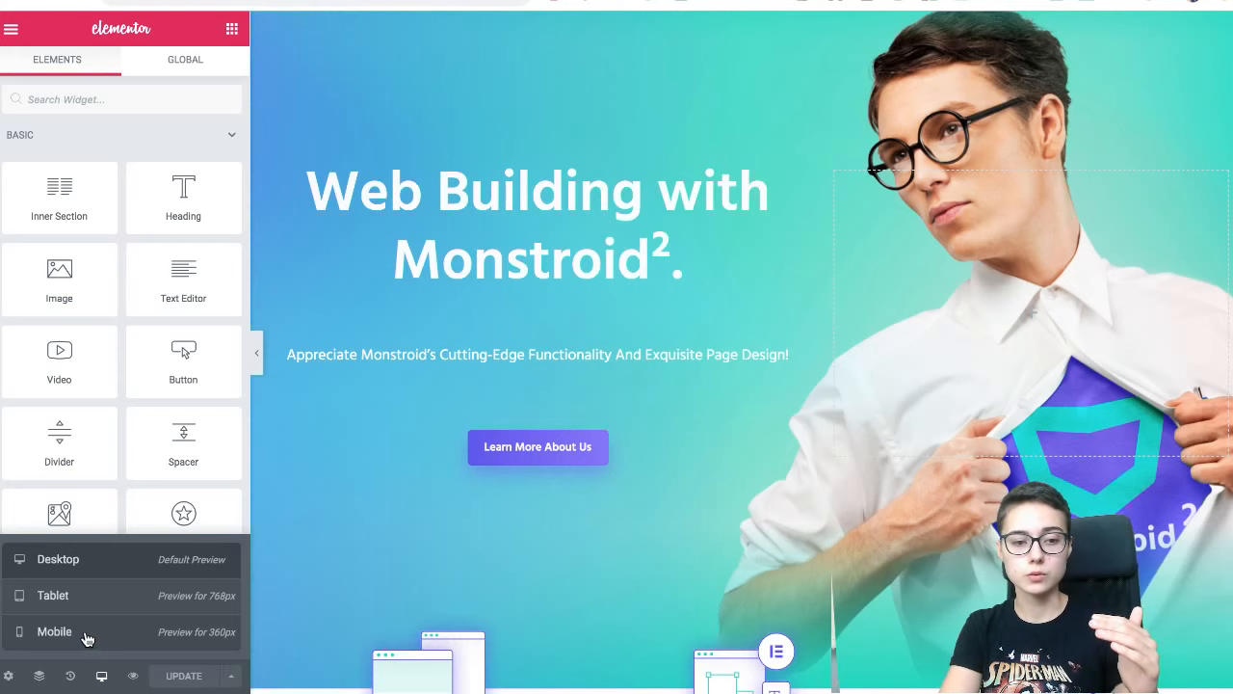
click(84, 633)
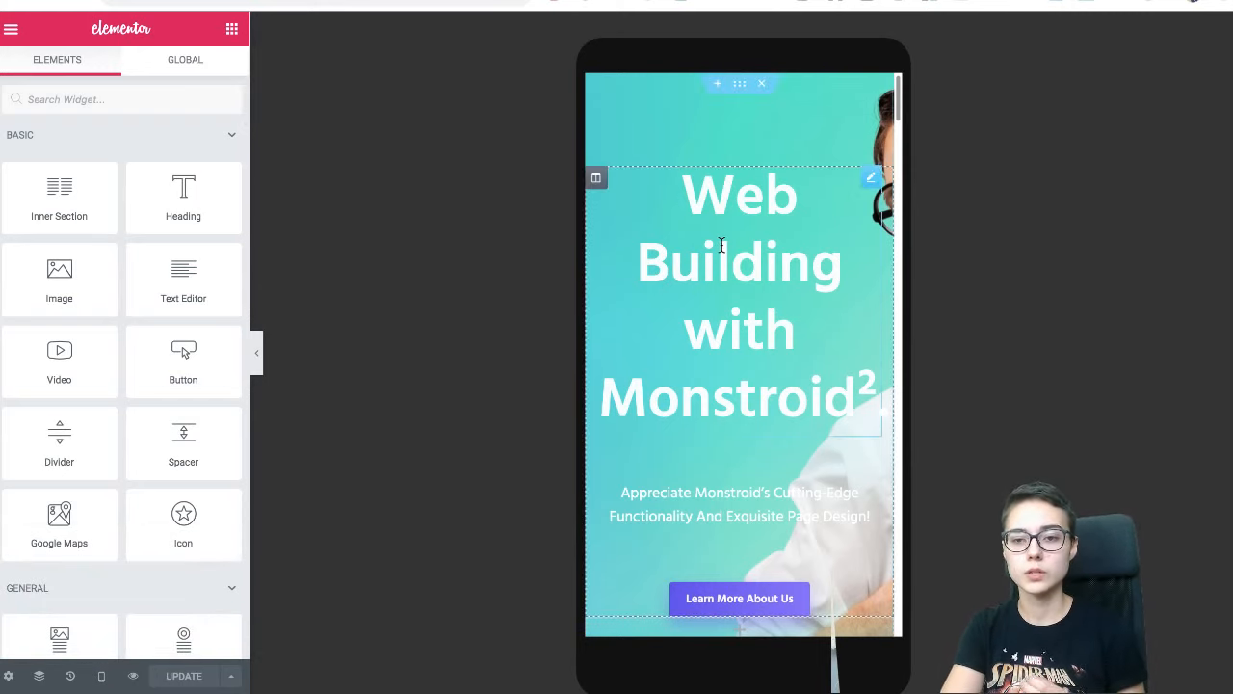
- Examine the hero section's mobile layout, checking how the heading, subtitle, button and background image fit the narrow screen
scroll(721, 241, down, 3)
scroll(721, 245, up, 2)
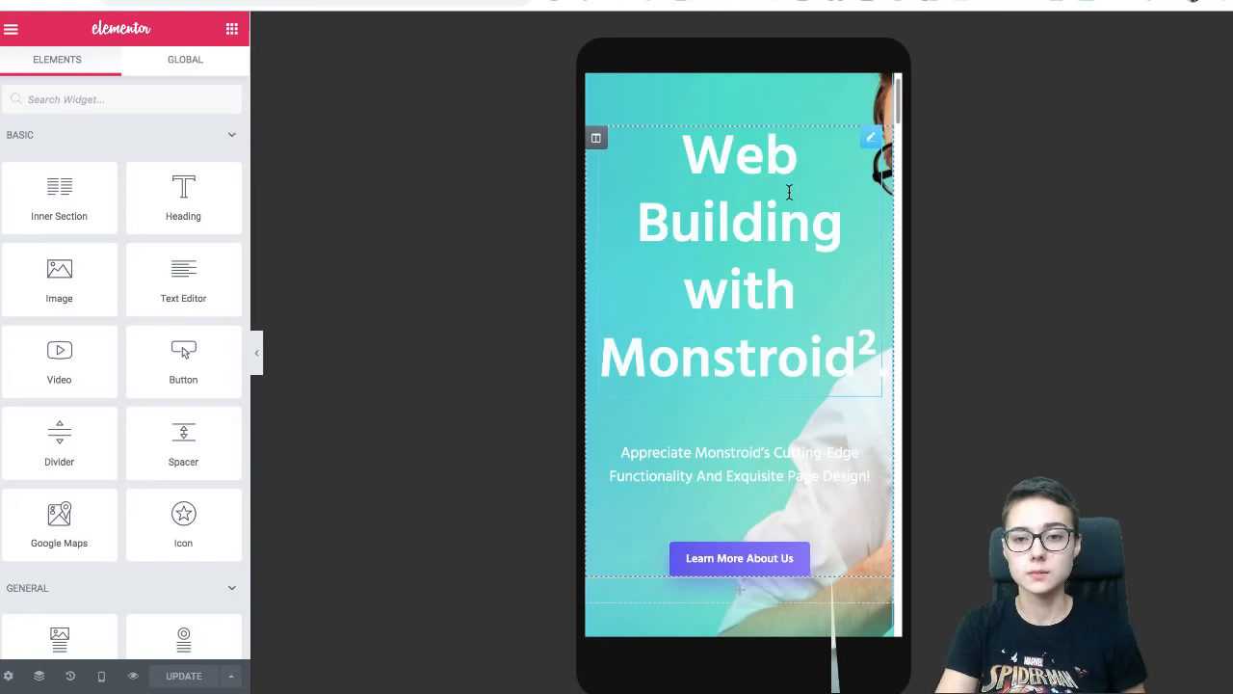
scroll(784, 188, down, 1)
scroll(732, 192, up, 1)
scroll(731, 196, up, 1)
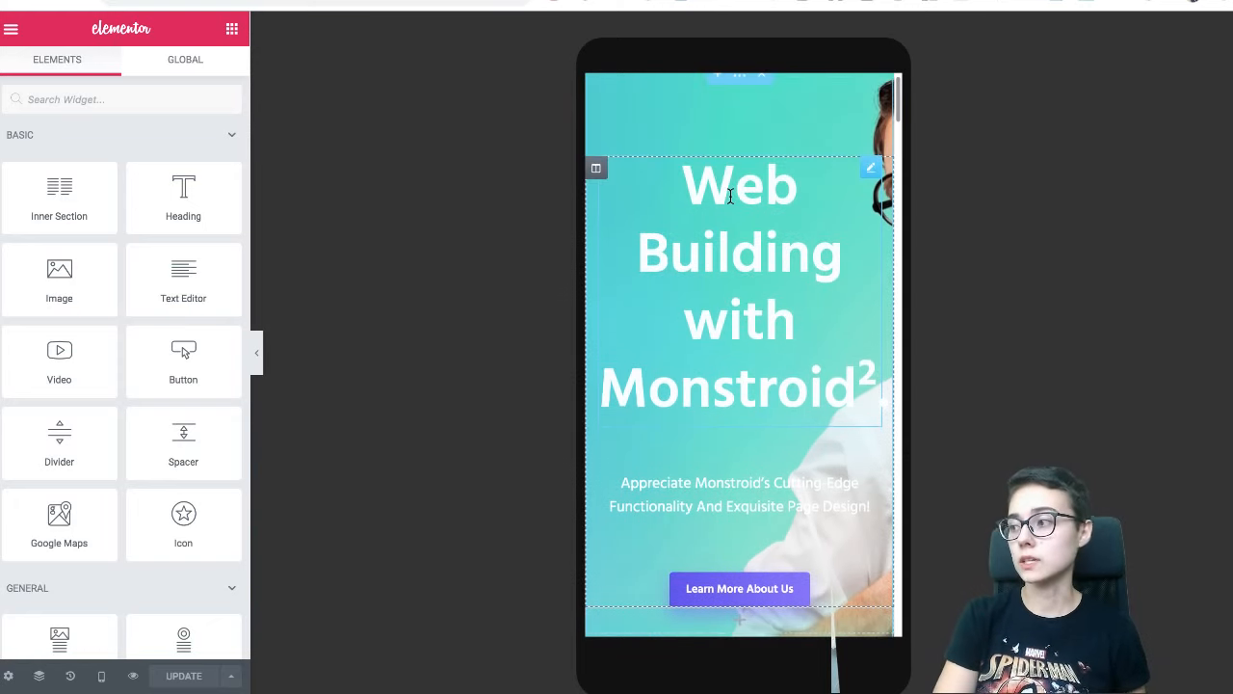
scroll(667, 206, up, 1)
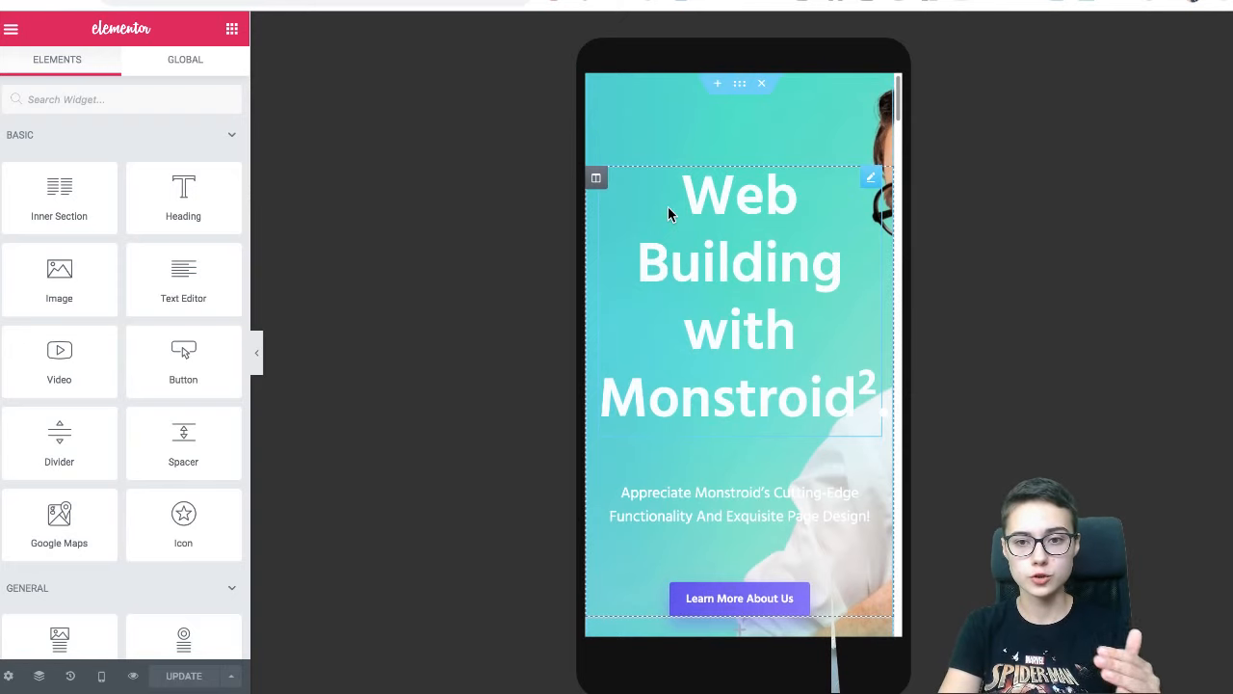
scroll(721, 292, down, 1)
scroll(720, 293, up, 1)
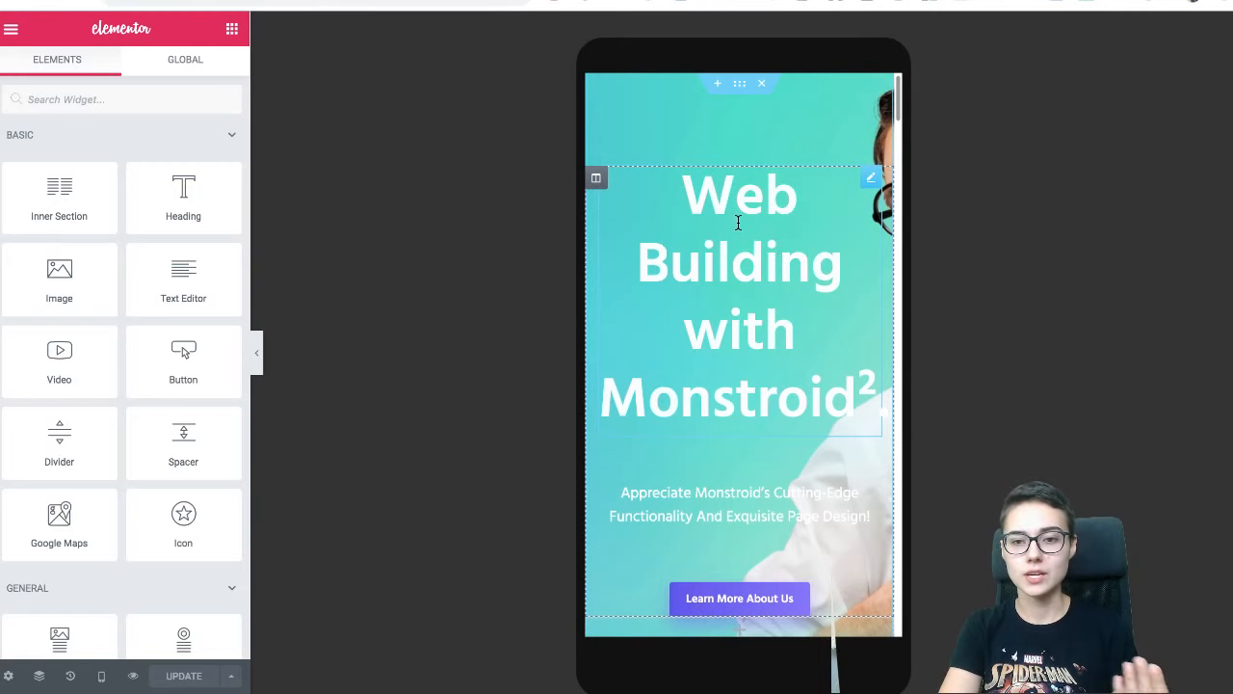
scroll(730, 383, down, 1)
scroll(729, 382, up, 1)
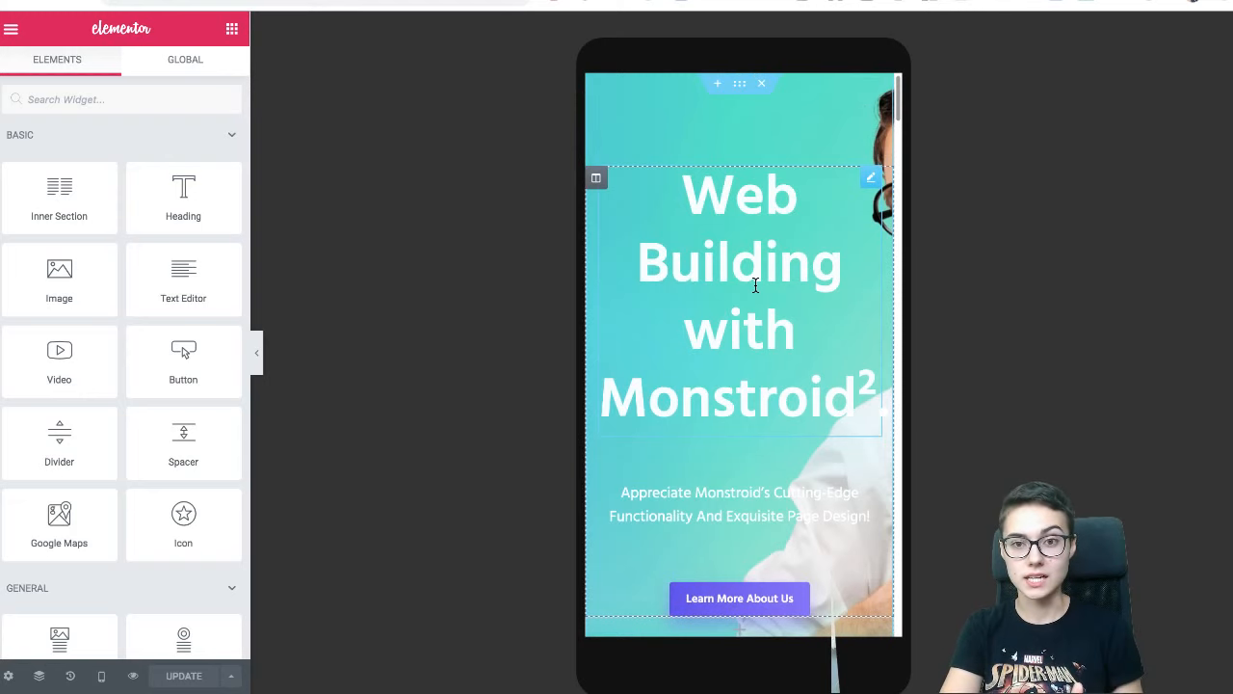
scroll(757, 299, down, 3)
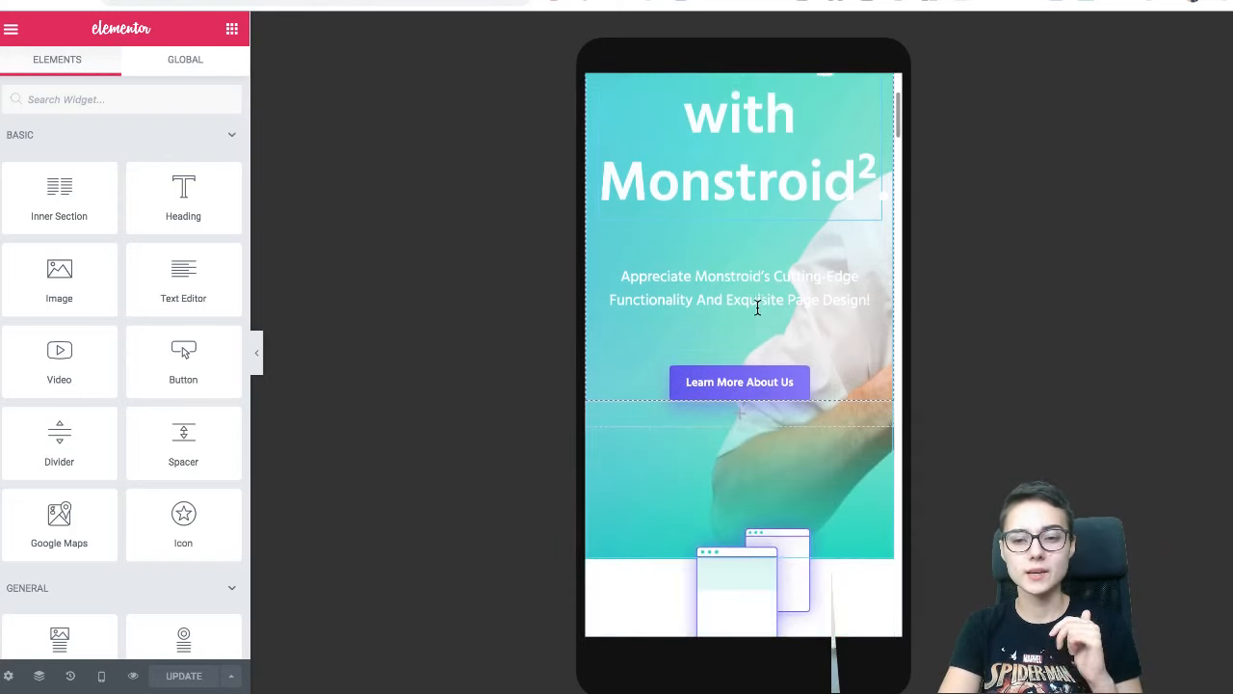
scroll(757, 306, up, 3)
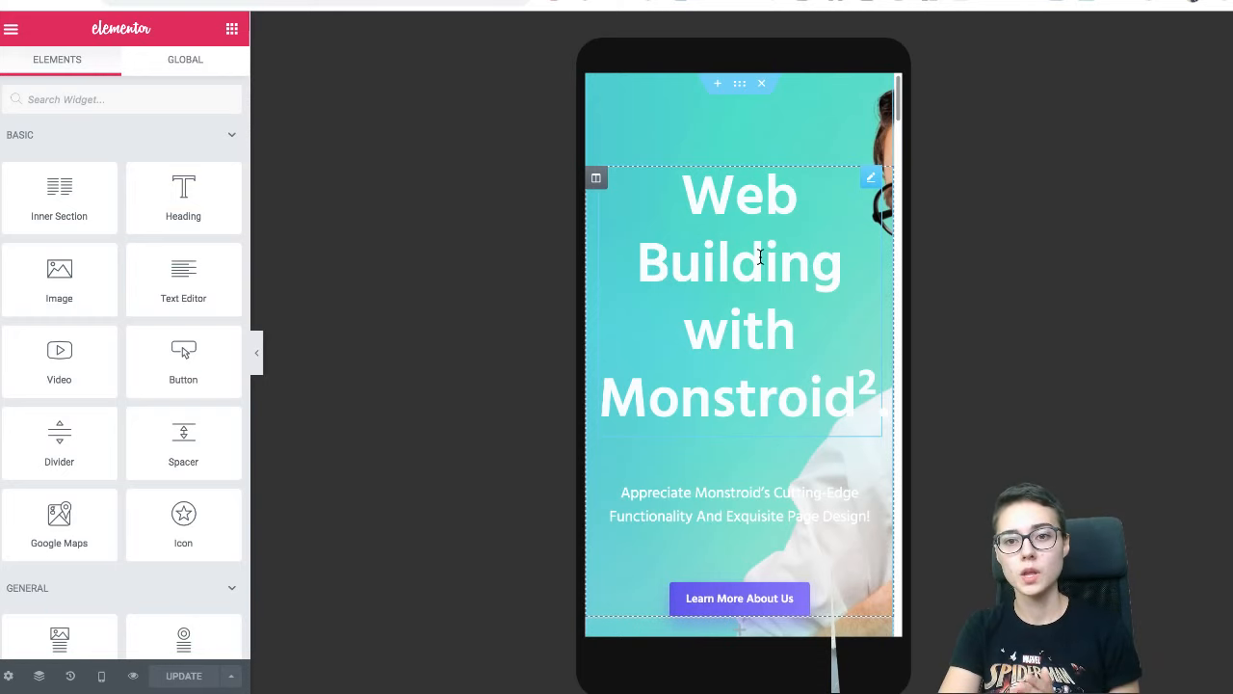
scroll(760, 256, down, 1)
scroll(760, 255, up, 1)
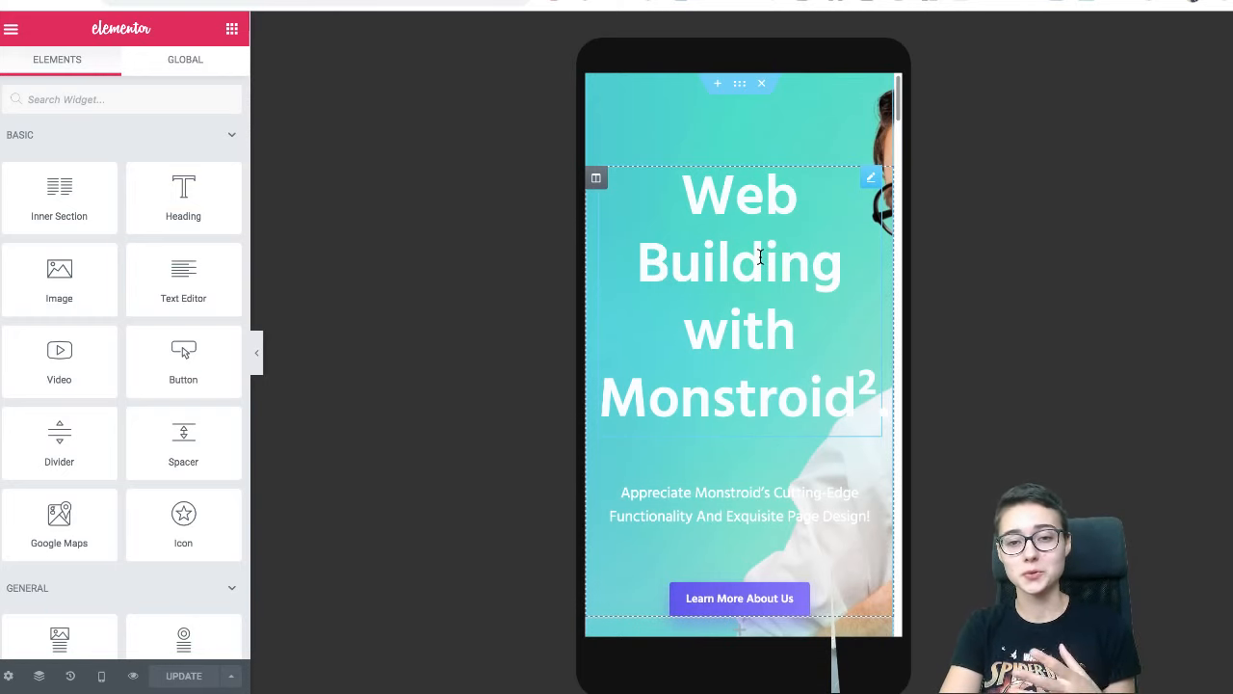
scroll(760, 204, down, 1)
scroll(761, 204, up, 1)
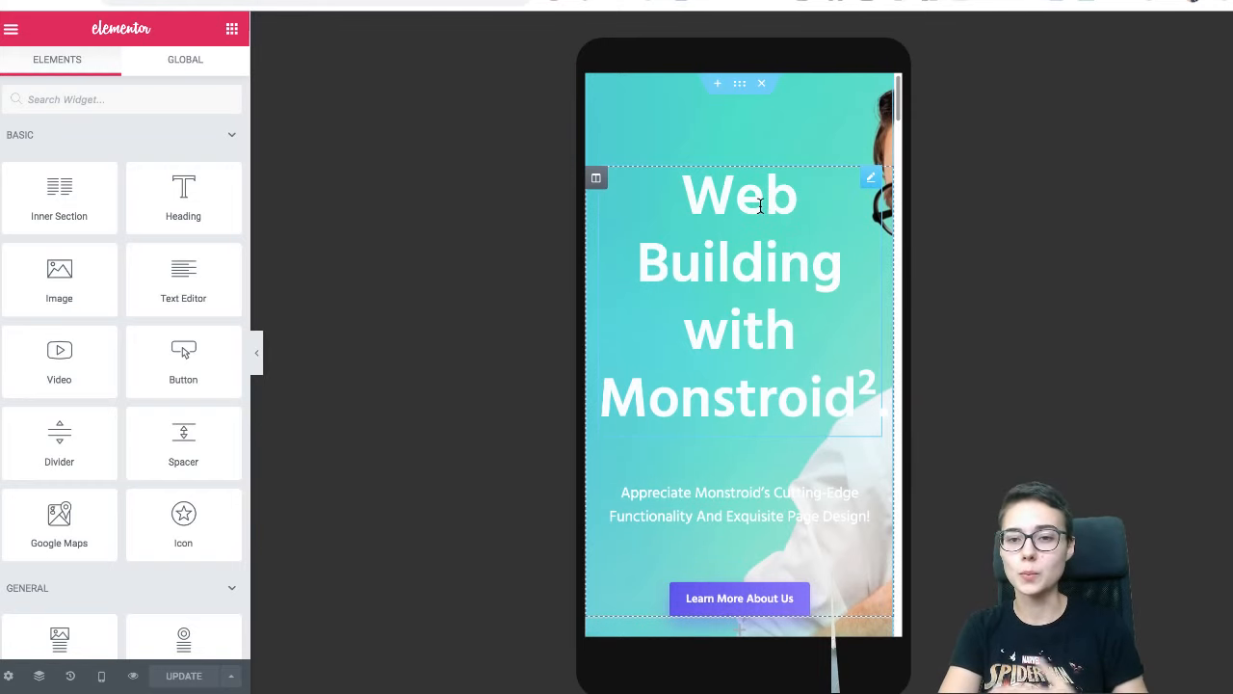
scroll(761, 177, down, 1)
scroll(760, 178, up, 1)
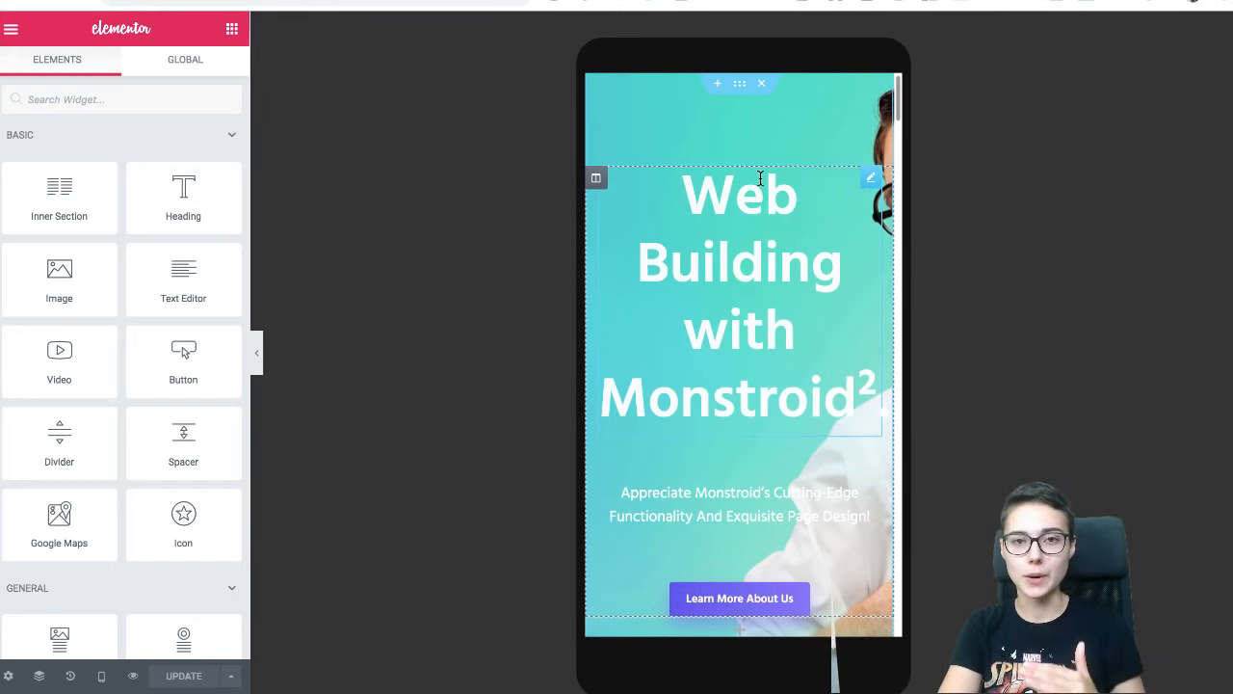
- Examine the page's mobile layout section by section, from the hero heading down to the Beneficial Purchase Plans pricing section
scroll(761, 178, down, 12)
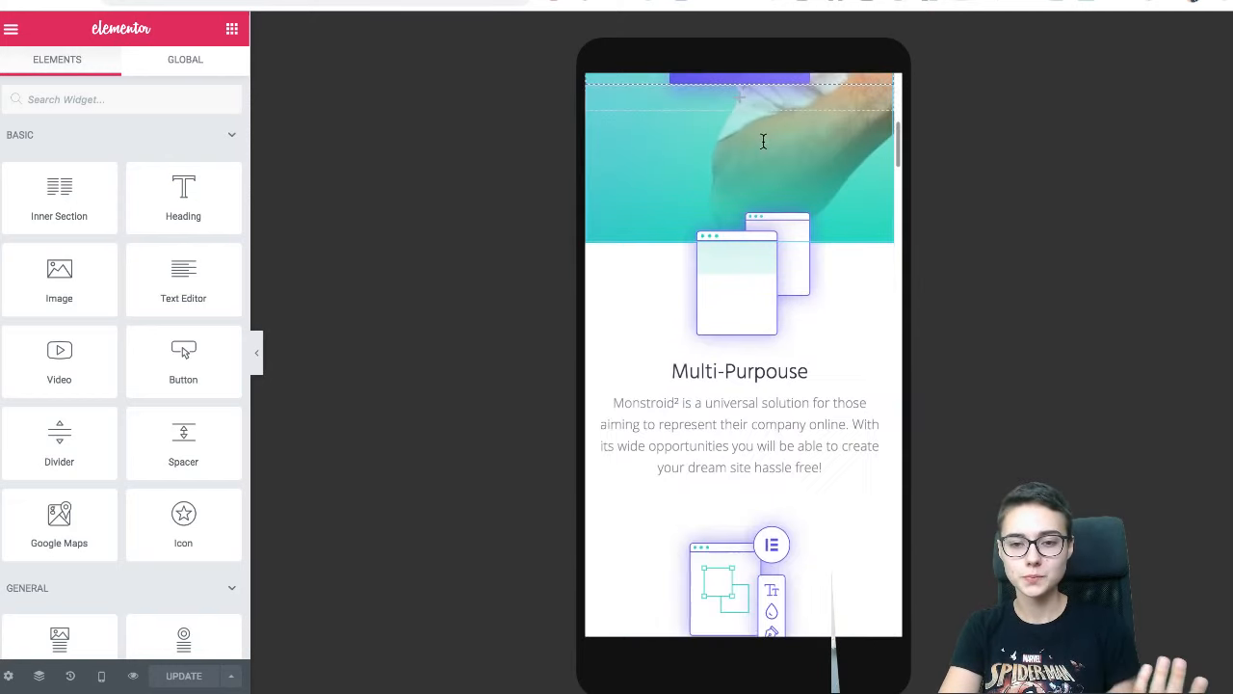
scroll(765, 147, up, 12)
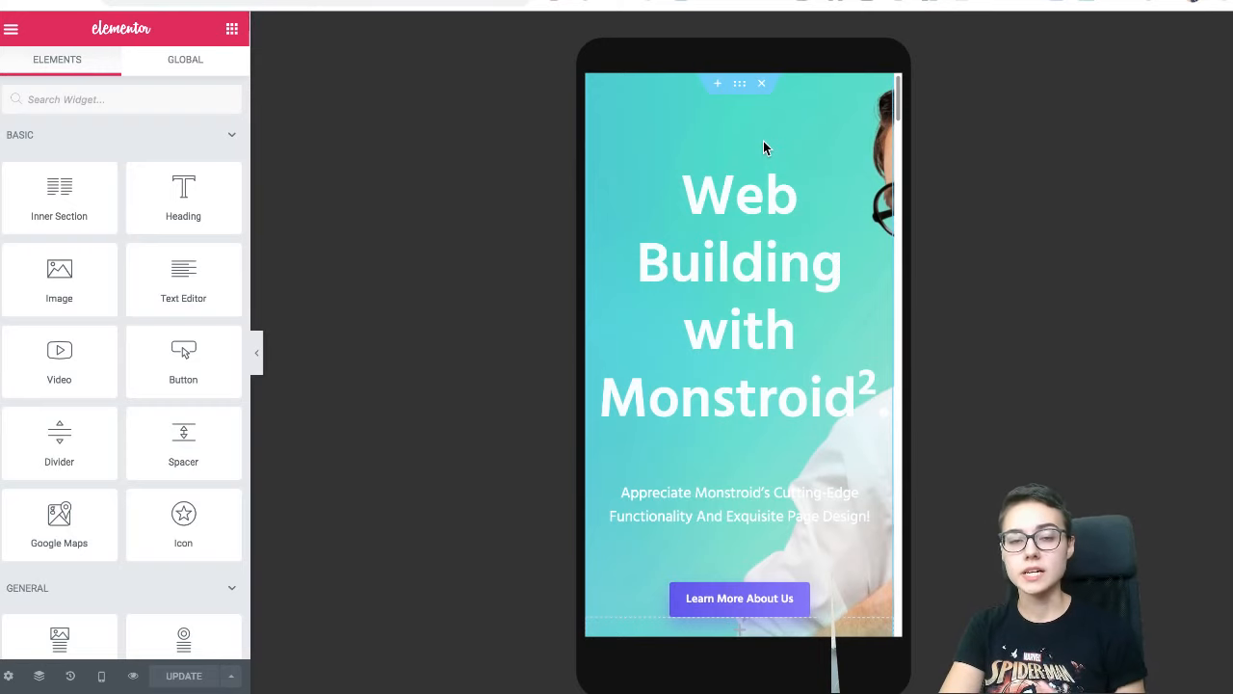
scroll(763, 148, down, 12)
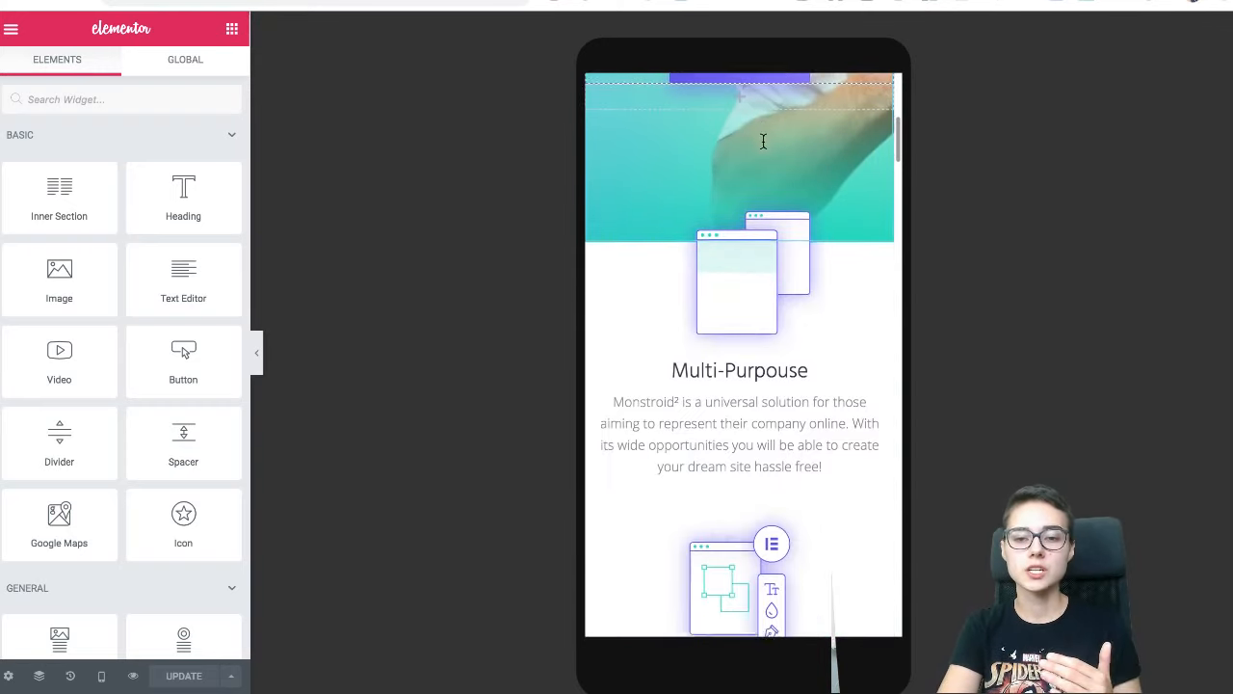
scroll(763, 145, down, 3)
scroll(763, 145, up, 12)
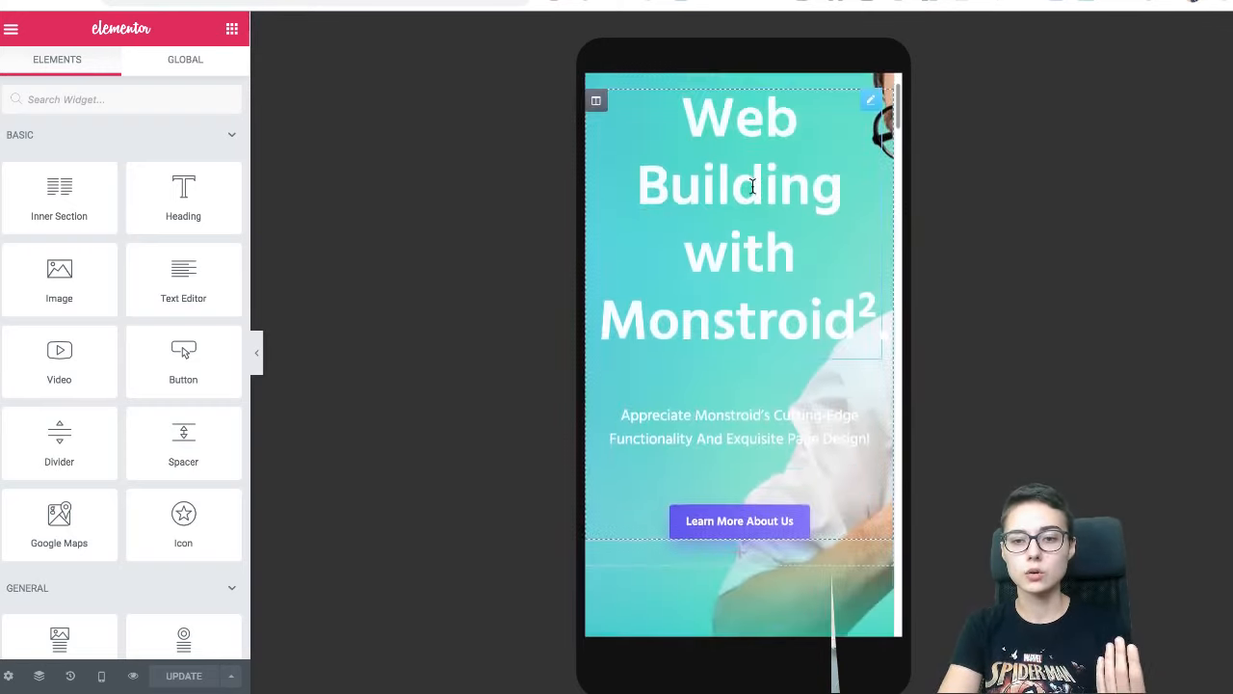
scroll(747, 188, down, 10)
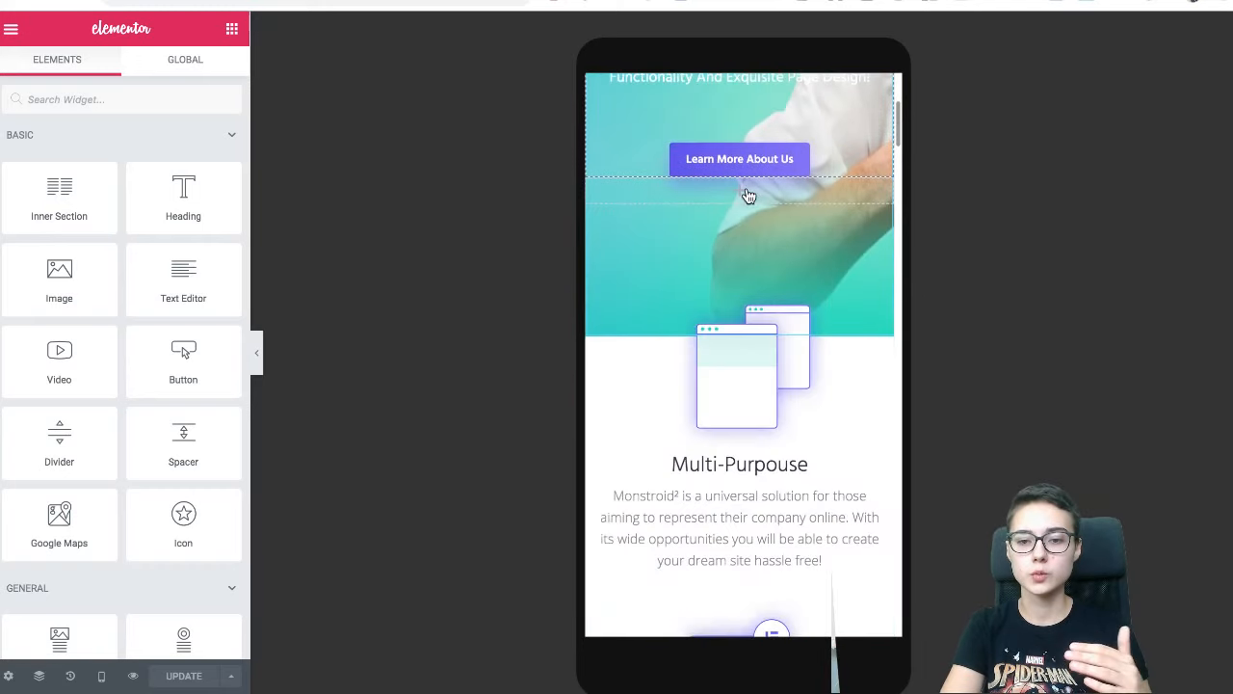
scroll(747, 188, down, 10)
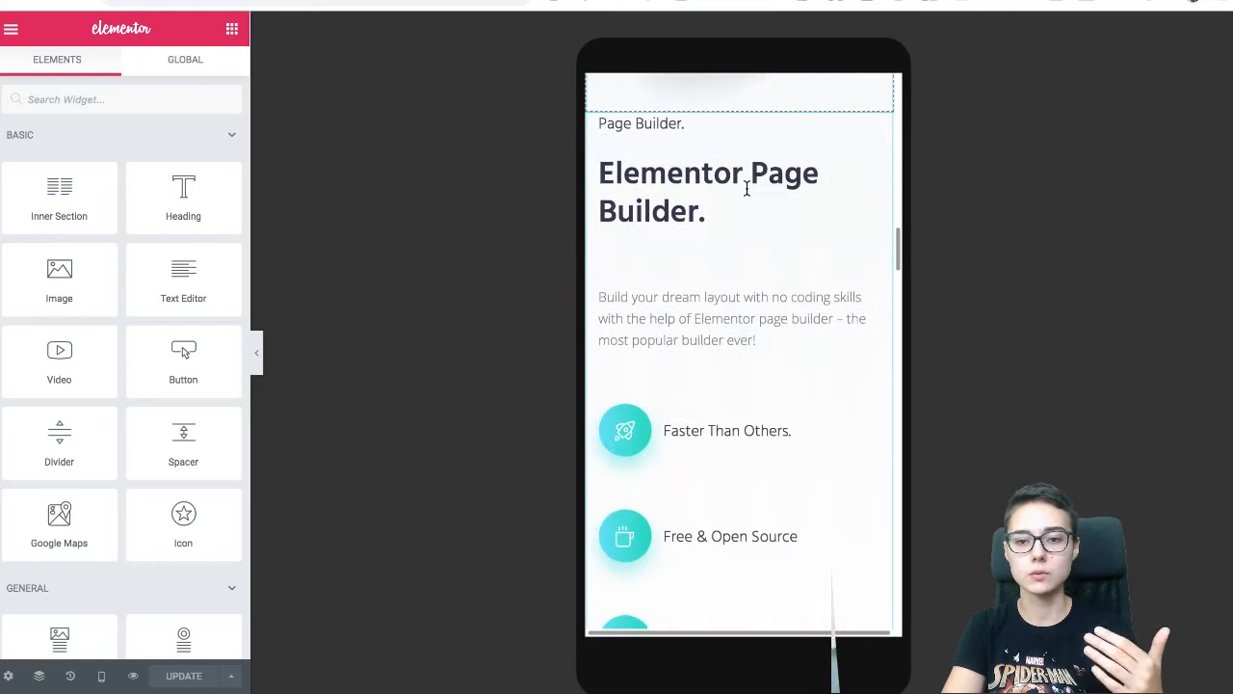
scroll(747, 188, down, 5)
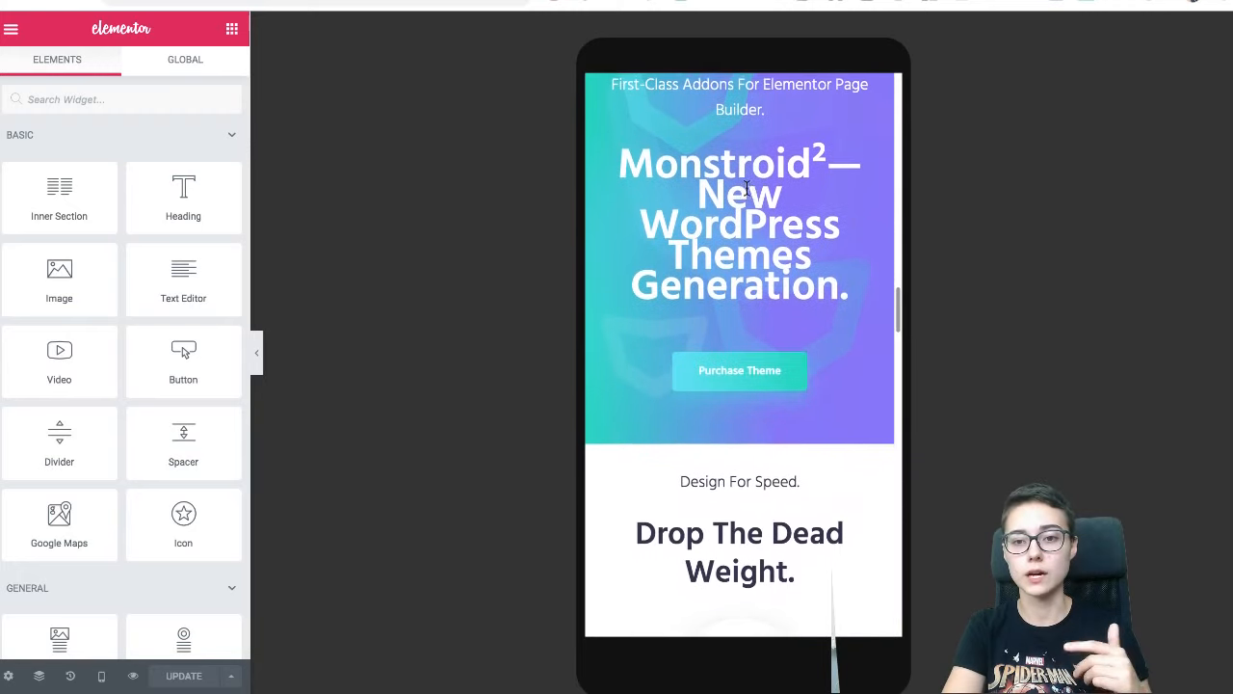
scroll(709, 212, down, 6)
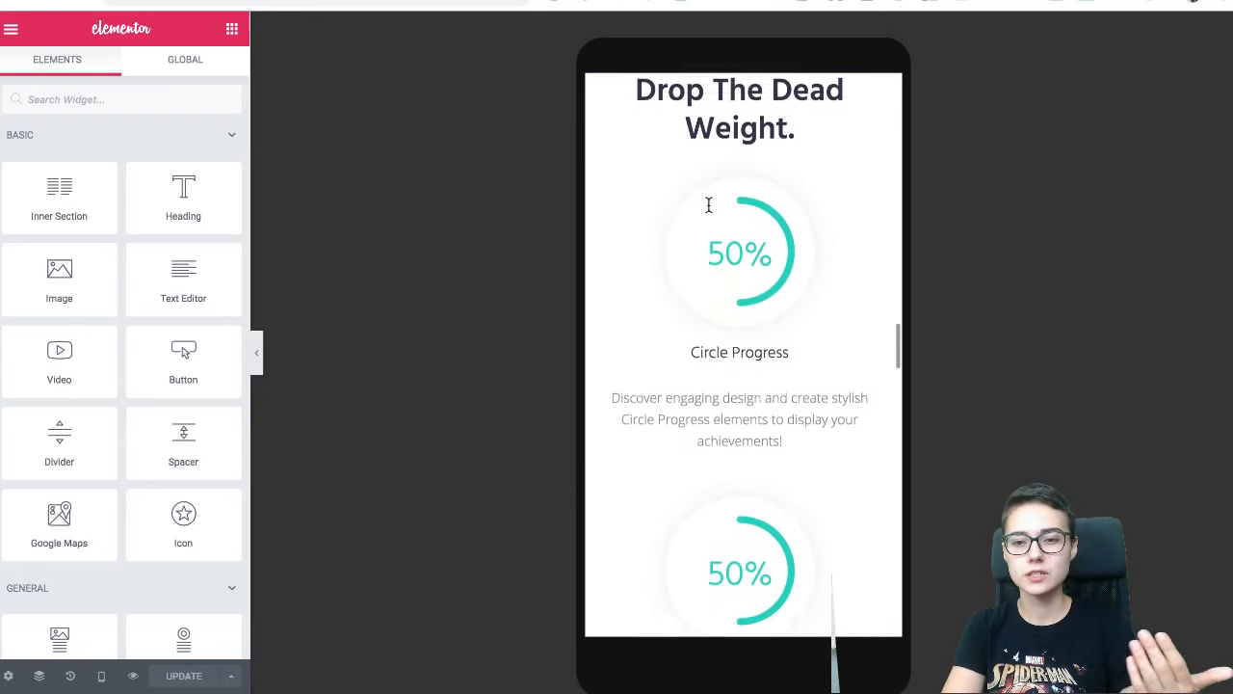
scroll(712, 264, down, 5)
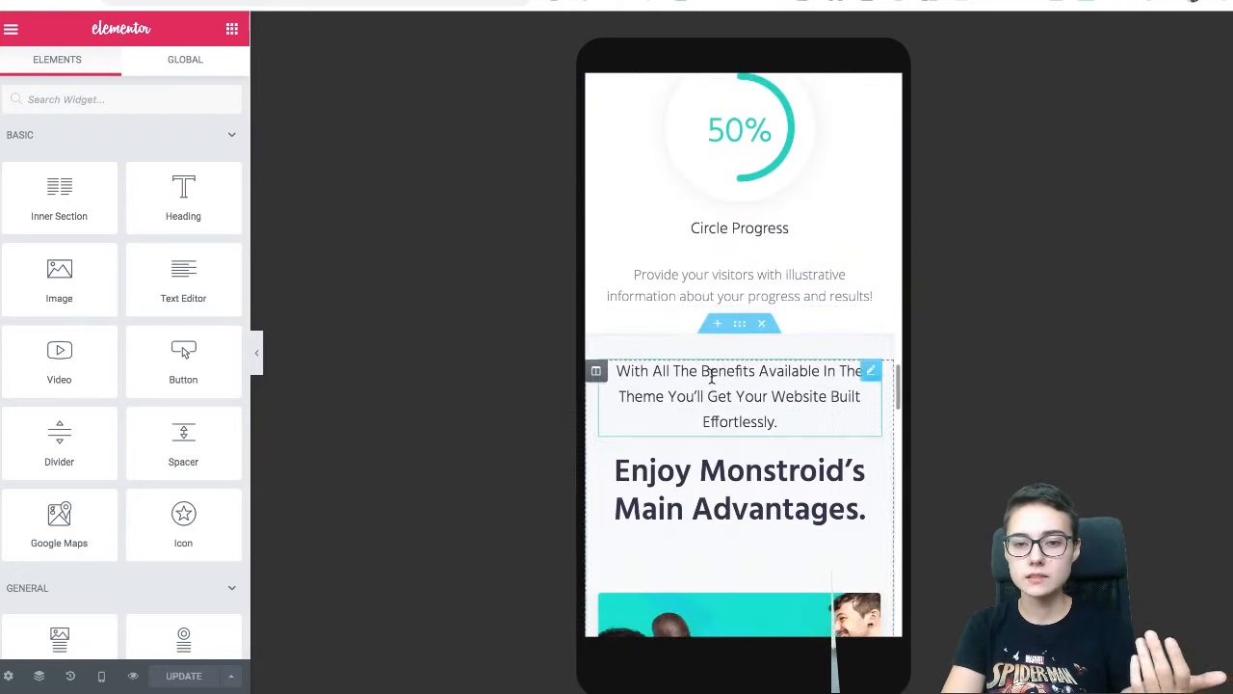
scroll(731, 354, down, 2)
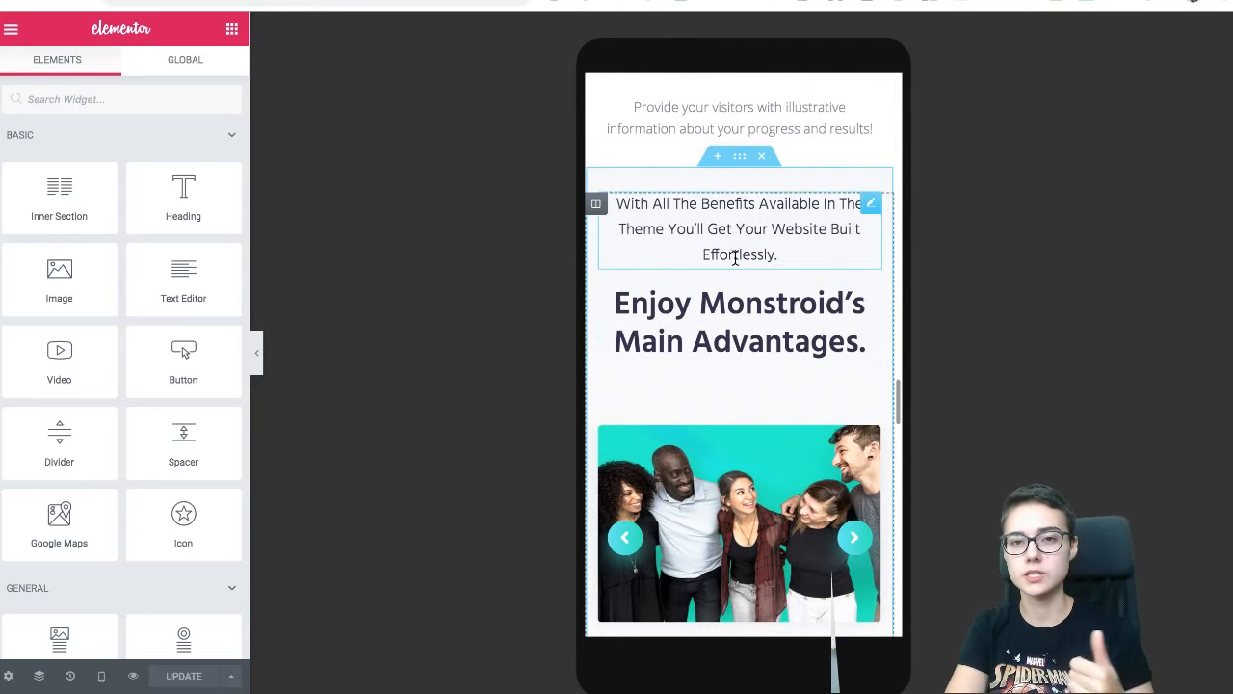
scroll(735, 259, down, 5)
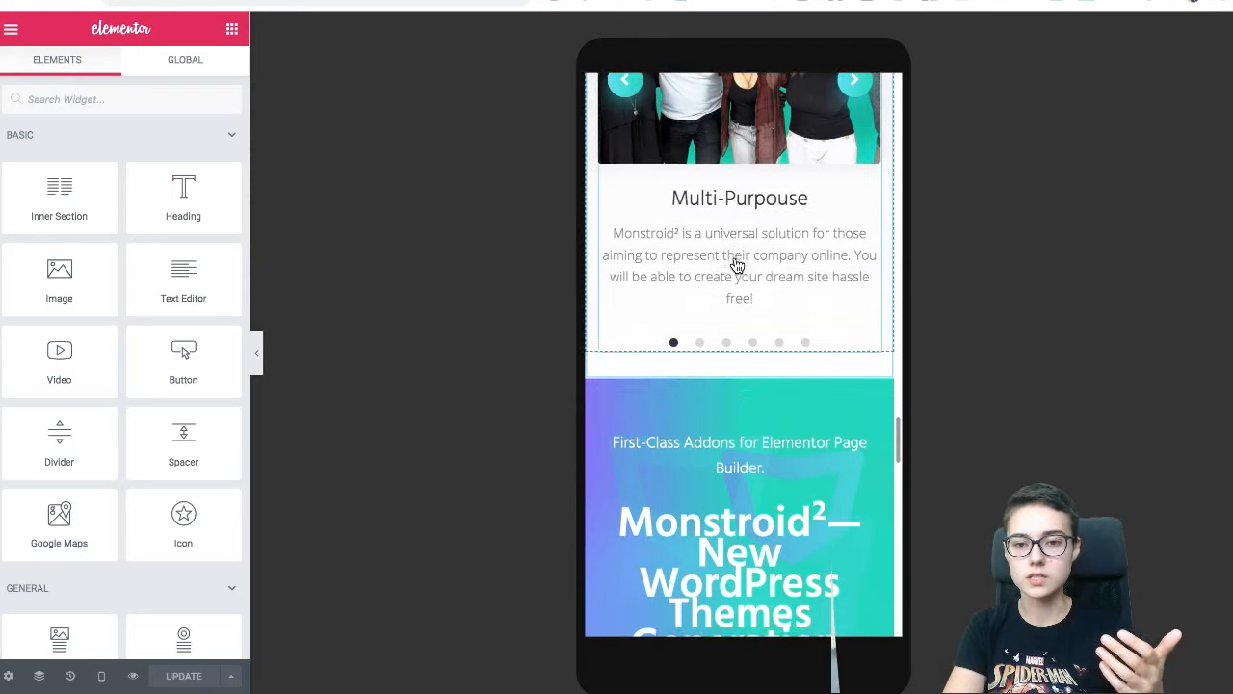
scroll(733, 388, down, 3)
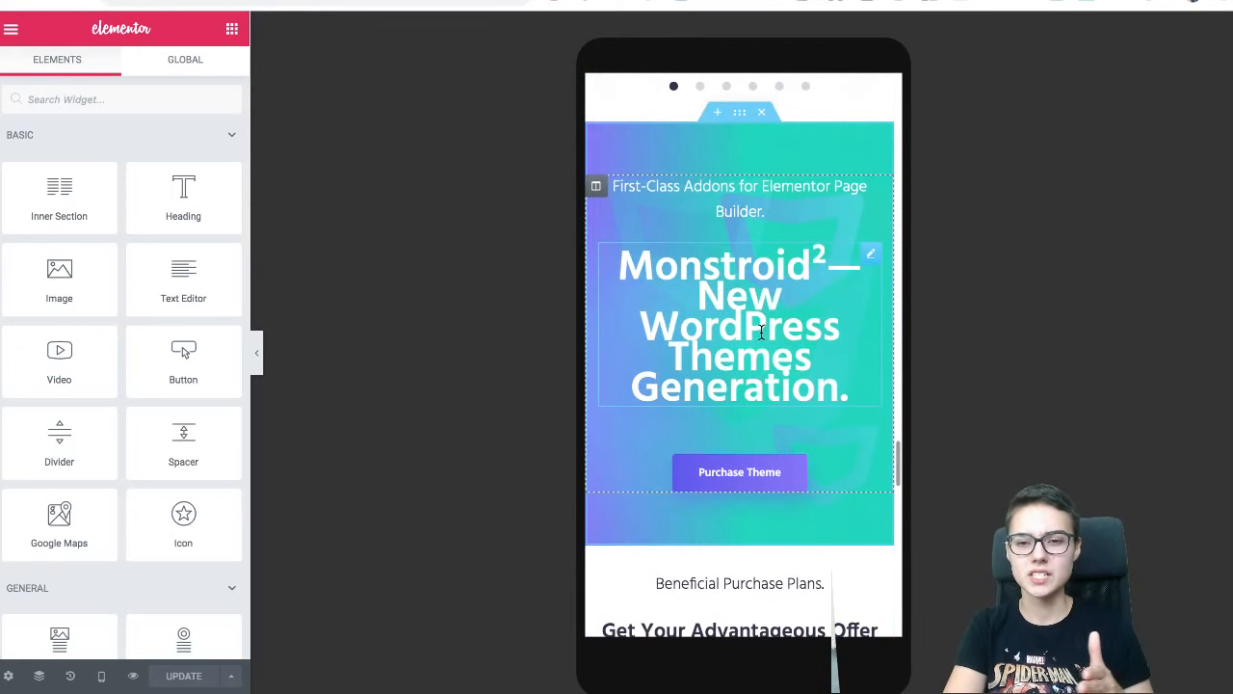
scroll(761, 331, down, 1)
scroll(761, 331, down, 3)
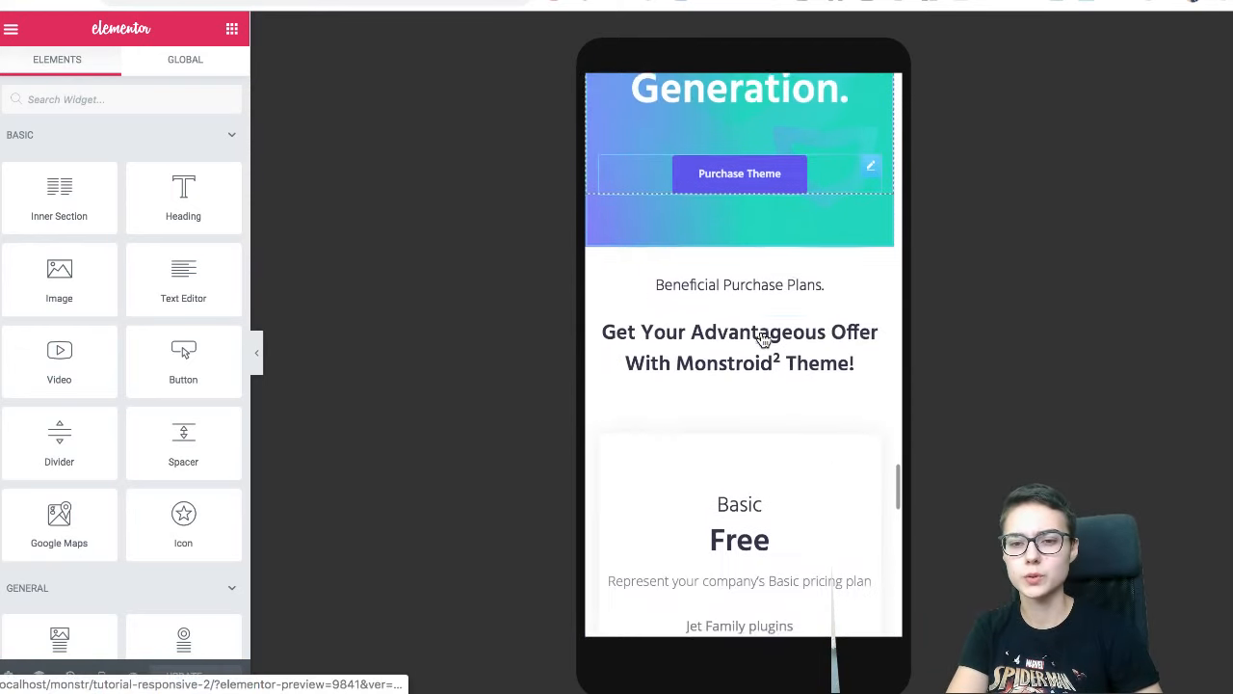
scroll(761, 331, down, 1)
- Review the mobile sections in reverse order, from the pricing plans back up to the hero button
scroll(761, 331, up, 10)
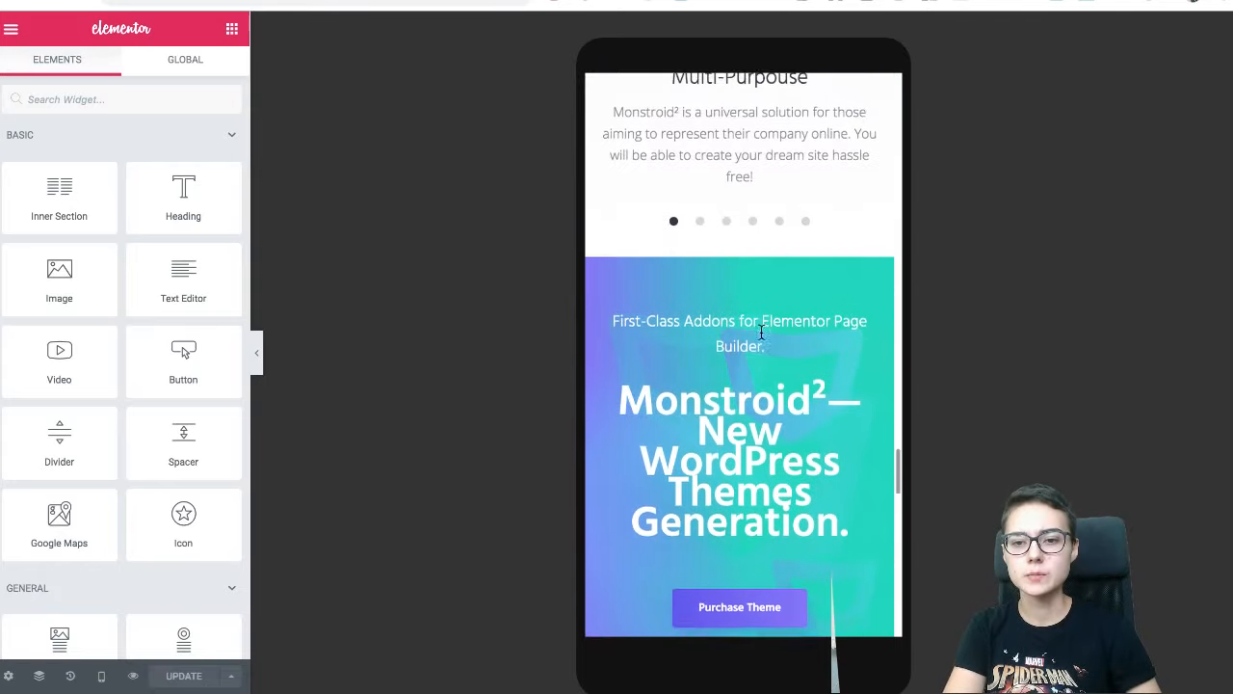
scroll(761, 331, up, 2)
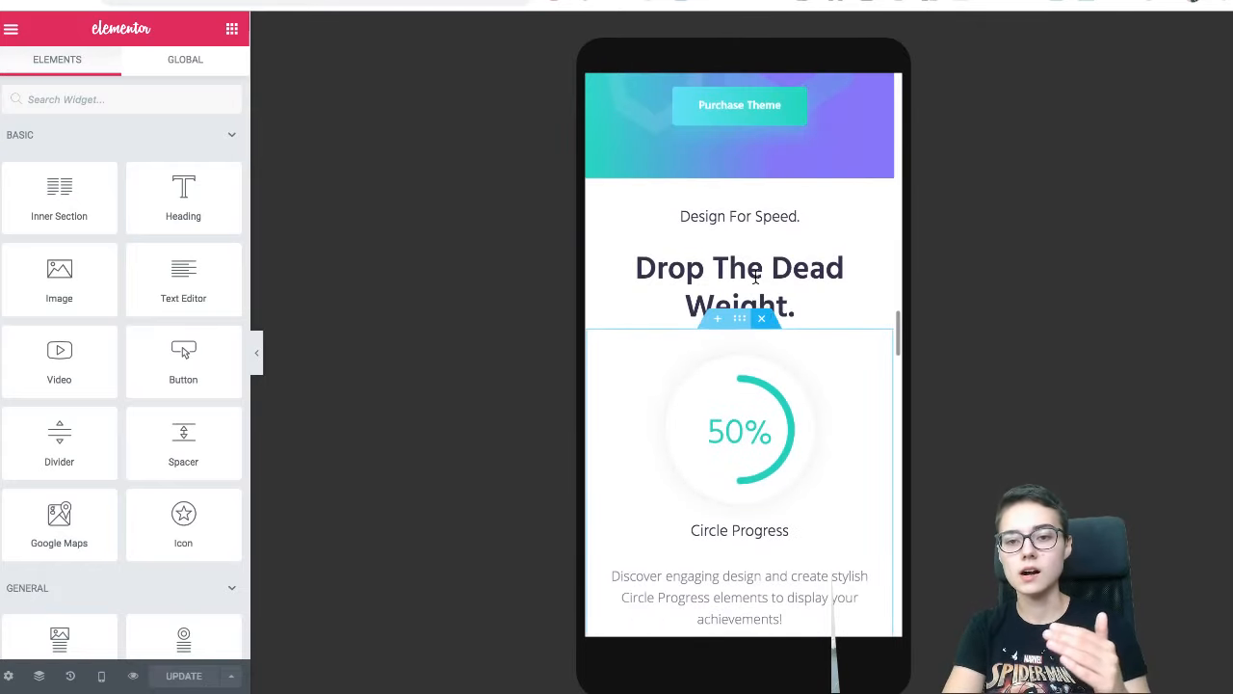
scroll(741, 240, up, 1)
scroll(741, 240, up, 5)
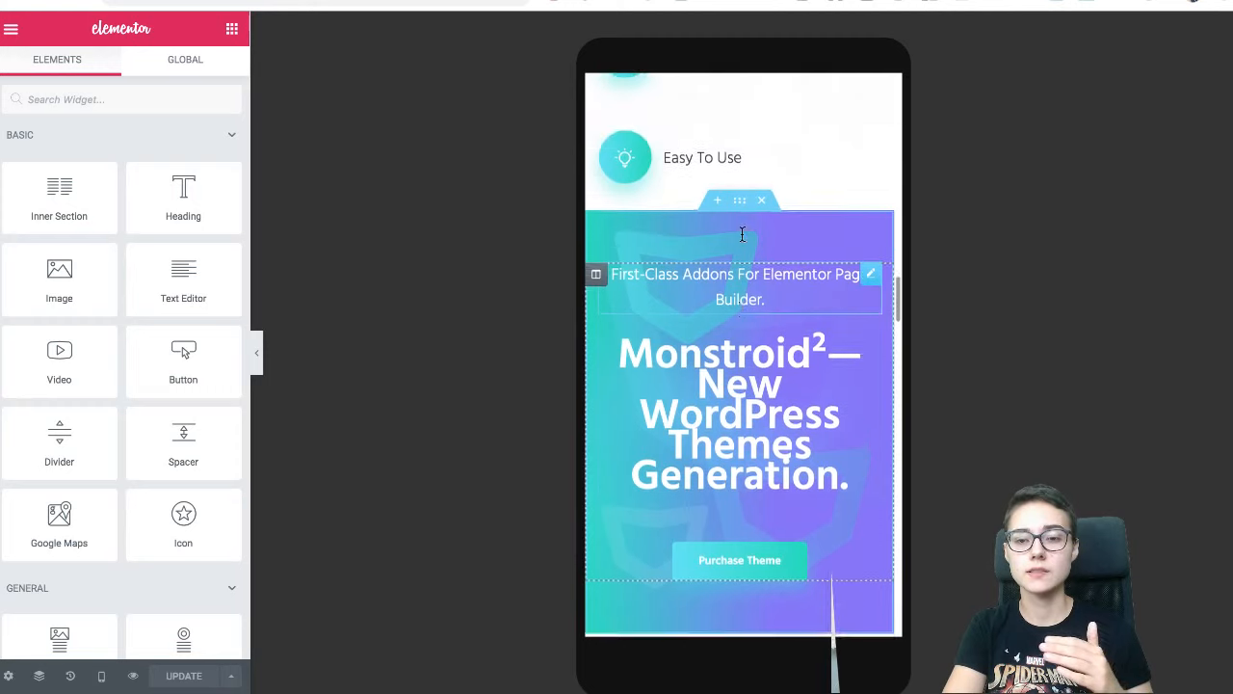
scroll(744, 241, up, 1)
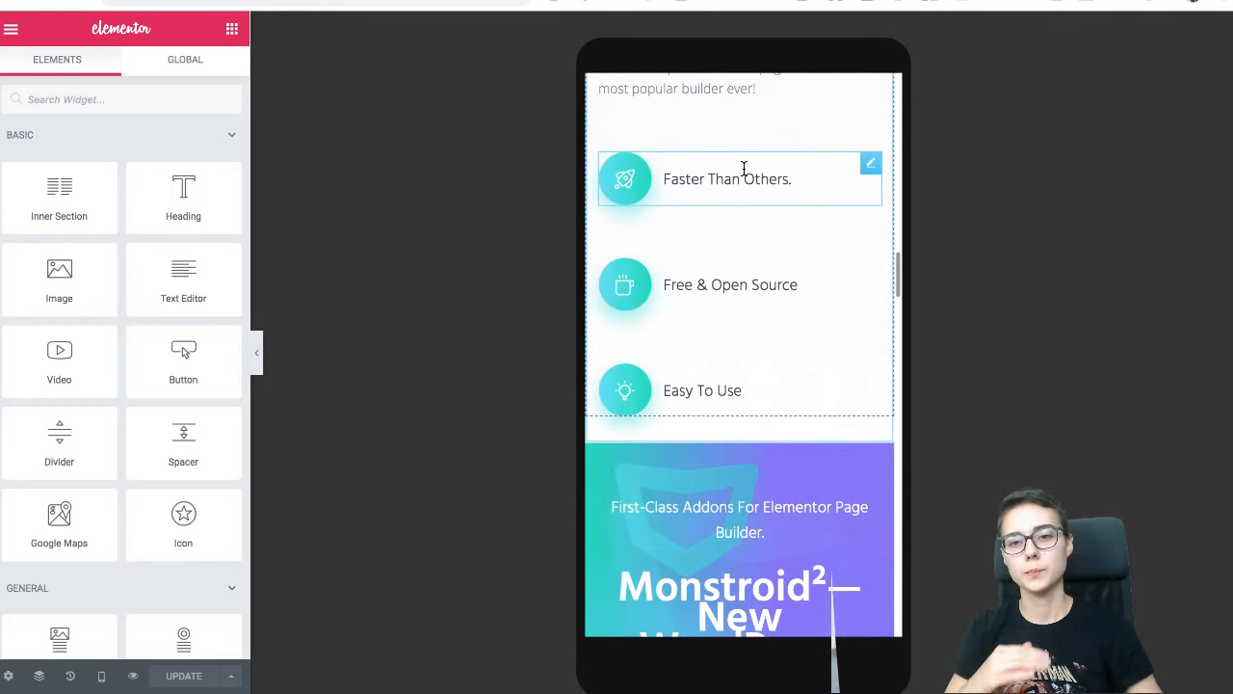
scroll(758, 343, up, 5)
scroll(757, 343, up, 6)
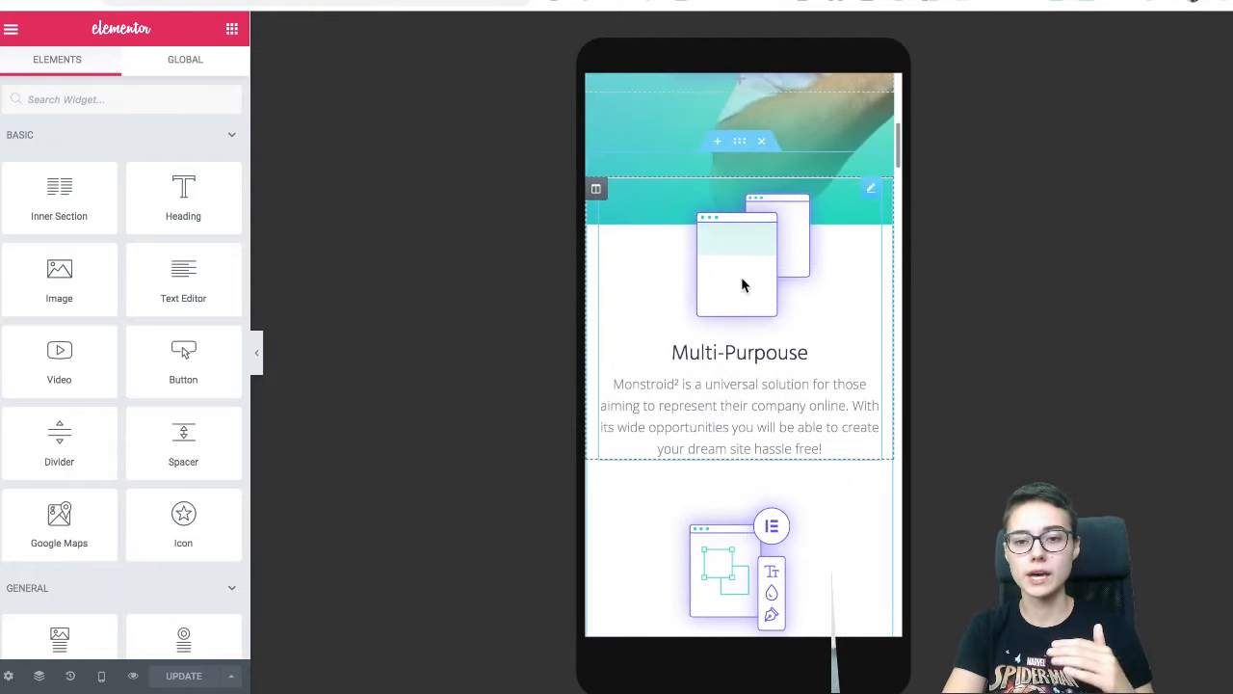
scroll(742, 283, up, 5)
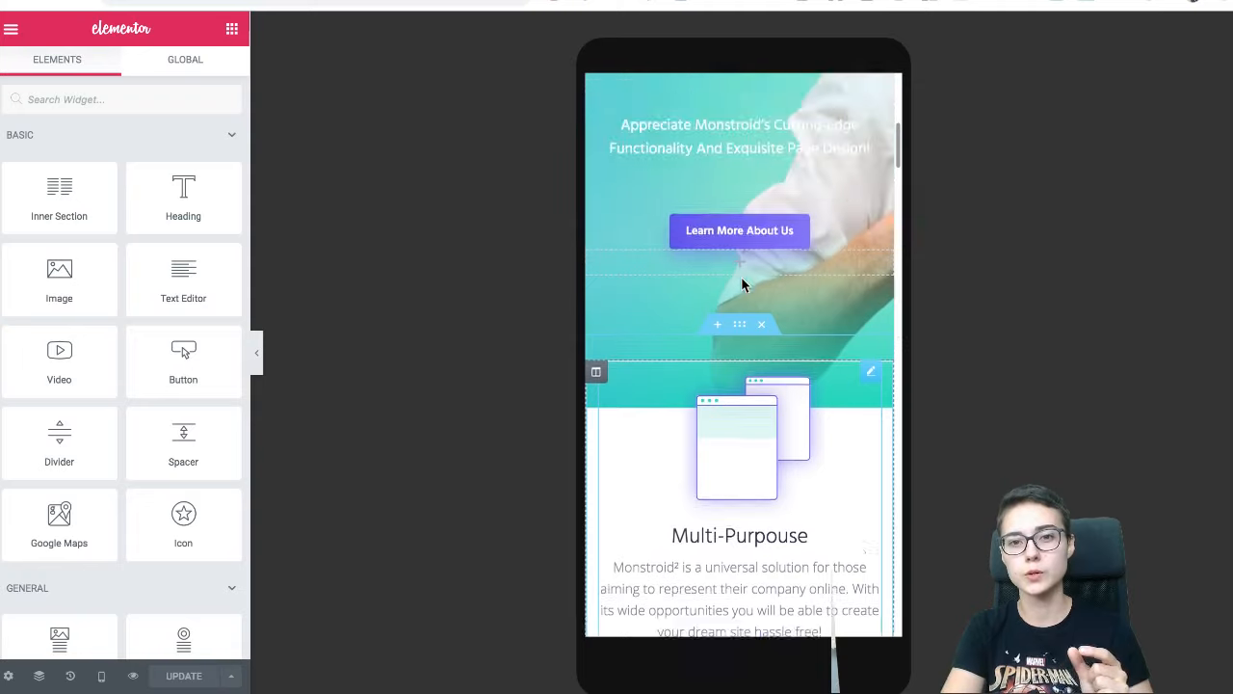
- Examine how the hero section meets the Multi-Purpouse and Elementor Page Builder blocks in the Mobile preview
scroll(742, 283, down, 3)
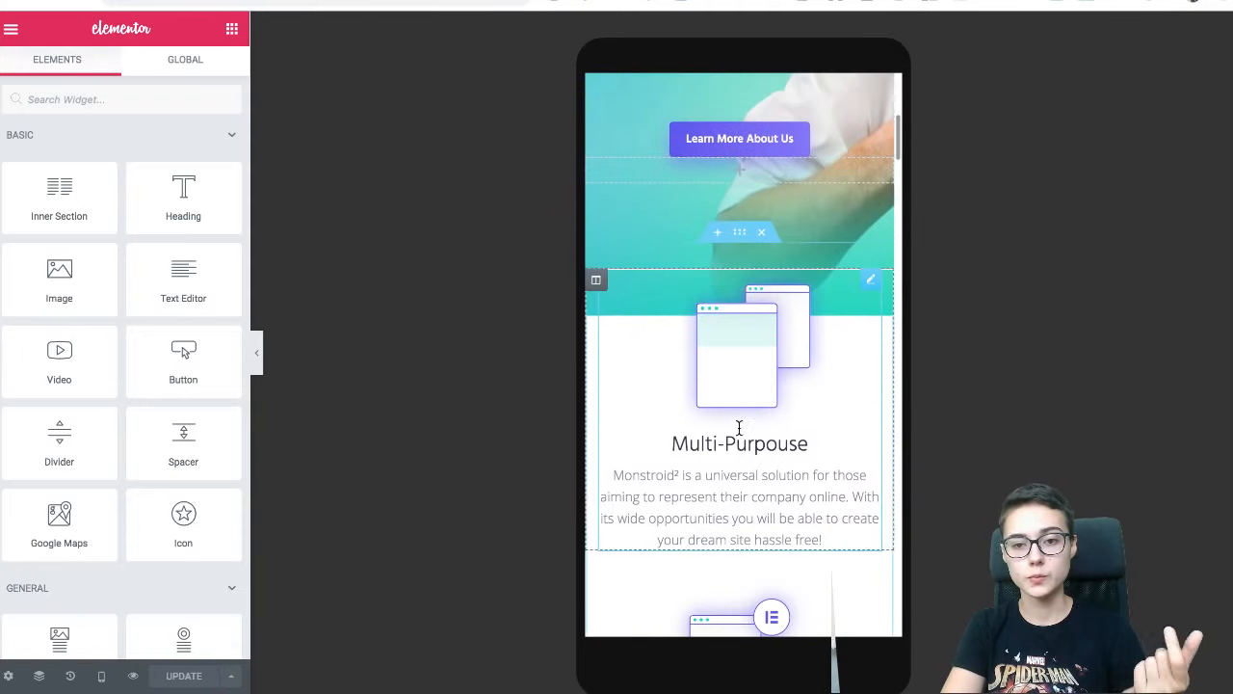
scroll(739, 429, down, 4)
scroll(739, 429, up, 3)
scroll(739, 428, up, 2)
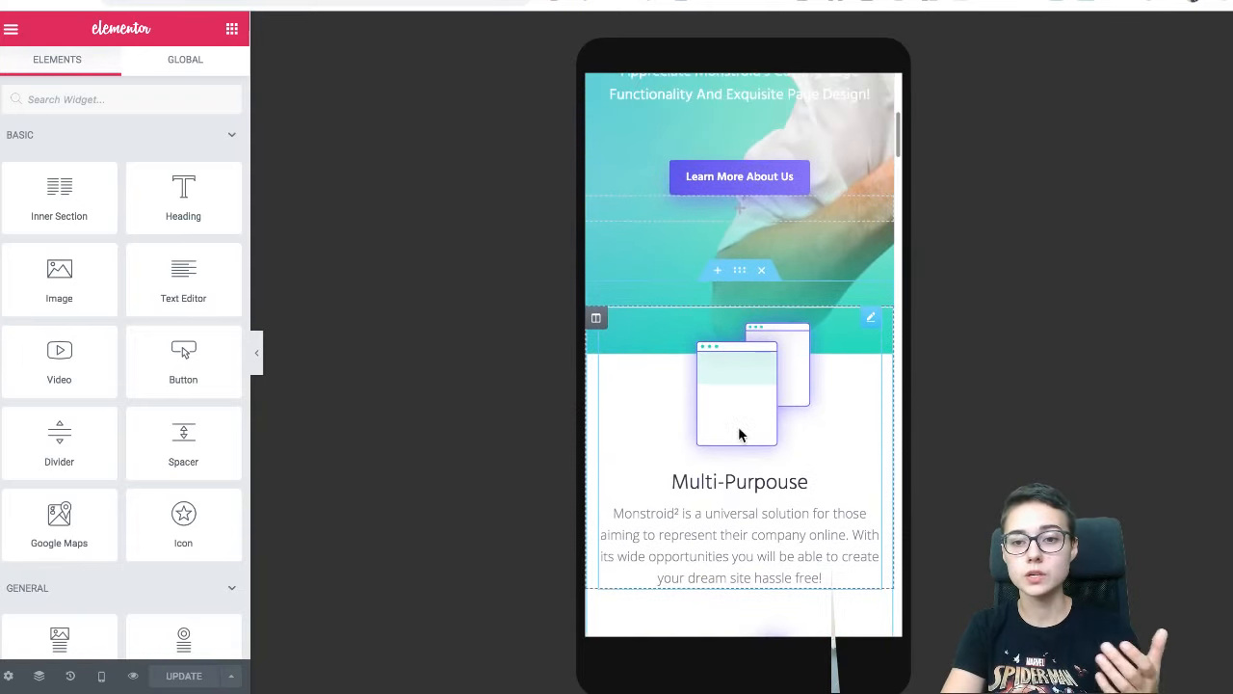
scroll(738, 426, down, 2)
scroll(739, 429, up, 4)
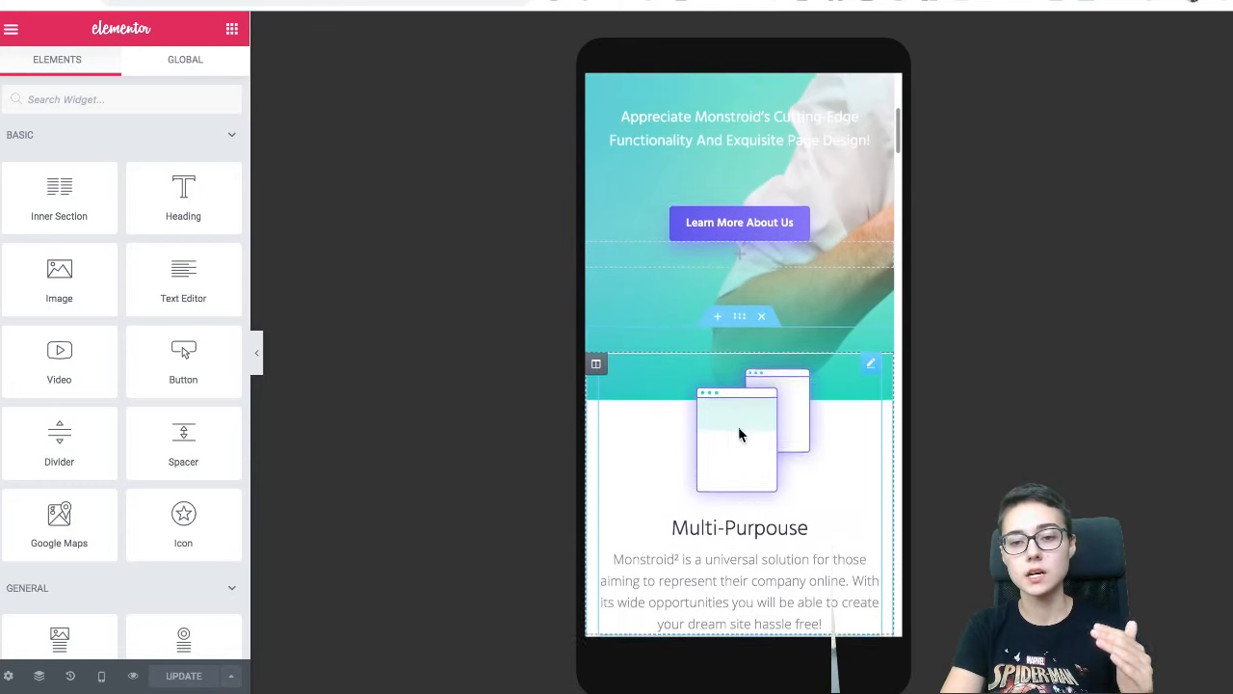
scroll(739, 426, down, 6)
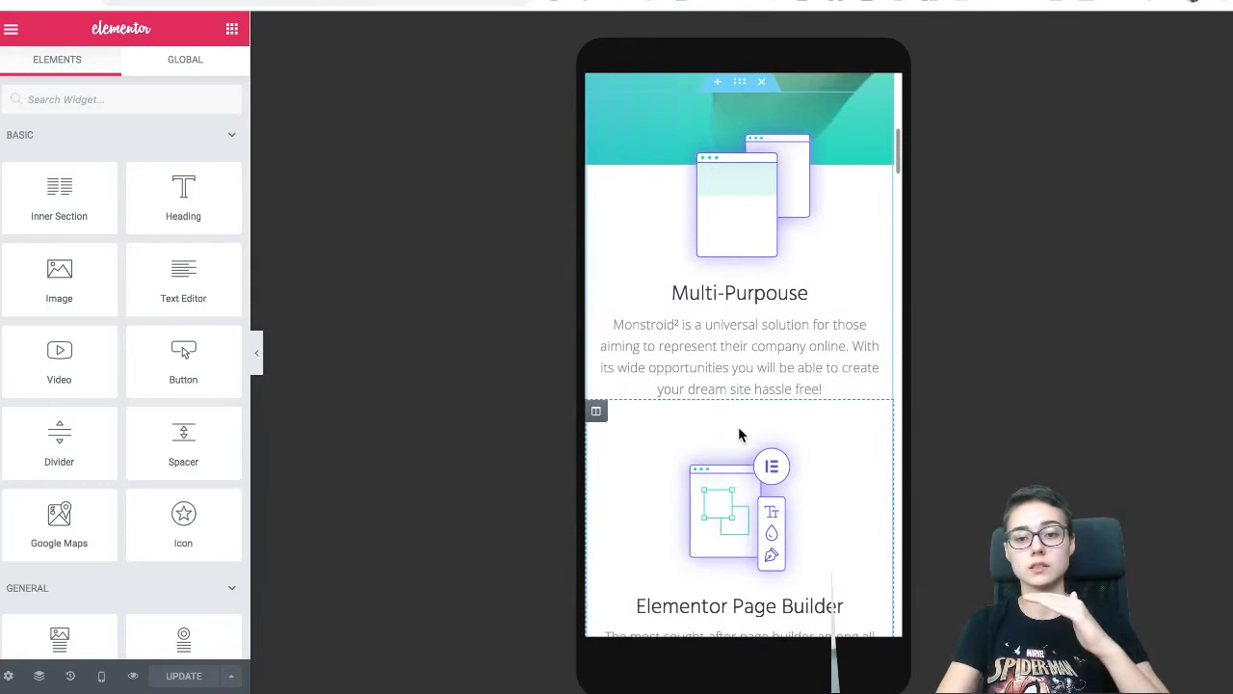
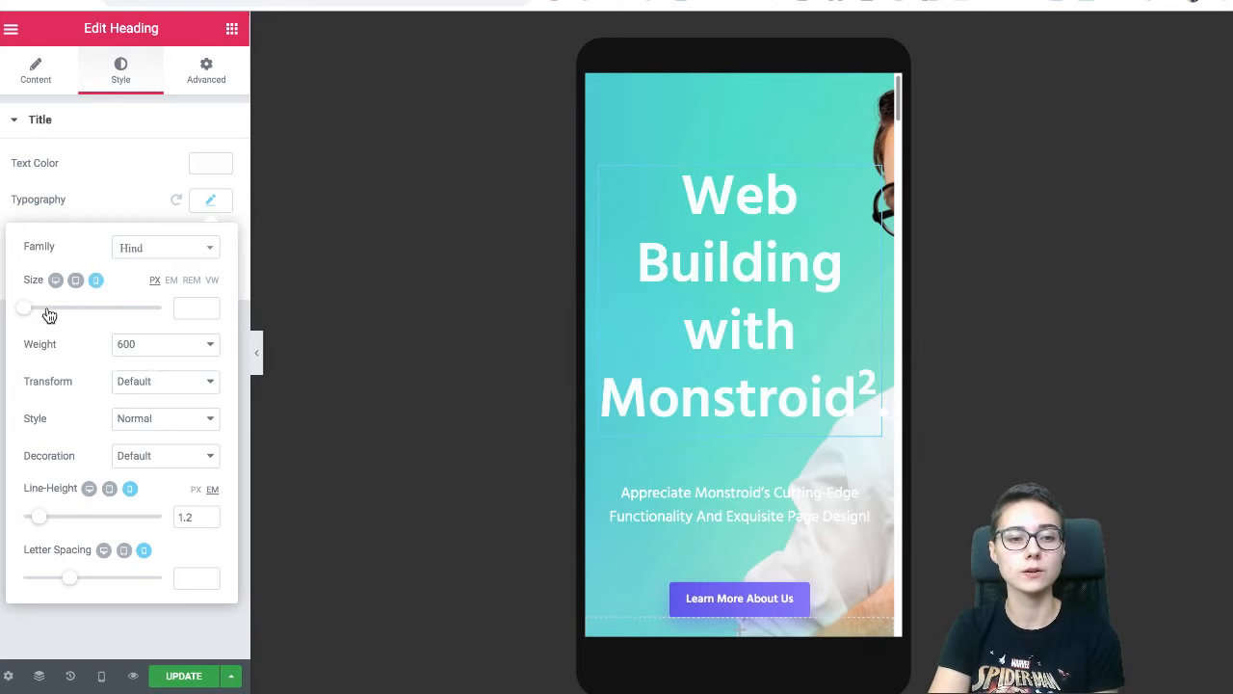
- Set the hero heading's mobile font size to 40 px
click(192, 303)
text(40)
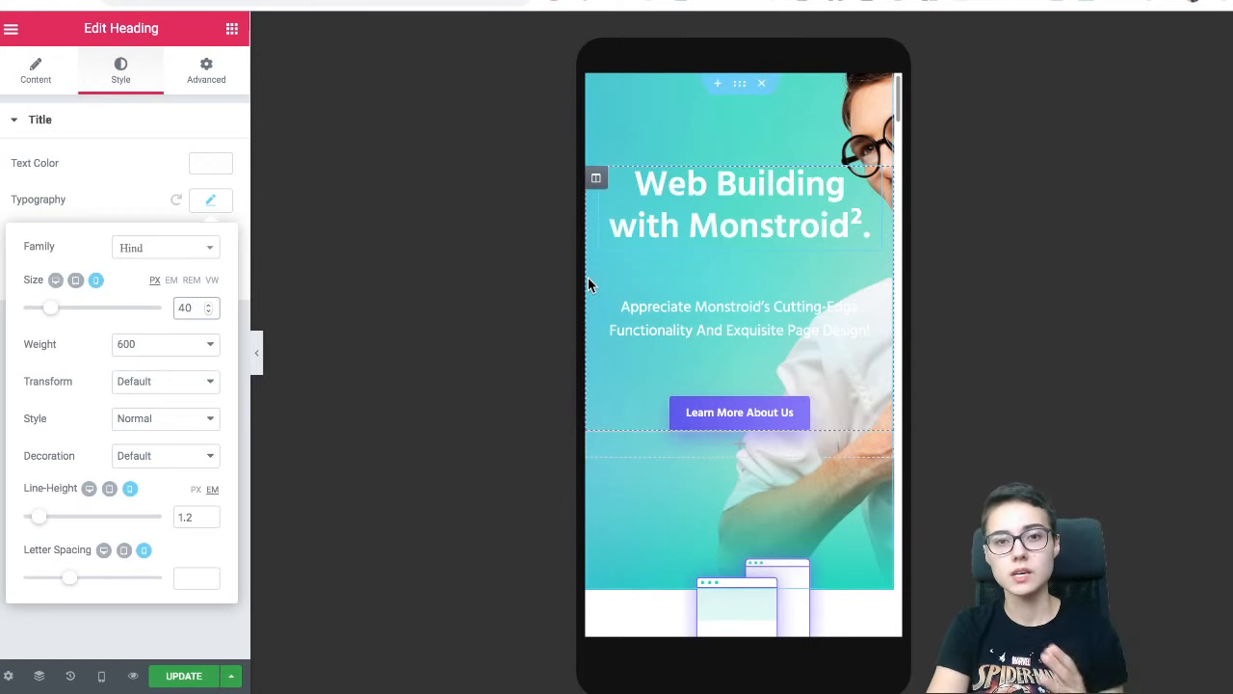
- Compare the hero heading's desktop and mobile typography sizes, and check the available preview devices while staying in the Mobile preview
click(56, 281)
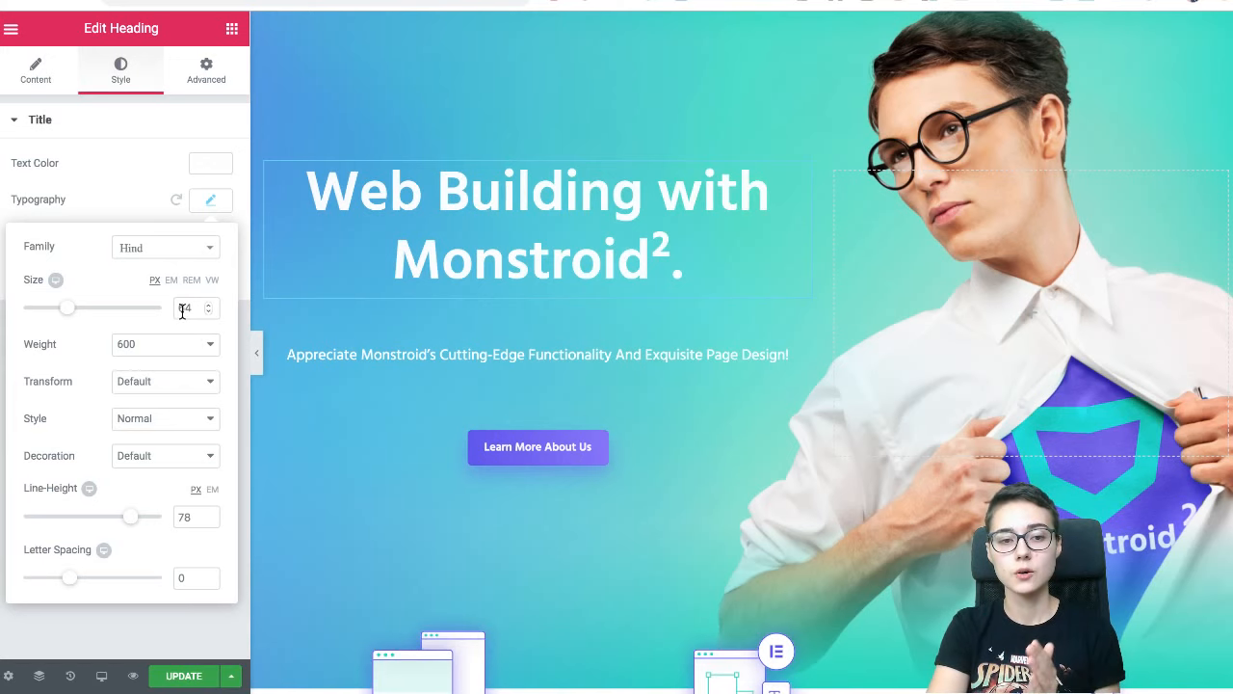
click(188, 308)
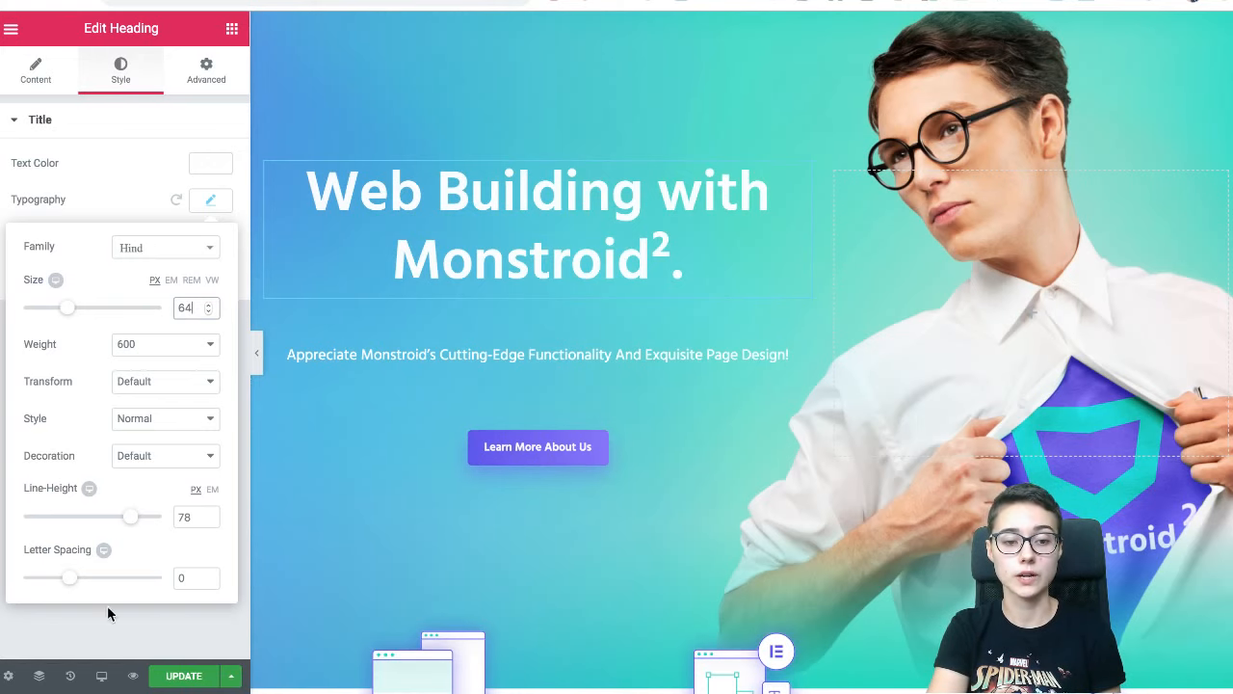
click(57, 282)
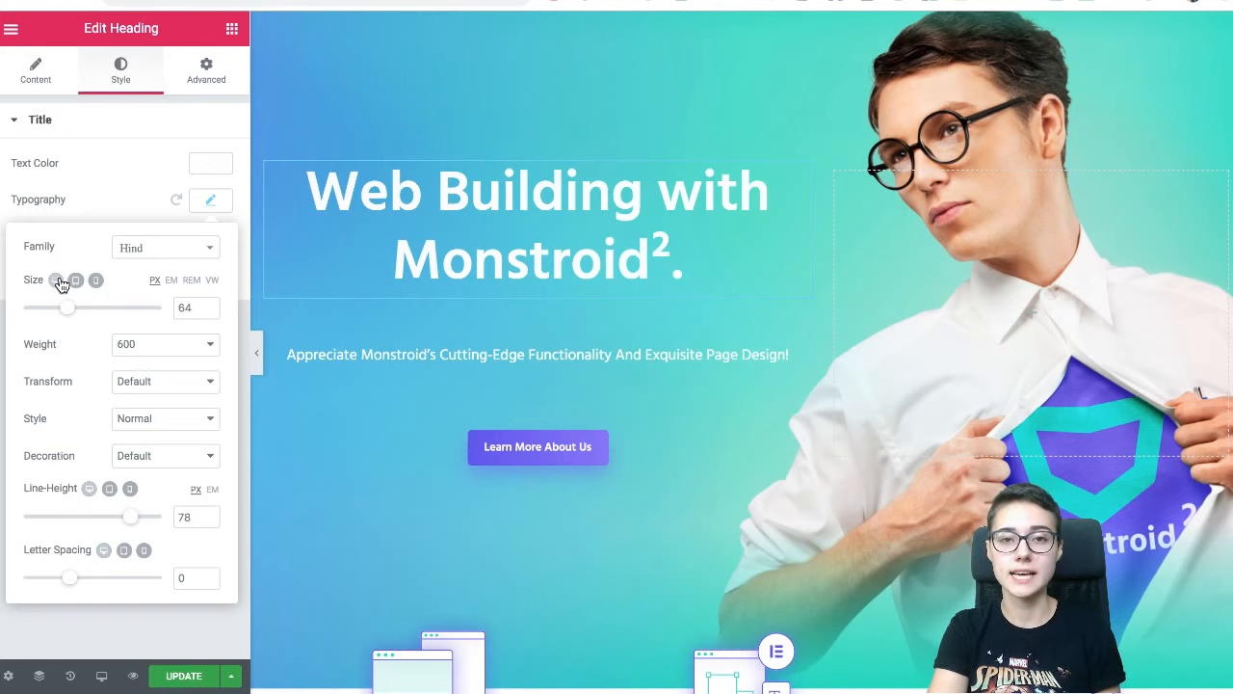
click(97, 286)
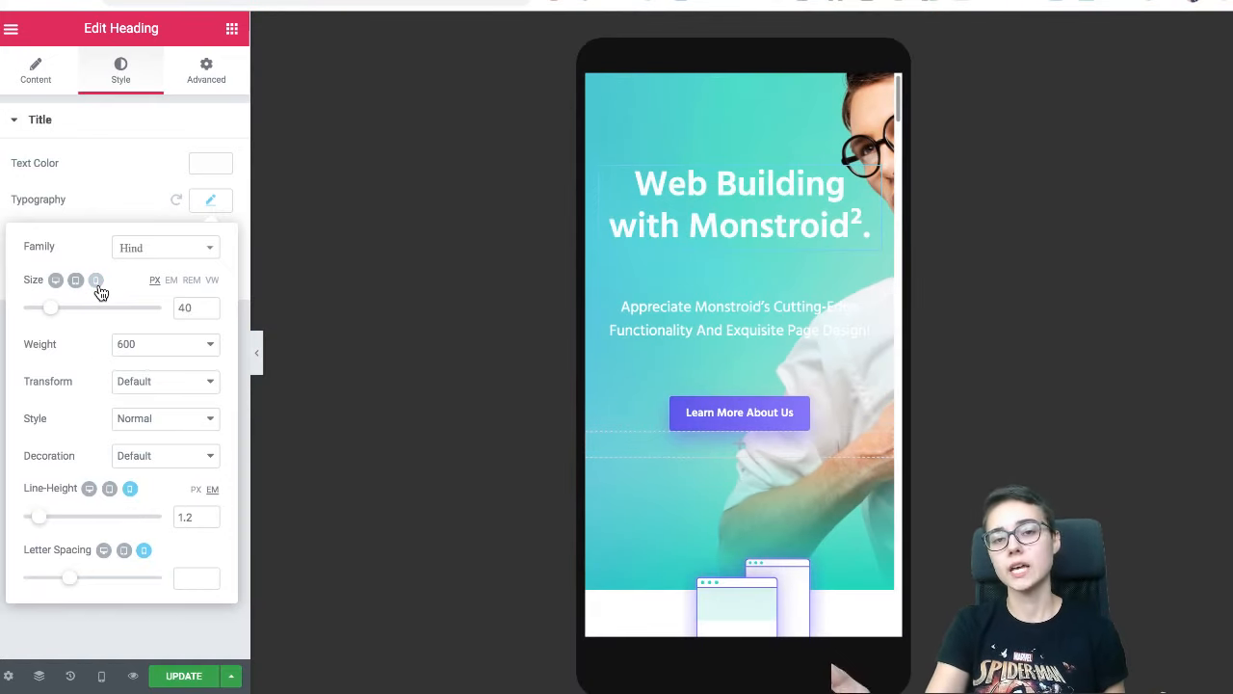
click(101, 676)
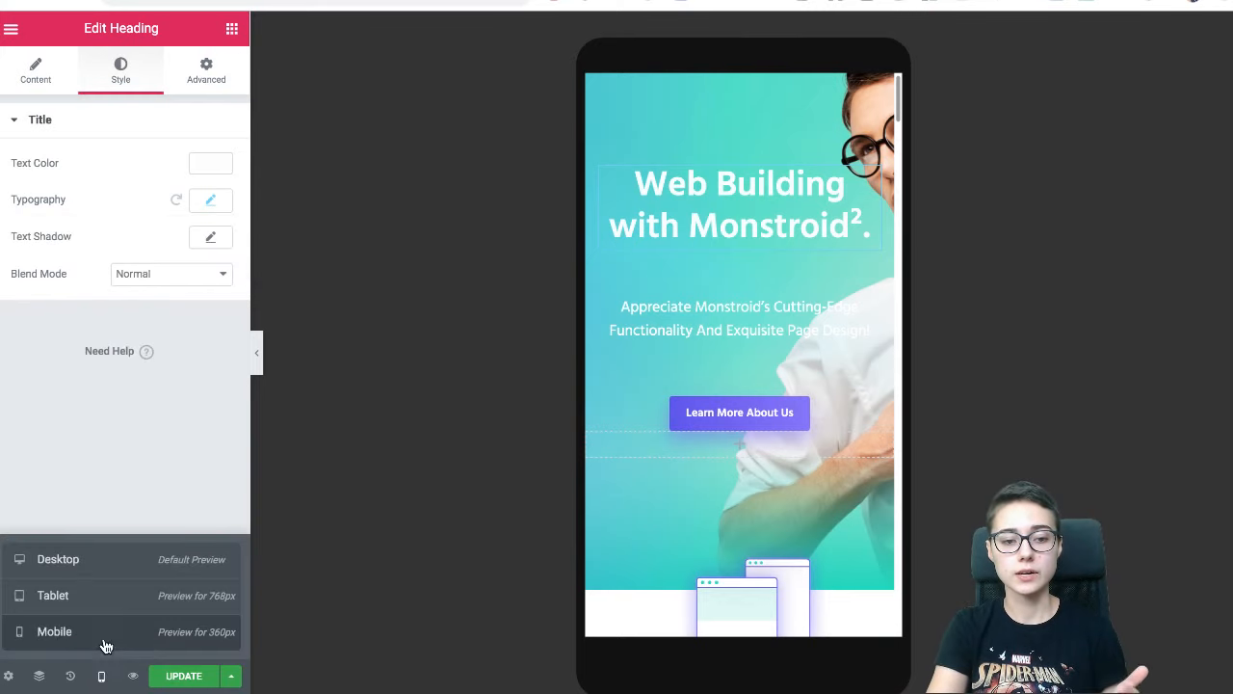
click(210, 202)
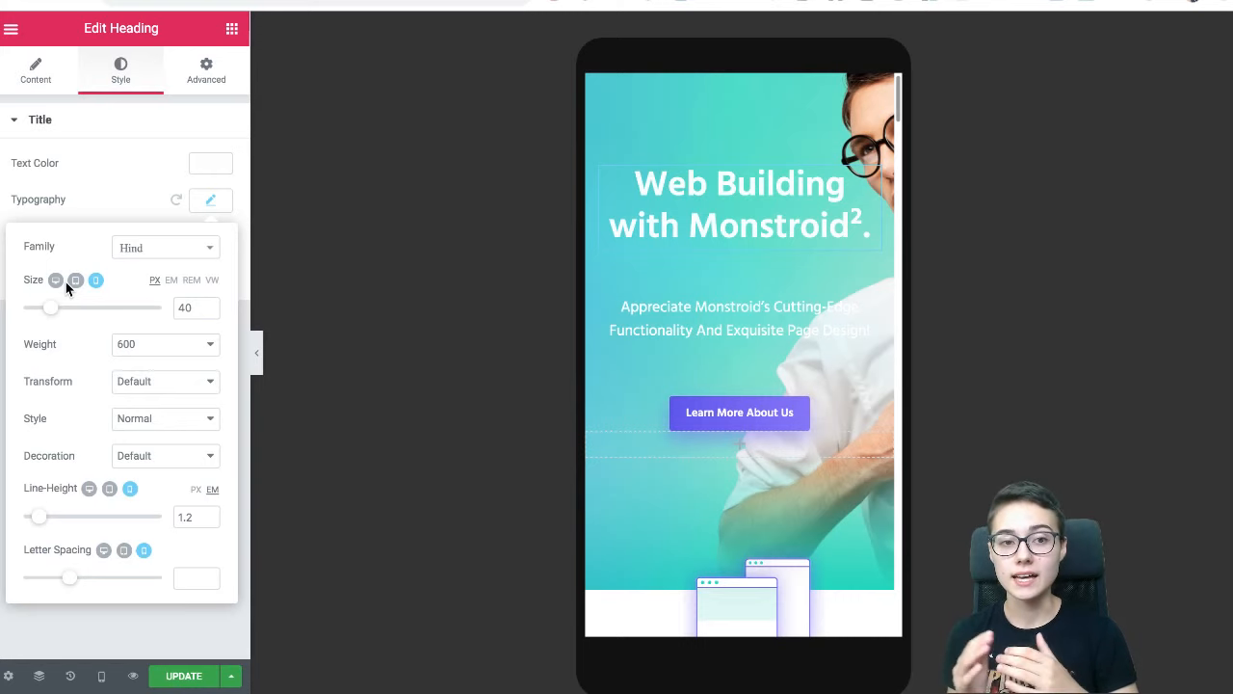
- Look at the Elements and Global widget lists and reopen the hero heading's Typography settings
click(231, 30)
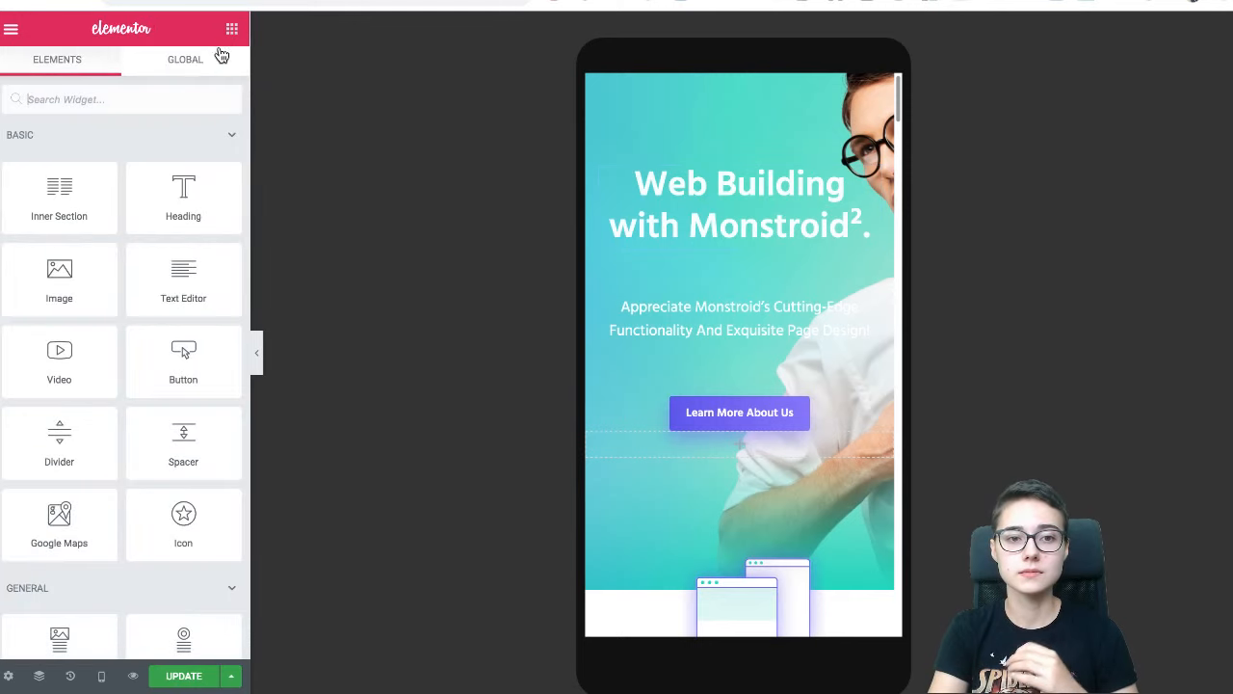
click(211, 60)
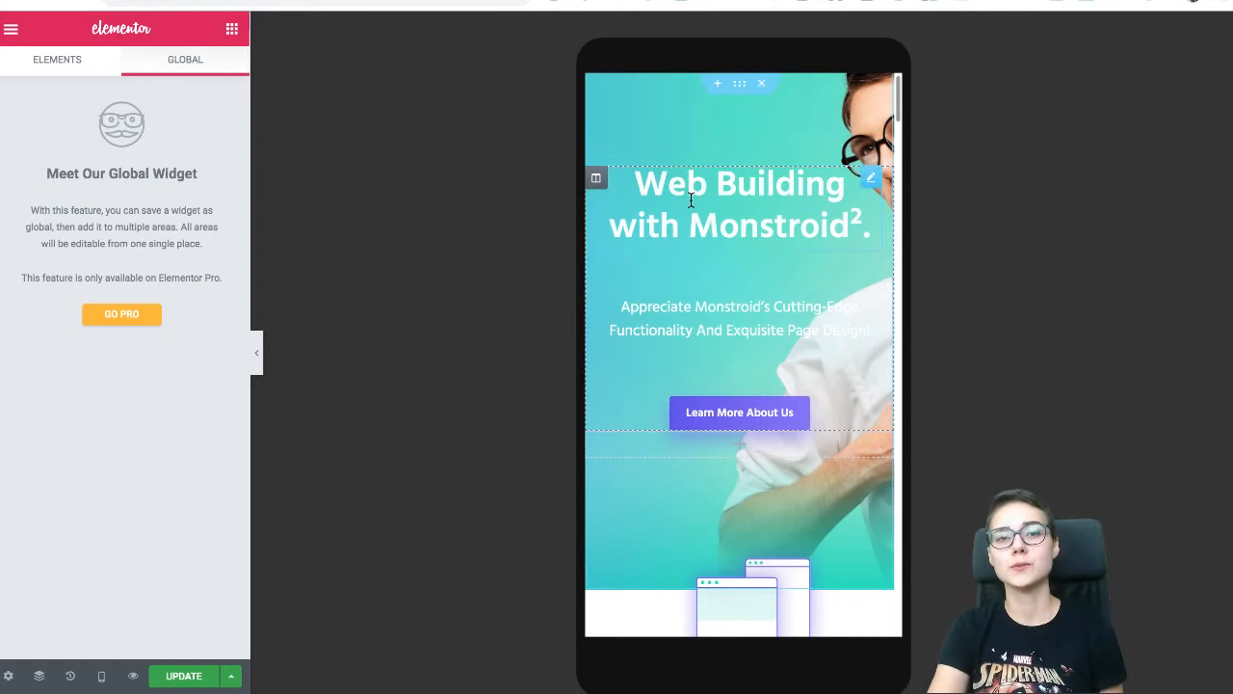
click(868, 188)
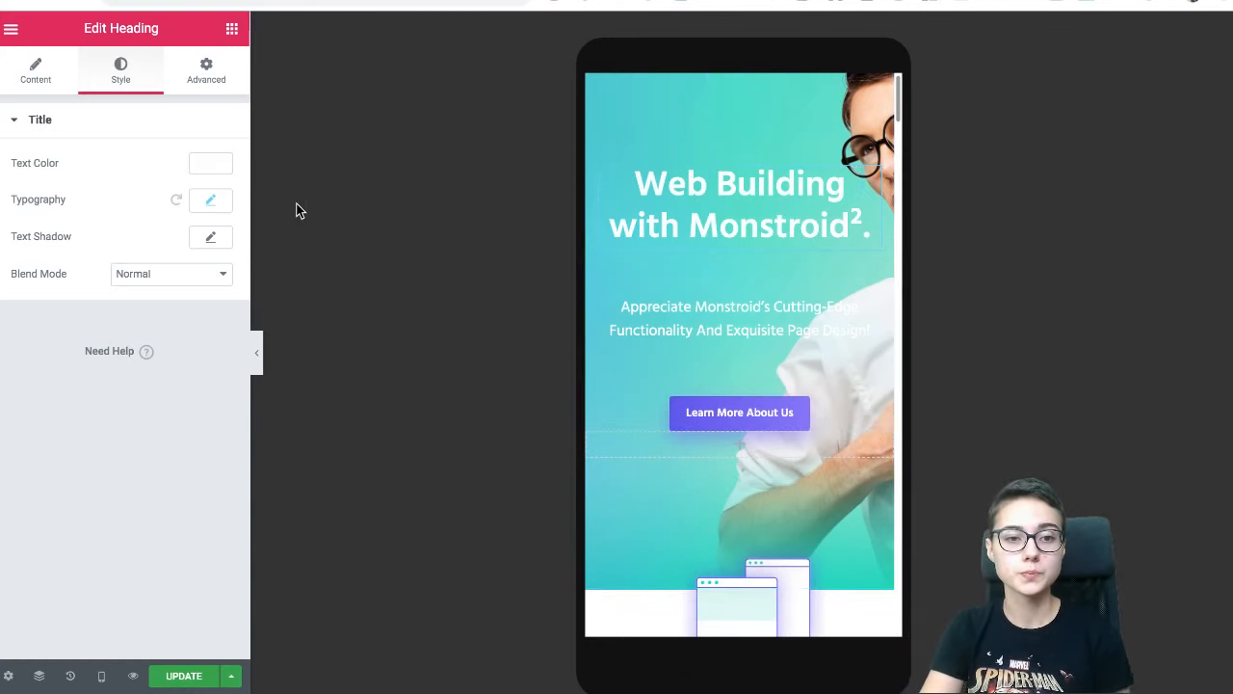
click(211, 200)
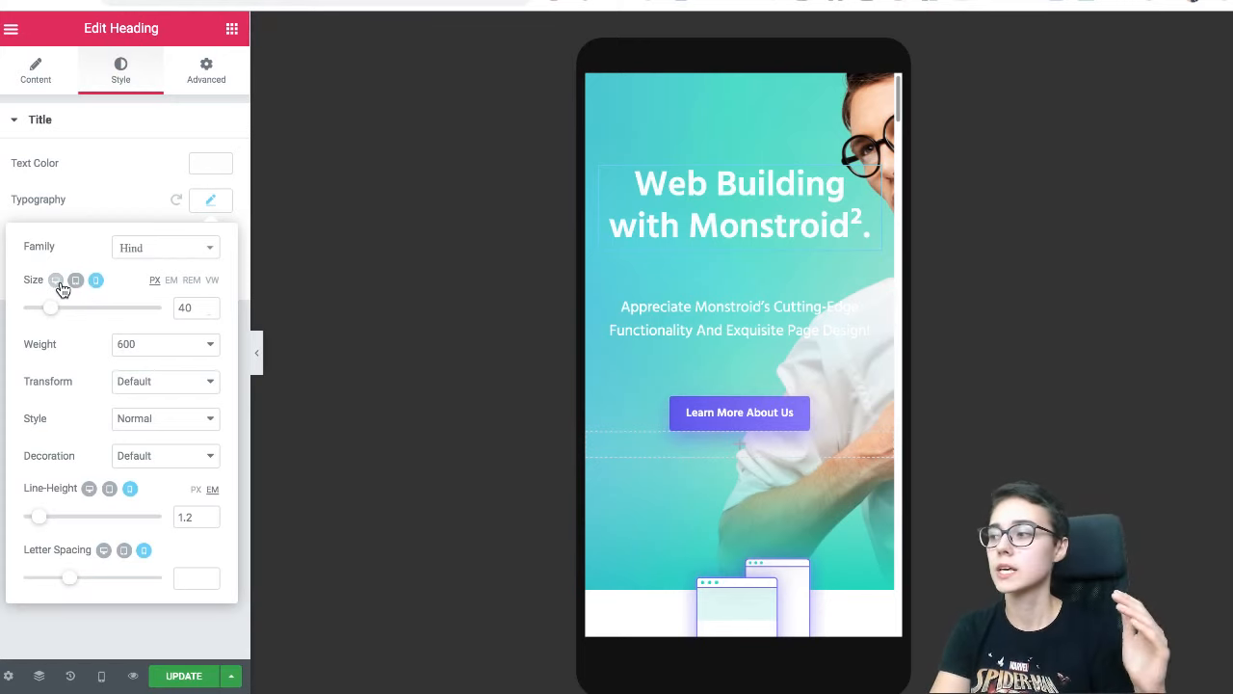
- Close the hero heading's Typography settings and look through its Advanced options, including the device-specific Custom Positioning width
click(92, 185)
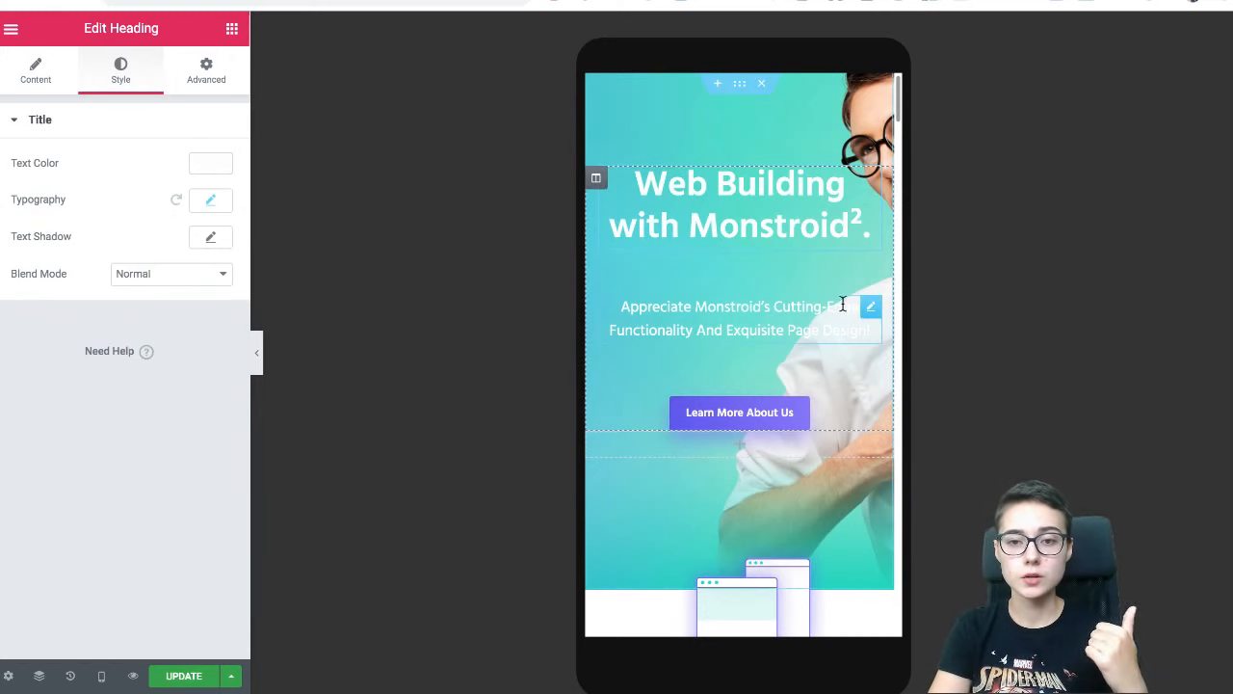
click(208, 85)
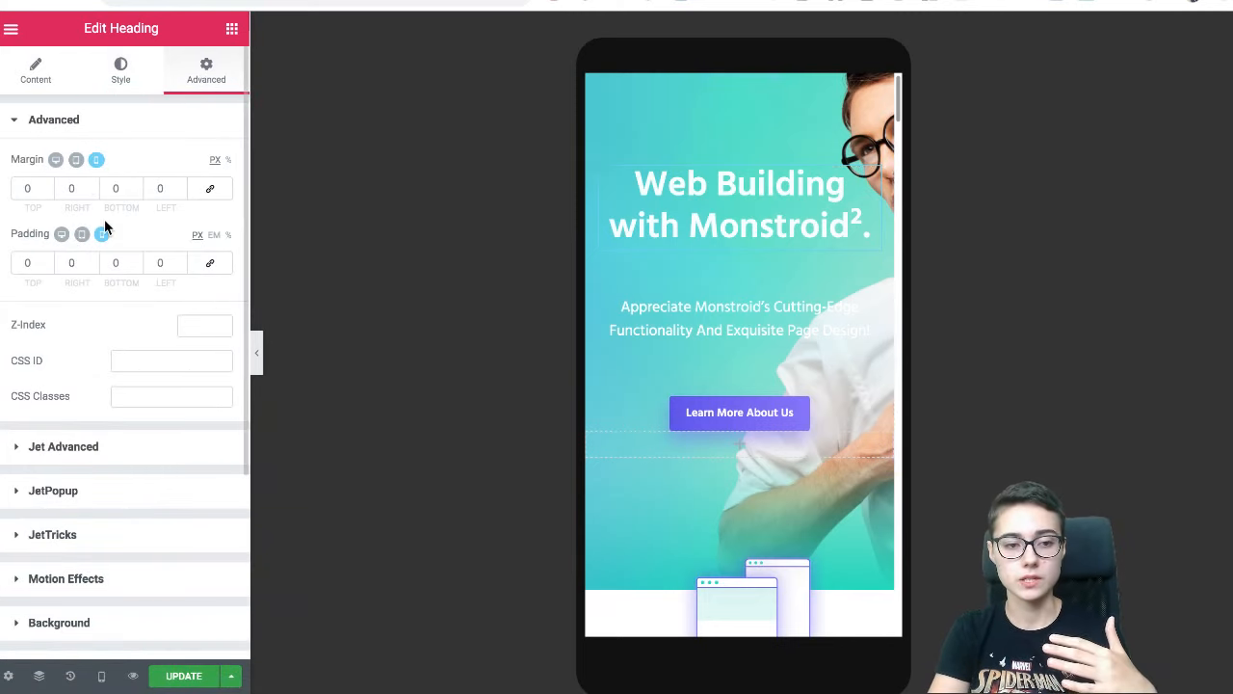
scroll(104, 219, down, 3)
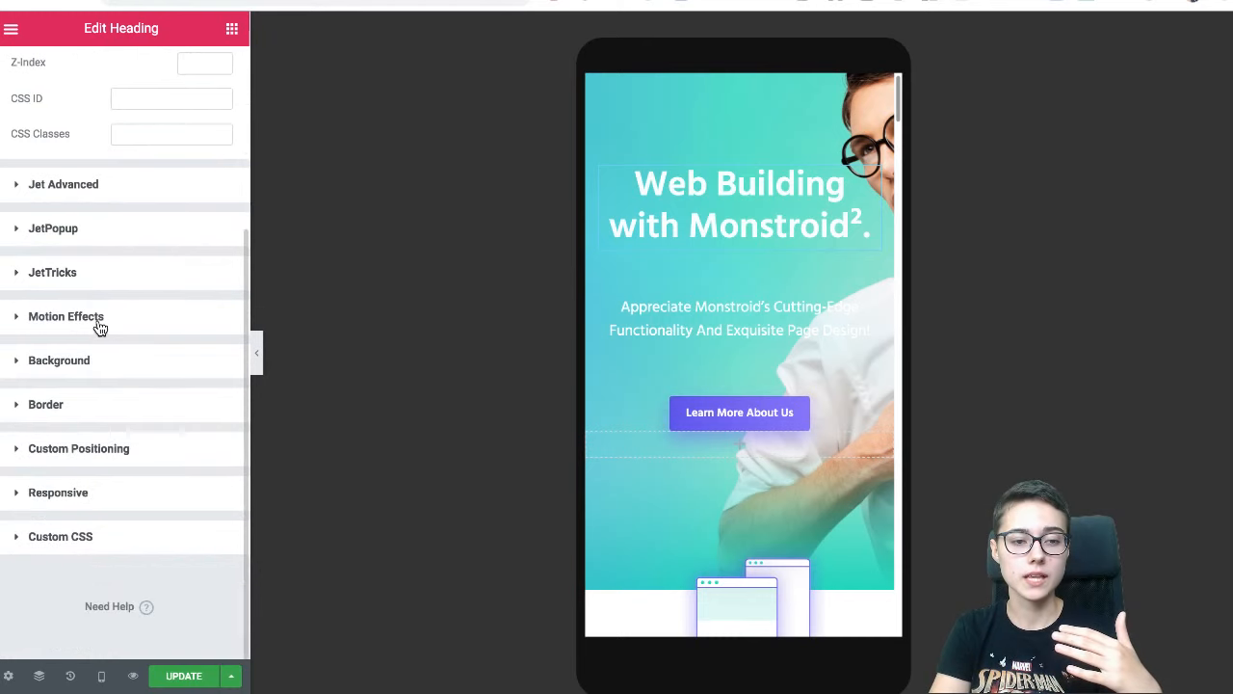
click(97, 453)
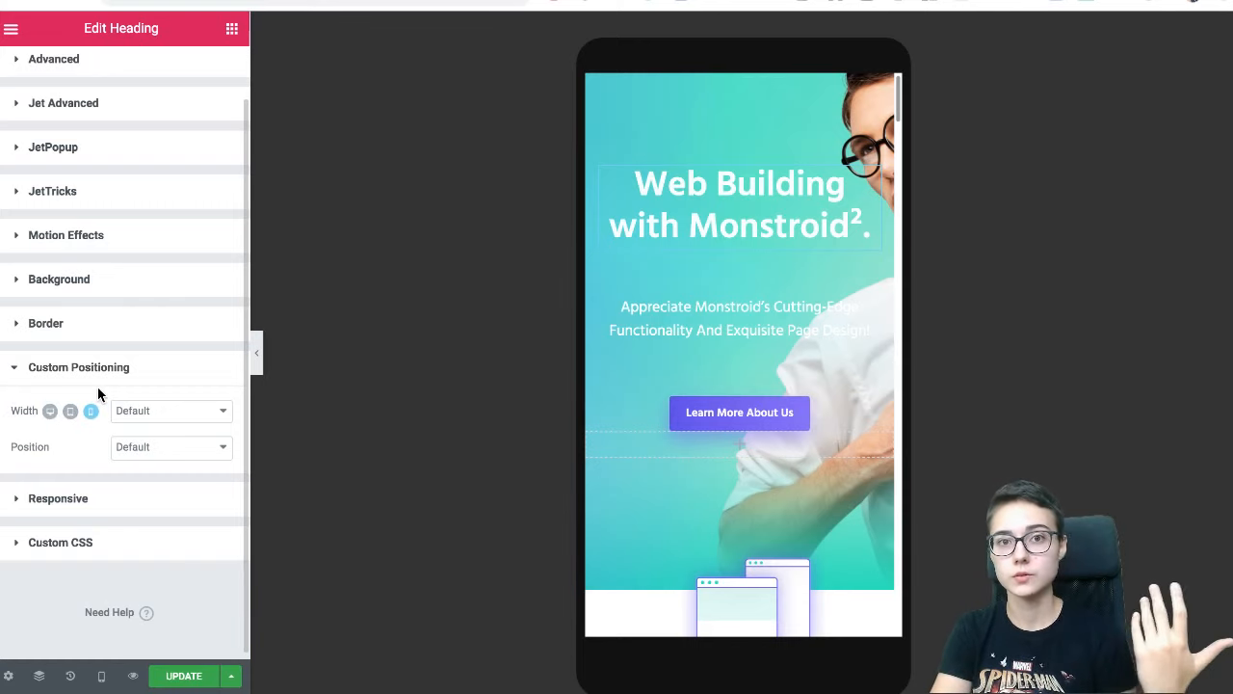
- Set the hero heading's mobile Entrance Animation to None in its Motion Effects
click(87, 249)
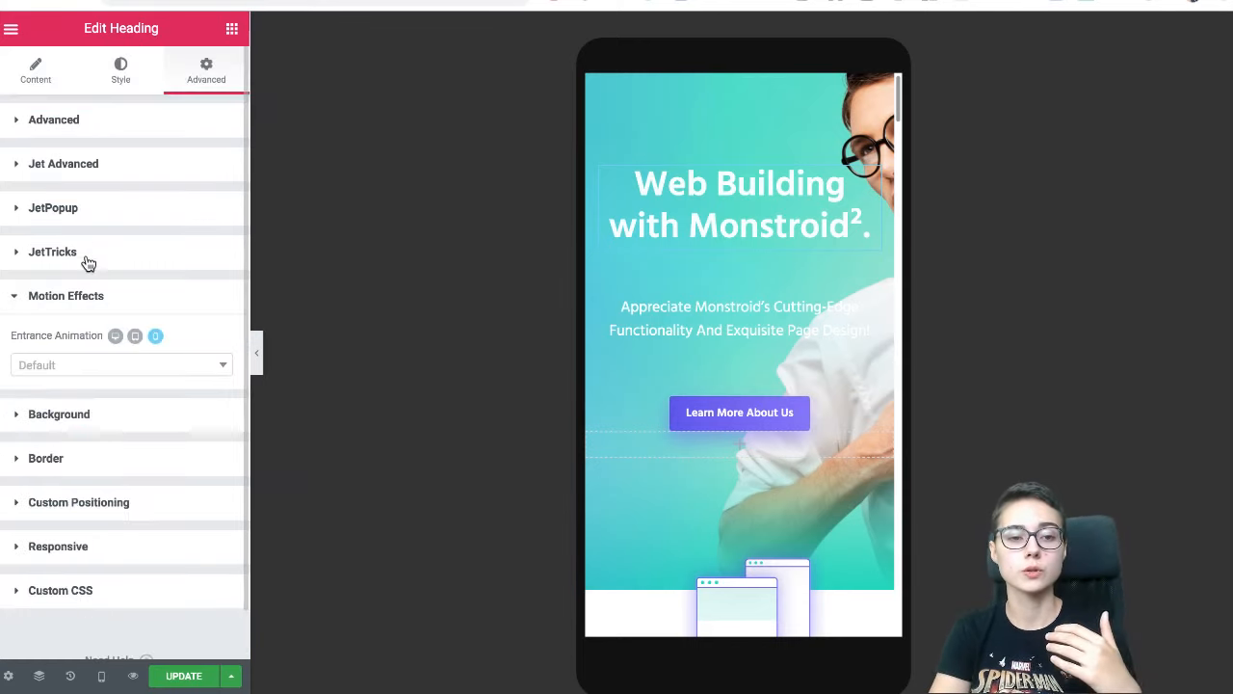
click(121, 366)
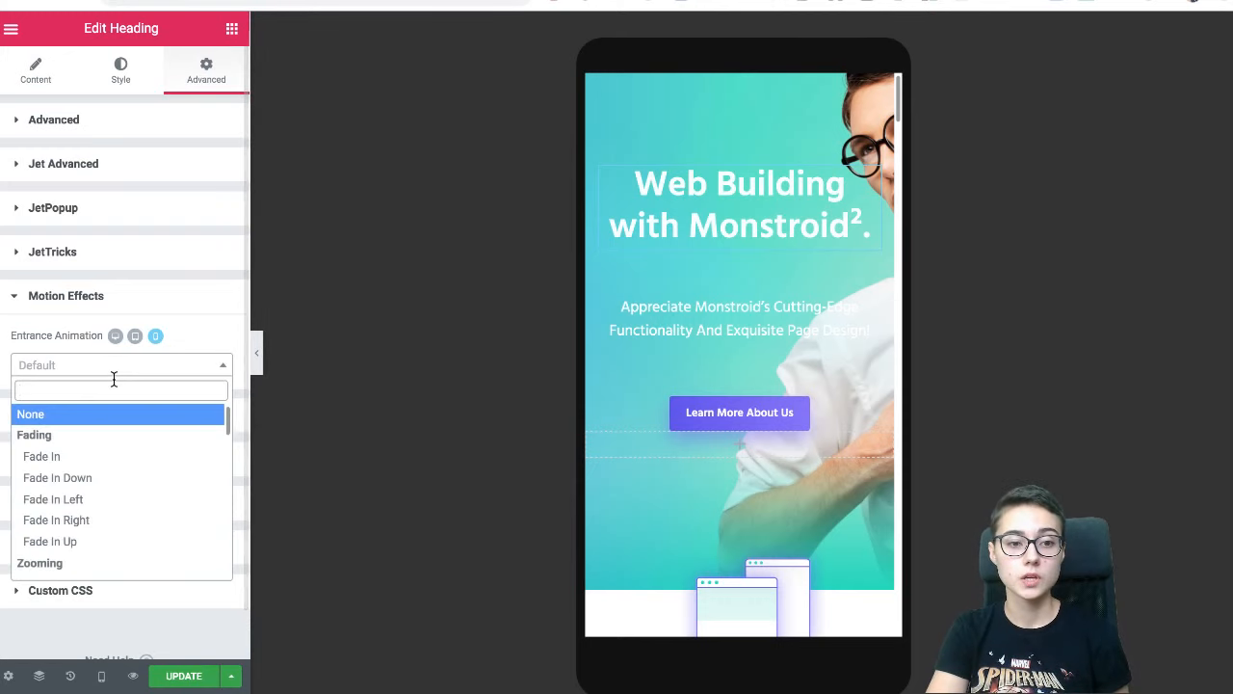
click(187, 331)
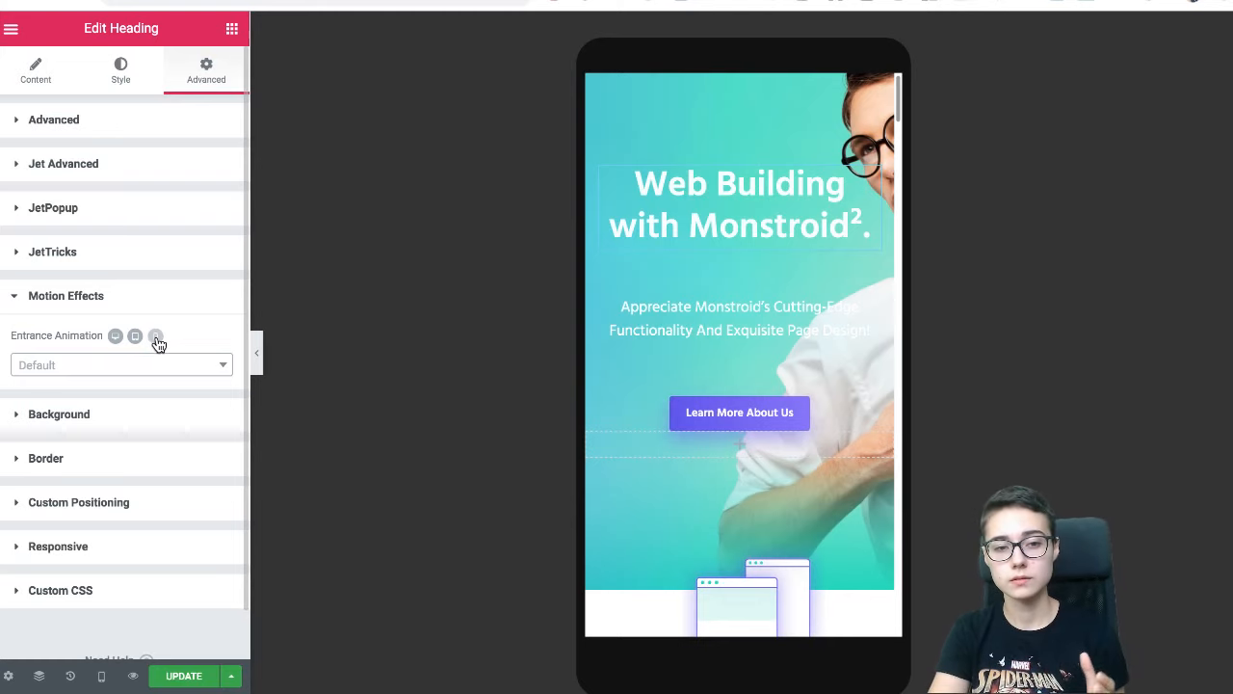
click(160, 365)
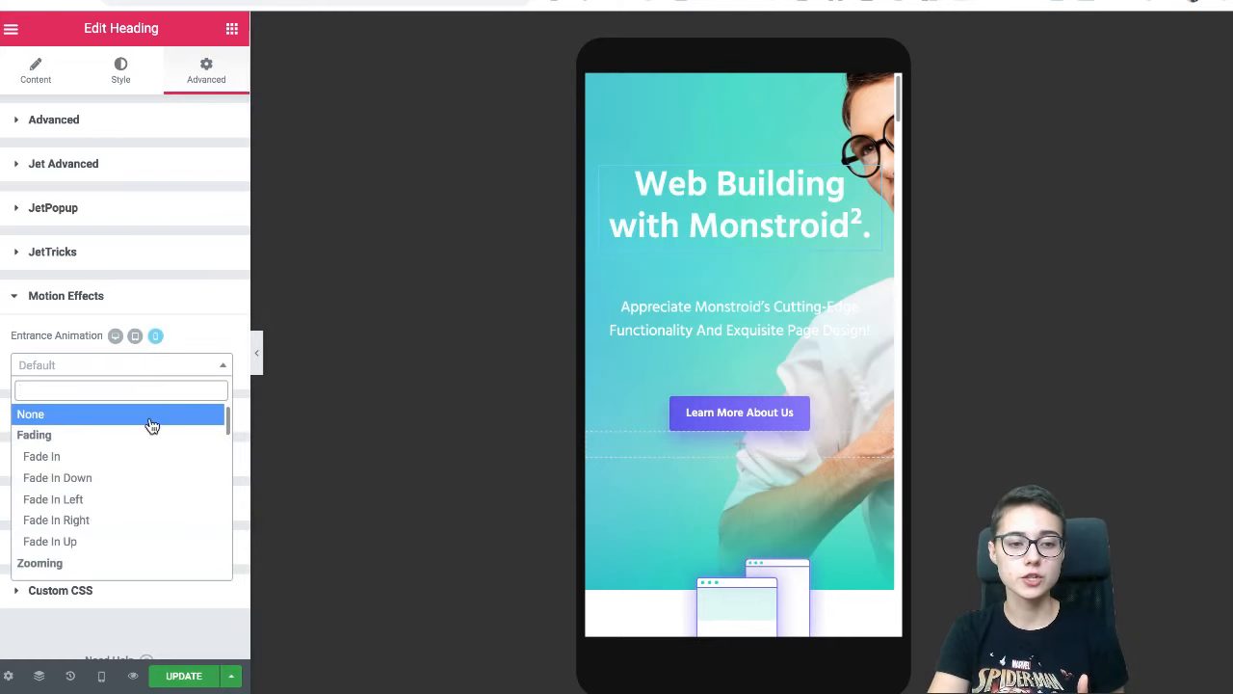
click(150, 416)
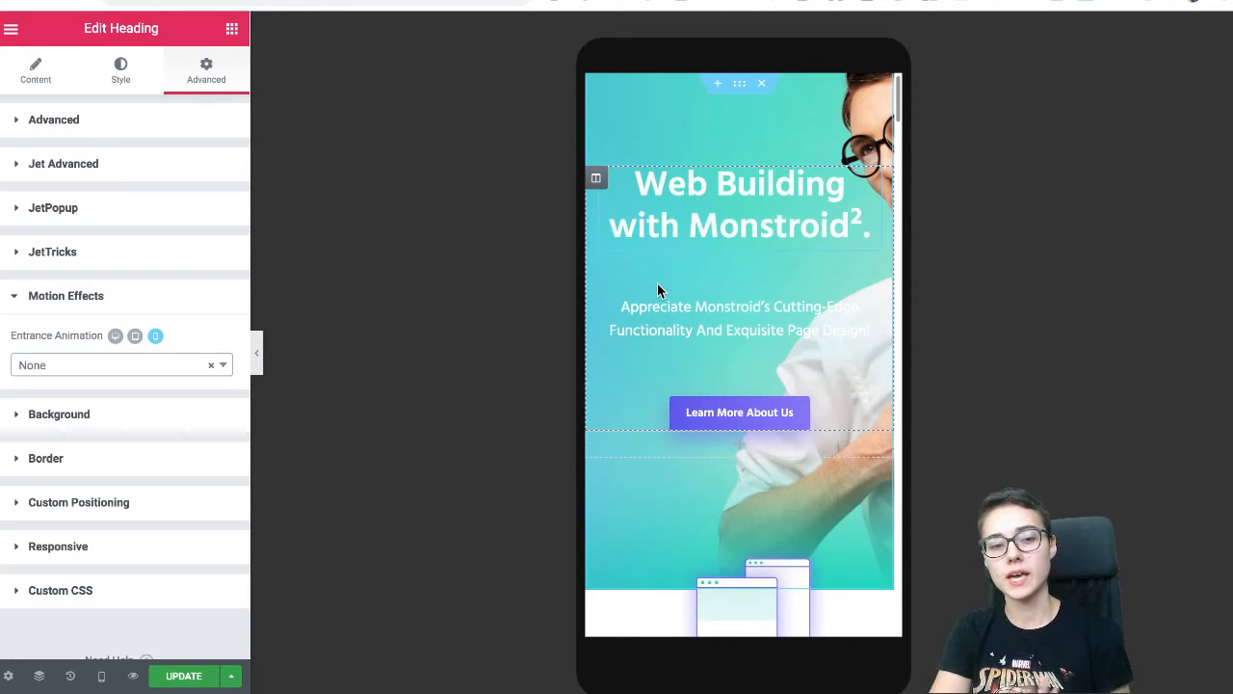
click(186, 295)
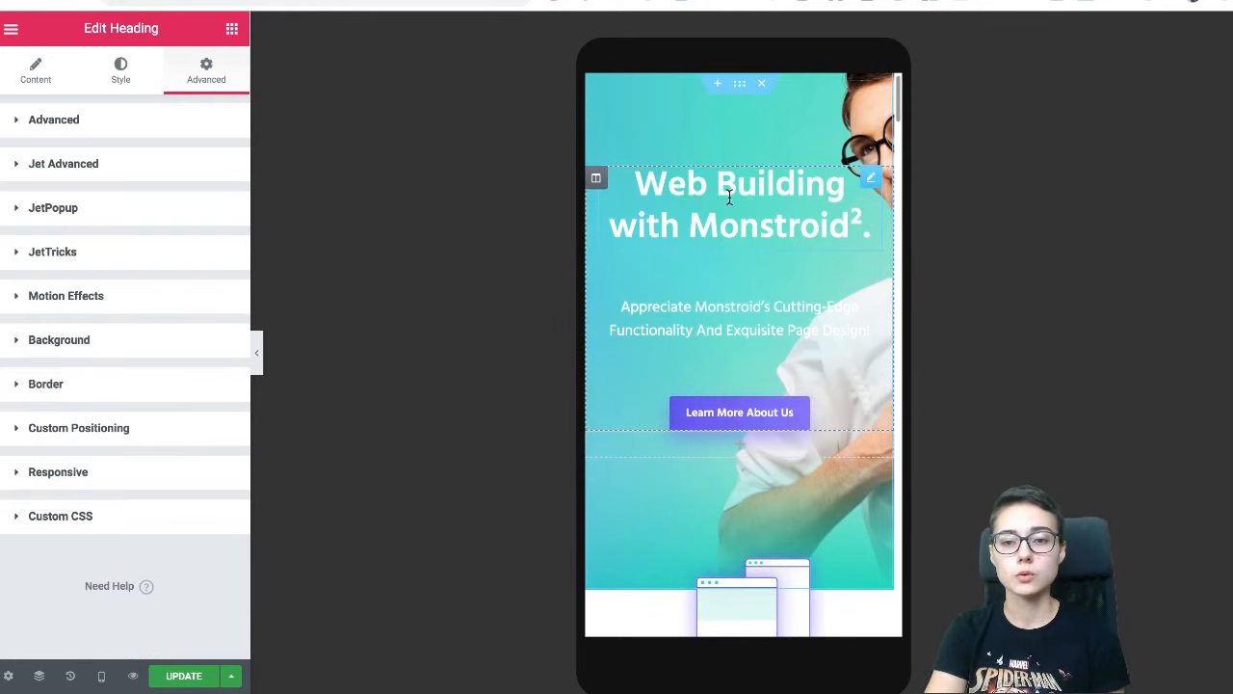
- Examine the hero section and the Multi-Purpouse and Elementor Page Builder blocks below it in the Mobile preview
scroll(732, 217, down, 2)
scroll(737, 251, up, 2)
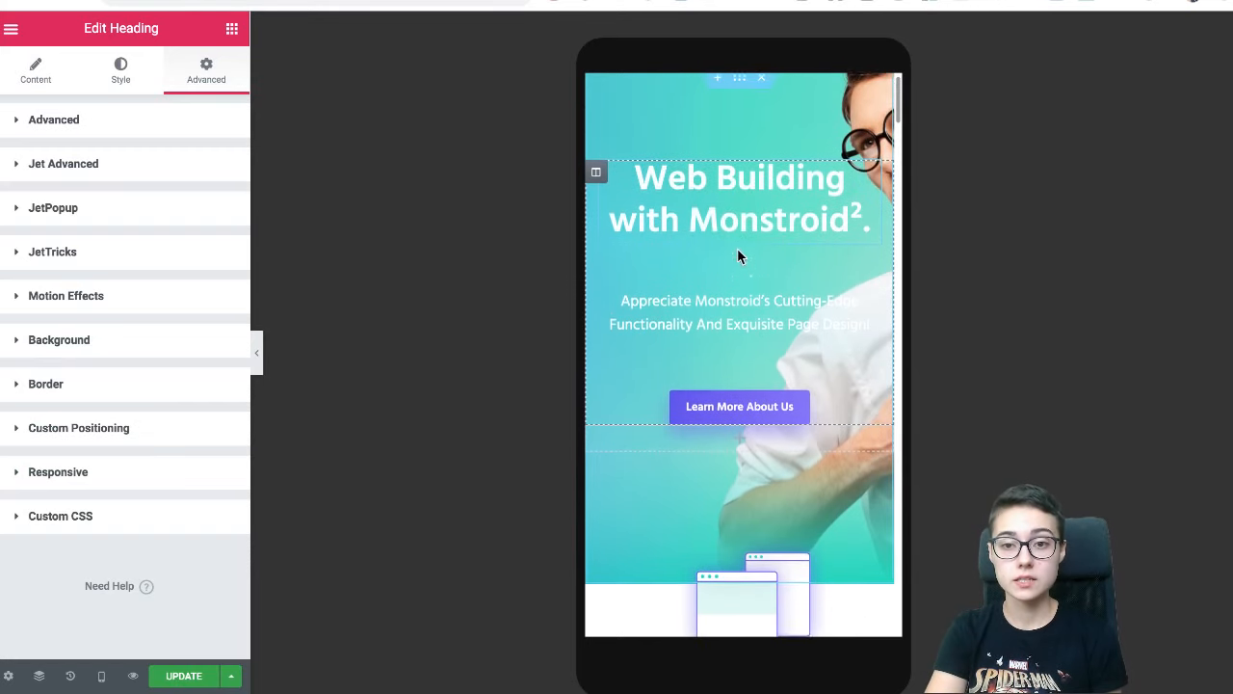
scroll(730, 231, down, 1)
scroll(760, 234, up, 1)
scroll(760, 236, down, 8)
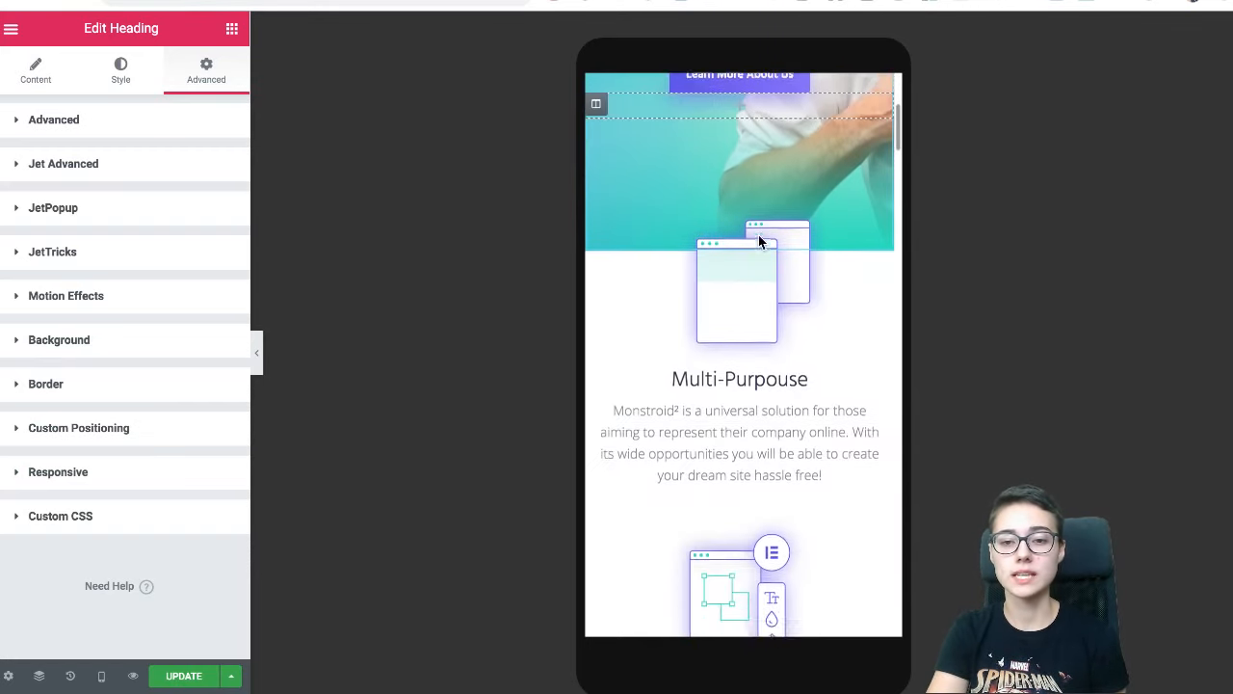
scroll(761, 236, down, 3)
scroll(760, 241, up, 8)
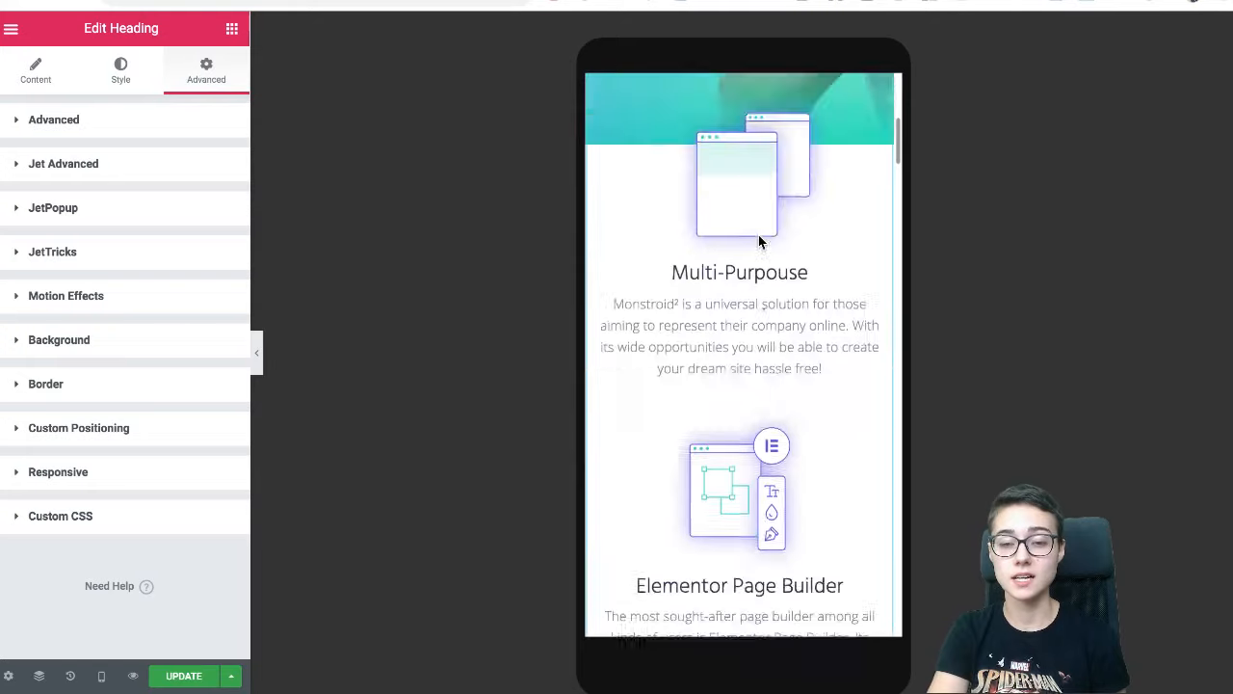
scroll(760, 241, up, 3)
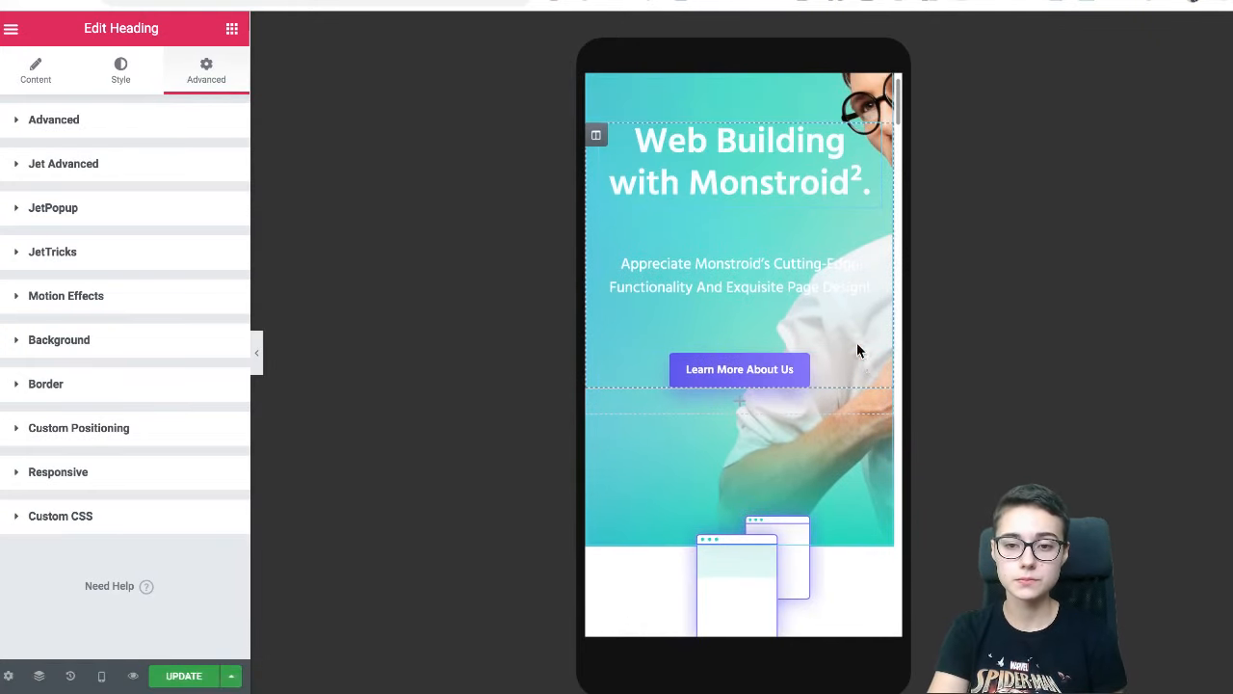
- Look through the Learn More About Us button's Style settings, including its mobile custom size, alignment, margin, border radius and padding
click(866, 365)
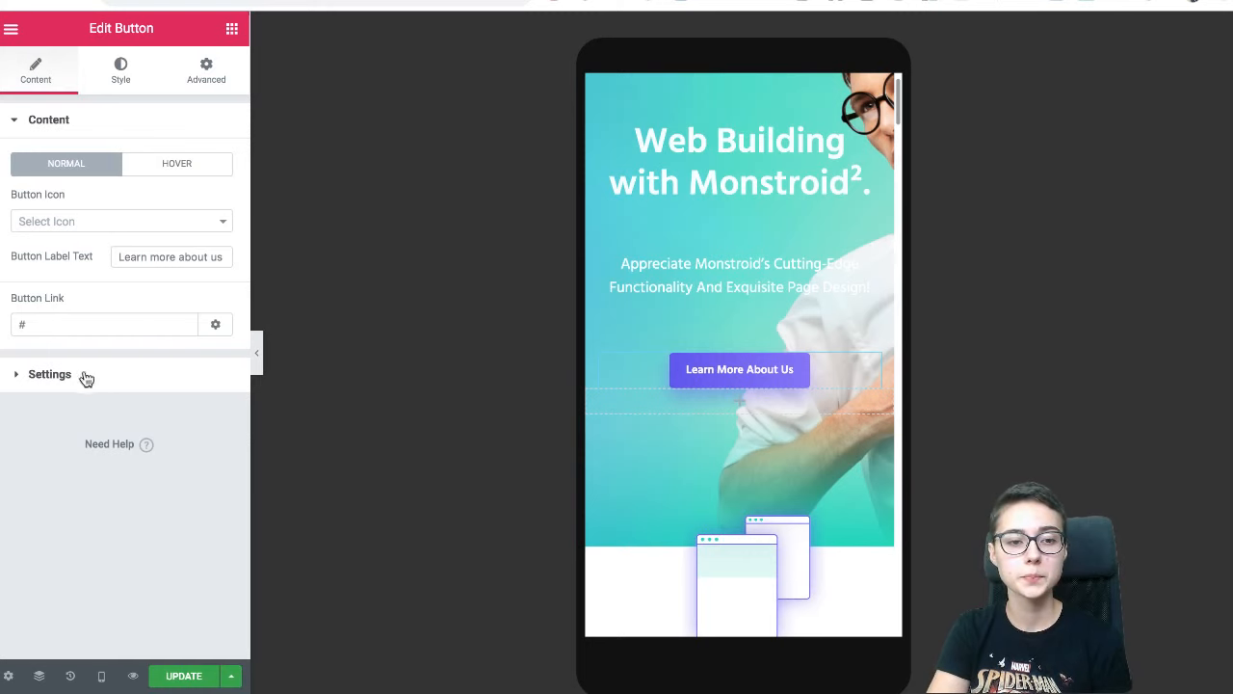
click(131, 68)
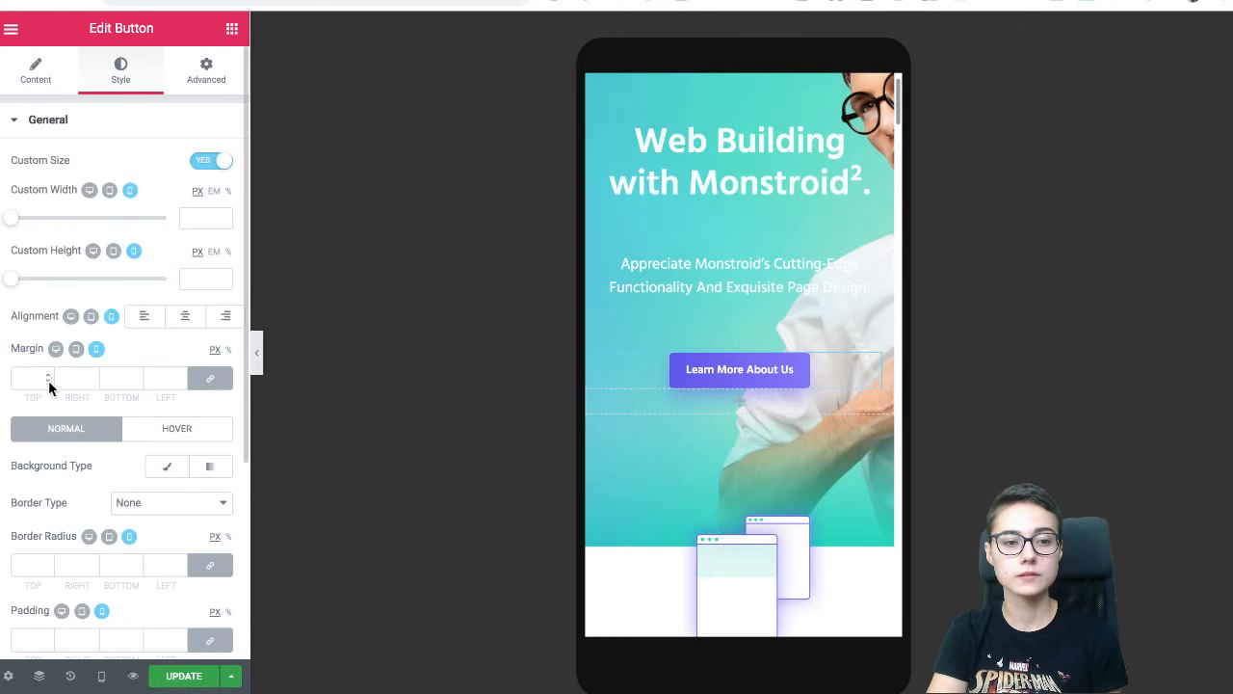
scroll(151, 555, down, 2)
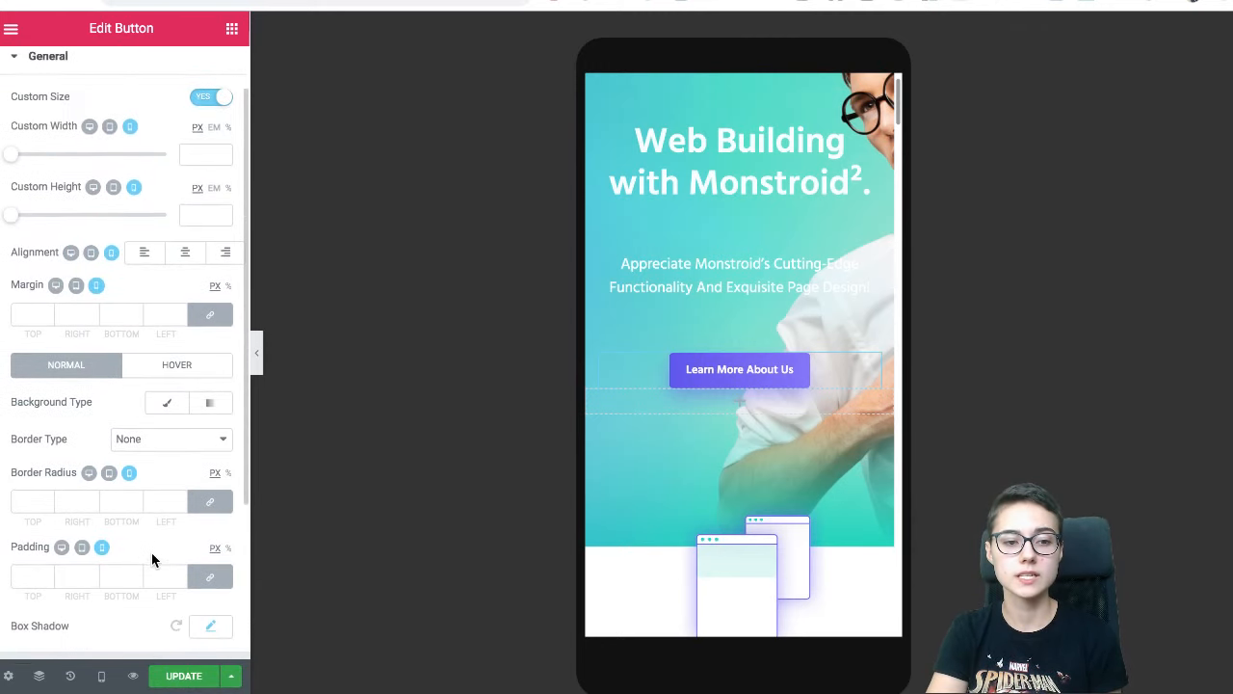
scroll(79, 533, up, 2)
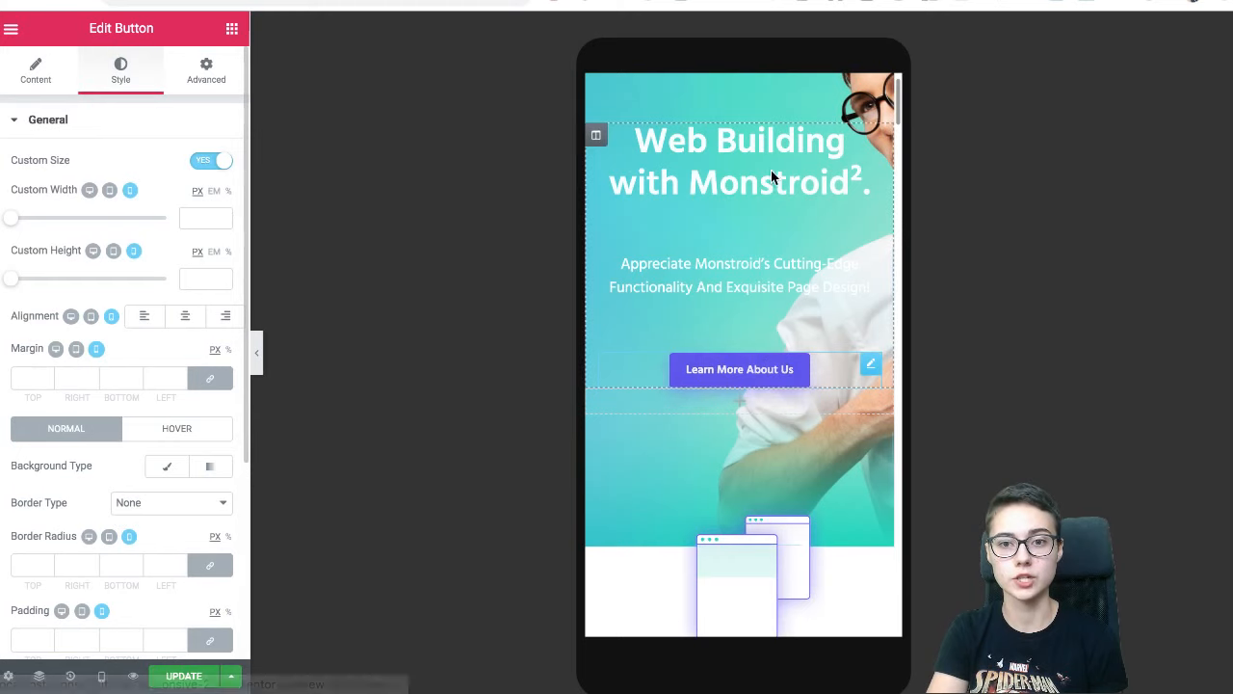
- Set the hero section's mobile background image position to Center Left and check the hero in the preview
scroll(771, 125, up, 1)
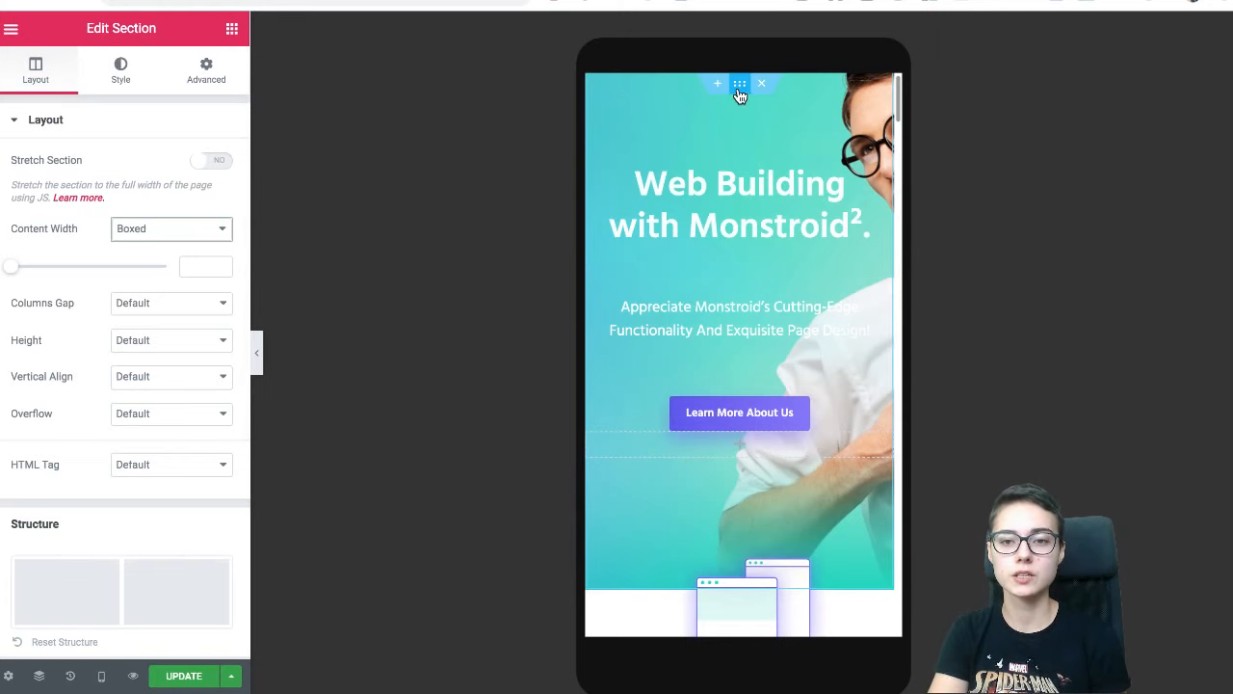
click(122, 77)
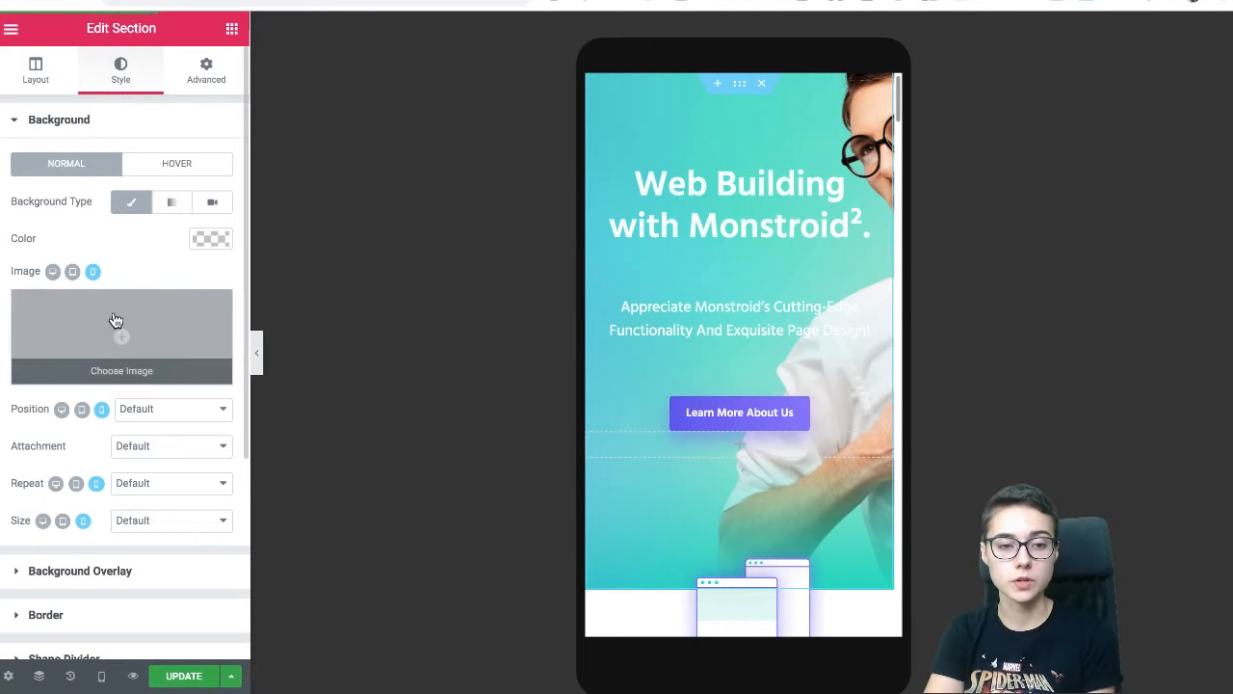
scroll(46, 265, down, 1)
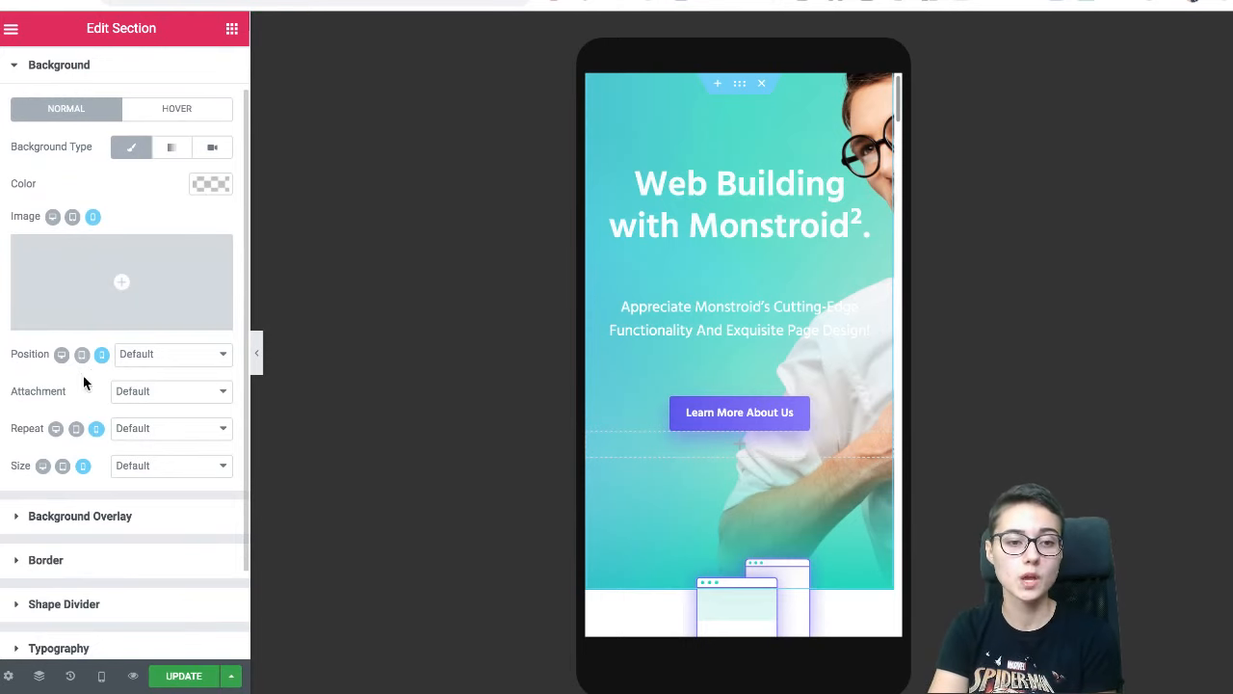
click(133, 356)
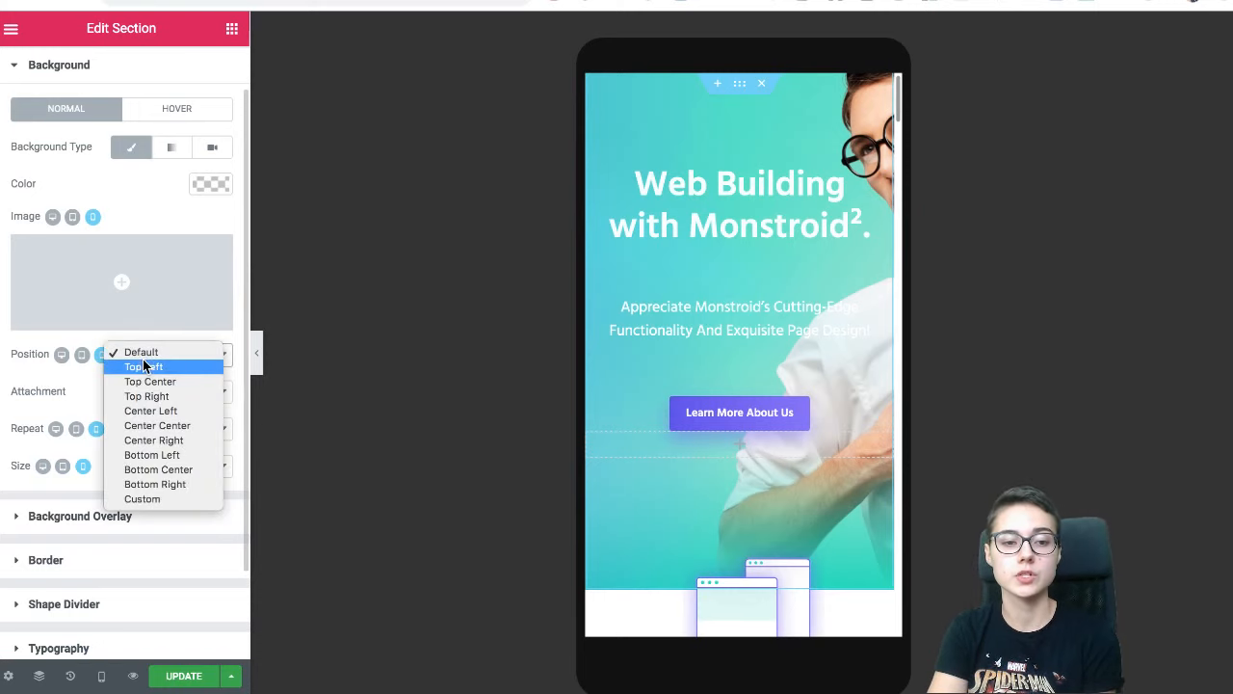
click(145, 411)
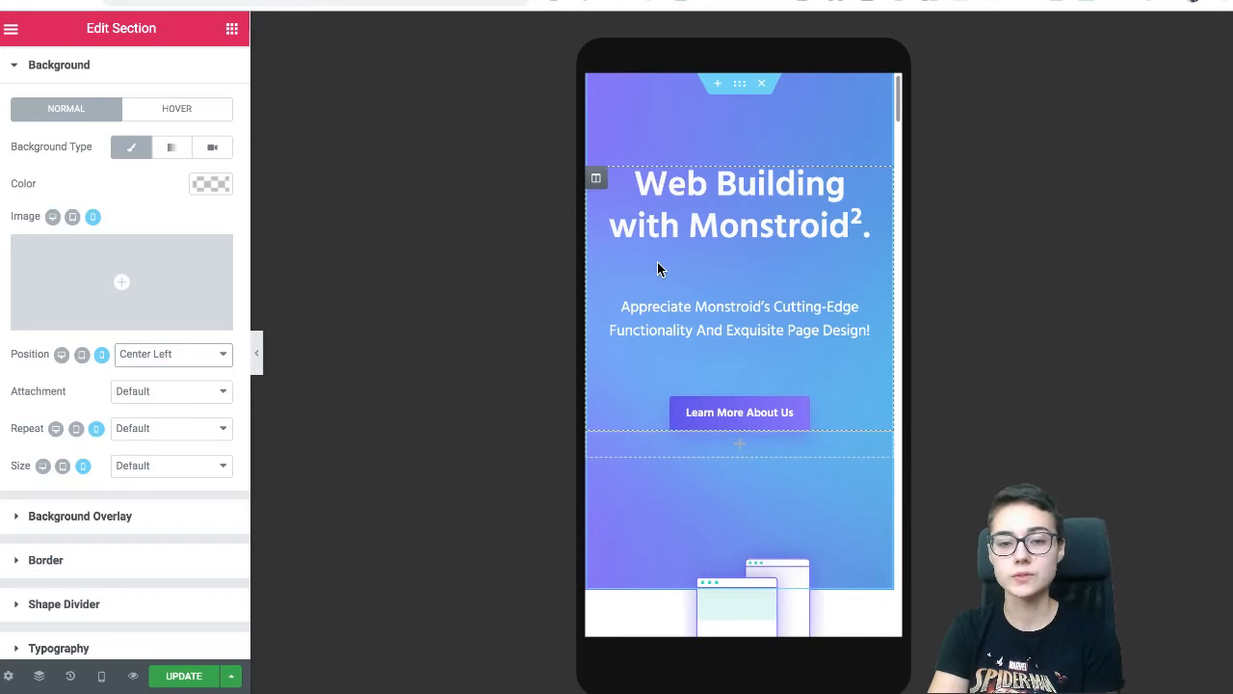
scroll(713, 353, down, 2)
scroll(715, 357, up, 2)
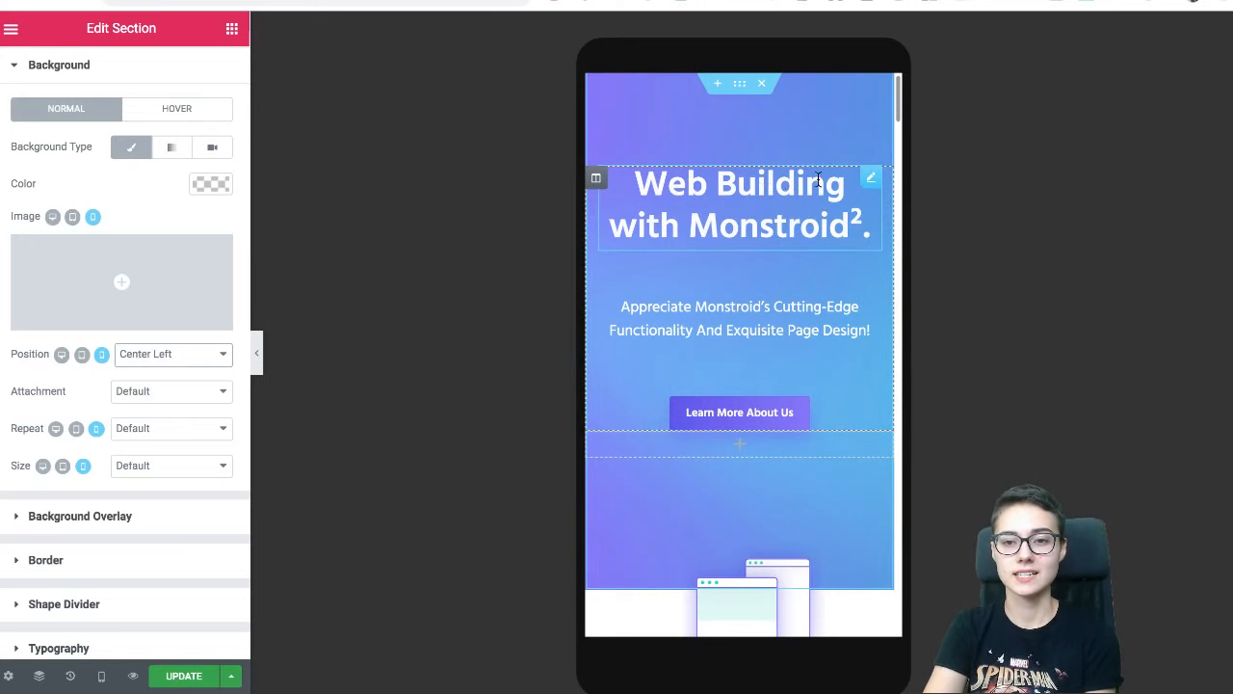
scroll(813, 241, down, 2)
scroll(813, 241, up, 2)
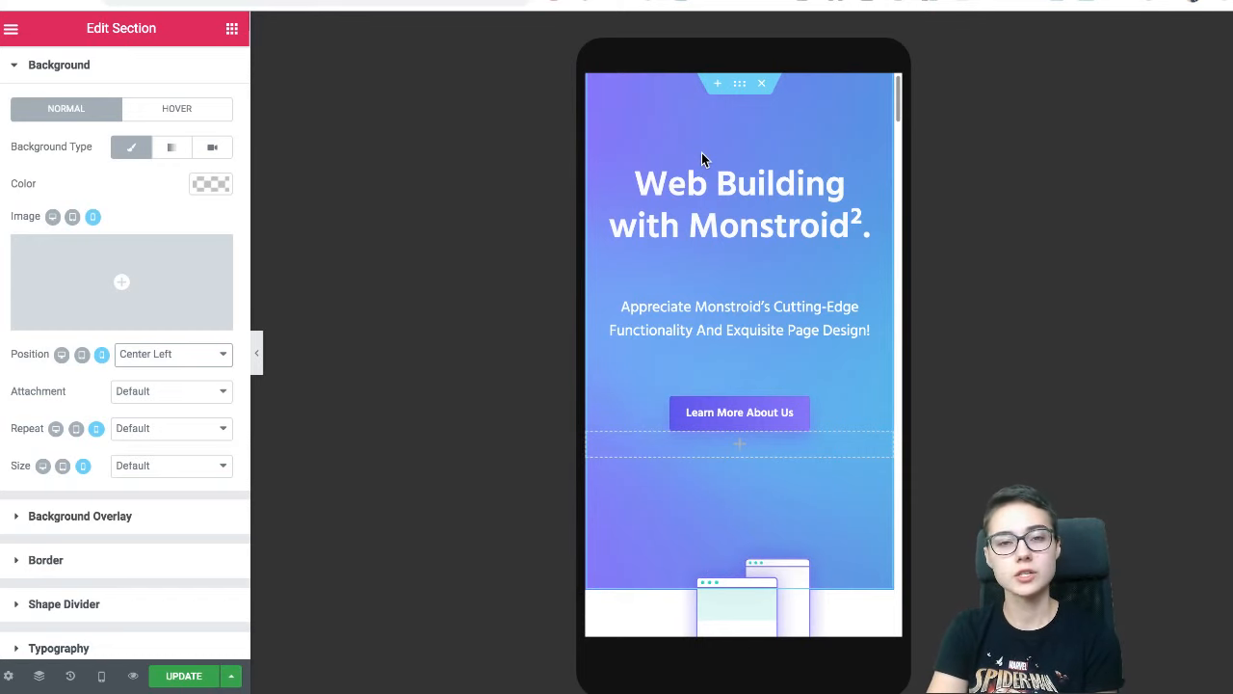
scroll(679, 164, down, 5)
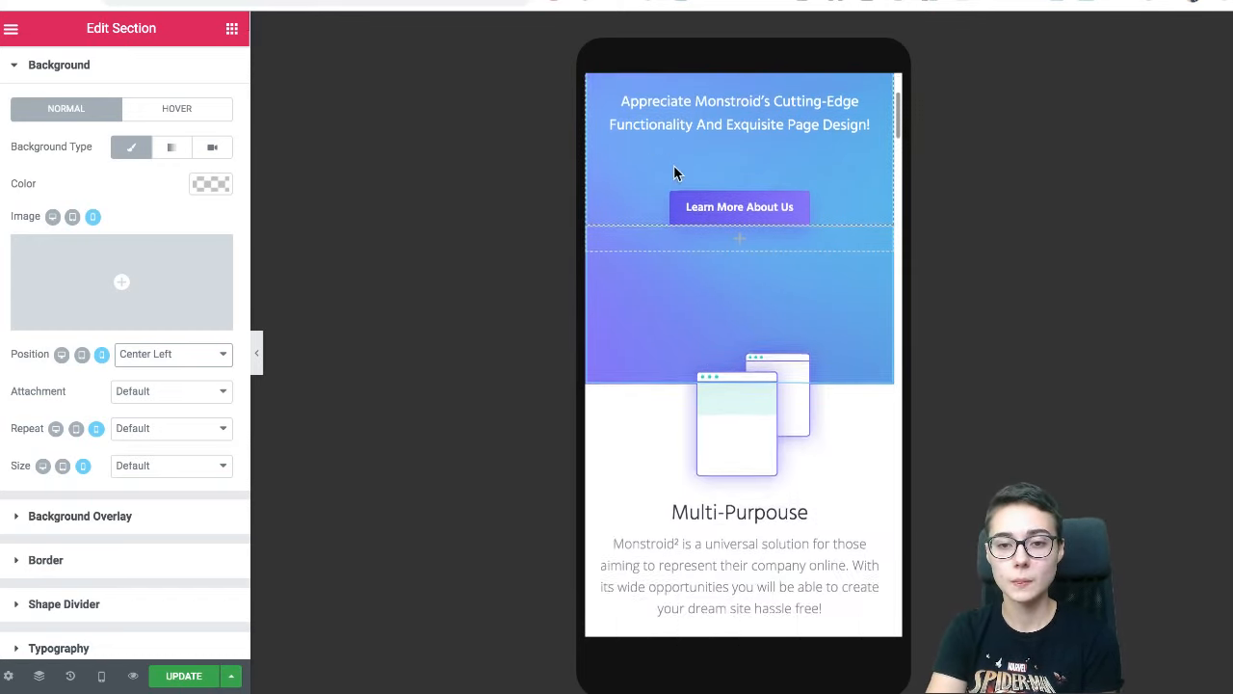
- Leave the section's settings and compare the page in the Desktop preview, ending back in the Mobile preview
click(232, 28)
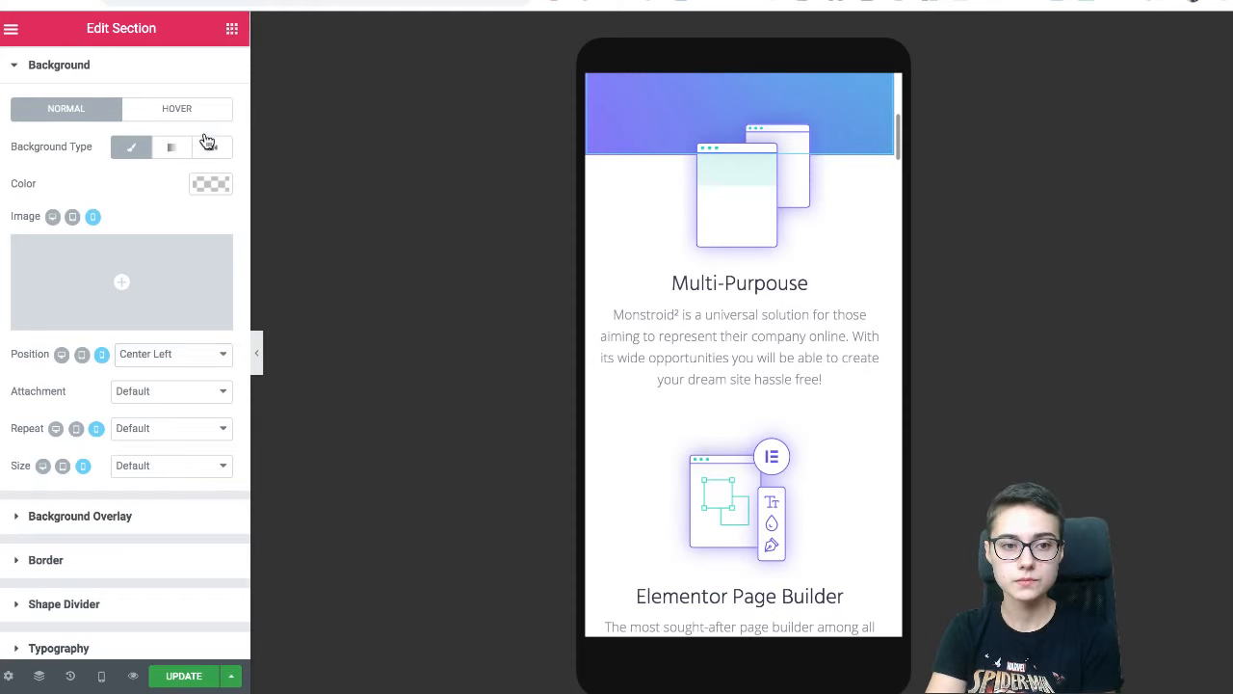
scroll(656, 270, down, 1)
scroll(657, 271, up, 1)
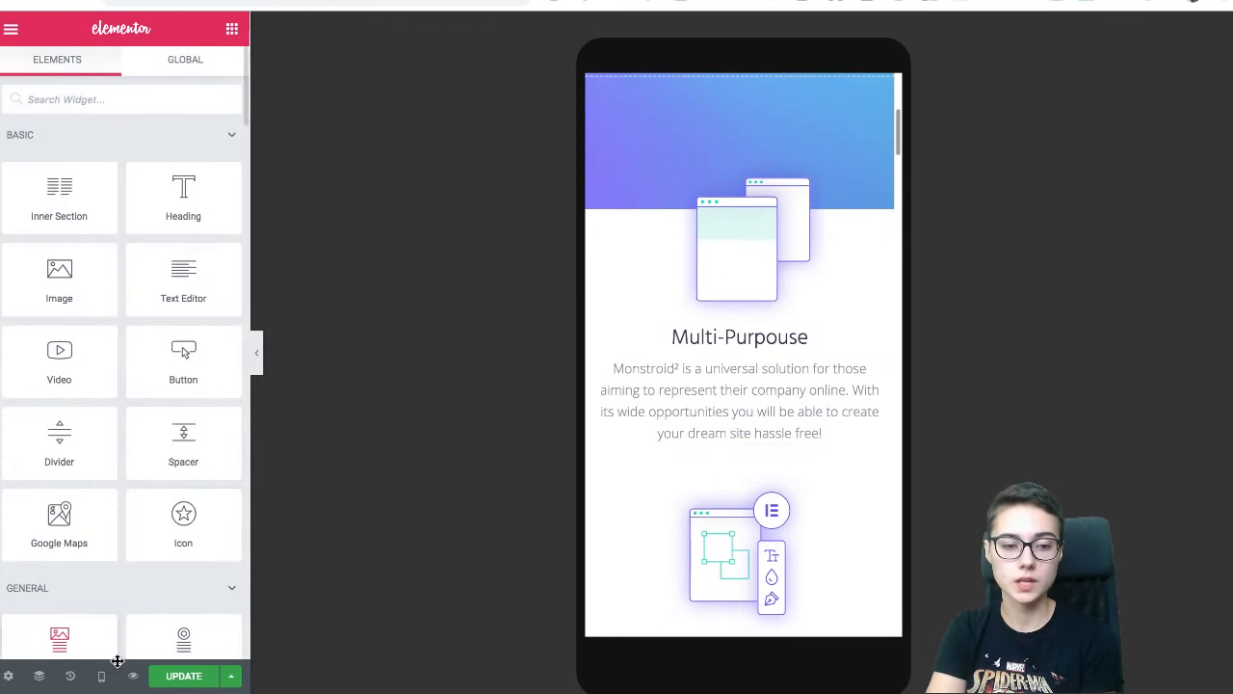
mouse_move(102, 679)
click(116, 572)
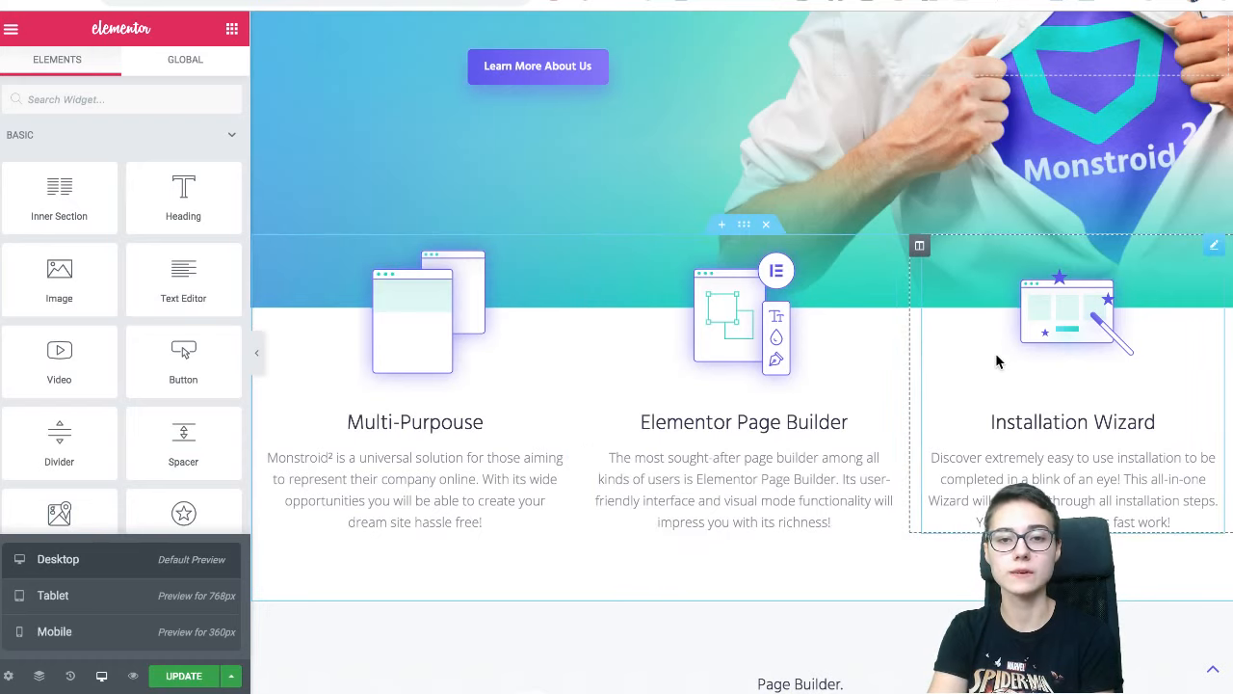
click(106, 632)
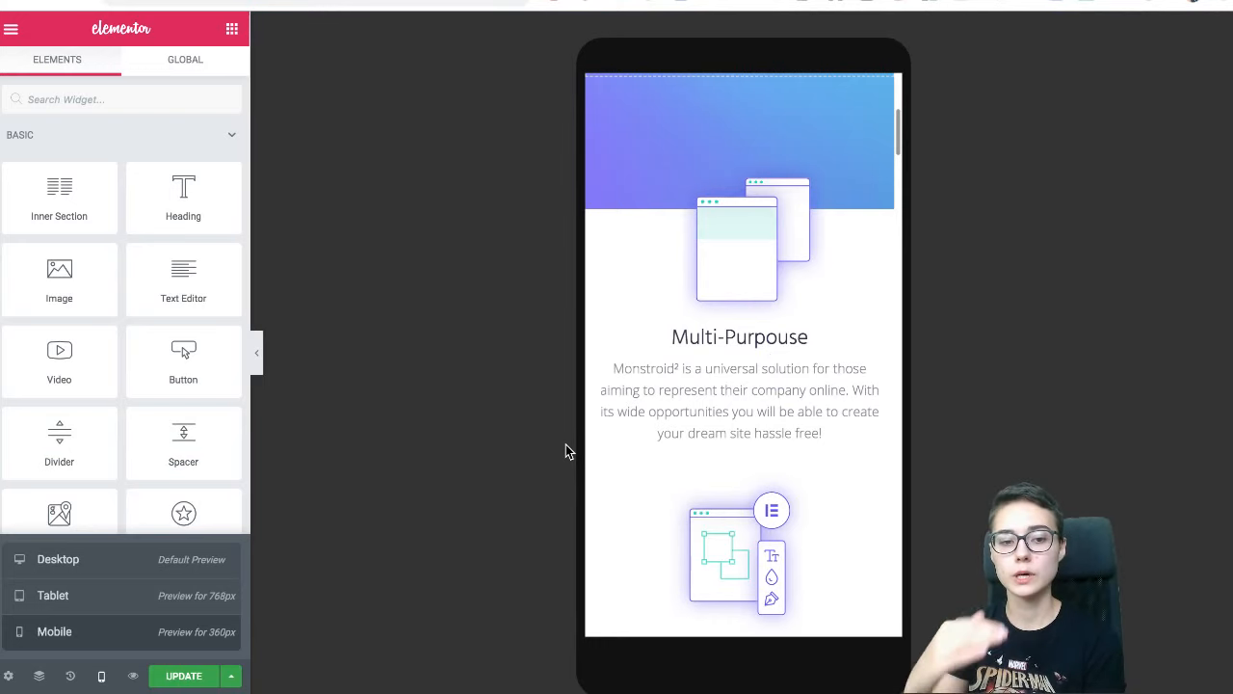
- Review how the Multi-Purpouse, Elementor Page Builder and Installation Wizard blocks stack in the Mobile preview
scroll(718, 248, down, 1)
scroll(718, 253, down, 7)
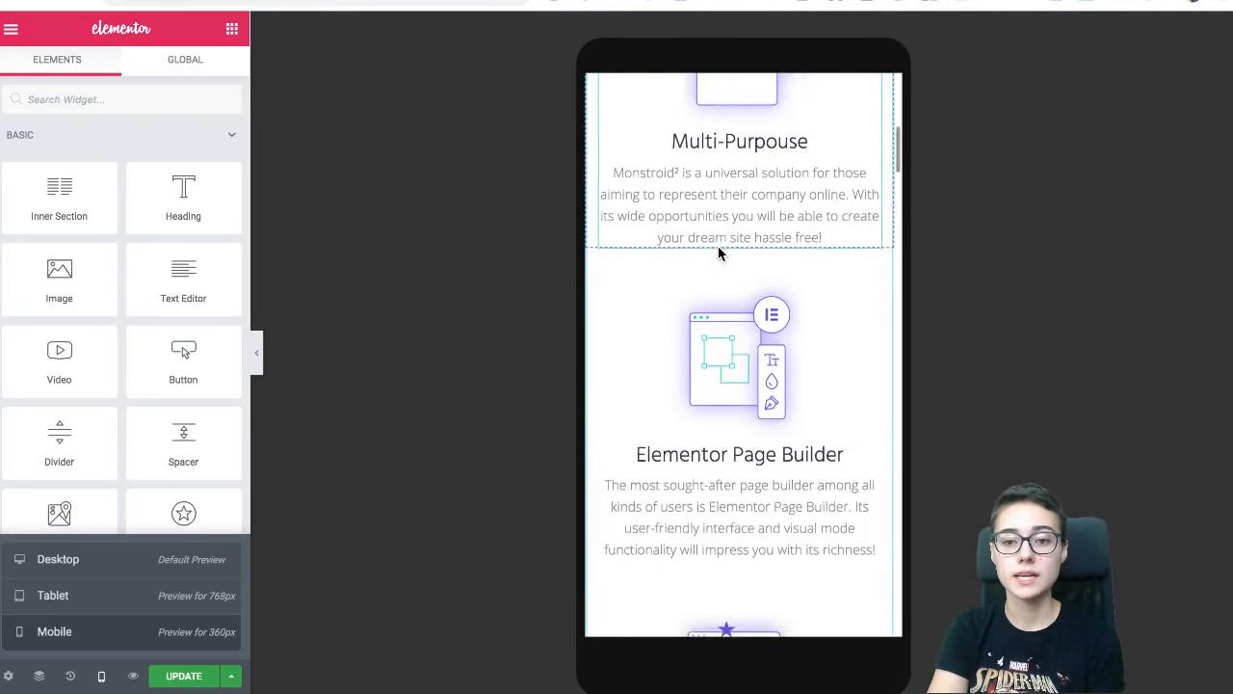
scroll(718, 217, up, 7)
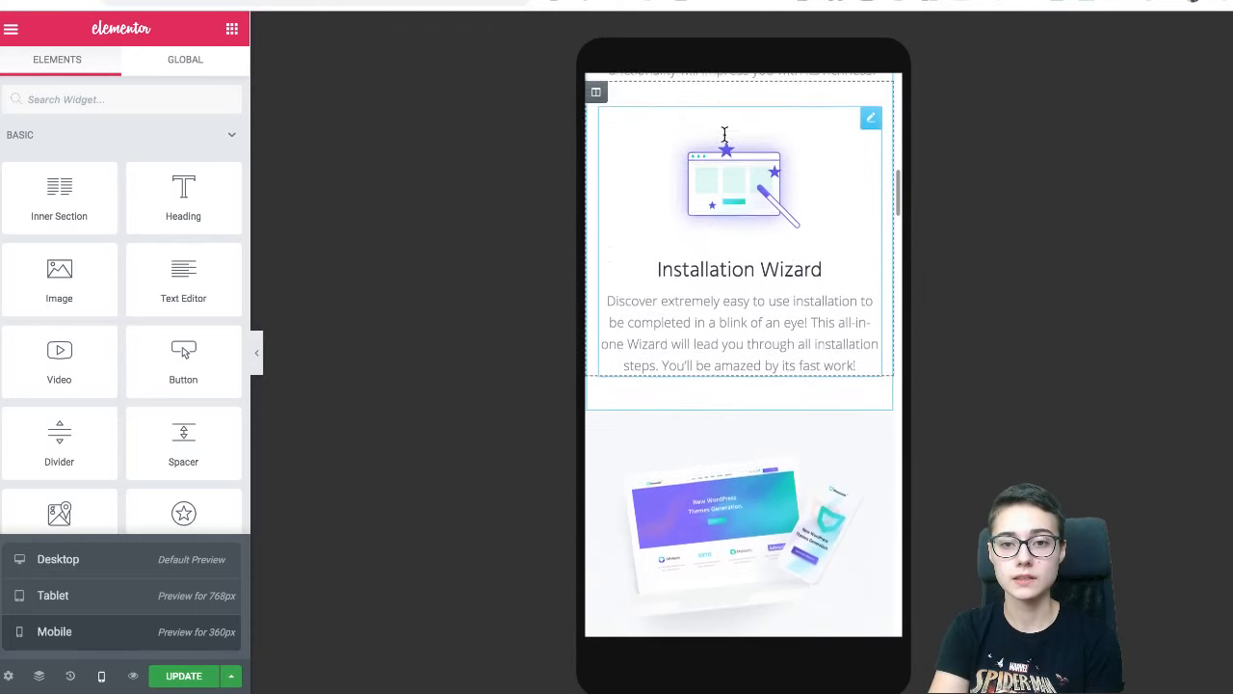
scroll(724, 133, up, 1)
scroll(724, 133, down, 9)
scroll(724, 133, down, 2)
scroll(724, 135, up, 7)
scroll(724, 135, up, 3)
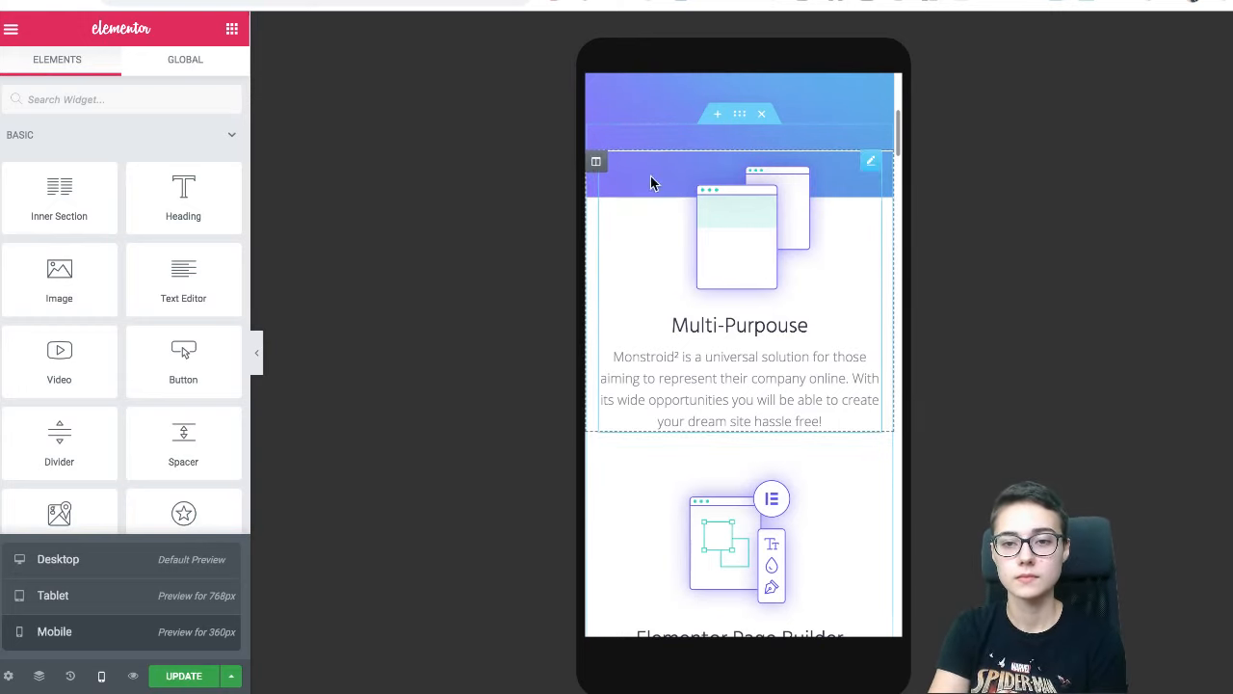
- Set the mobile column width of the Multi-Purpouse block to 50% and check the narrowed block in the preview
click(594, 166)
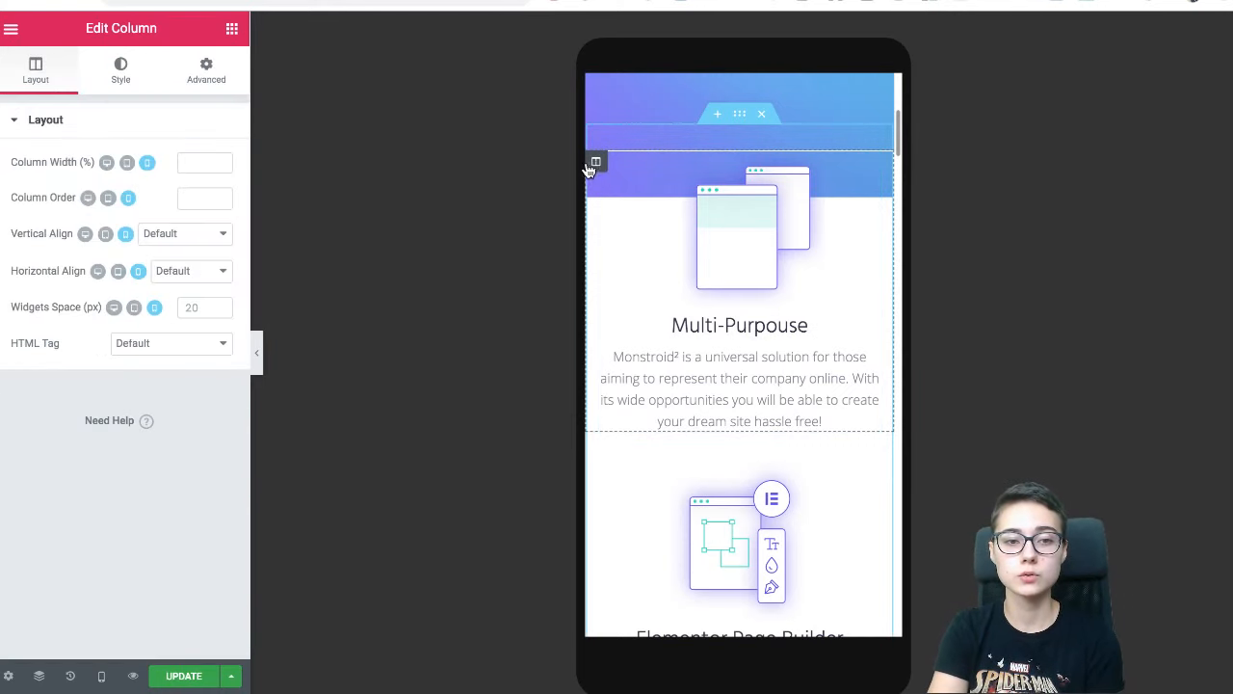
click(199, 166)
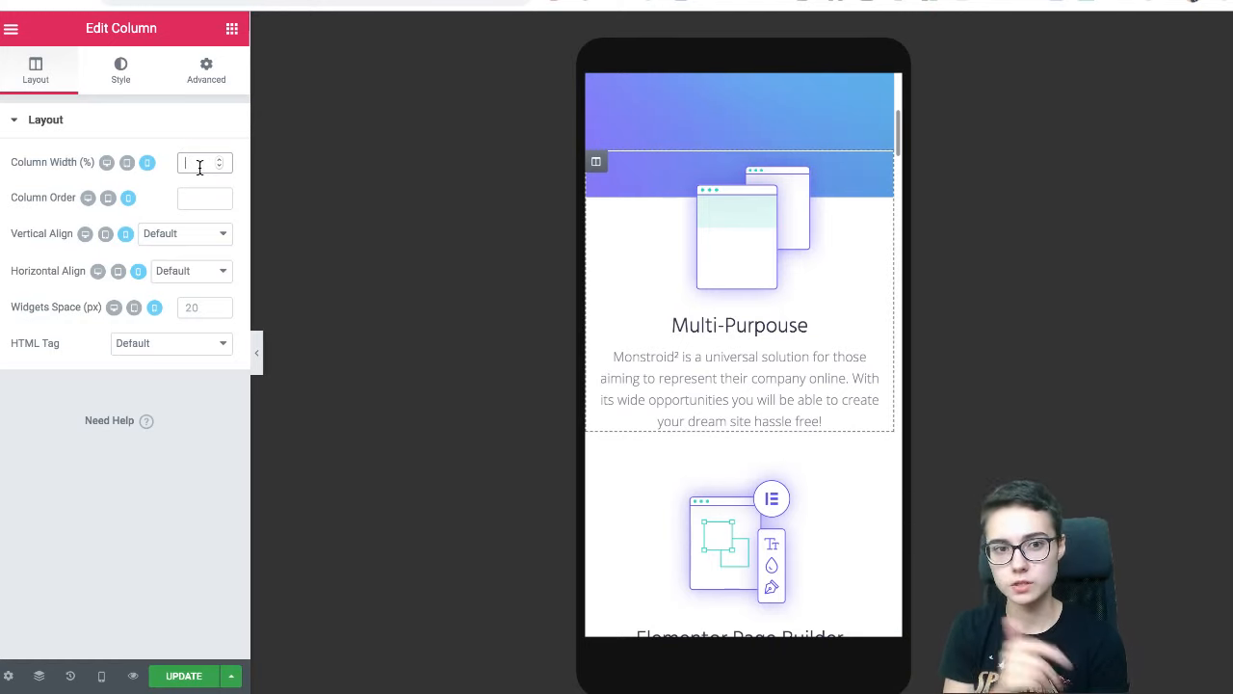
text(50)
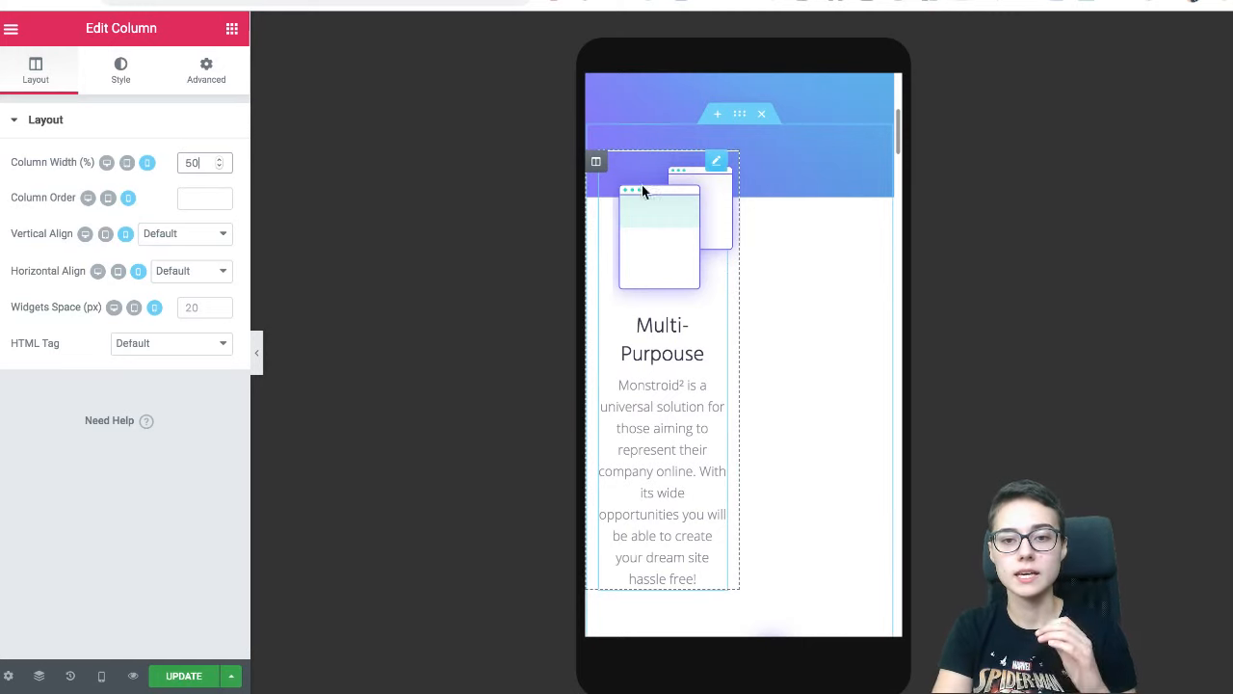
scroll(609, 181, down, 1)
scroll(607, 182, up, 1)
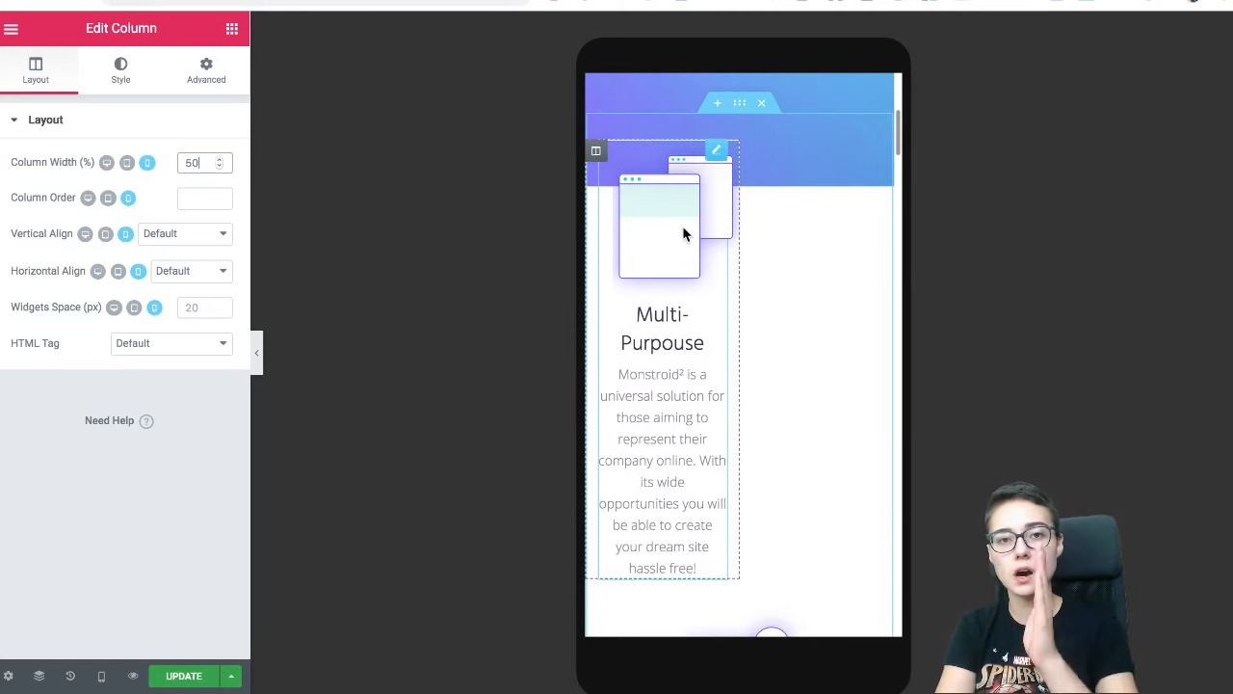
scroll(682, 233, down, 2)
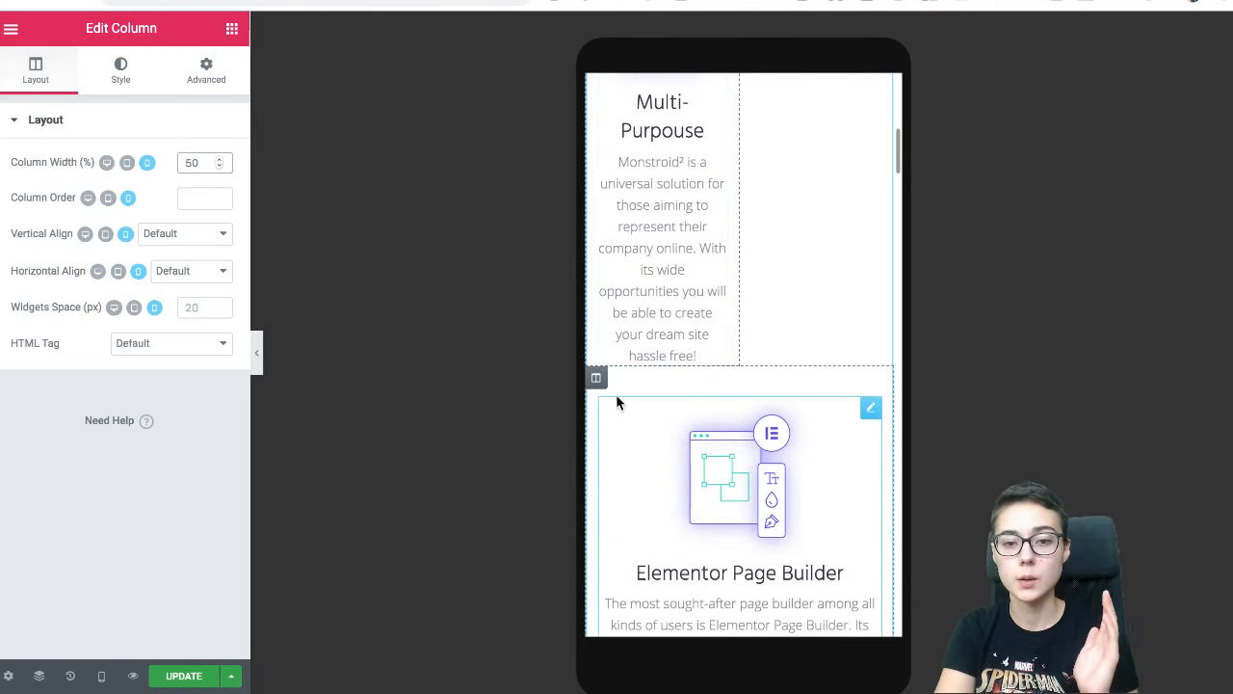
- Set the Elementor Page Builder block's mobile column width to 50% and check it beside the Multi-Purpouse block
key(BackSpace)
key(BackSpace)
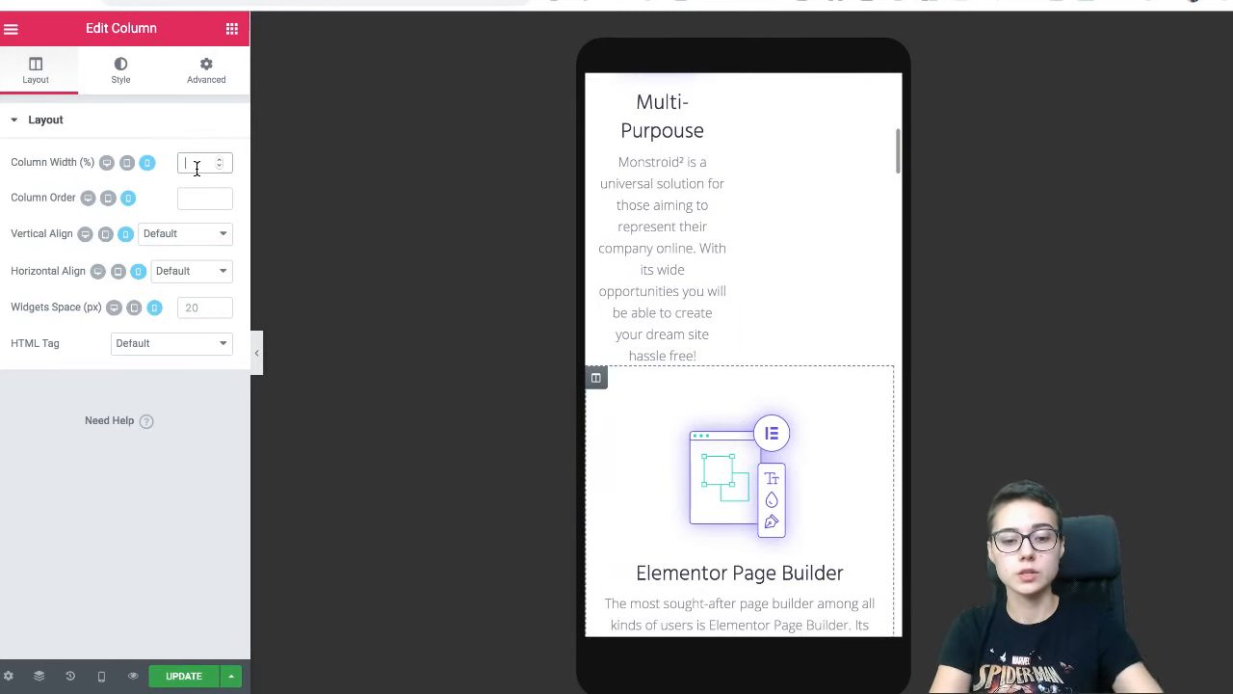
text(50)
scroll(726, 347, up, 3)
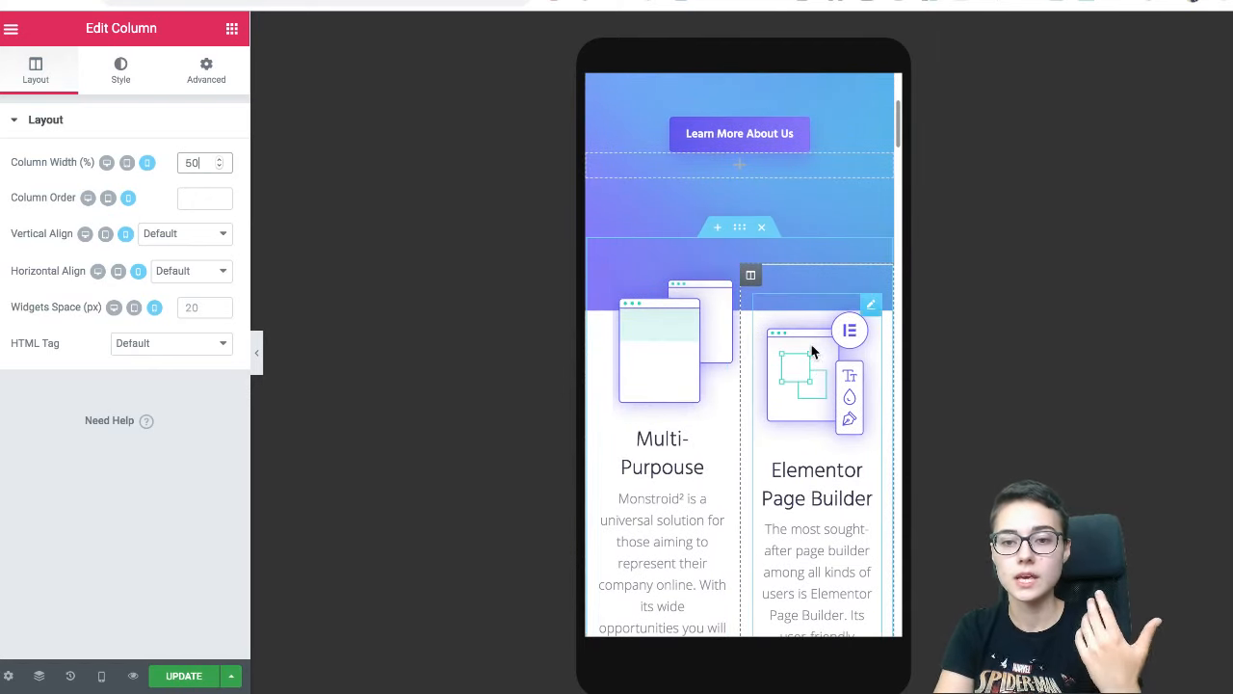
scroll(669, 330, down, 3)
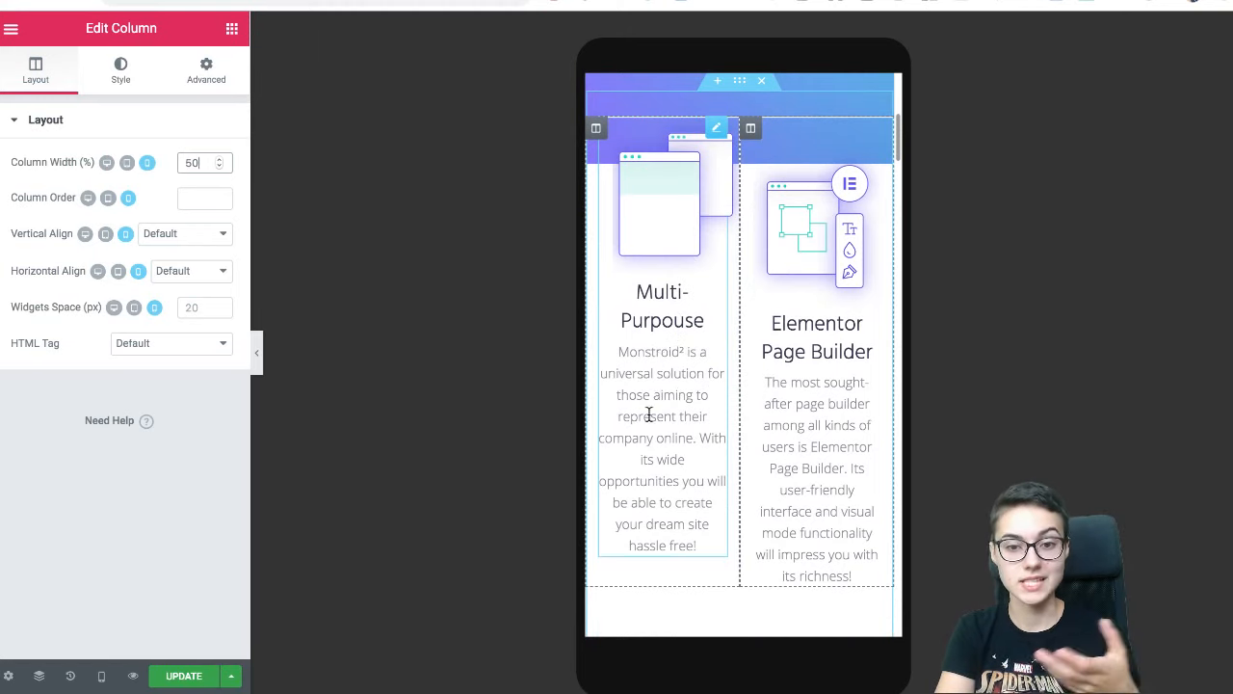
scroll(691, 266, up, 3)
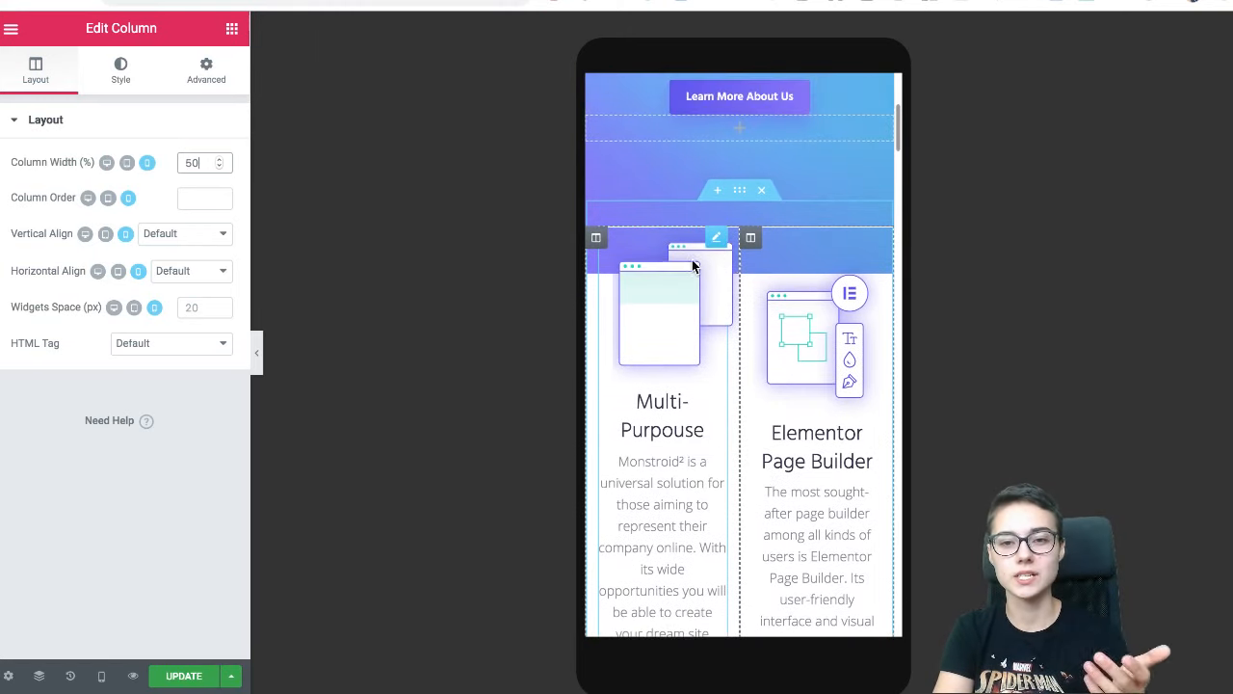
scroll(661, 482, down, 3)
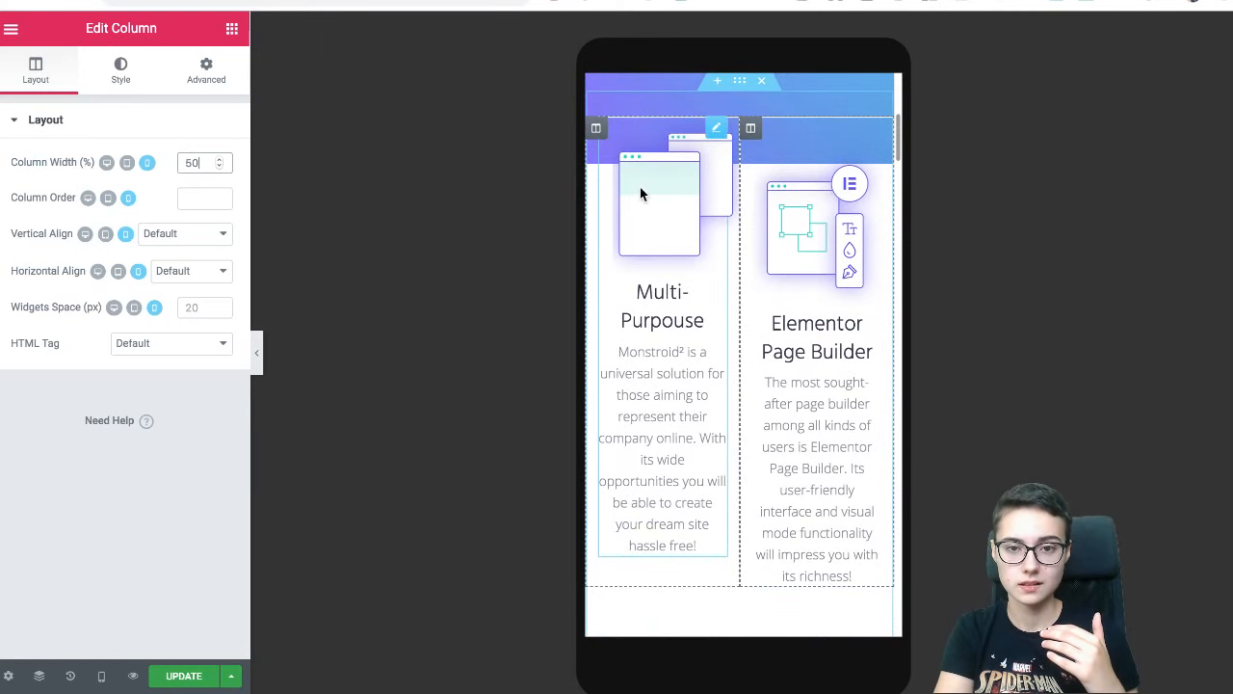
- Set the mobile font size of the Multi-Purpouse block's title to 20 px in its typography settings
click(111, 75)
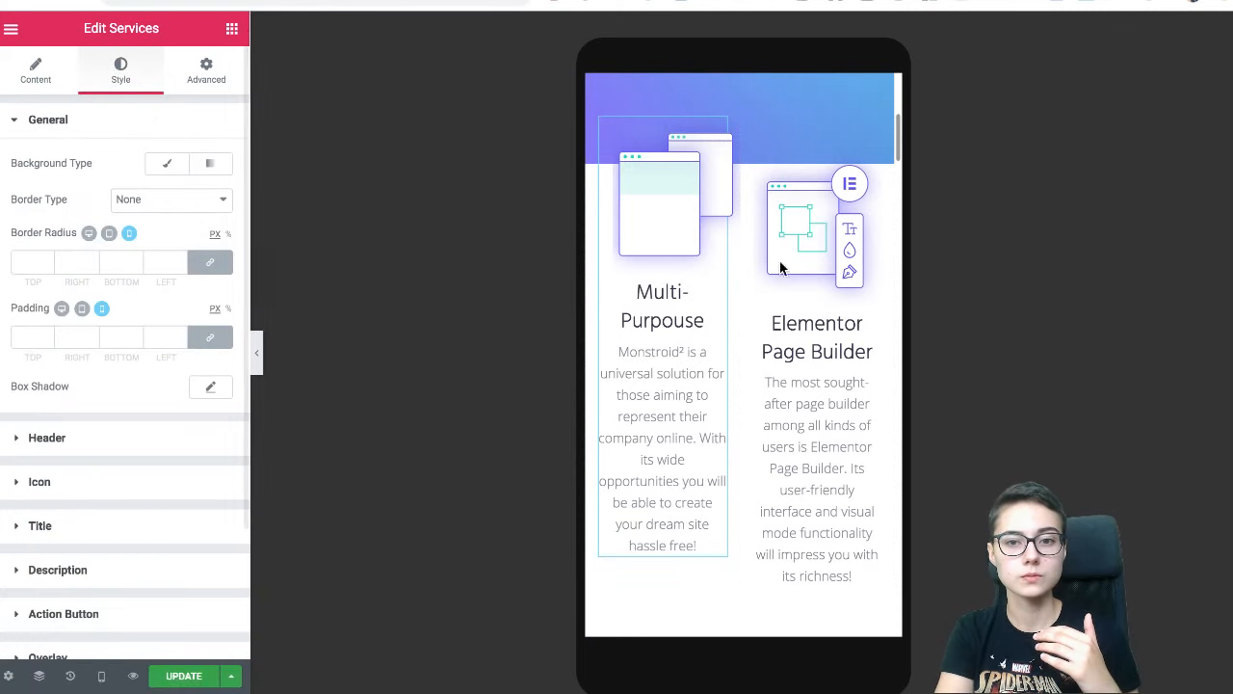
scroll(121, 335, down, 3)
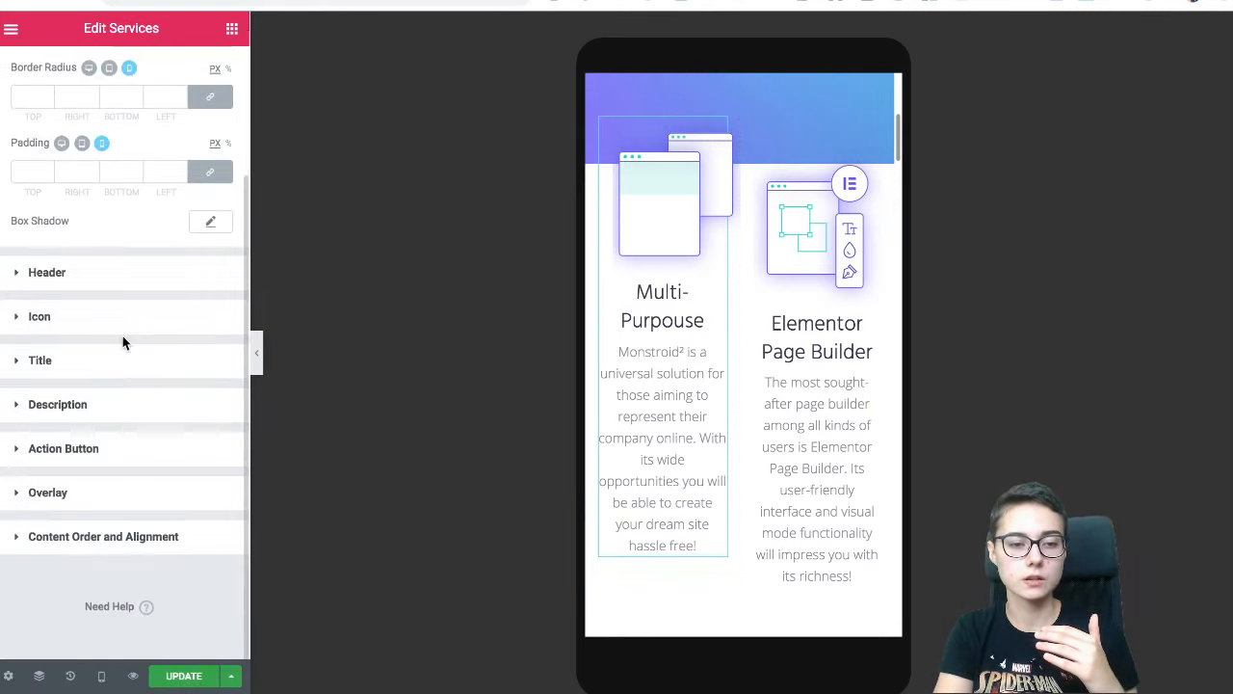
click(82, 358)
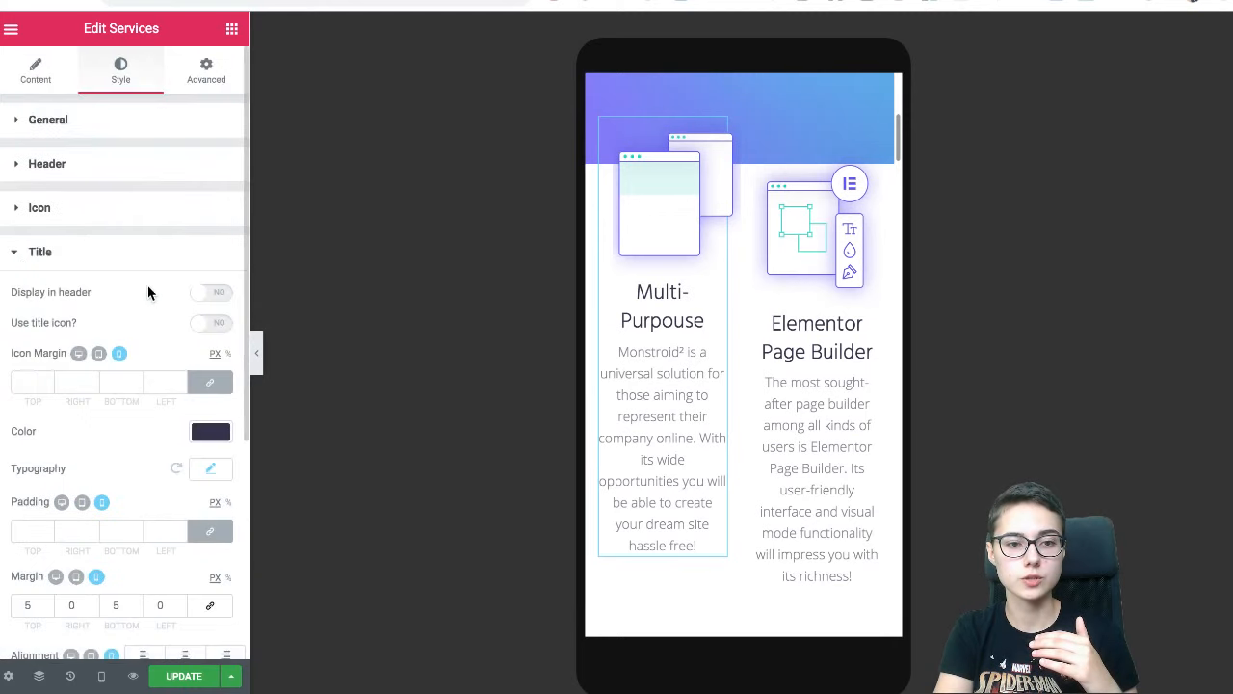
scroll(144, 355, down, 2)
click(207, 363)
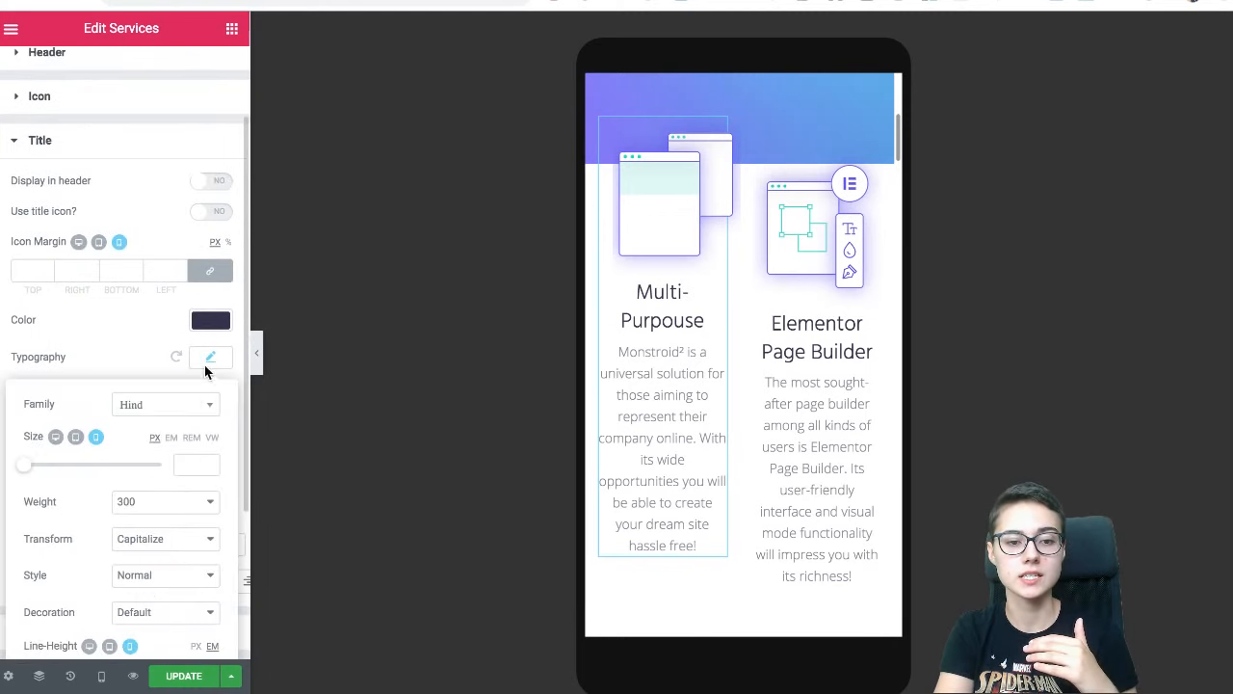
drag(24, 465, 37, 469)
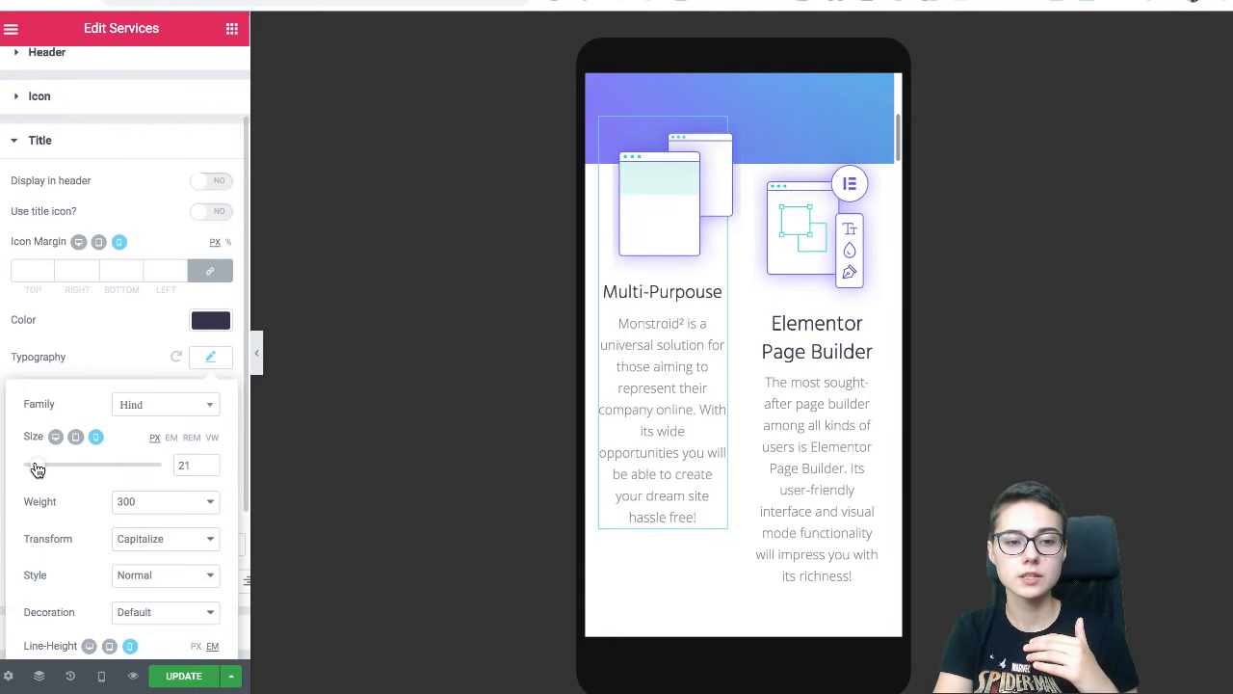
click(184, 463)
key(BackSpace)
text(0)
click(124, 369)
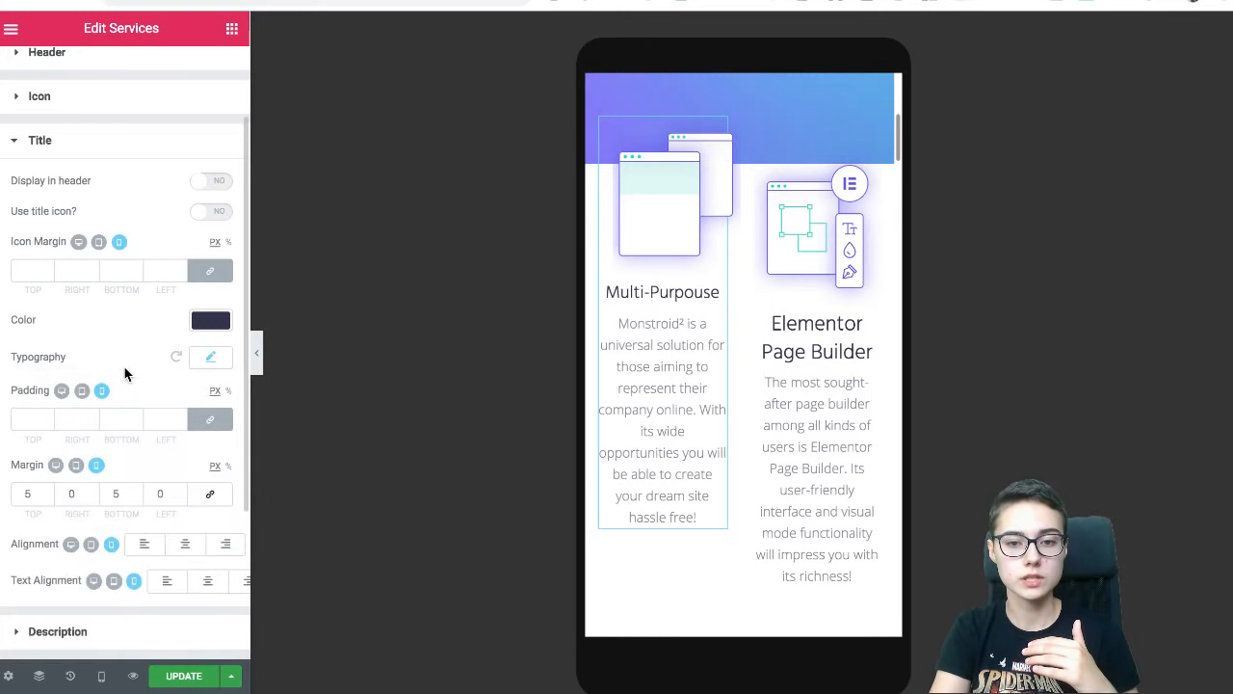
- Set the mobile font size of the Multi-Purpouse block's description to 14 px, after trying 17 px
scroll(125, 374, down, 3)
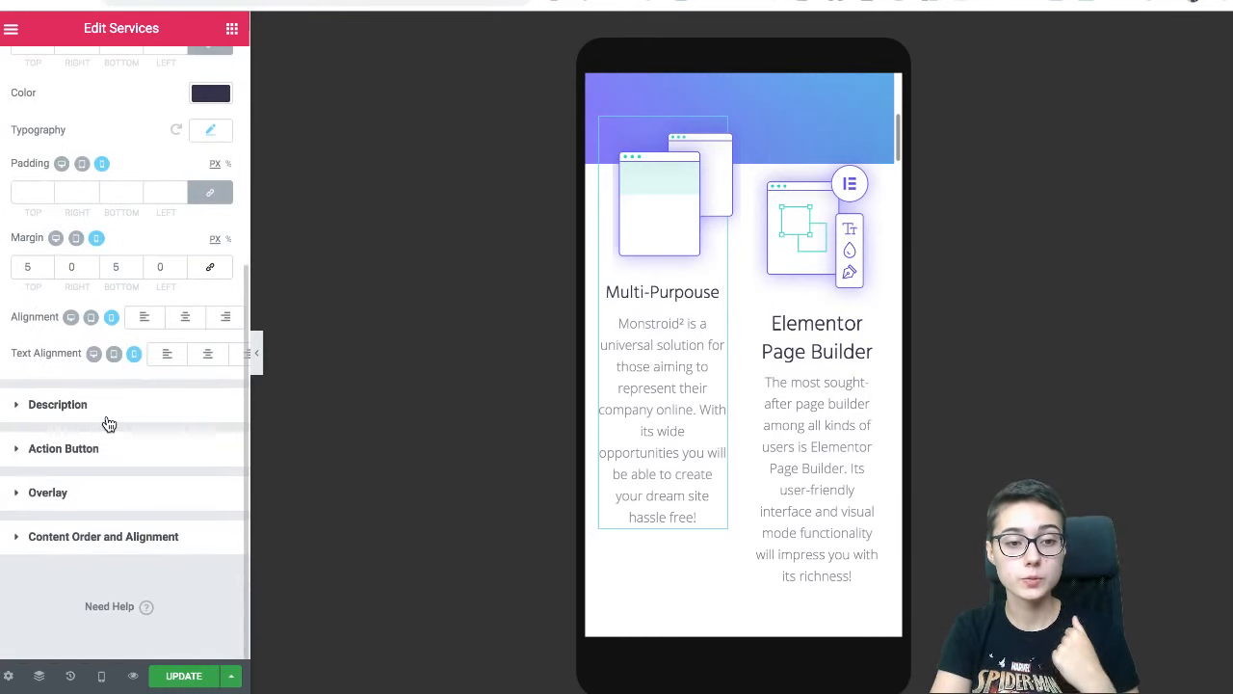
click(108, 420)
scroll(183, 342, down, 2)
click(210, 280)
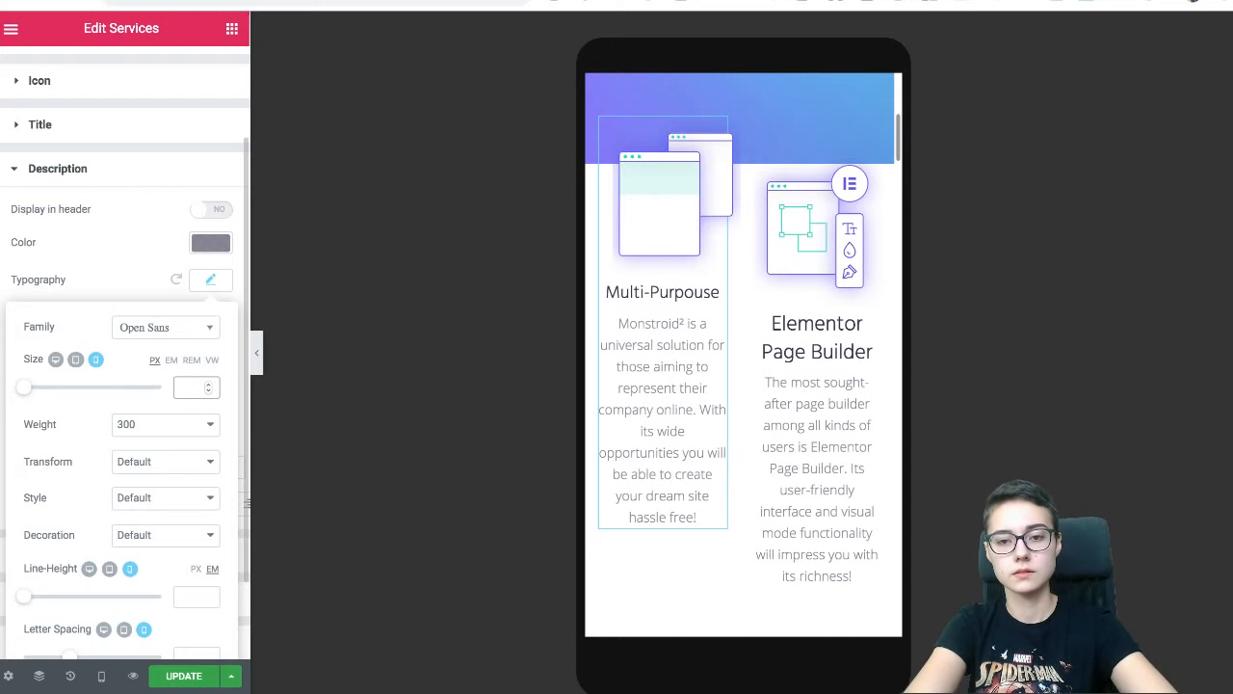
text(17)
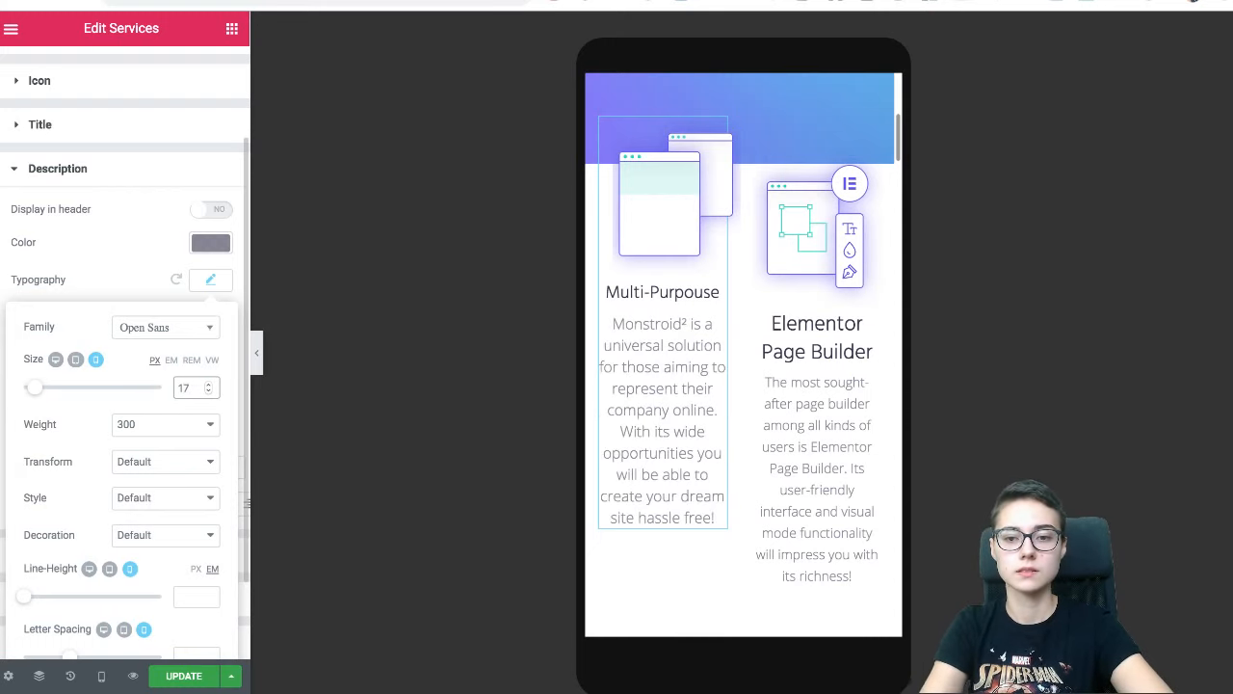
key(BackSpace)
text(4)
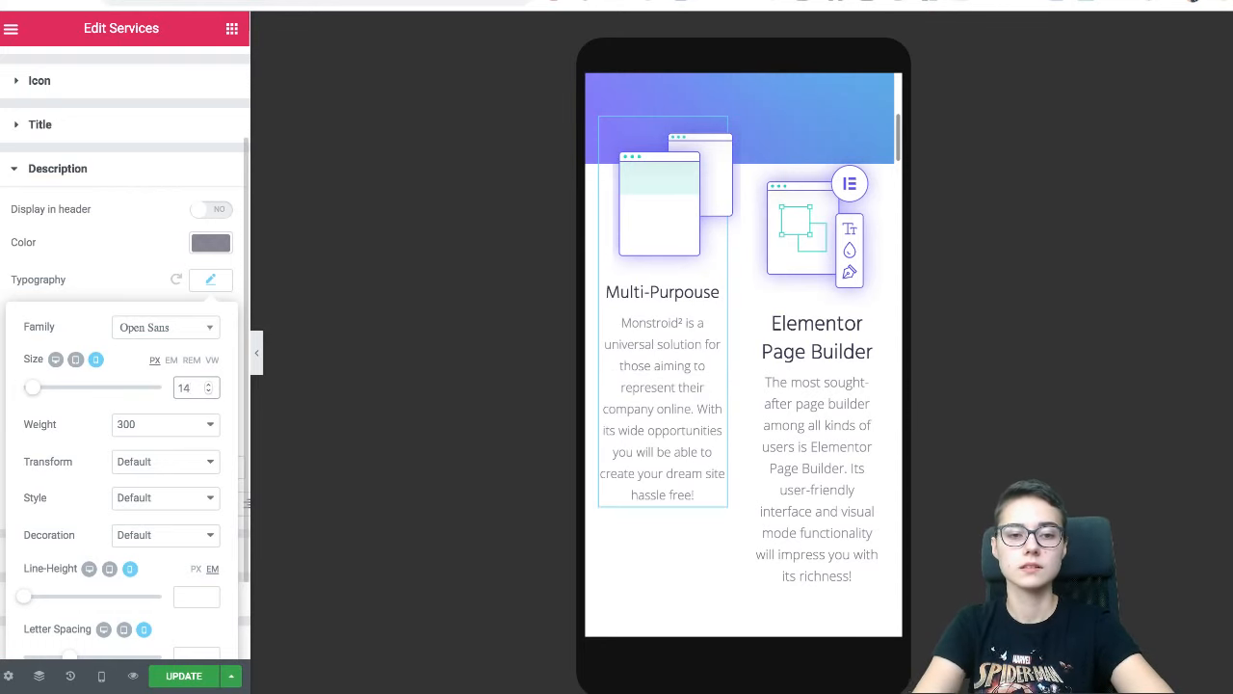
click(133, 241)
scroll(121, 247, up, 3)
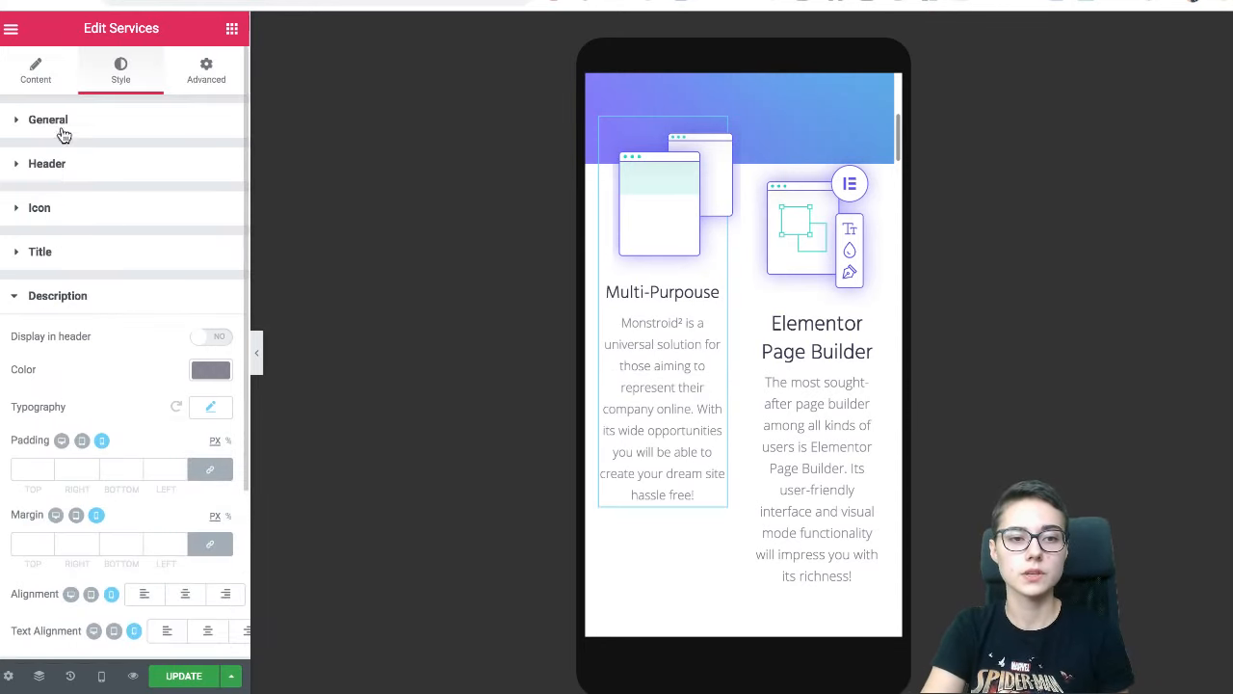
- Look at the Multi-Purpouse widget's Content and Style settings and review the side-by-side blocks in the Mobile preview
click(38, 75)
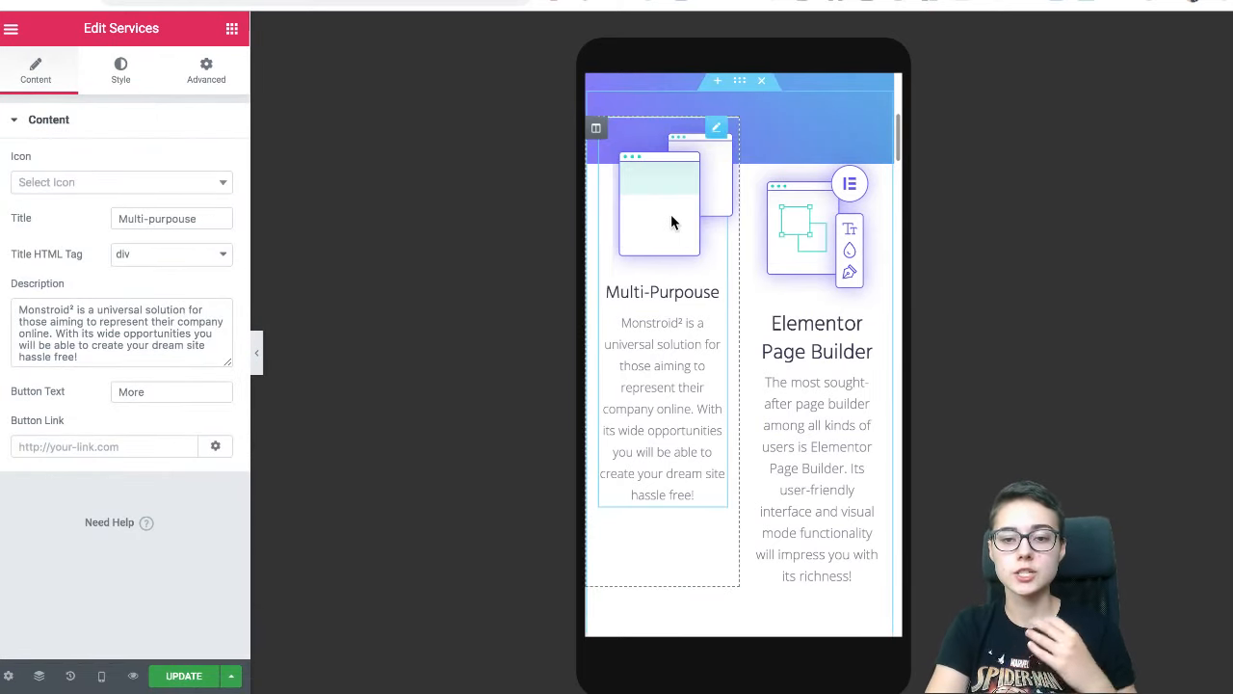
scroll(687, 349, down, 1)
scroll(687, 348, up, 2)
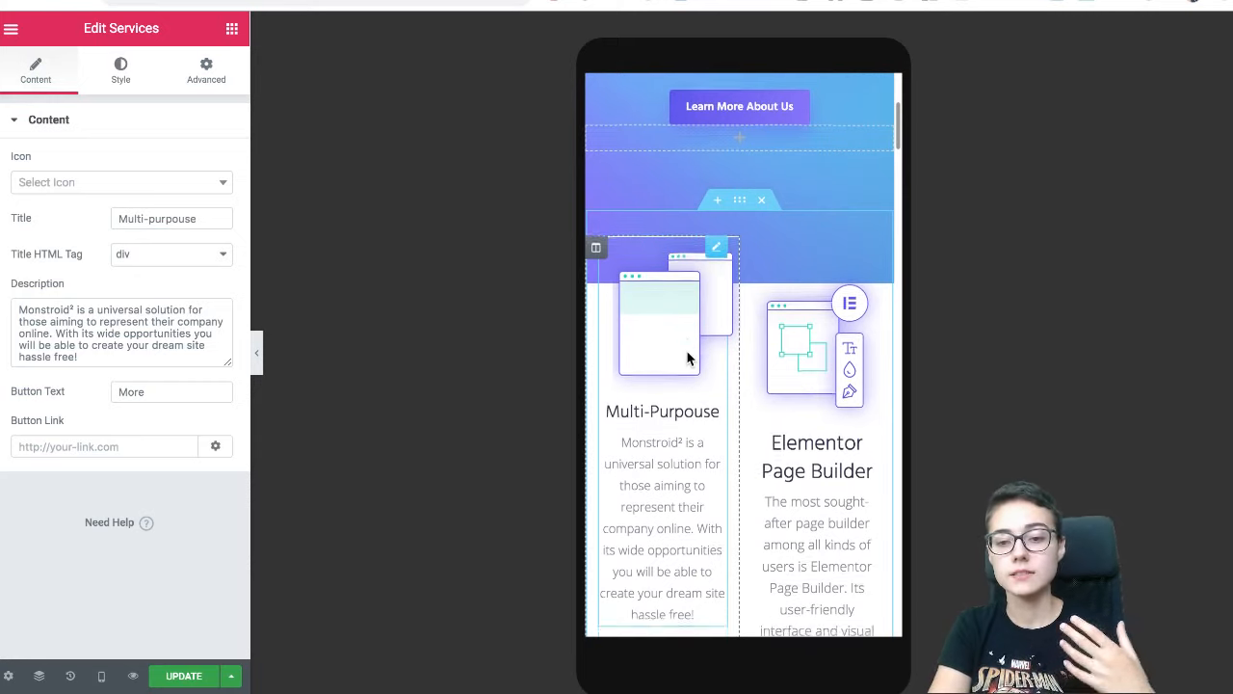
scroll(687, 358, down, 1)
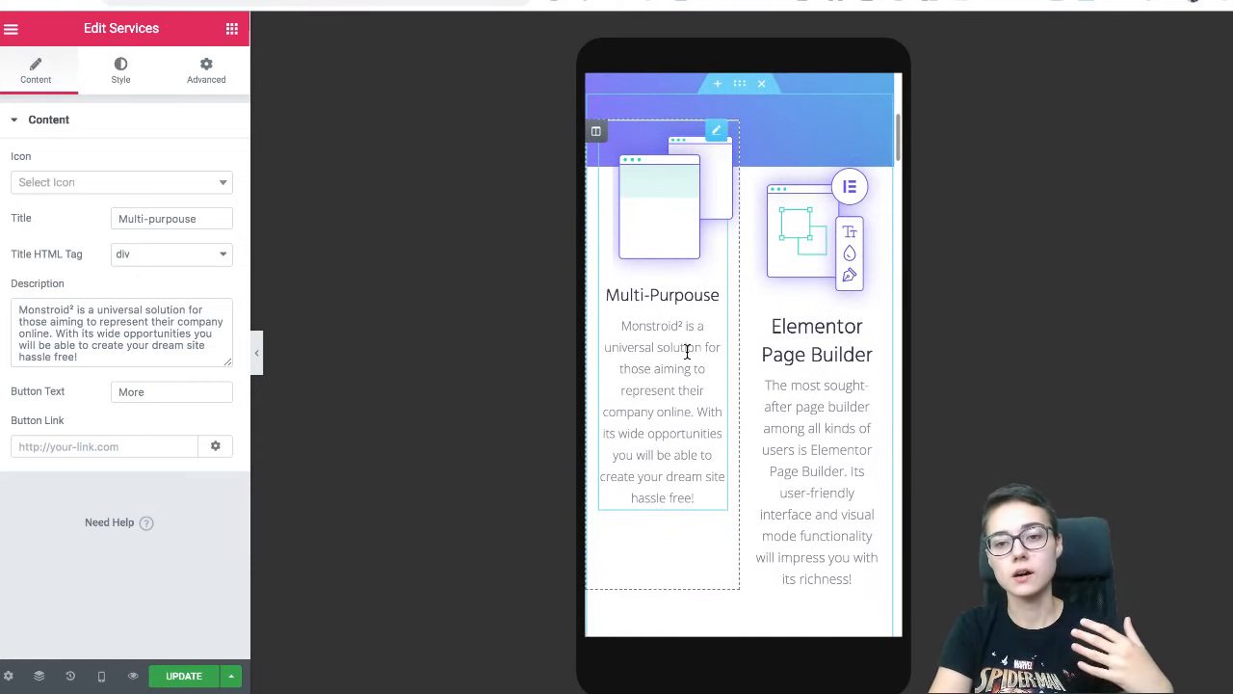
scroll(687, 351, up, 1)
scroll(687, 352, down, 4)
scroll(687, 351, up, 2)
scroll(687, 351, up, 3)
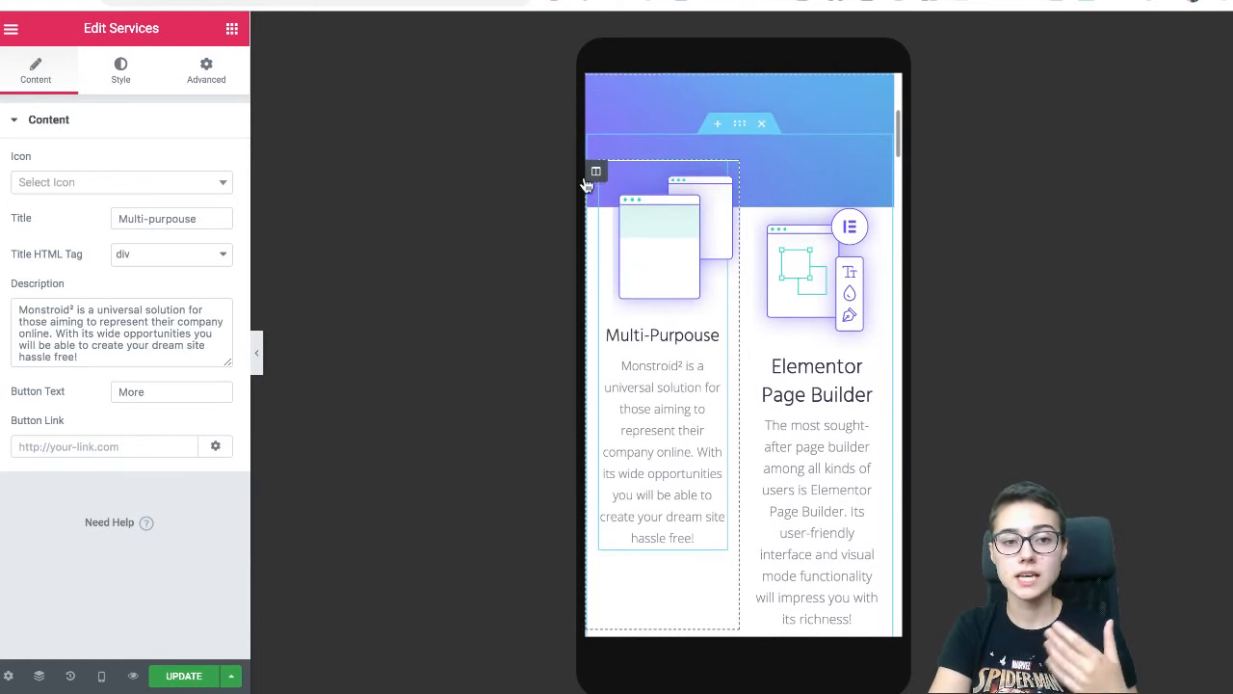
click(122, 79)
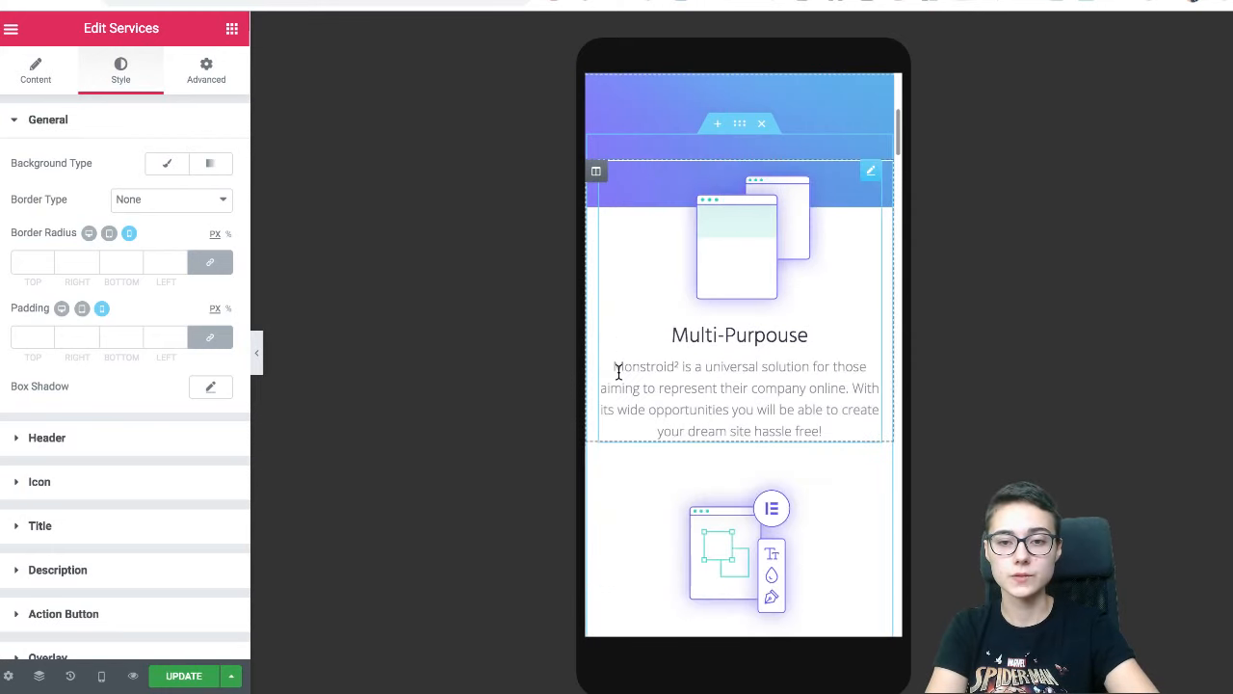
- Try mobile widths of 50% and 75% on the device mockup image below the Installation Wizard block, and clear the width value
scroll(651, 355, down, 2)
scroll(650, 356, down, 8)
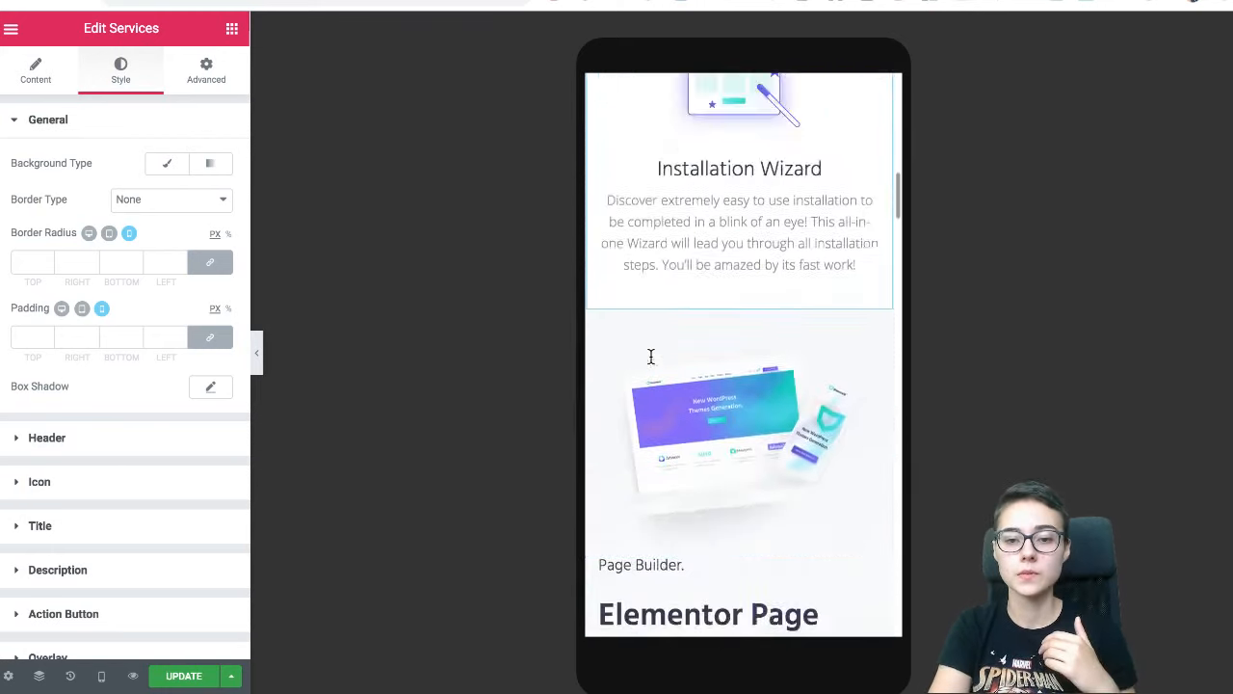
scroll(653, 357, up, 1)
click(785, 343)
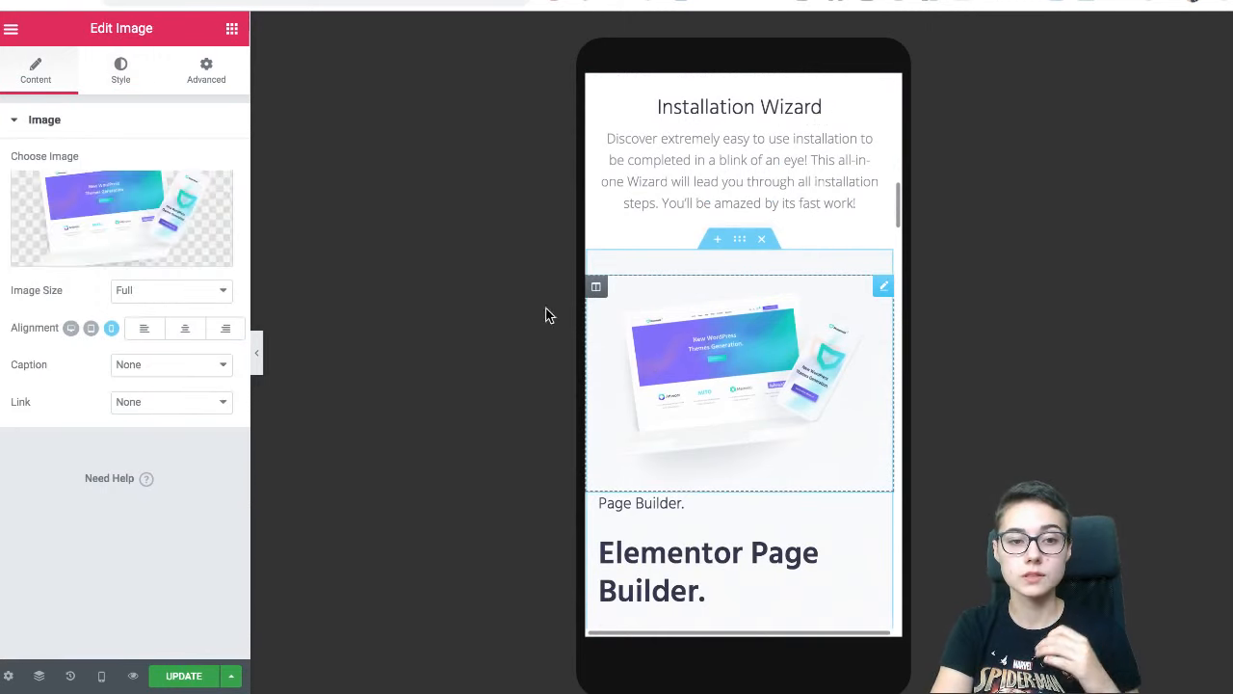
click(120, 70)
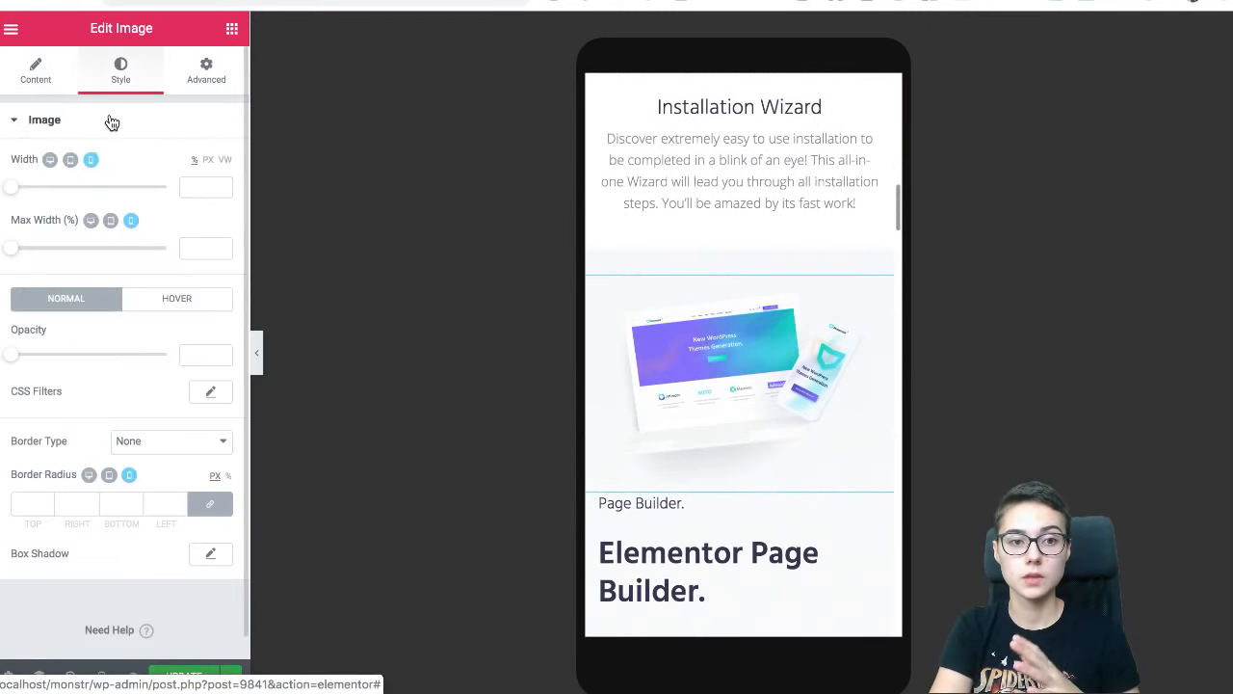
click(92, 193)
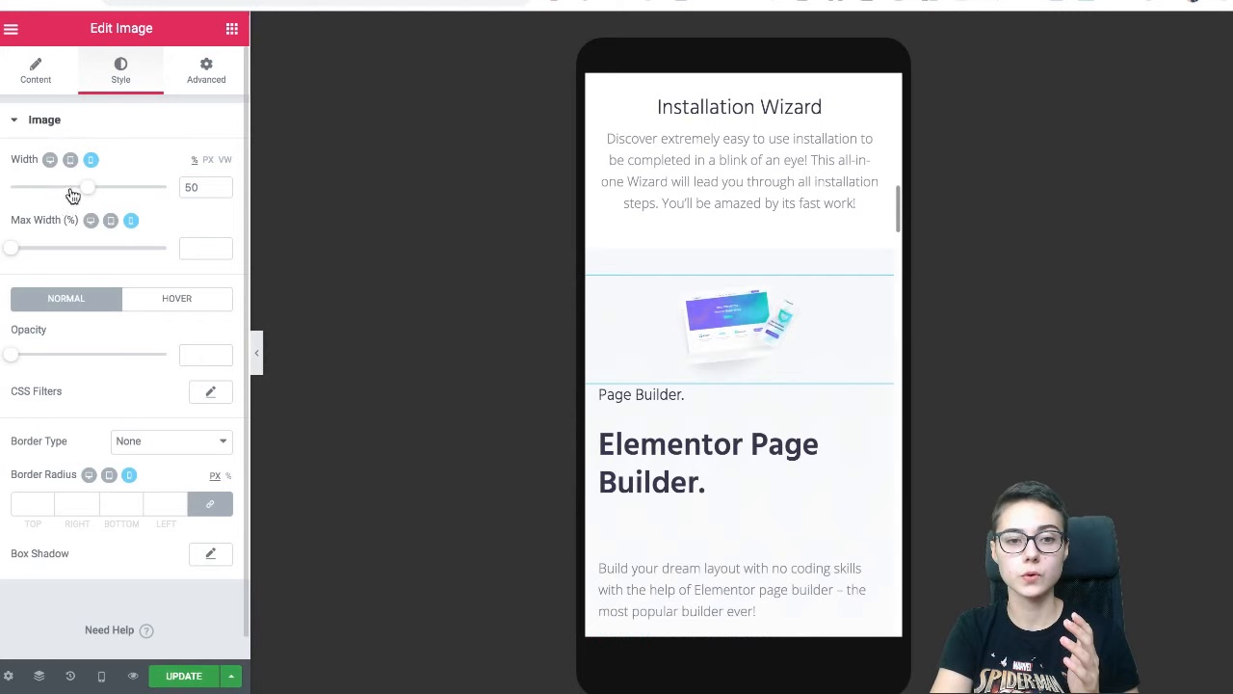
drag(94, 189, 132, 197)
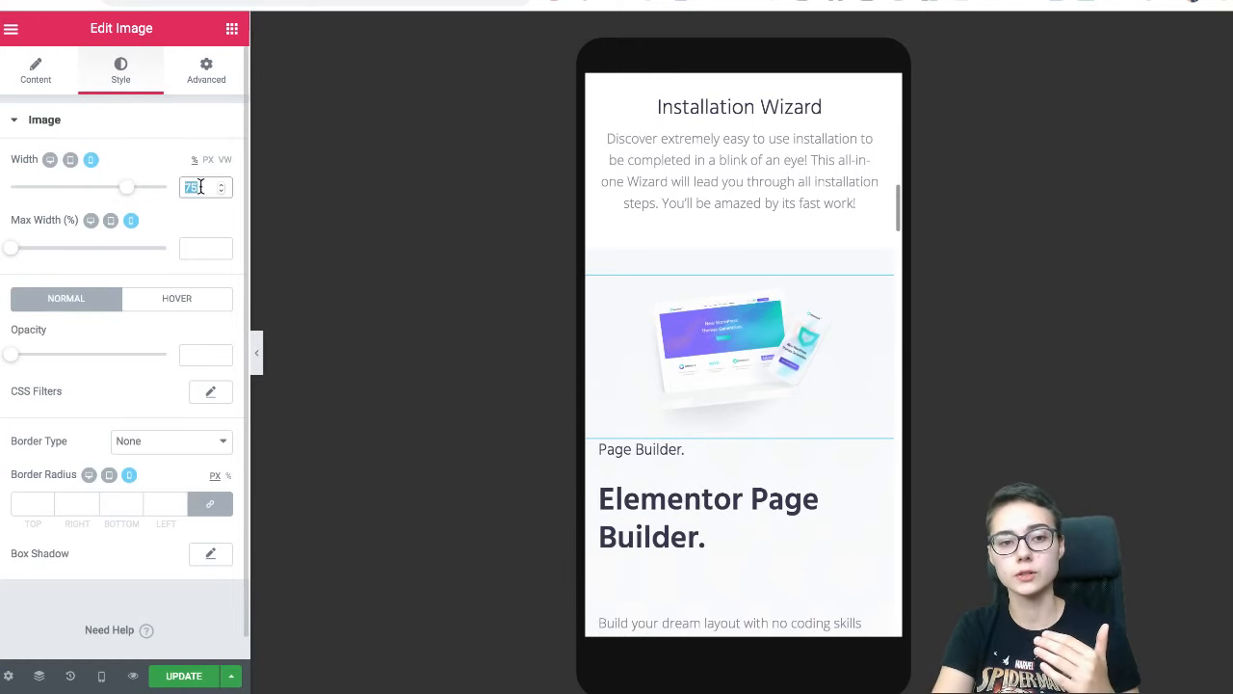
key(BackSpace)
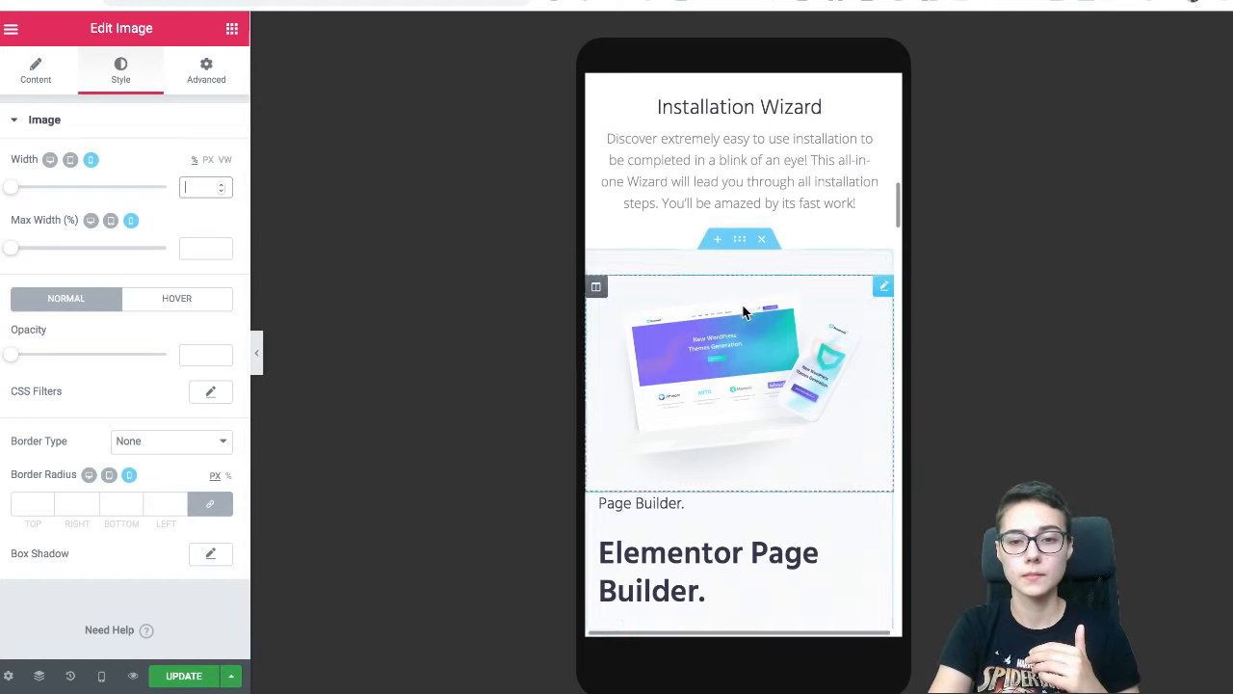
- Review the mobile layout around the mockup image and back up through the service blocks to the Multi-Purpouse block
scroll(742, 311, down, 5)
scroll(743, 310, up, 6)
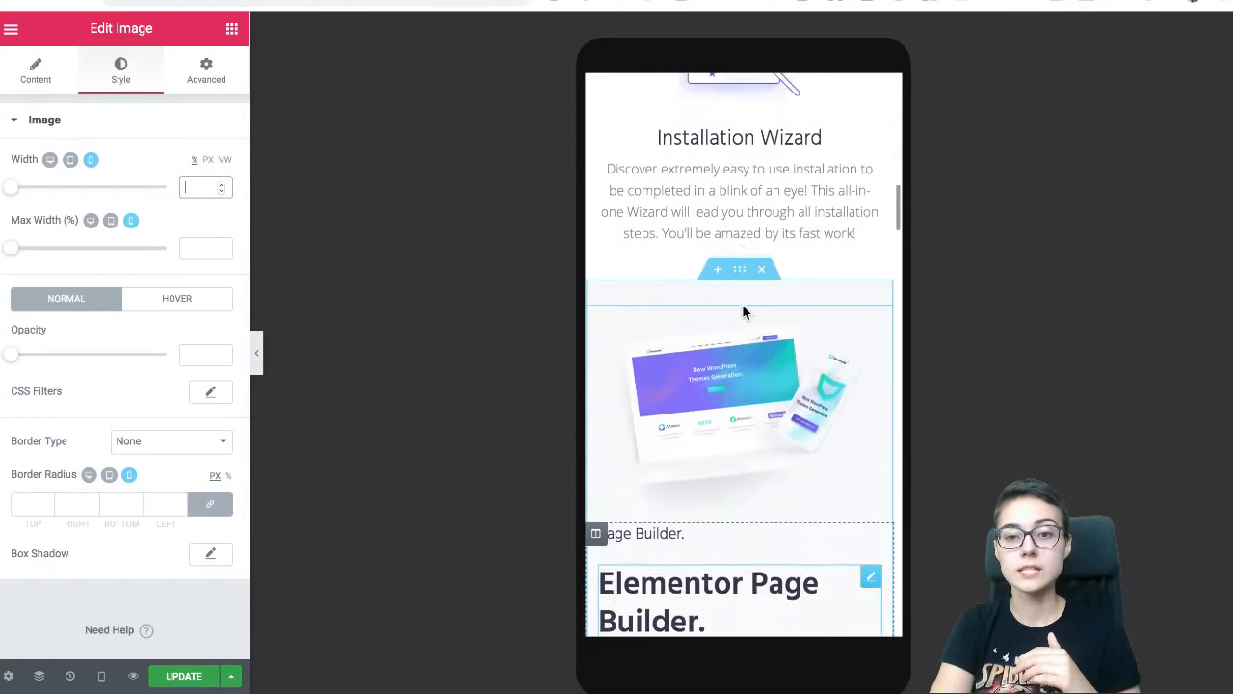
scroll(743, 311, up, 5)
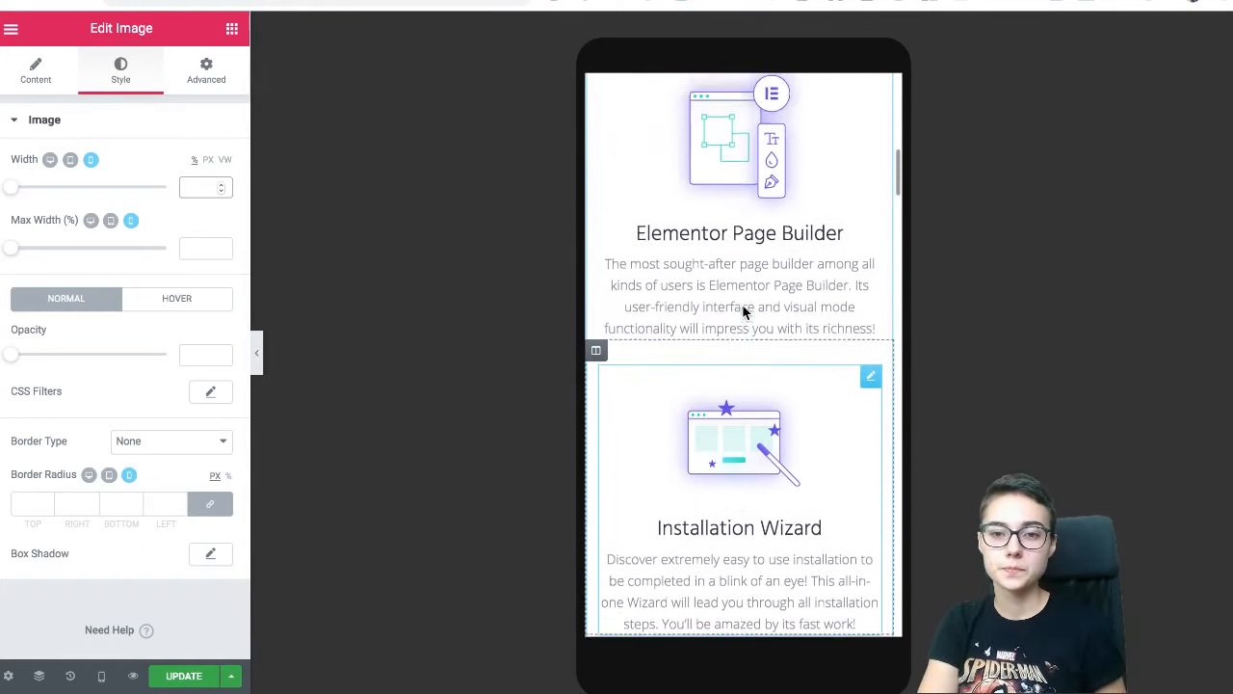
scroll(742, 312, up, 2)
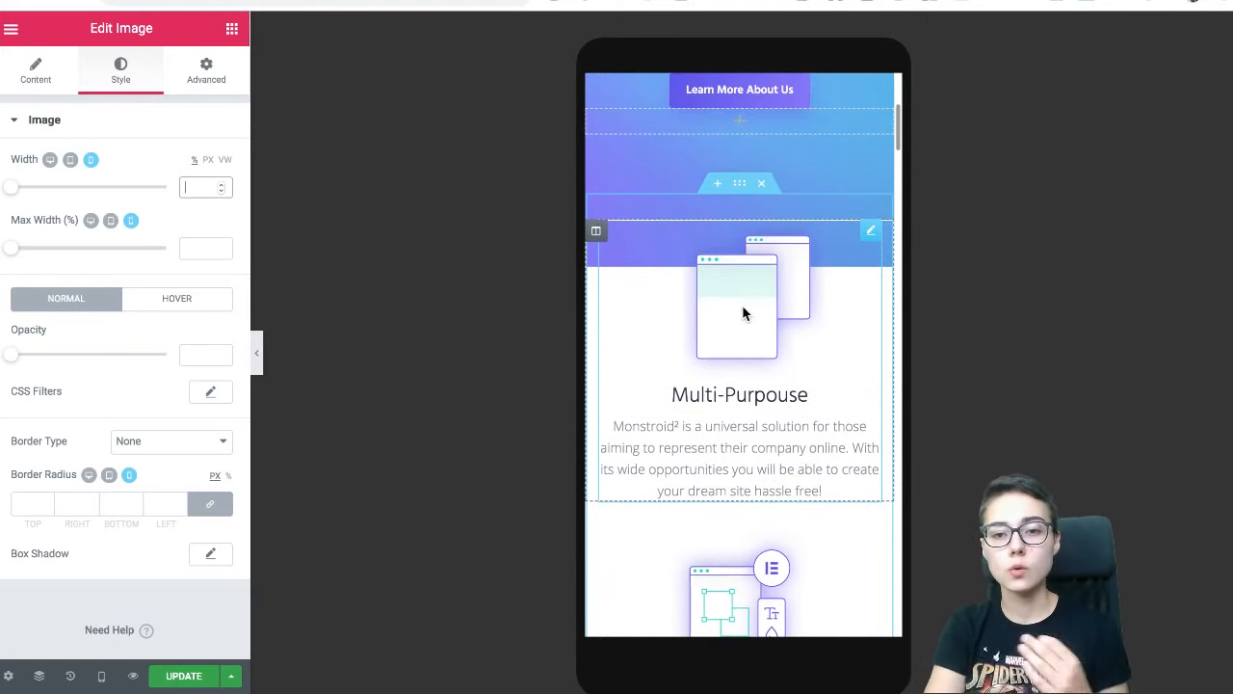
- Compare the three service blocks in the Desktop preview and return to the Mobile preview
scroll(658, 259, down, 2)
scroll(652, 209, up, 1)
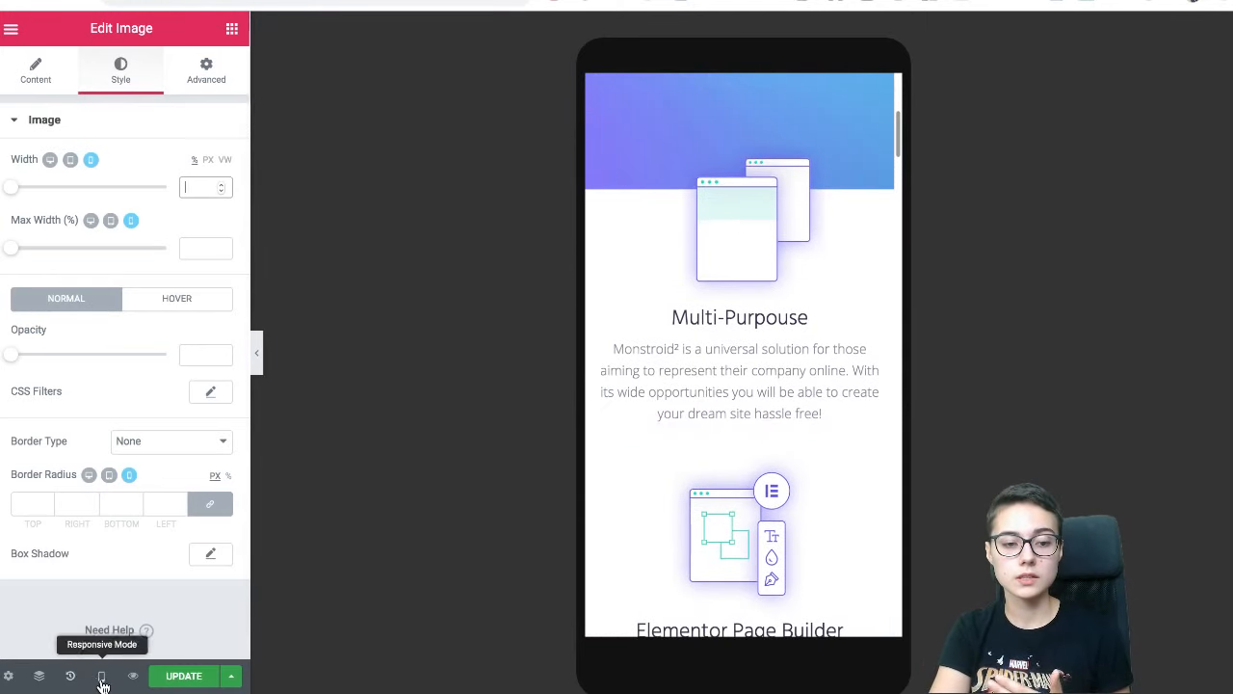
mouse_move(101, 653)
click(115, 577)
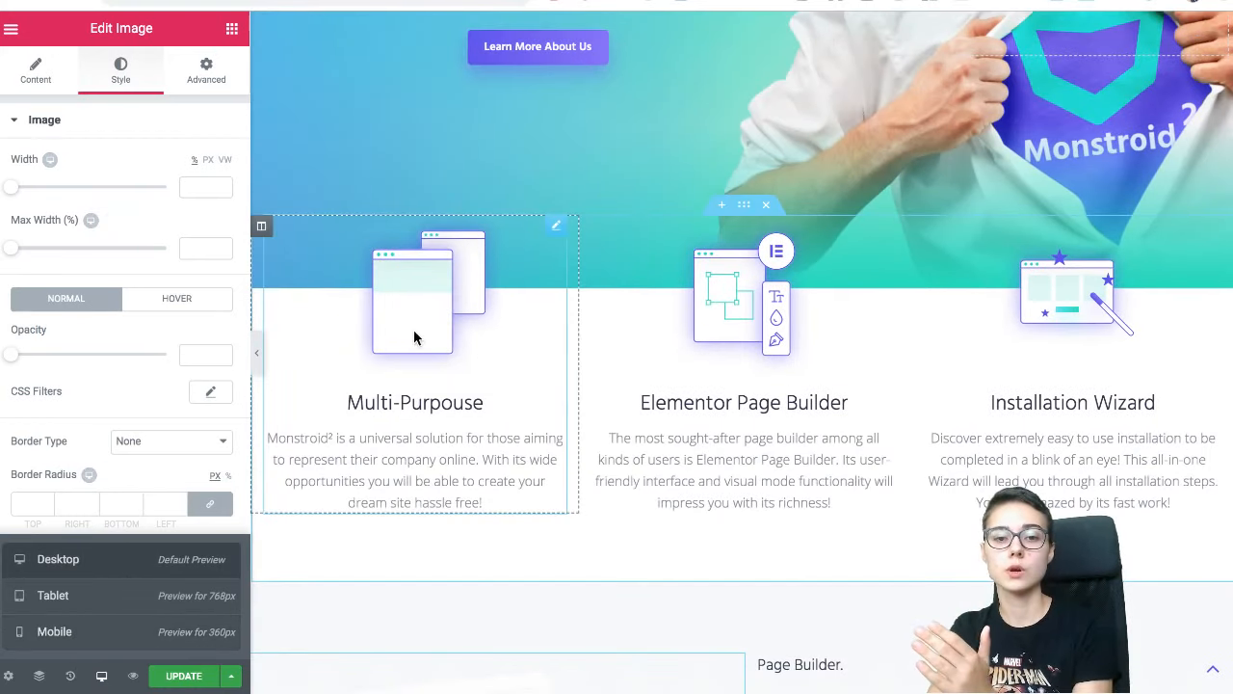
click(415, 332)
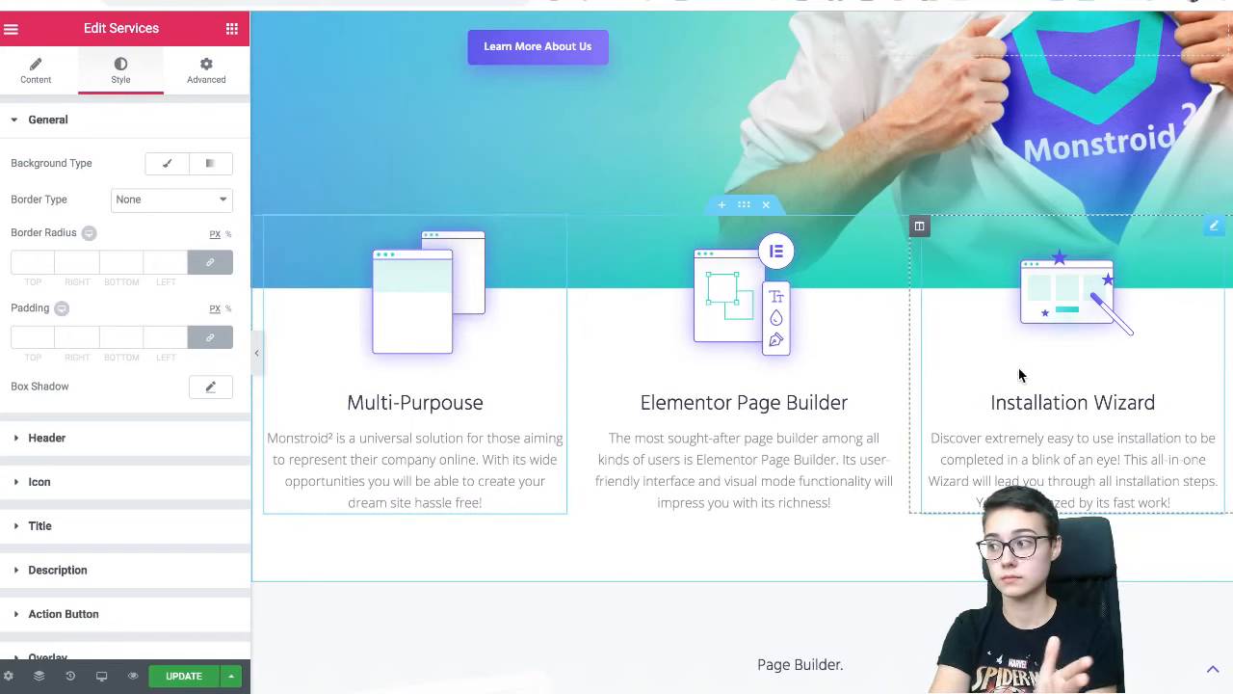
click(101, 675)
click(110, 636)
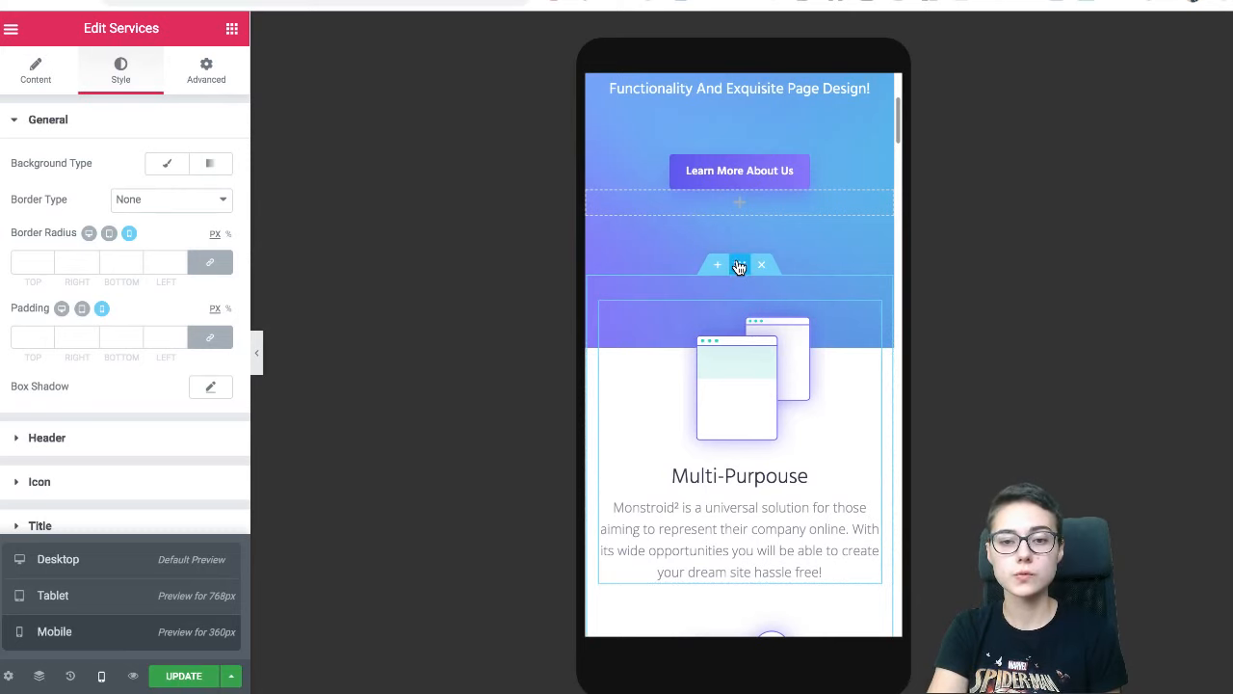
- Try reversing the column order on mobile for the service blocks section and check the resulting block order
click(739, 267)
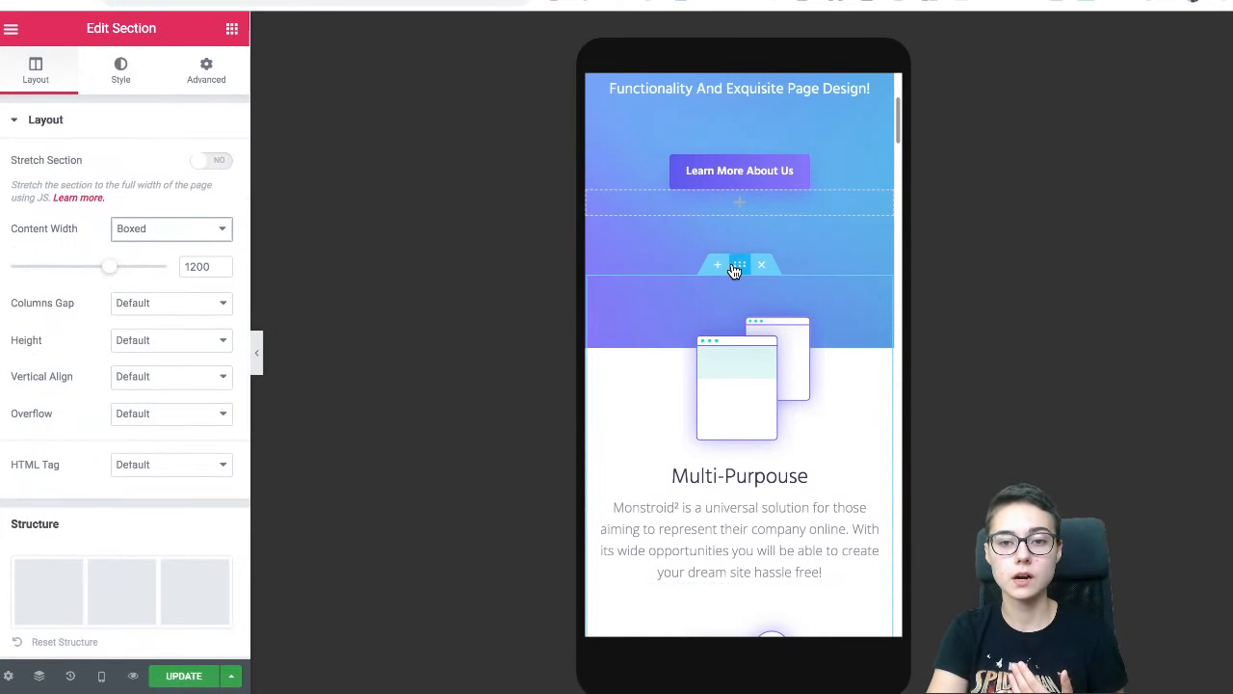
click(208, 86)
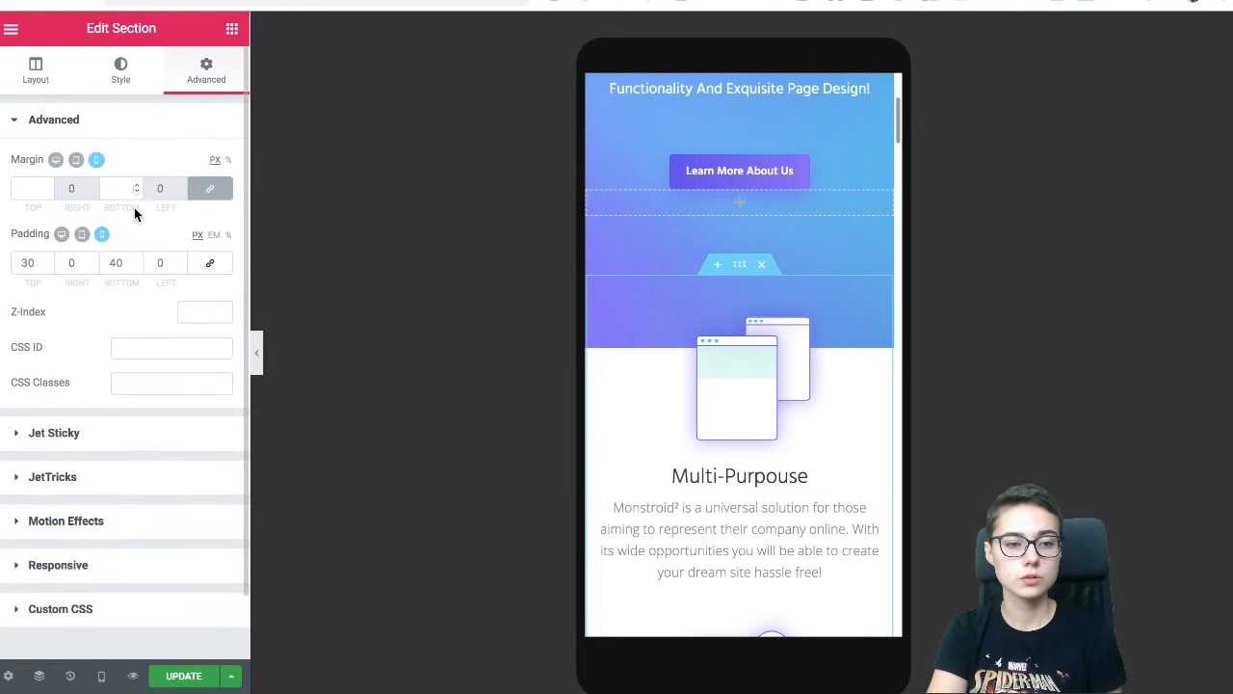
click(106, 564)
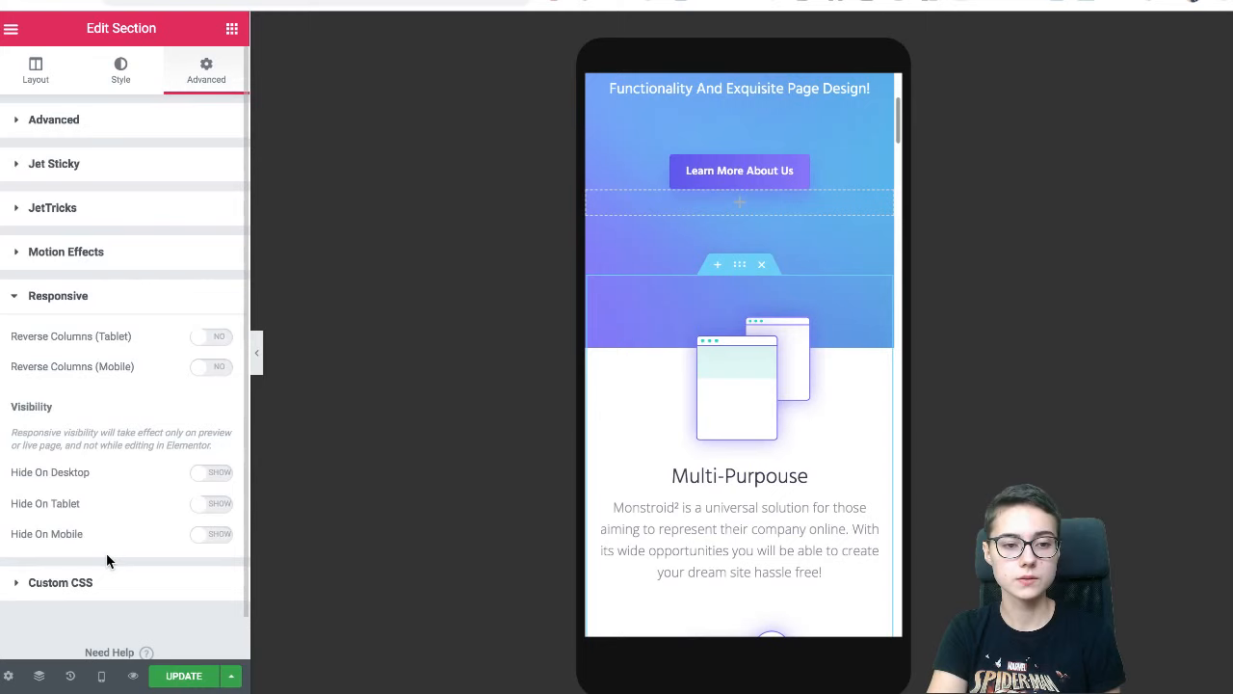
click(205, 372)
scroll(679, 342, down, 3)
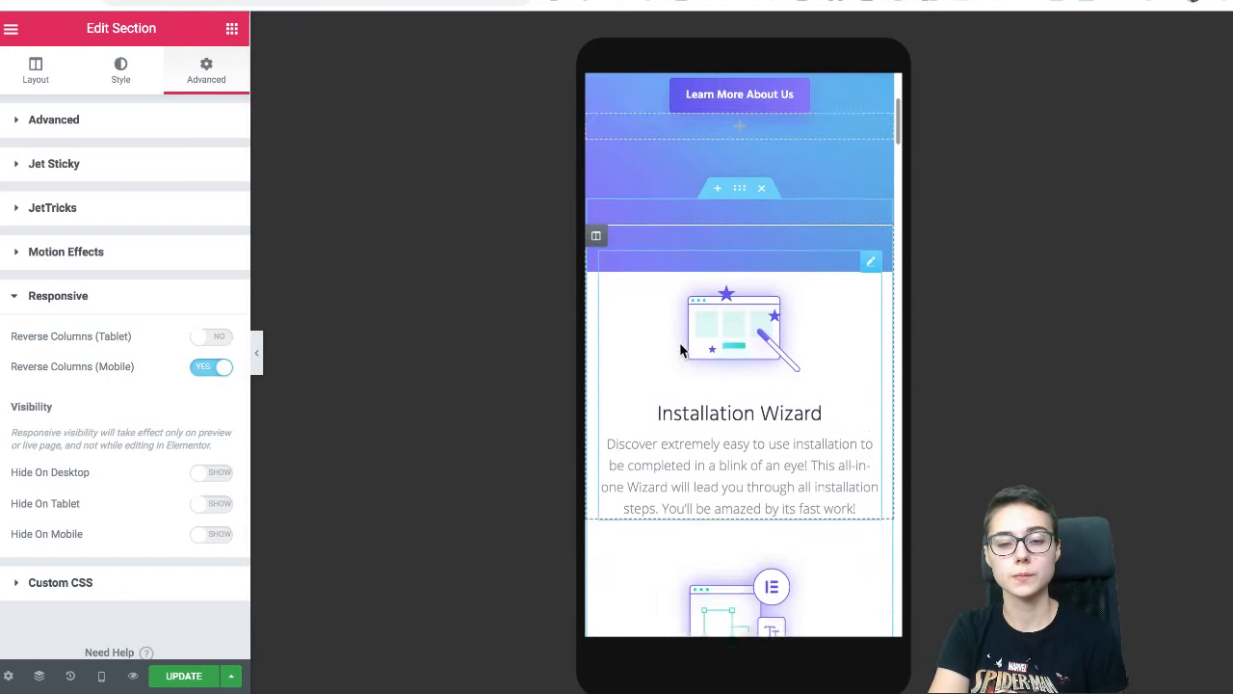
scroll(680, 342, down, 3)
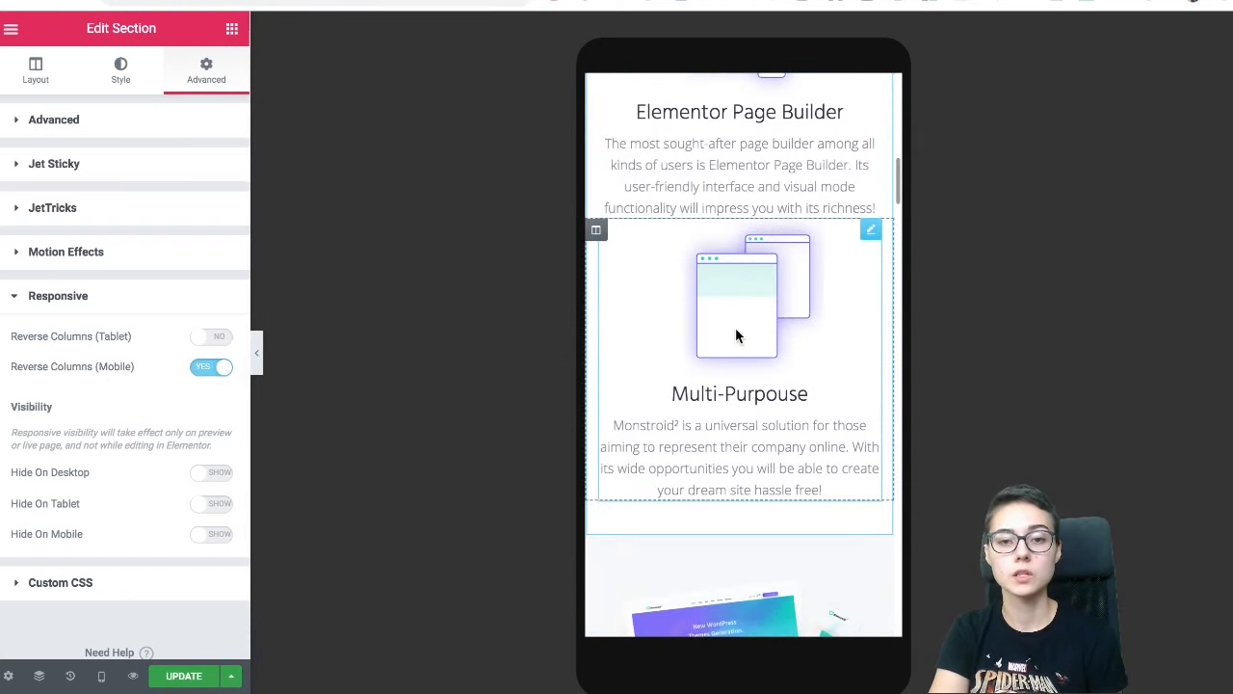
scroll(694, 265, up, 5)
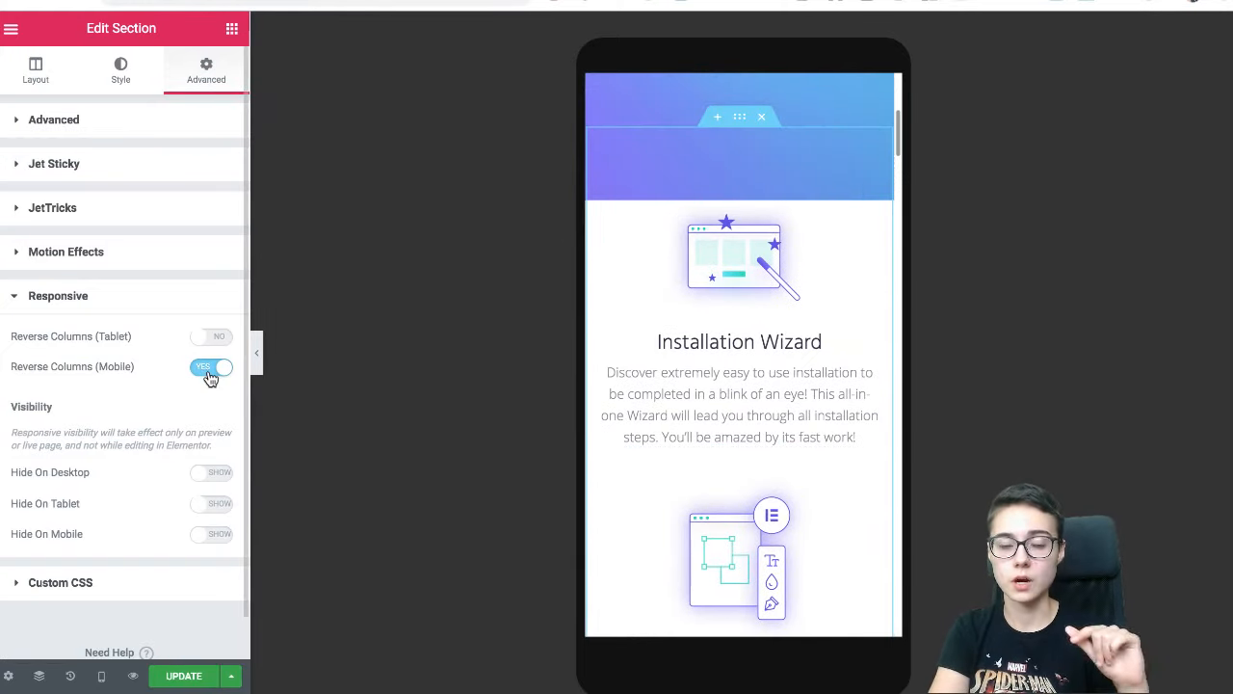
scroll(725, 320, down, 5)
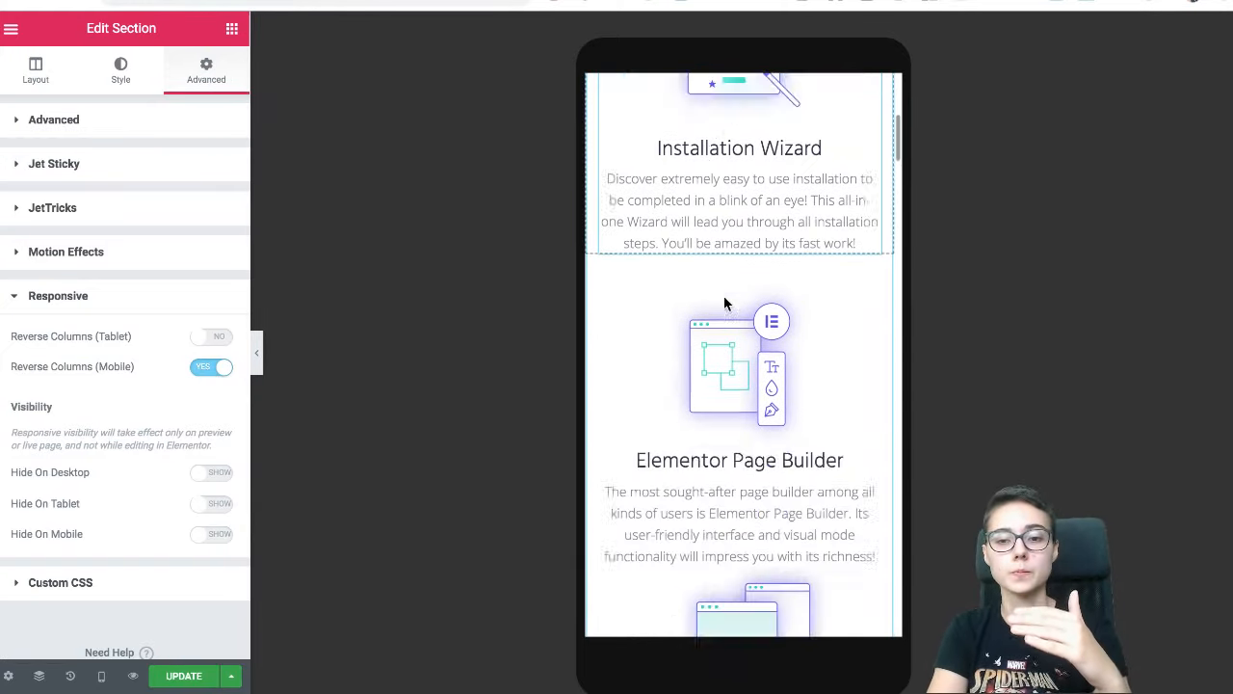
scroll(710, 340, up, 5)
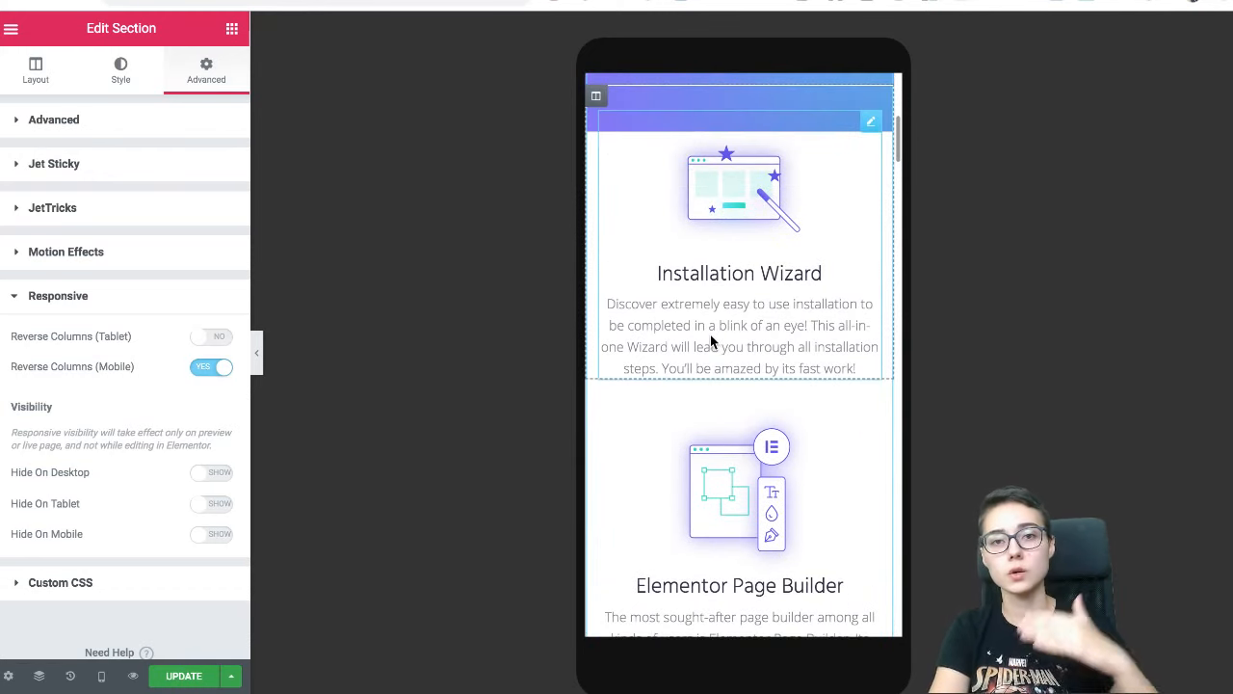
scroll(688, 273, down, 5)
scroll(688, 272, up, 5)
- Turn off mobile column reversal for the service blocks section
click(214, 367)
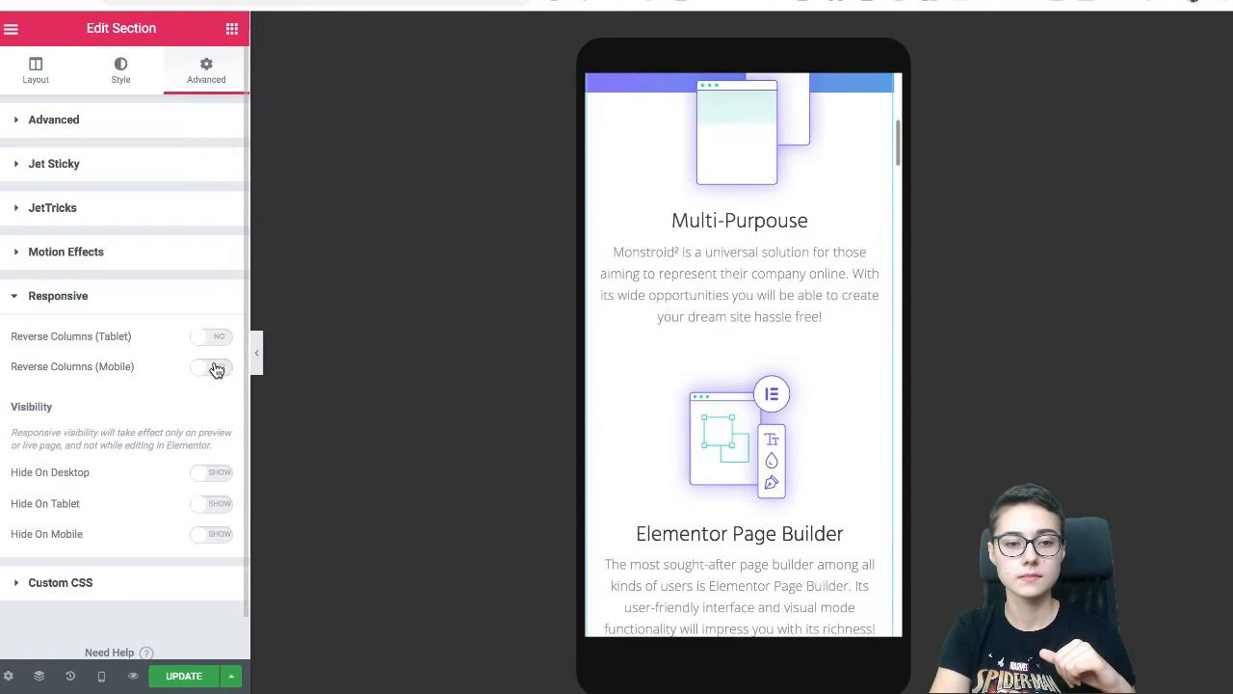
scroll(718, 324, up, 4)
scroll(717, 324, down, 1)
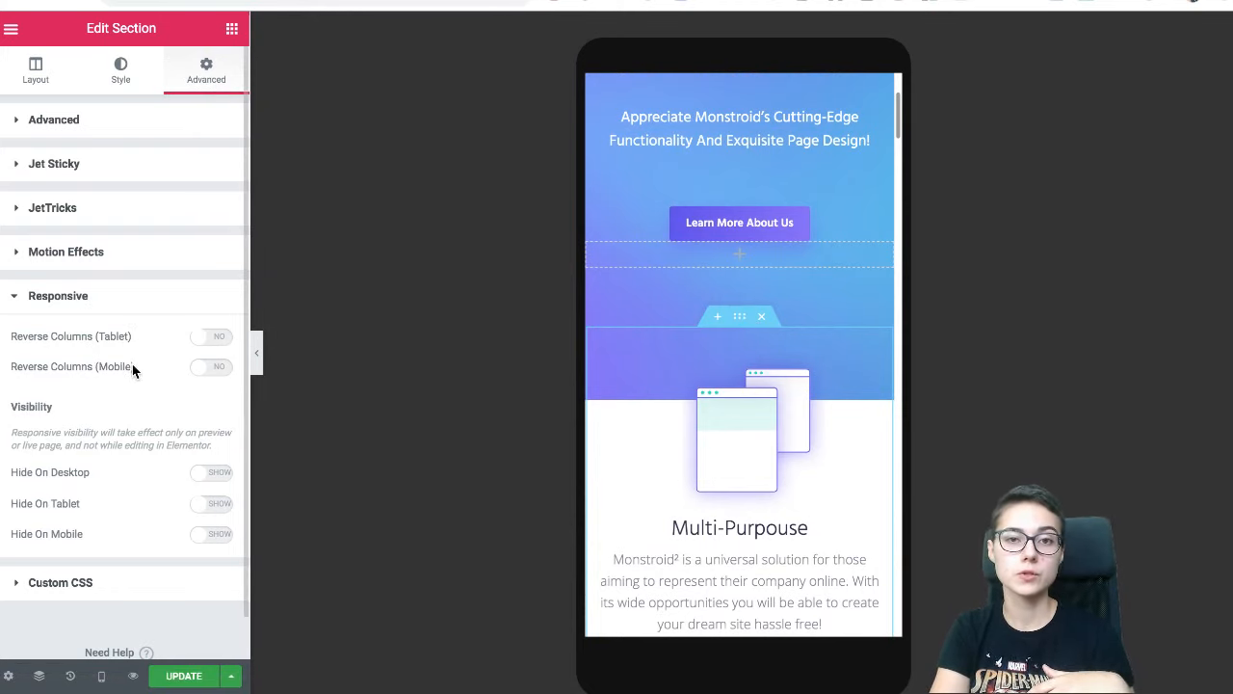
- Set the Multi-Purpouse column's mobile margin and padding to 0 px on all sides
scroll(713, 381, down, 5)
scroll(713, 382, up, 4)
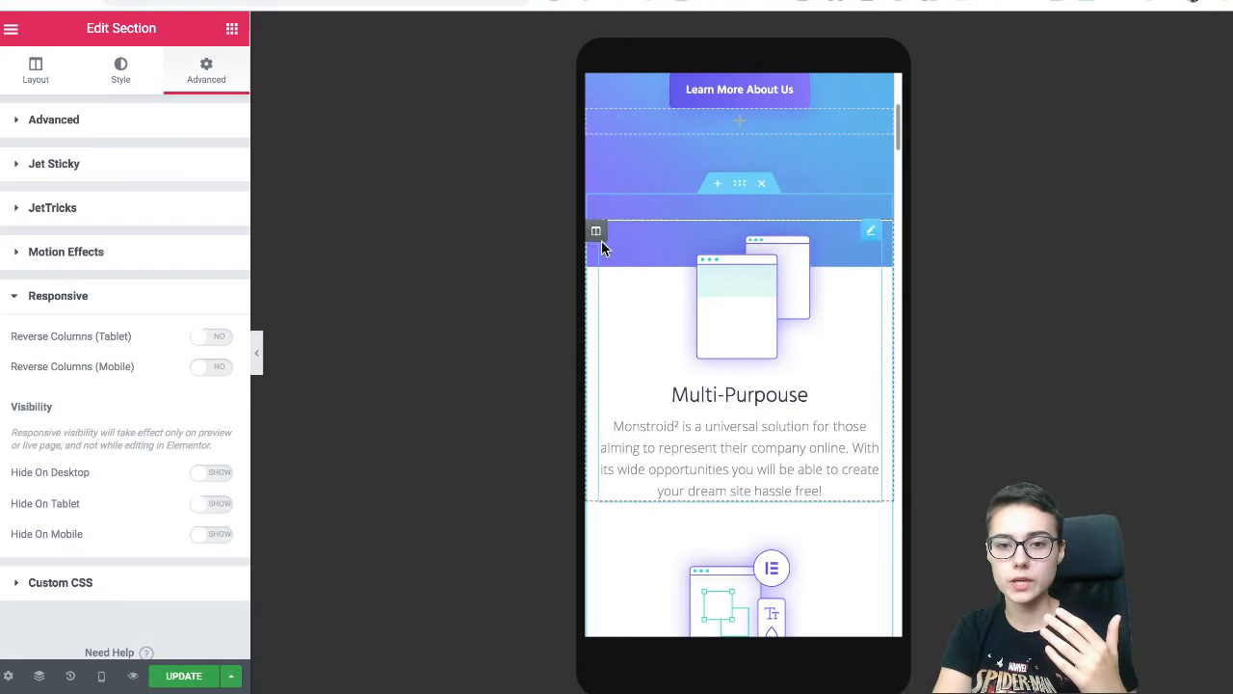
click(596, 231)
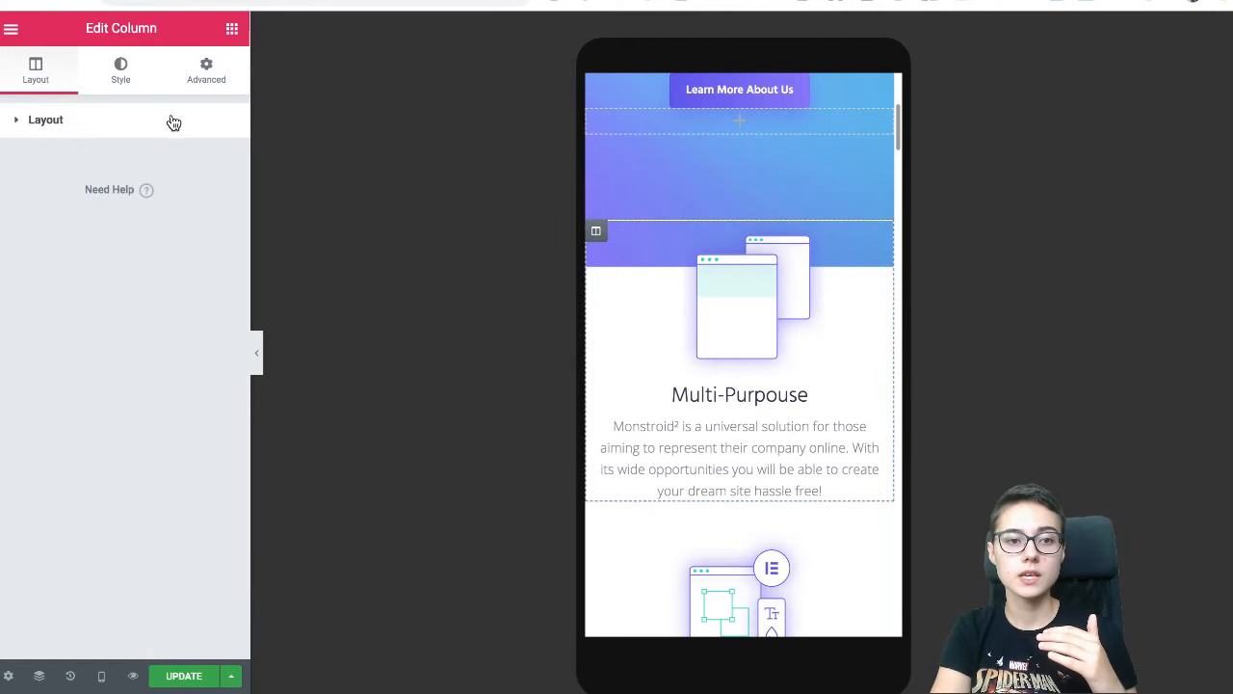
click(202, 85)
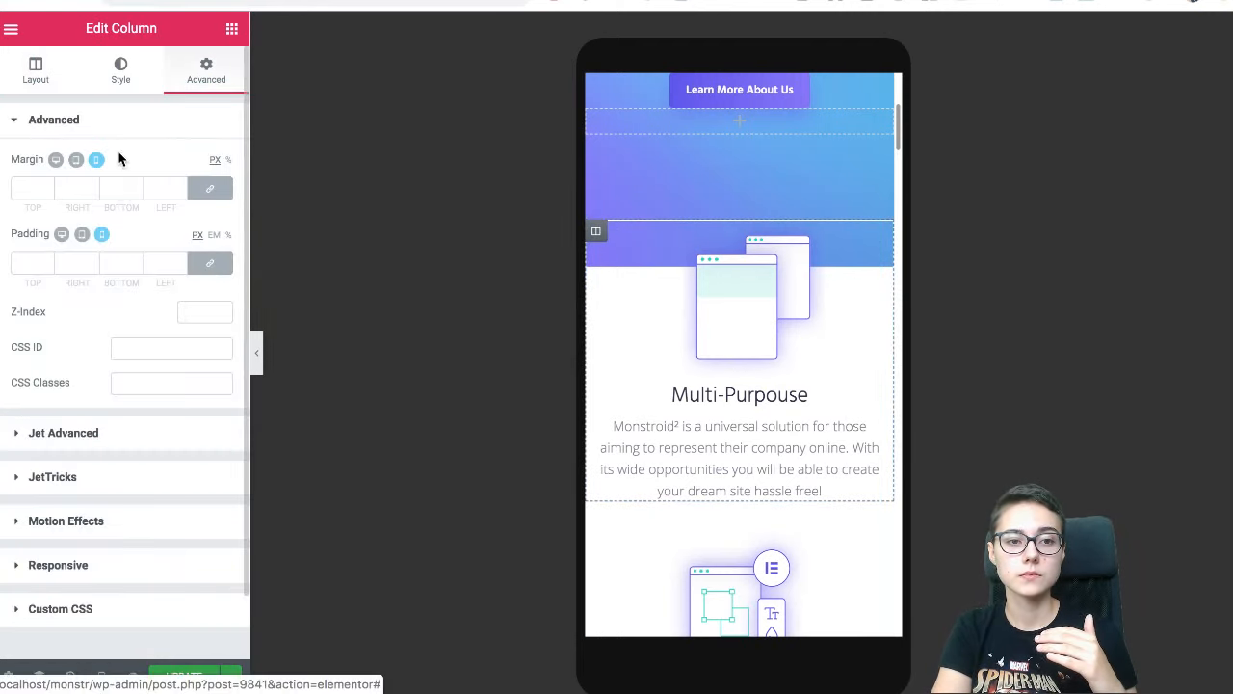
click(40, 191)
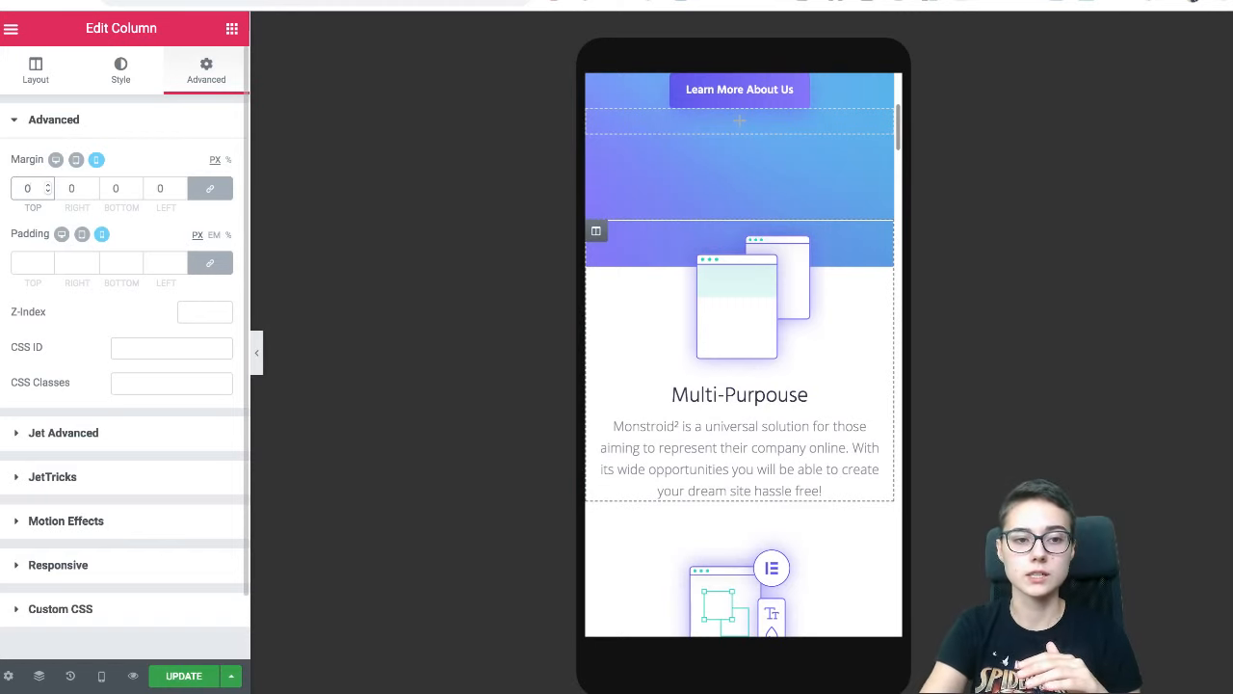
click(31, 262)
text(0)
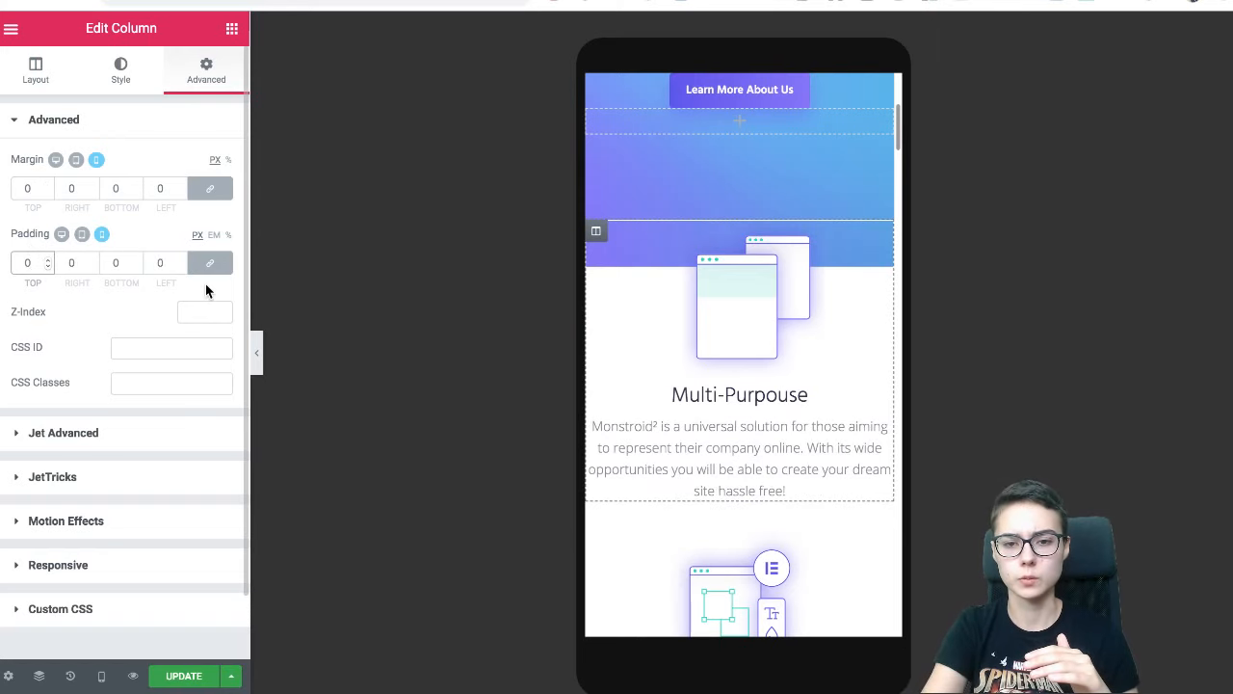
scroll(752, 427, down, 1)
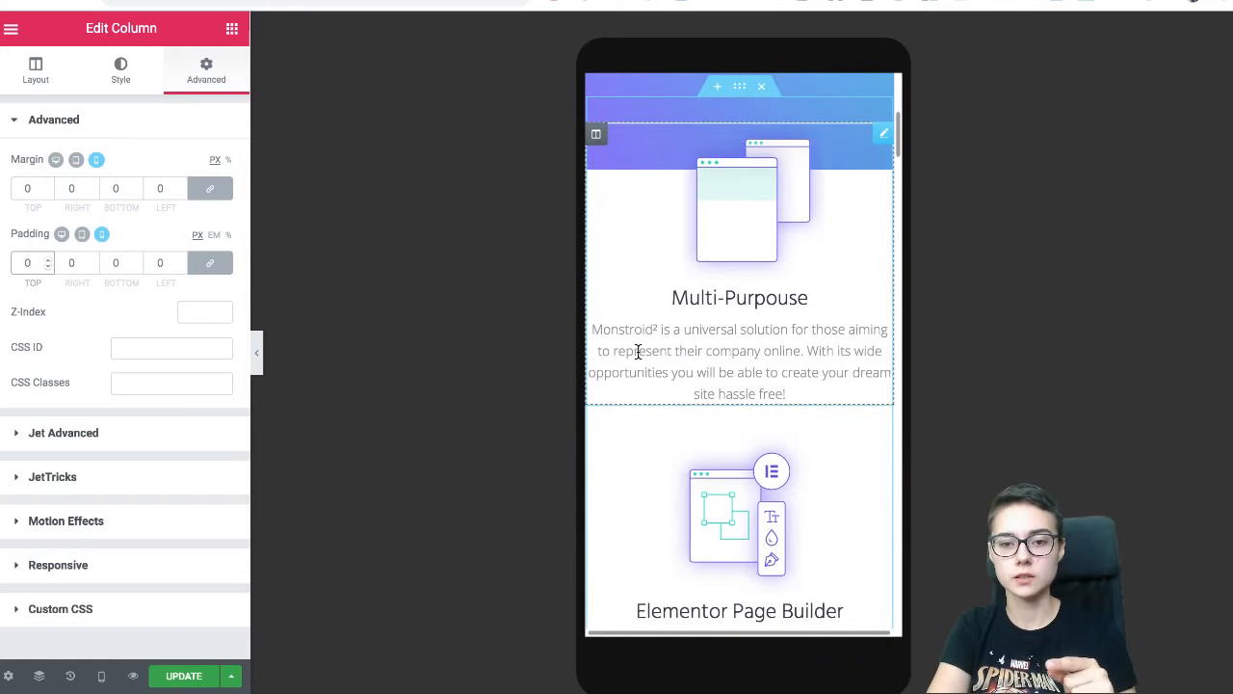
scroll(647, 373, down, 1)
scroll(647, 373, up, 2)
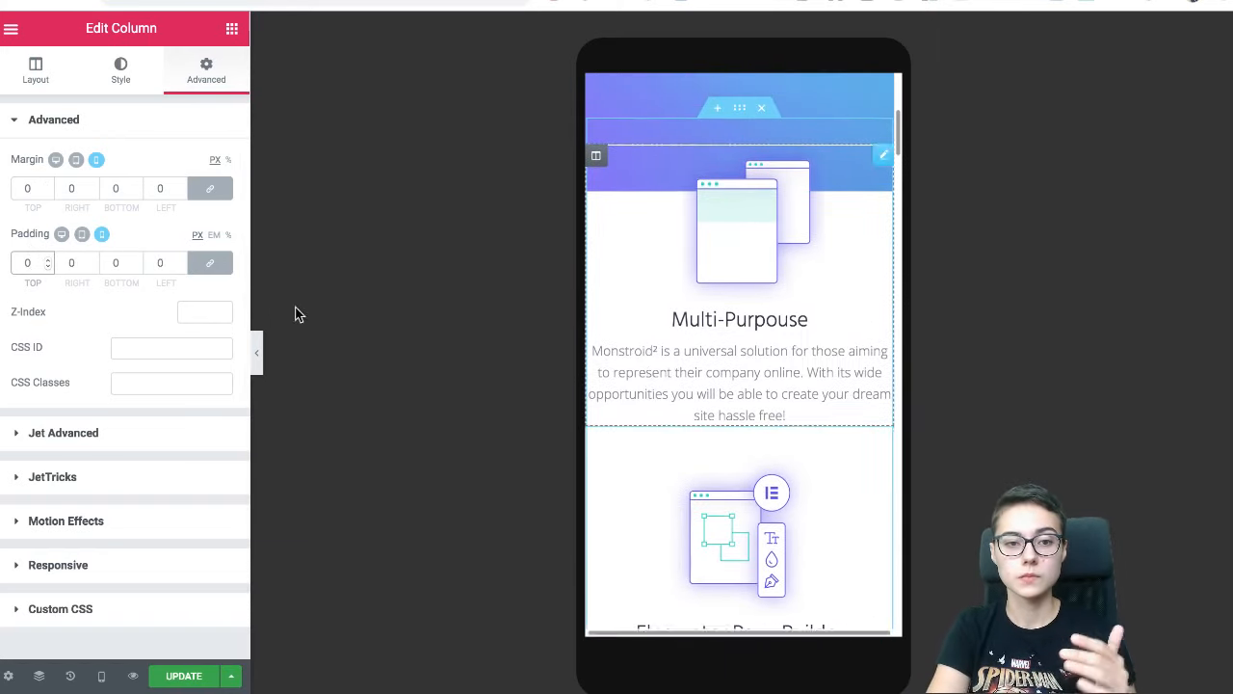
- Unlink the Multi-Purpouse column's mobile padding values and set the right and left padding to 20 px
click(215, 265)
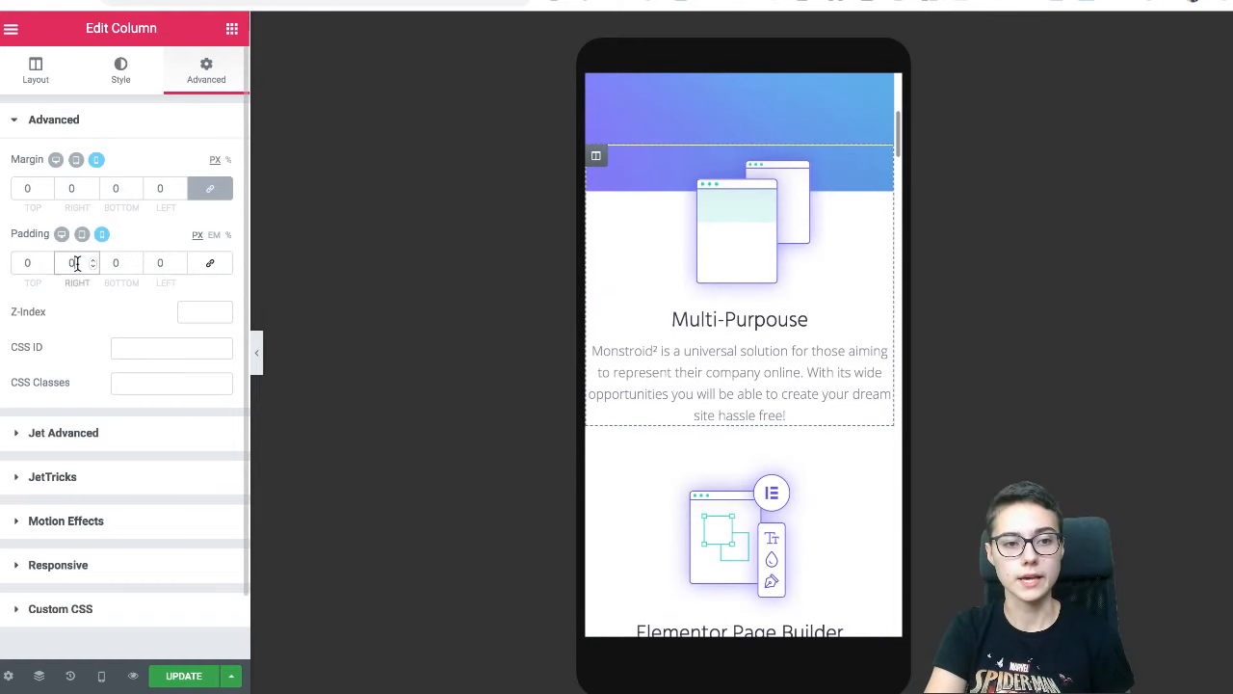
text(20)
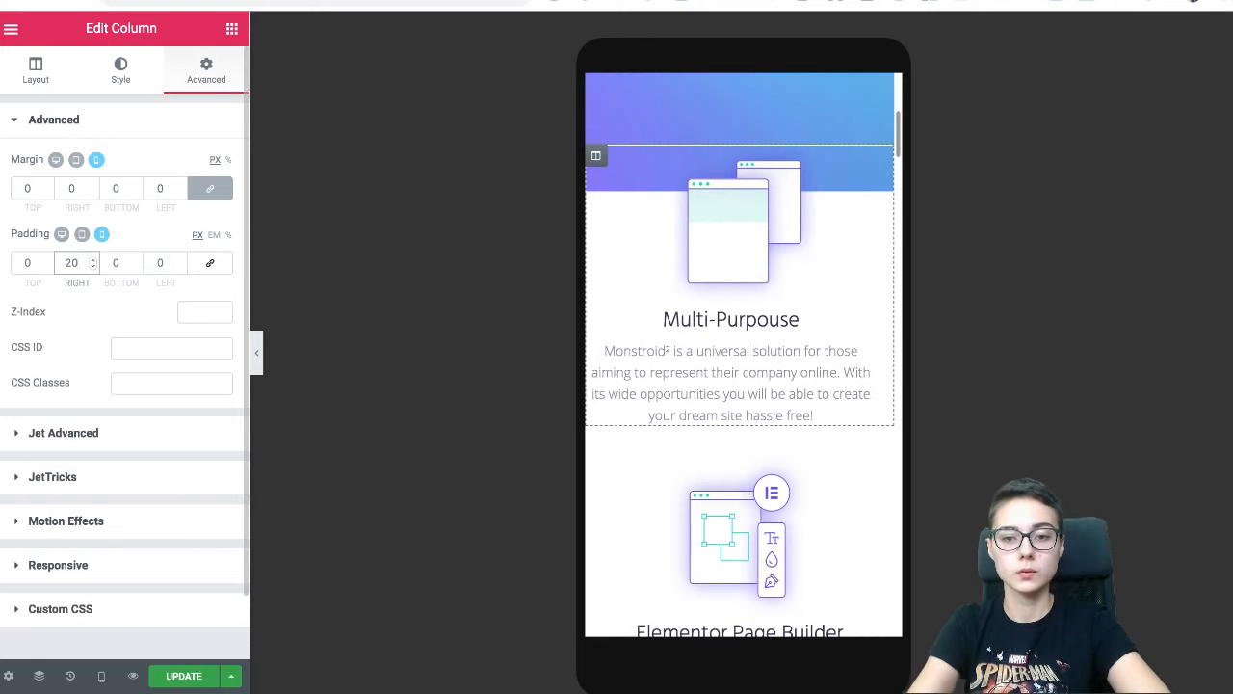
text(20)
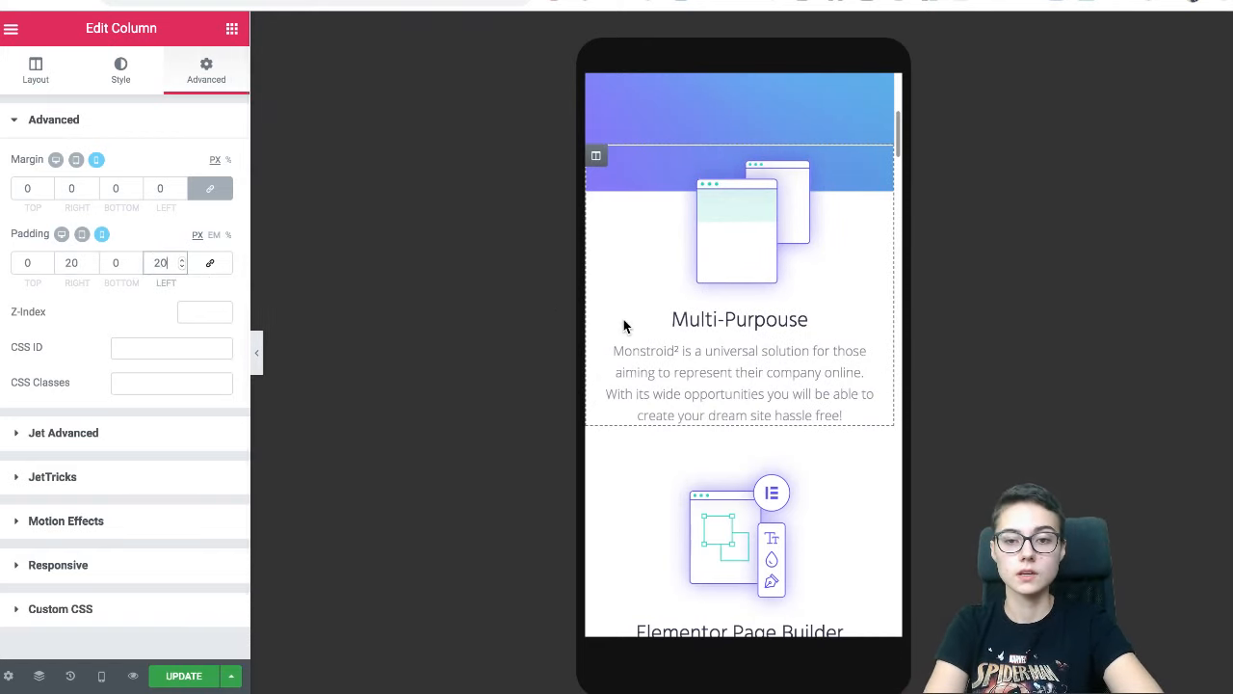
scroll(629, 328, down, 2)
scroll(629, 328, up, 4)
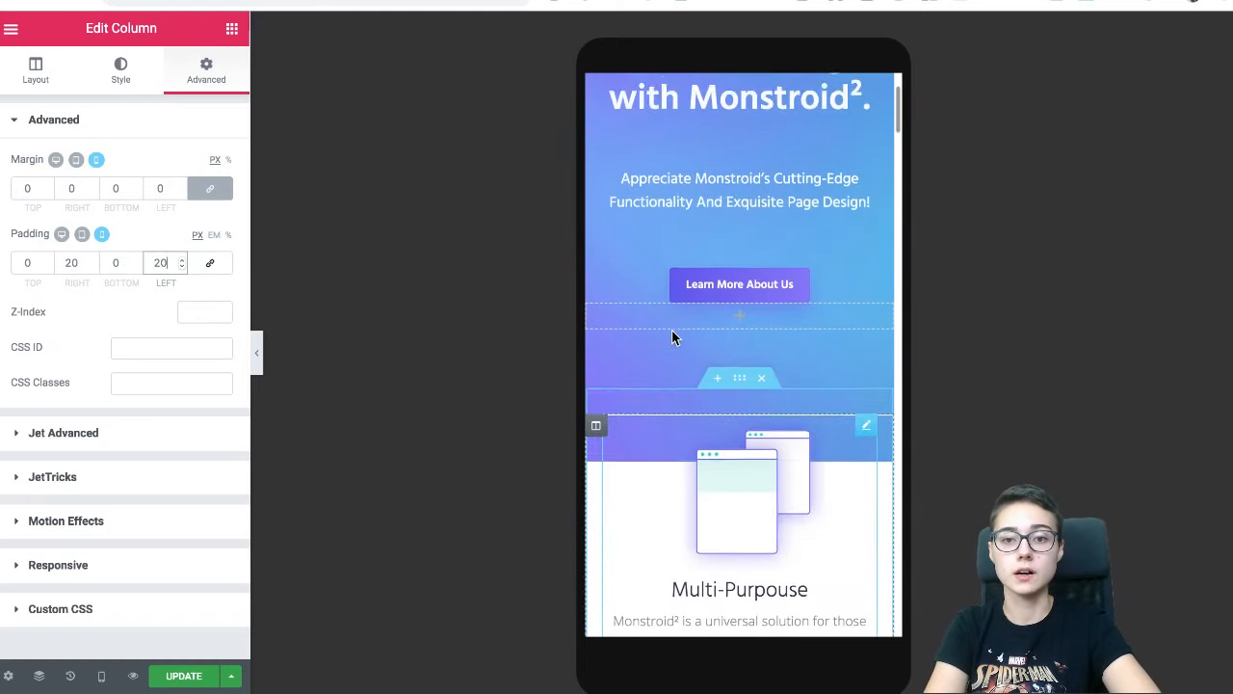
- Review the mobile spacing of the service blocks, the device mockup image and the Elementor Page Builder section
scroll(673, 330, down, 6)
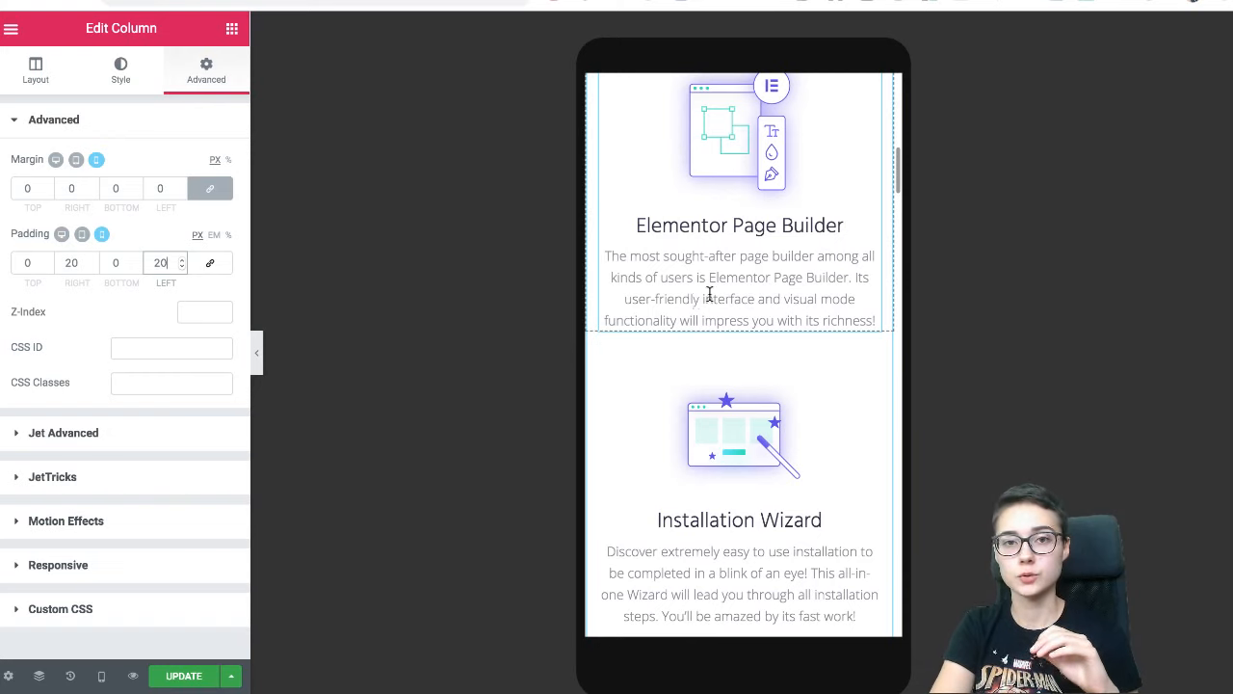
scroll(709, 294, down, 7)
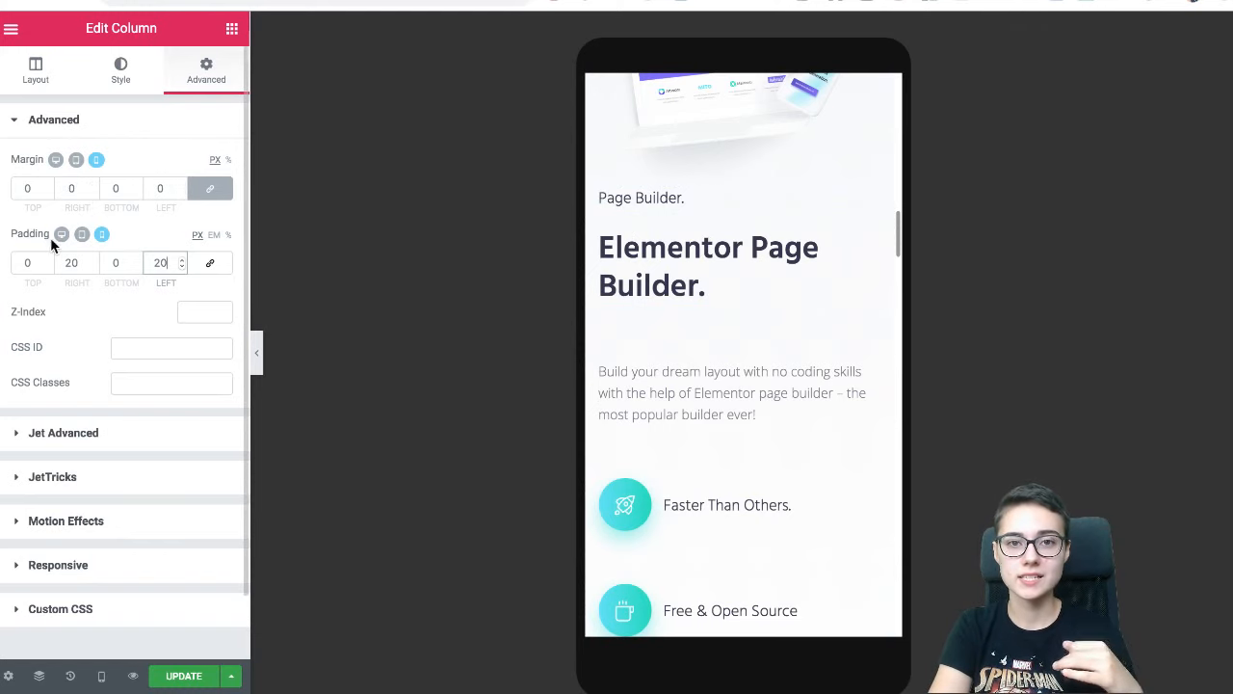
scroll(727, 289, up, 4)
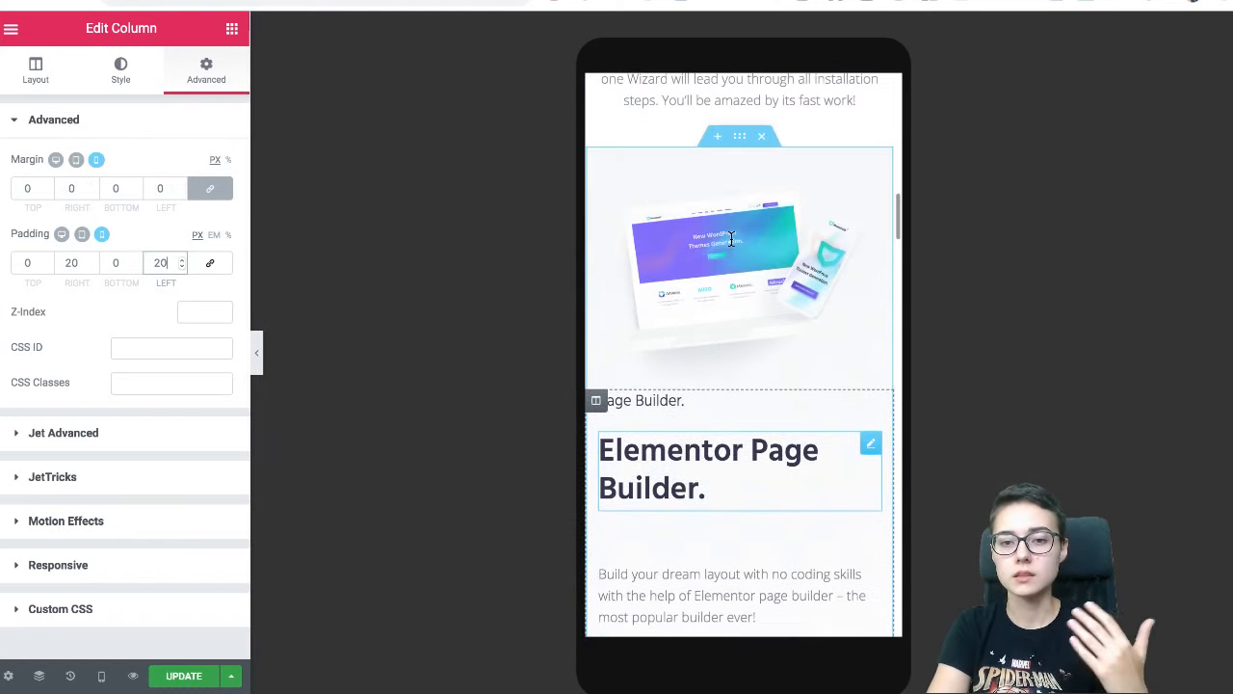
scroll(730, 244, up, 6)
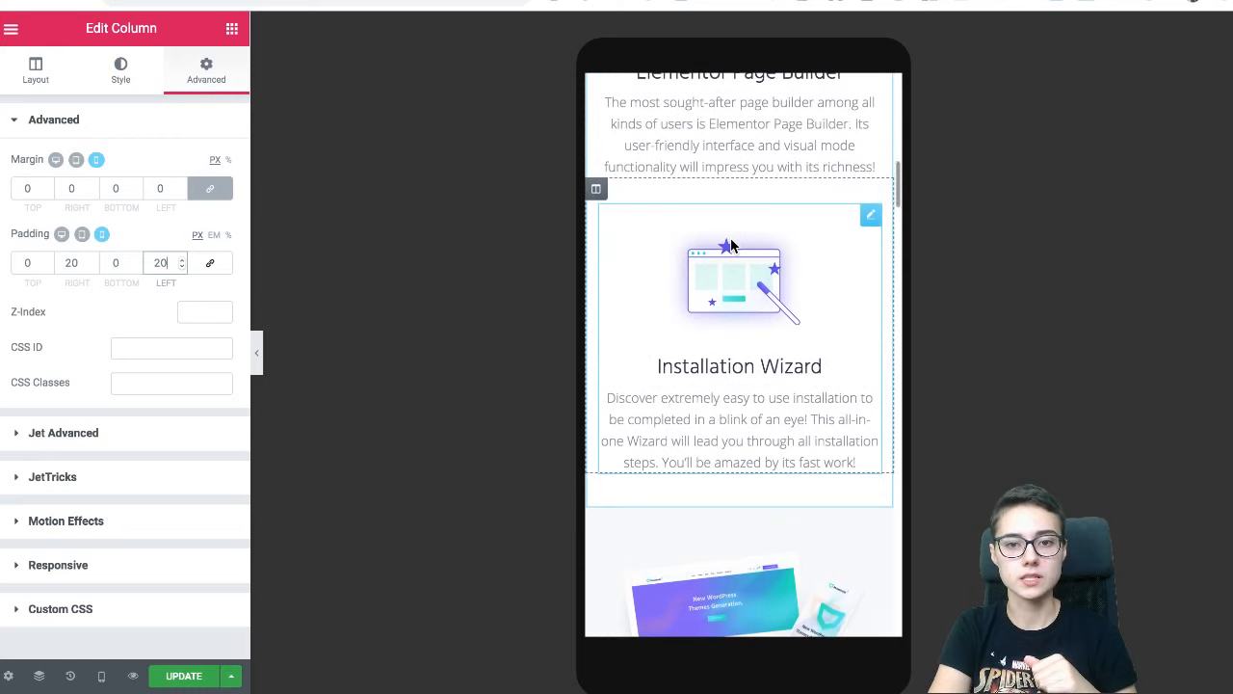
scroll(731, 241, up, 3)
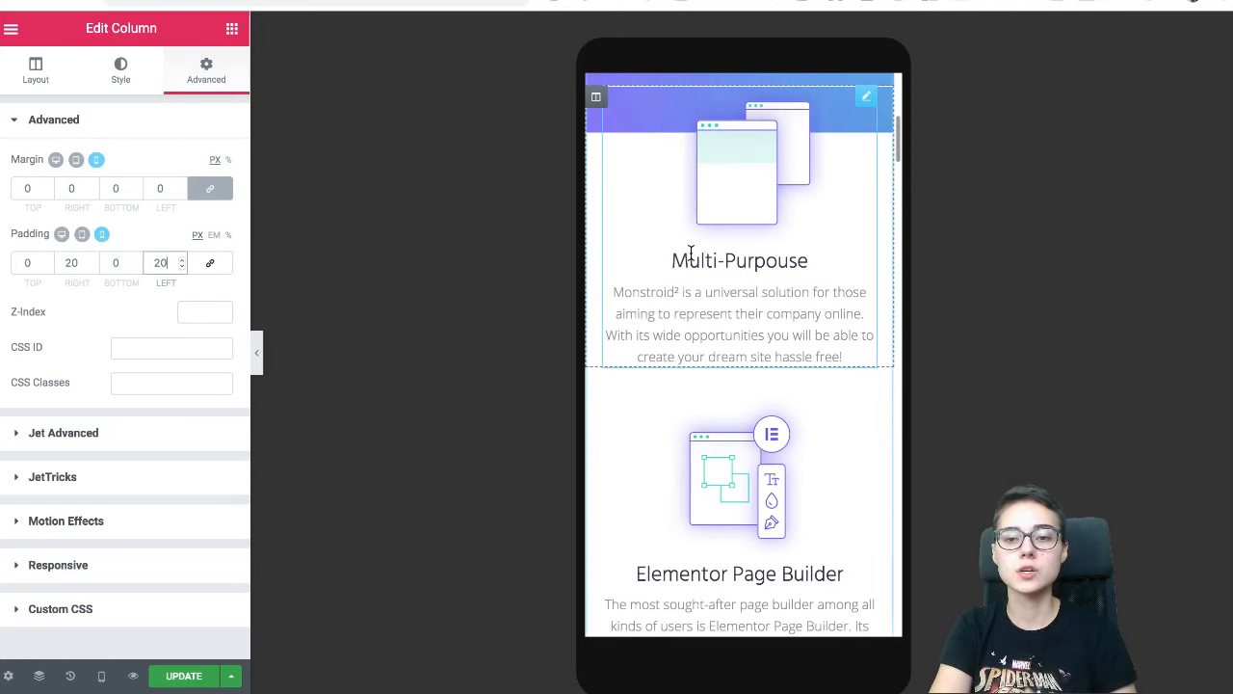
scroll(691, 259, down, 3)
scroll(691, 258, down, 8)
scroll(691, 252, up, 12)
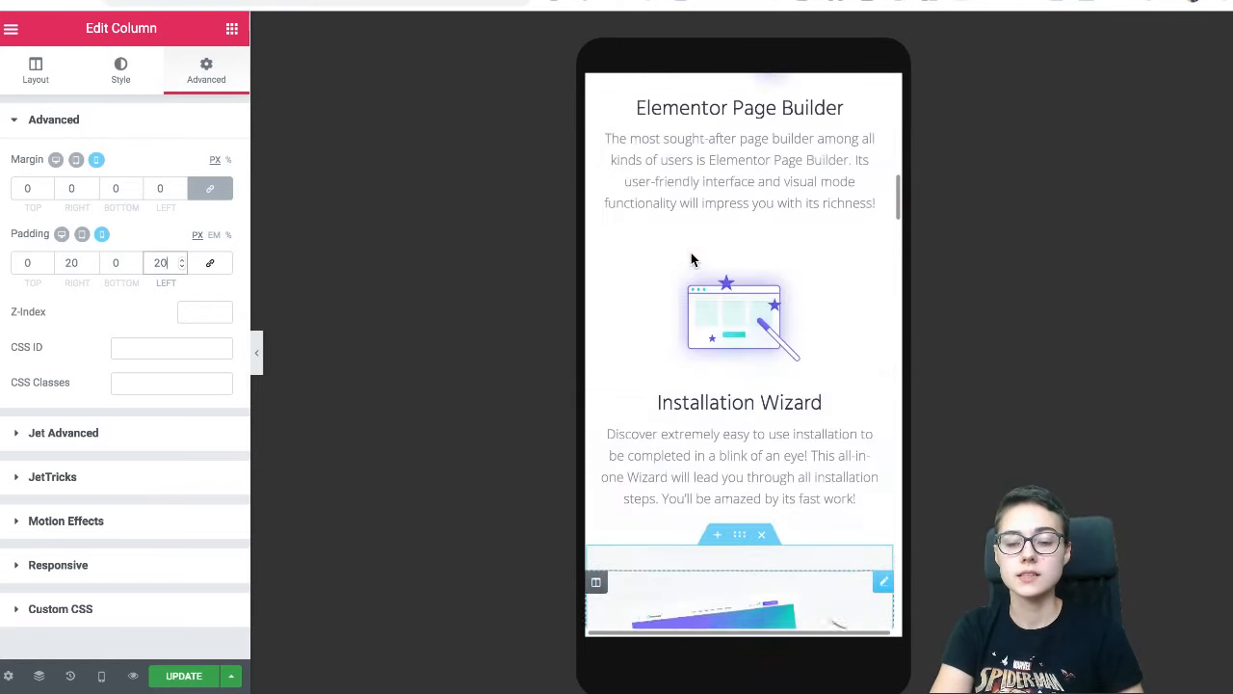
scroll(691, 252, down, 5)
scroll(691, 252, down, 7)
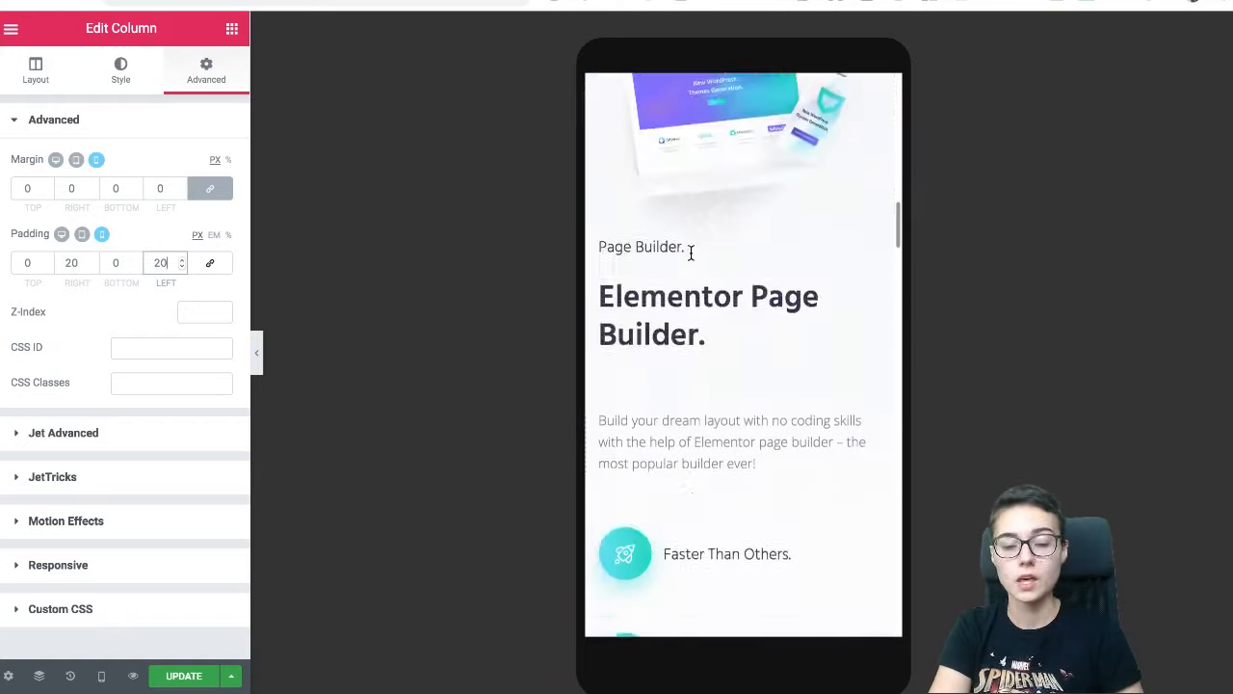
scroll(691, 253, up, 1)
scroll(691, 253, up, 2)
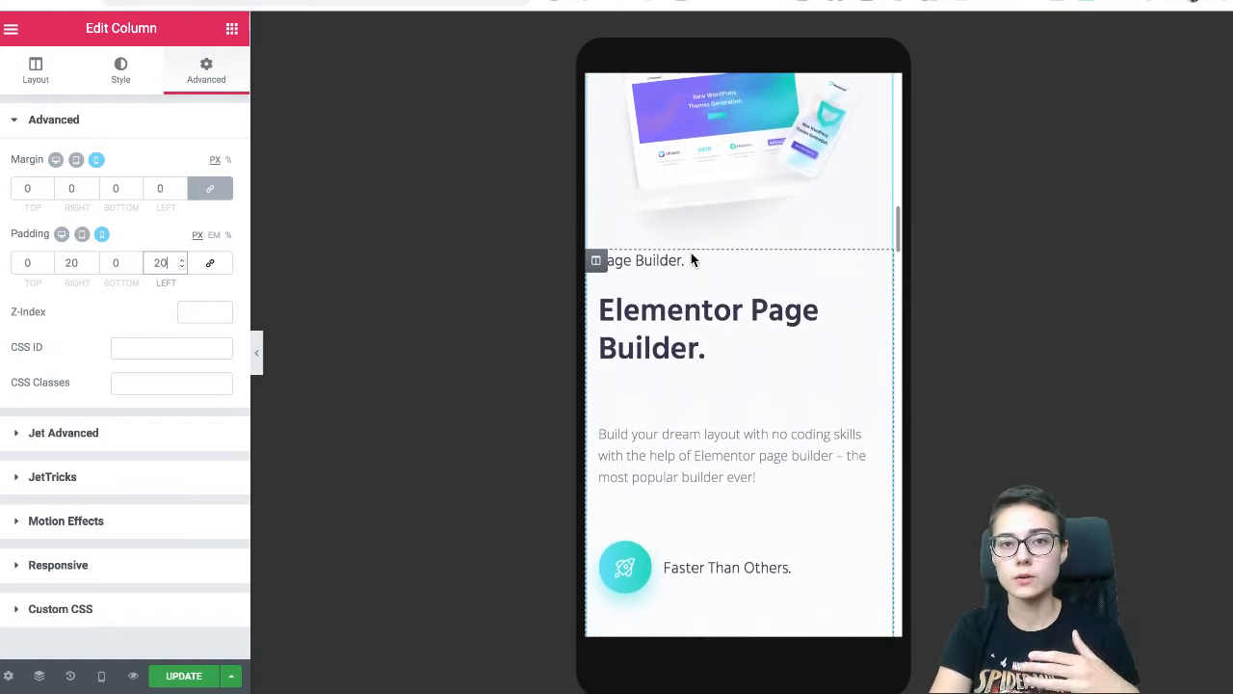
- Set the mobile font size of the "Monstroid²— New WordPress Themes Generation." heading to 40 px
scroll(691, 252, down, 6)
scroll(691, 252, down, 3)
scroll(691, 252, up, 2)
click(867, 274)
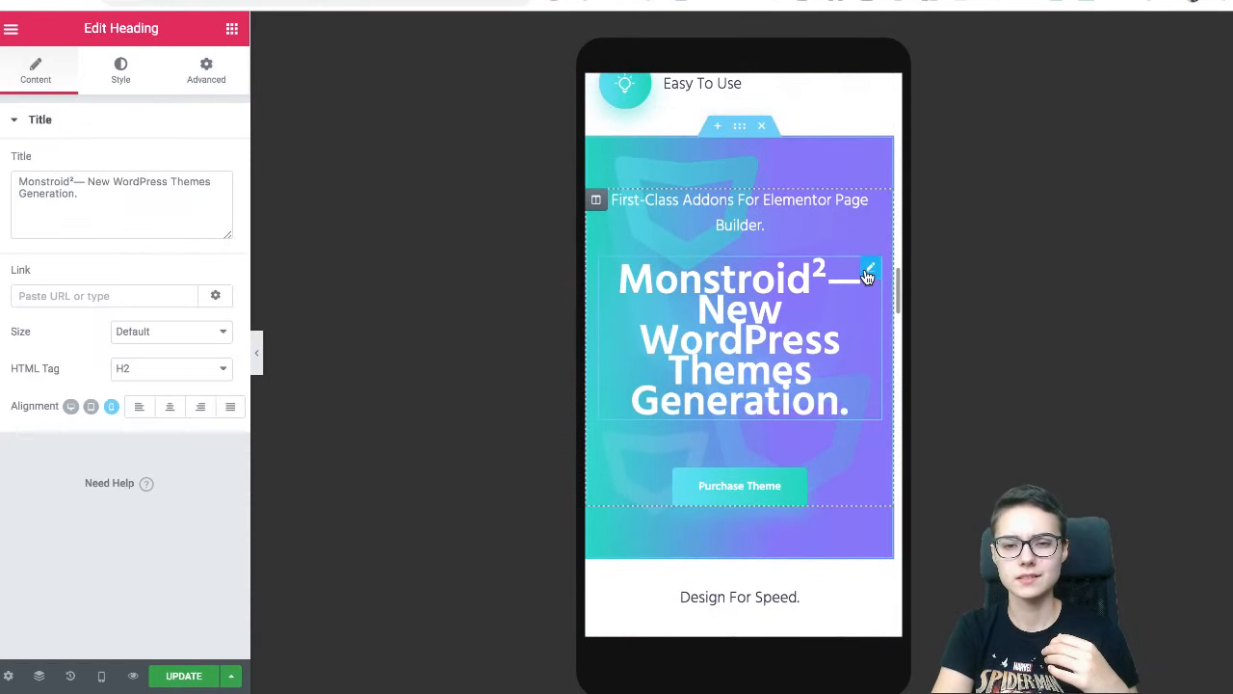
click(125, 83)
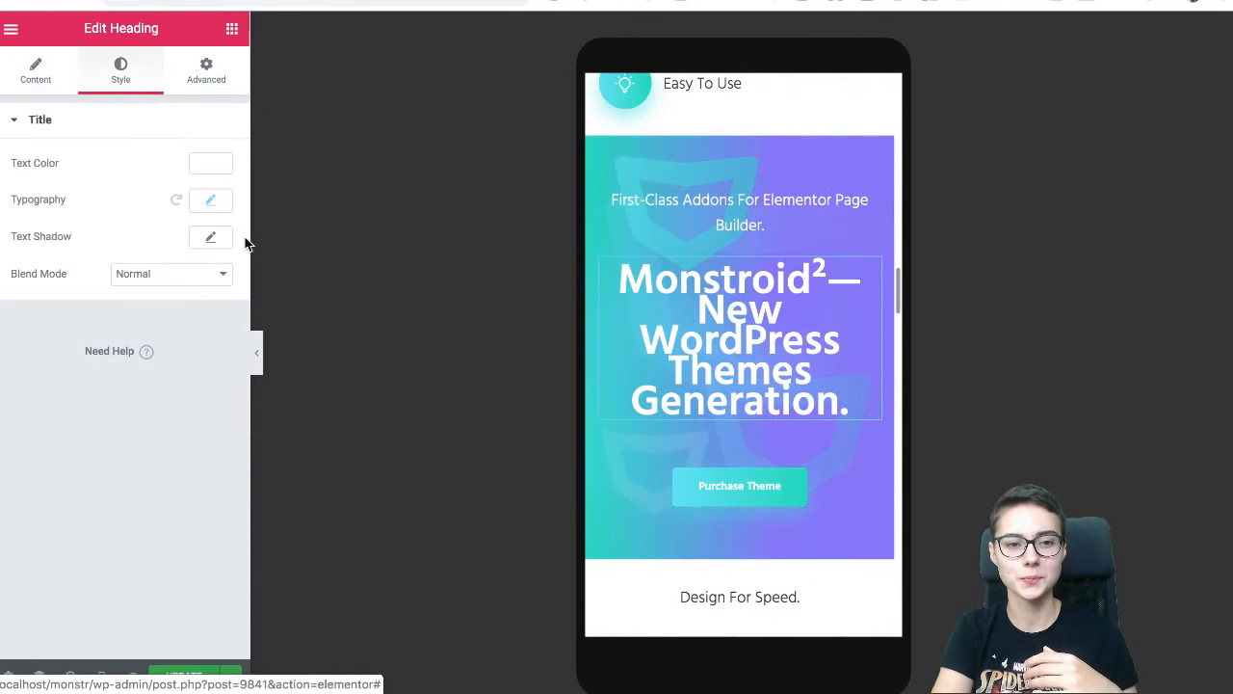
click(210, 202)
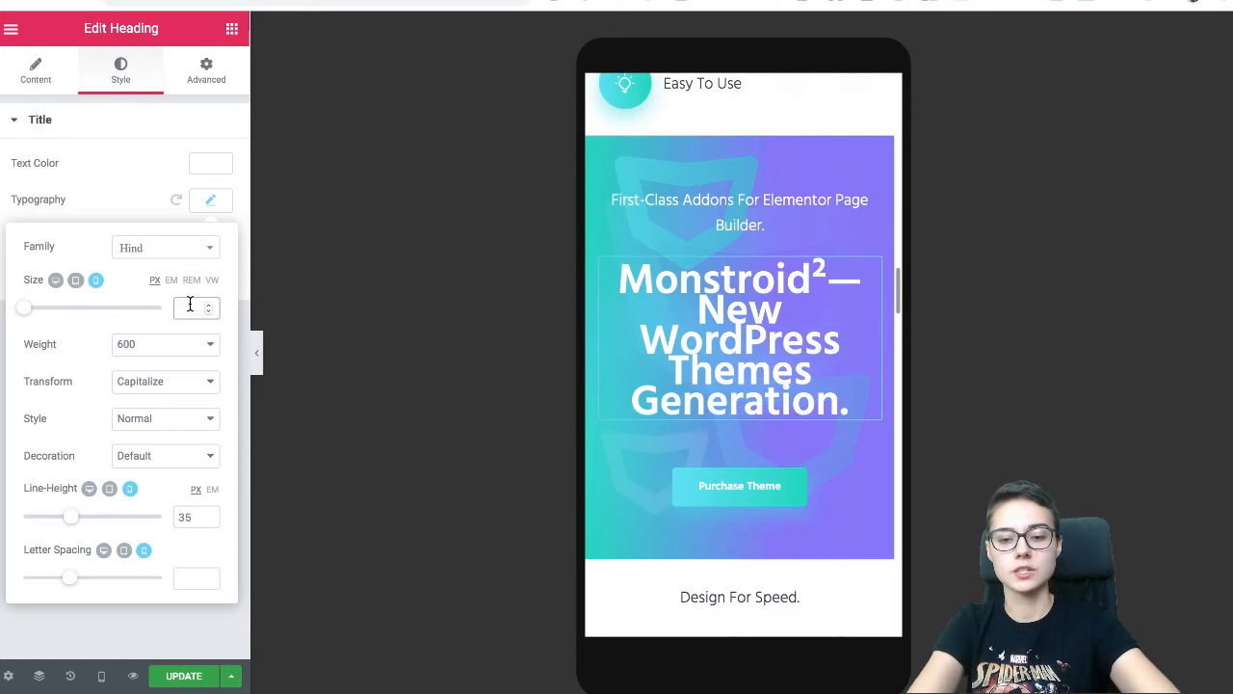
text(40)
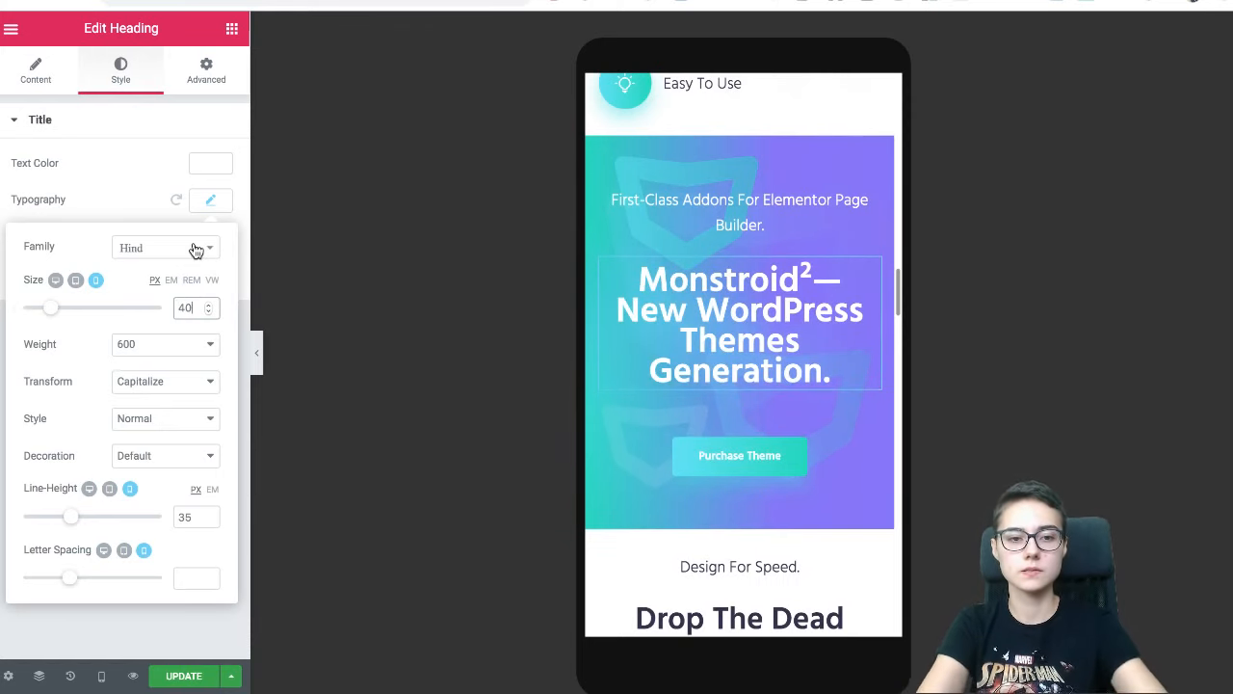
- Set the mobile font size of the first gradient banner's Monstroid² heading to 35 px
key(BackSpace)
key(BackSpace)
text(35)
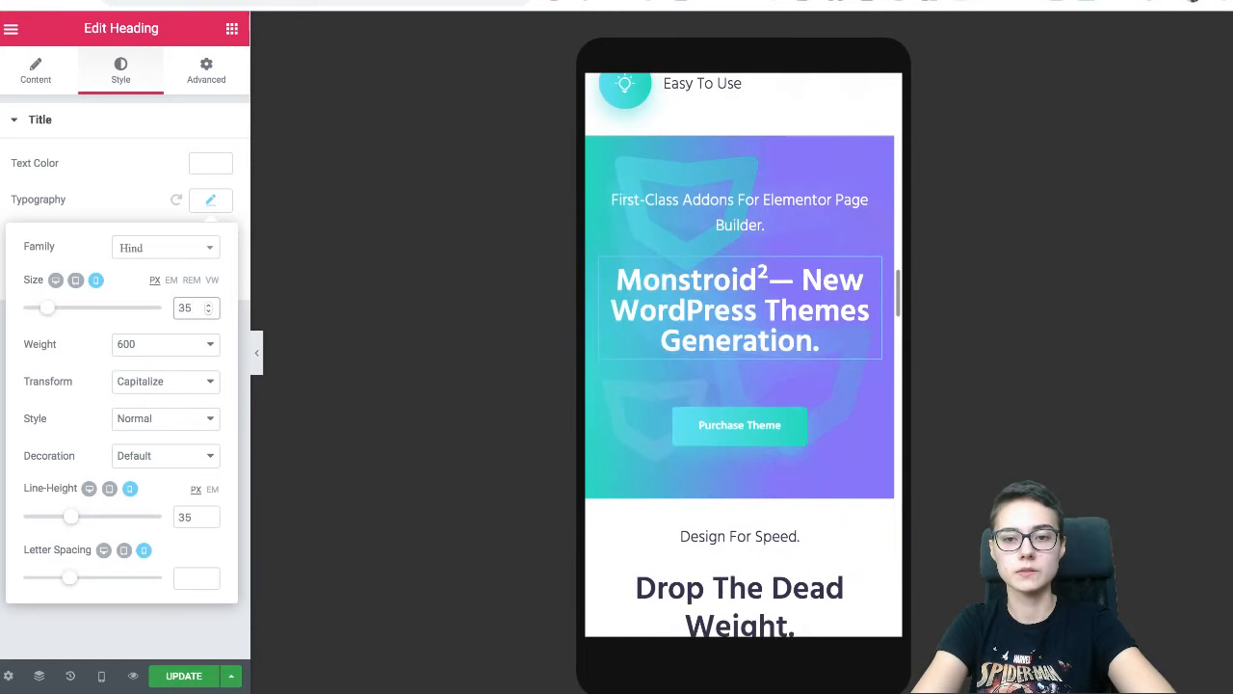
click(179, 186)
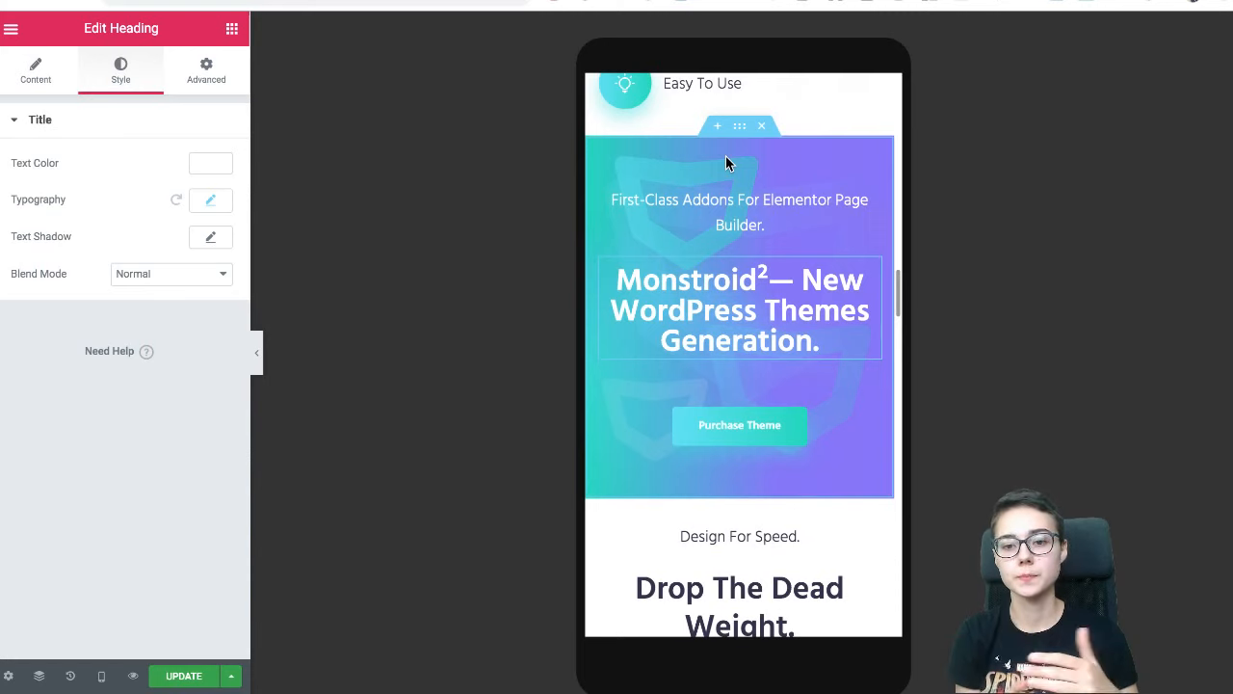
- Examine how the Design For Speed heading and the stacked Circle Progress blocks are laid out on mobile
scroll(715, 390, down, 2)
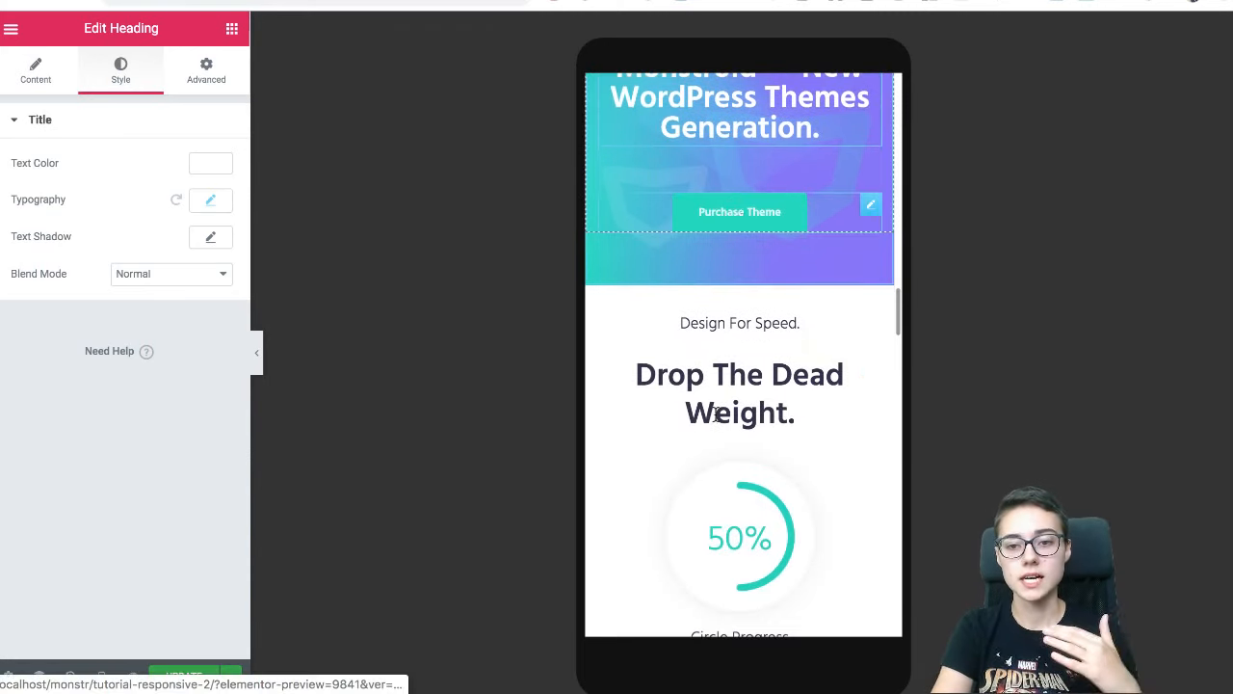
scroll(740, 362, down, 5)
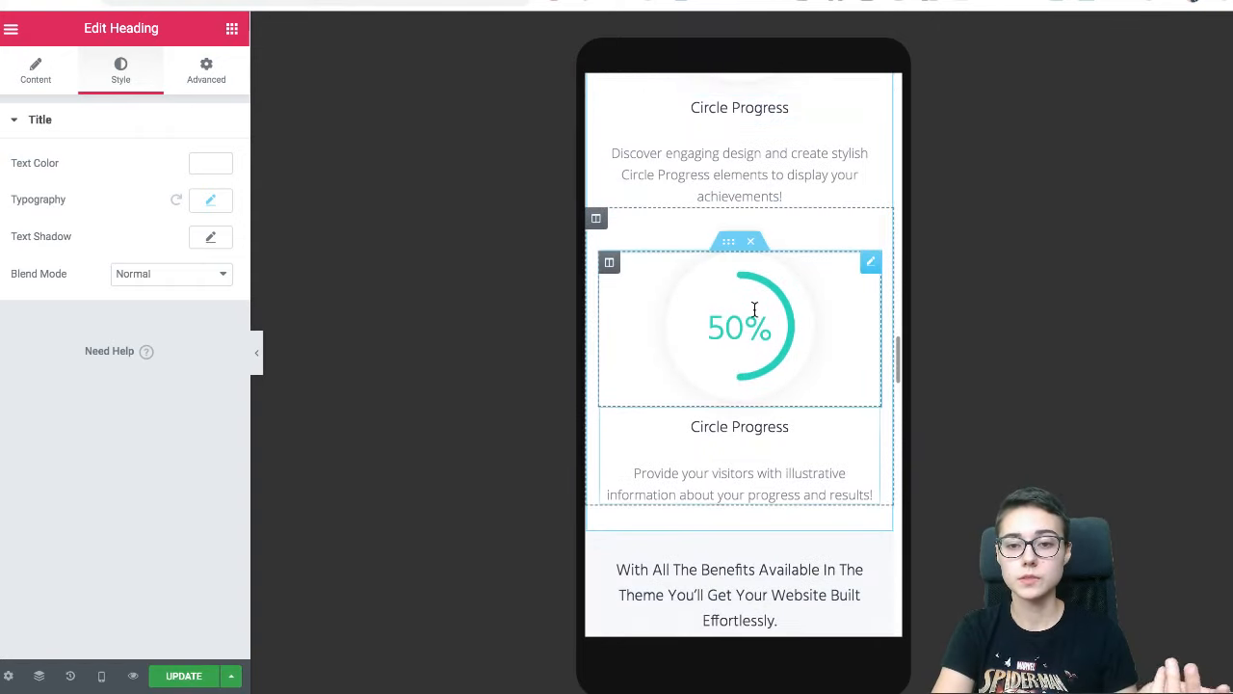
scroll(743, 311, down, 2)
scroll(754, 309, up, 5)
scroll(755, 308, up, 3)
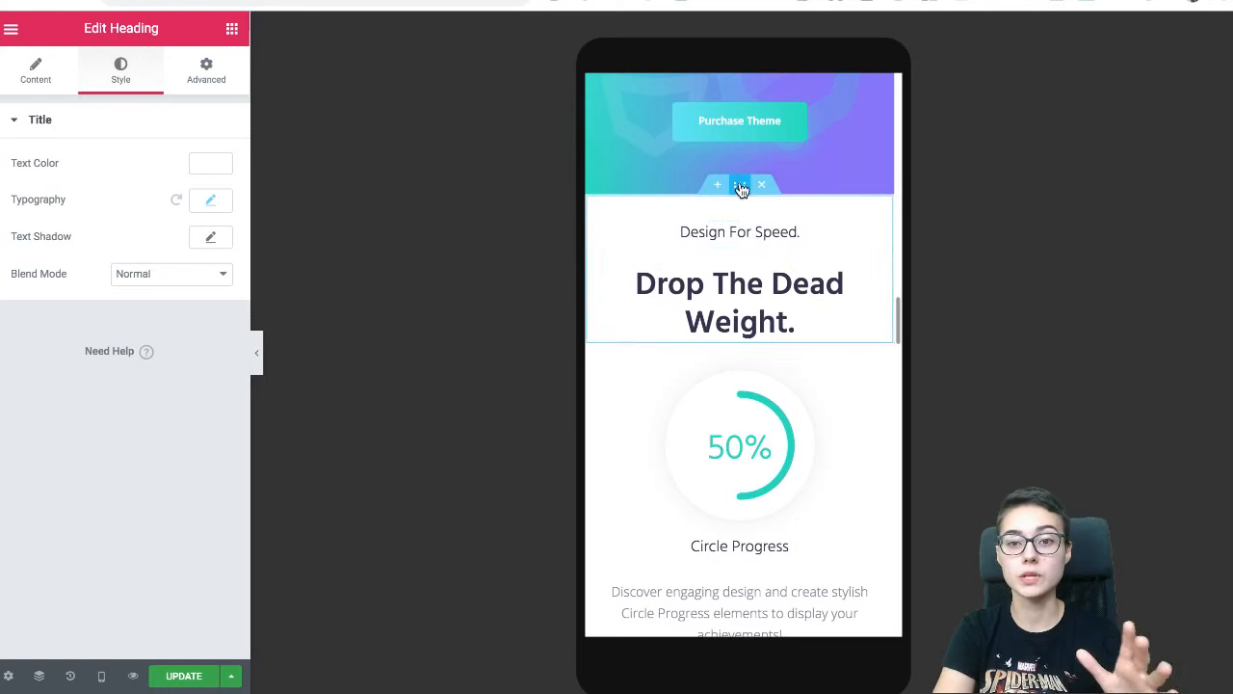
scroll(756, 249, down, 2)
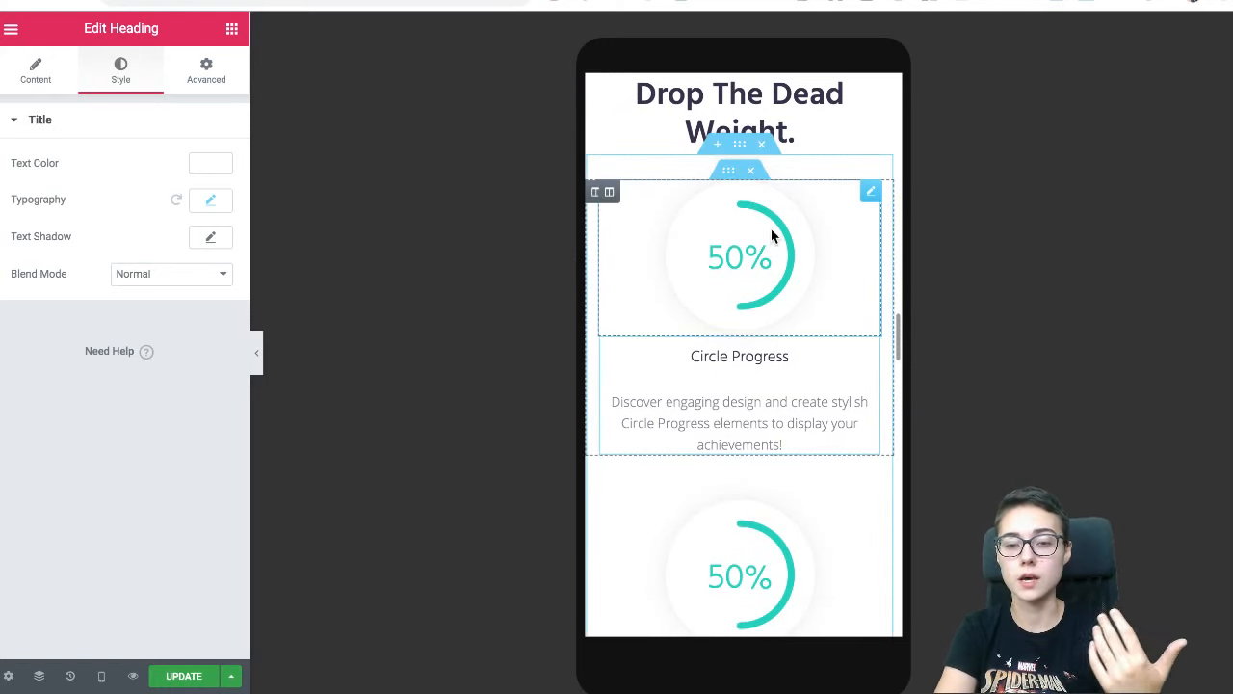
scroll(730, 372, down, 3)
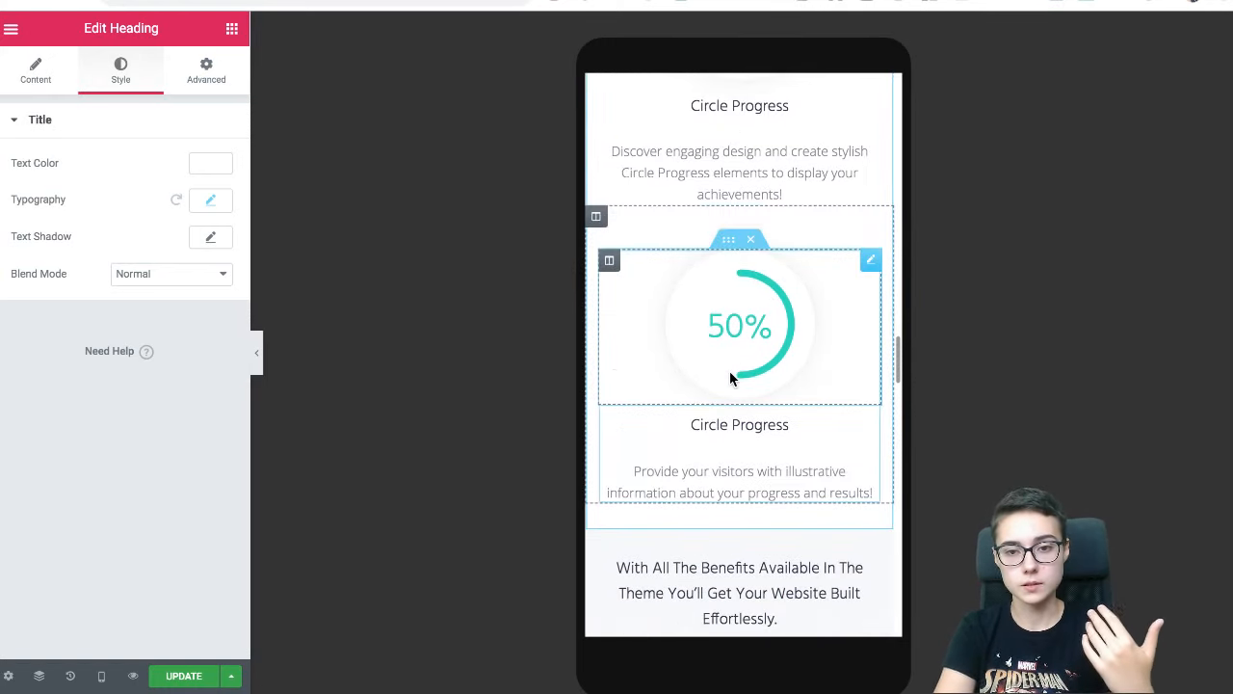
scroll(729, 371, down, 1)
scroll(729, 371, up, 2)
scroll(730, 371, up, 2)
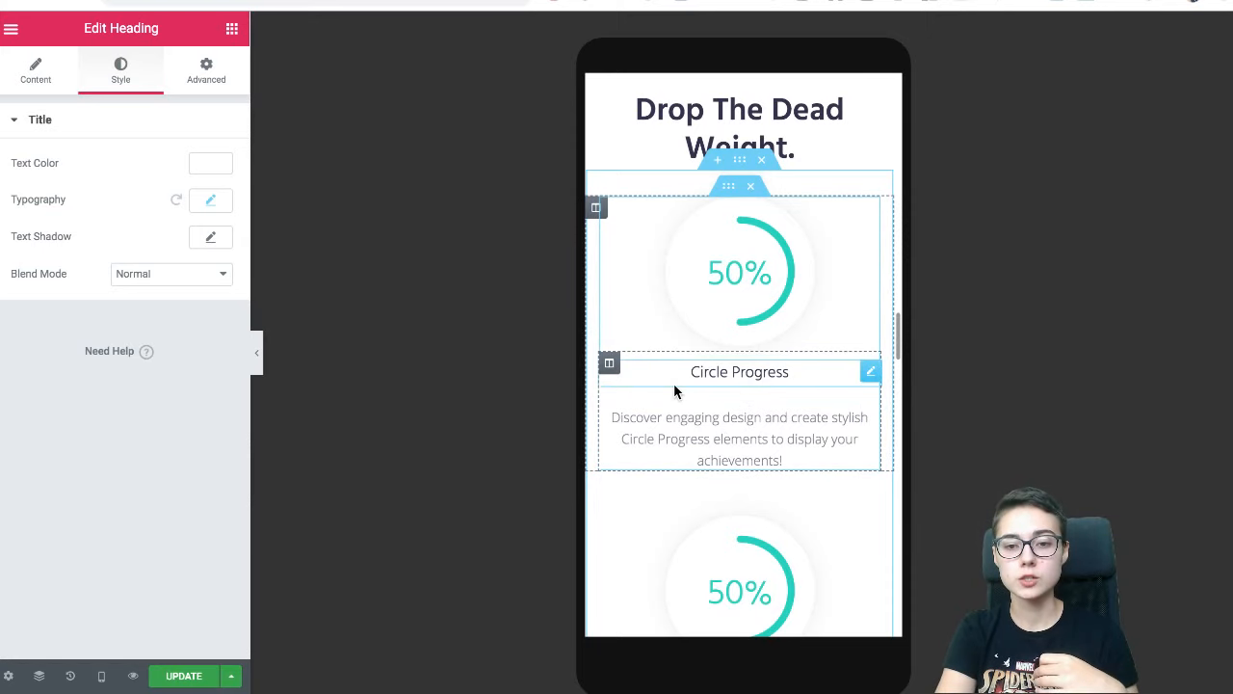
- Hide the first Circle Progress title and description column on mobile and preview the result without the editing controls
click(609, 364)
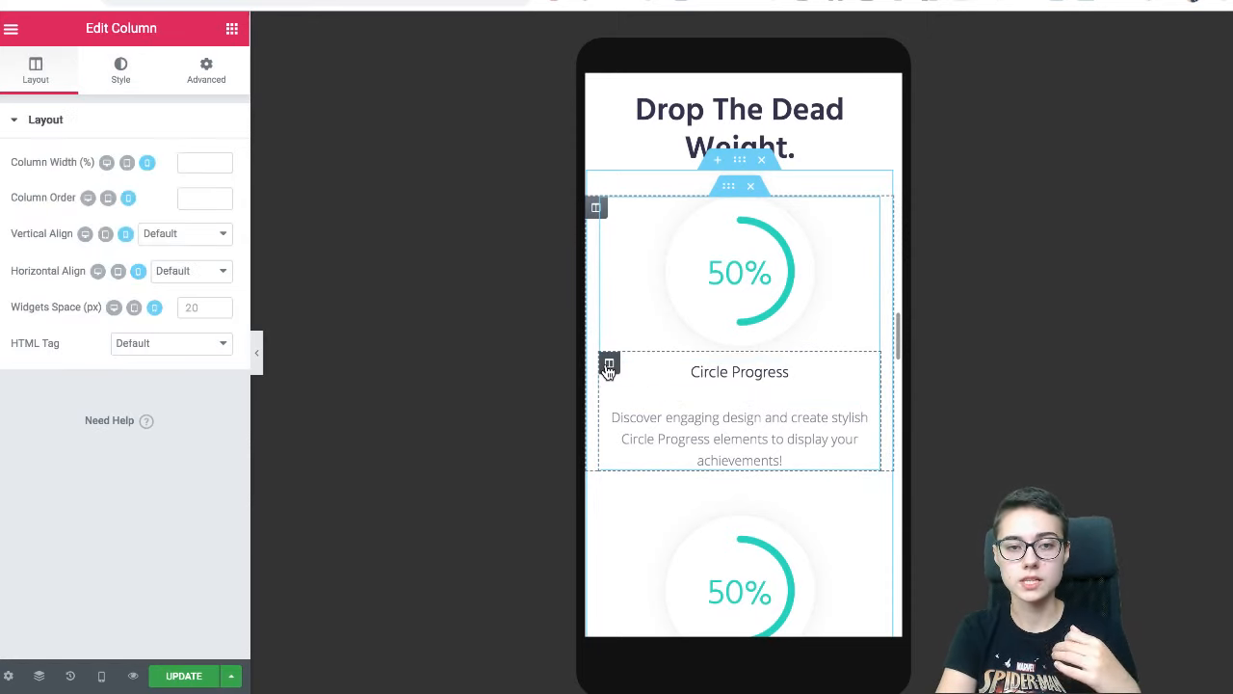
click(208, 86)
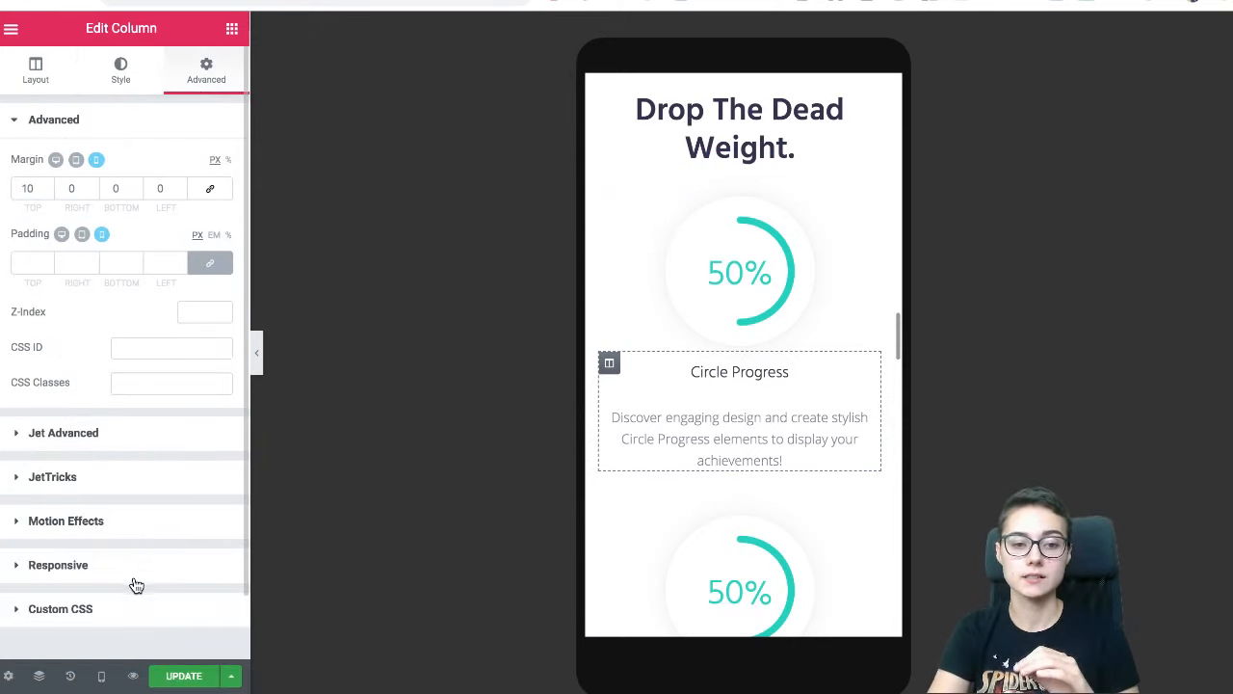
click(87, 566)
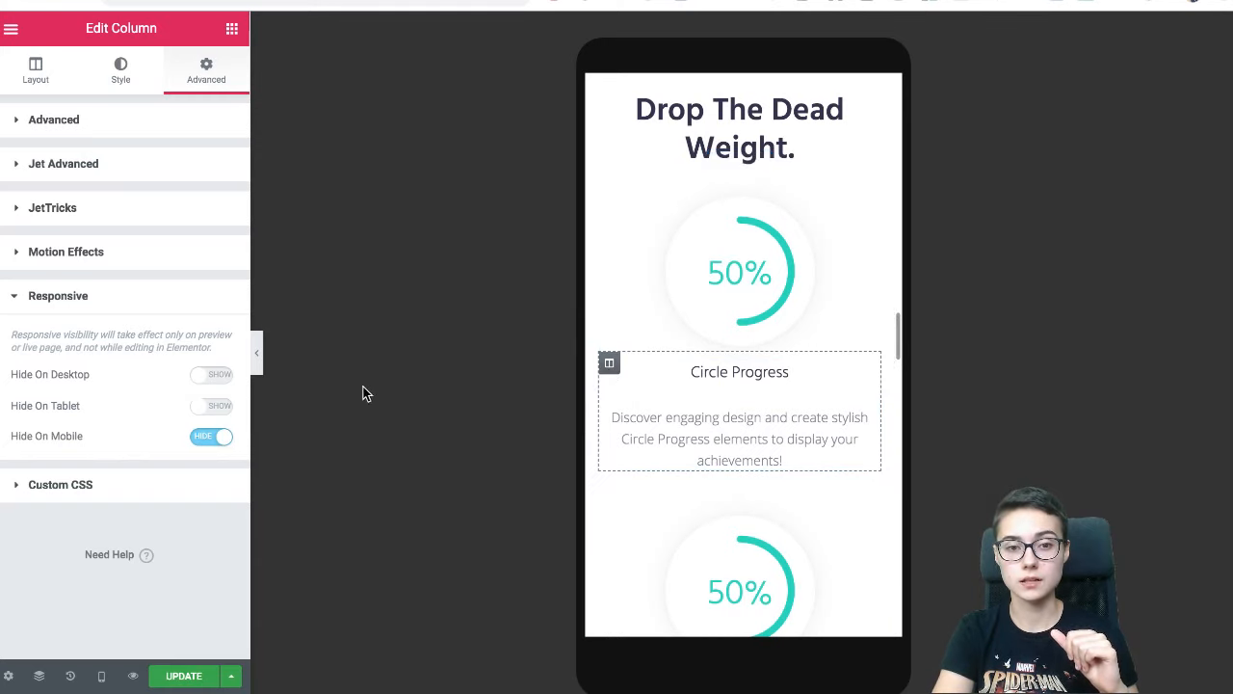
click(259, 356)
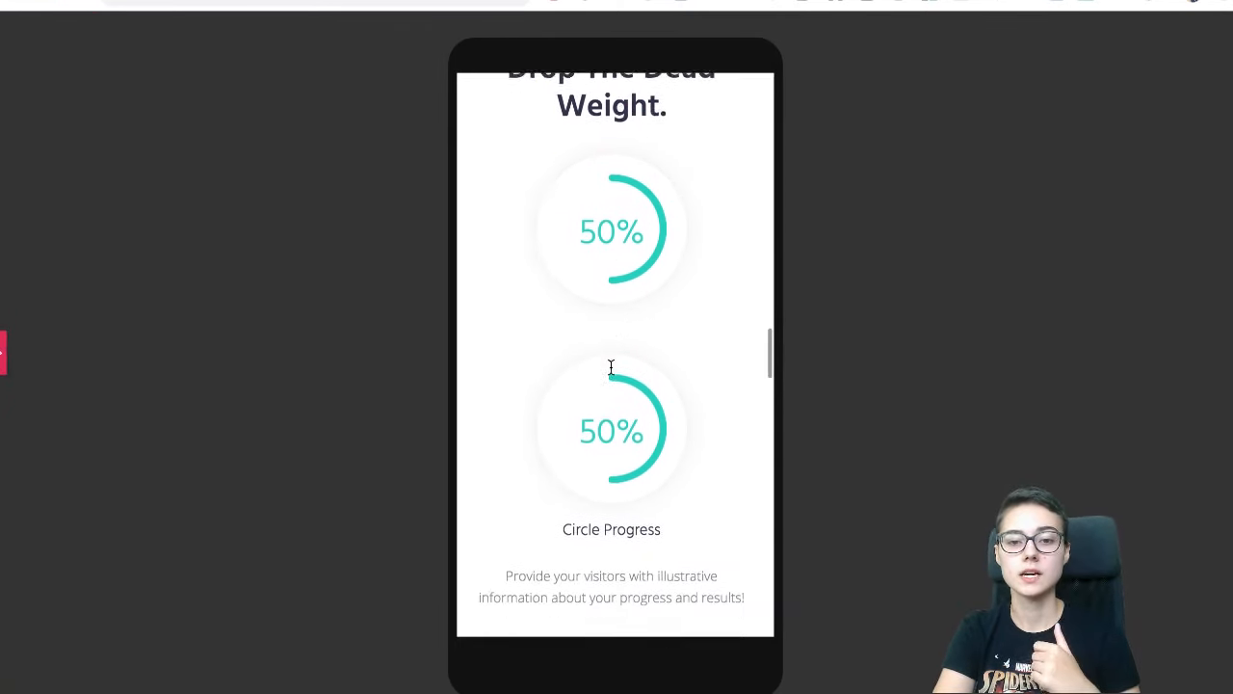
click(3, 348)
- Hide the second Circle Progress title and description column on mobile and preview both circles without the editing controls
scroll(785, 250, down, 4)
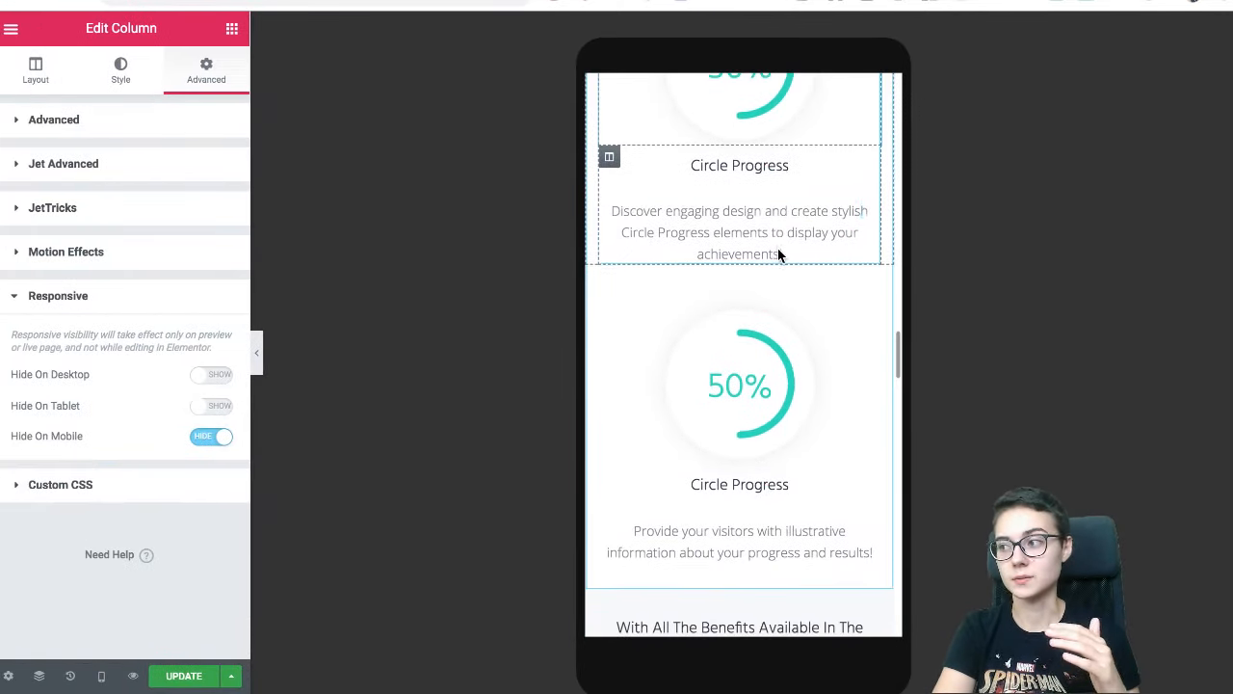
scroll(738, 240, down, 1)
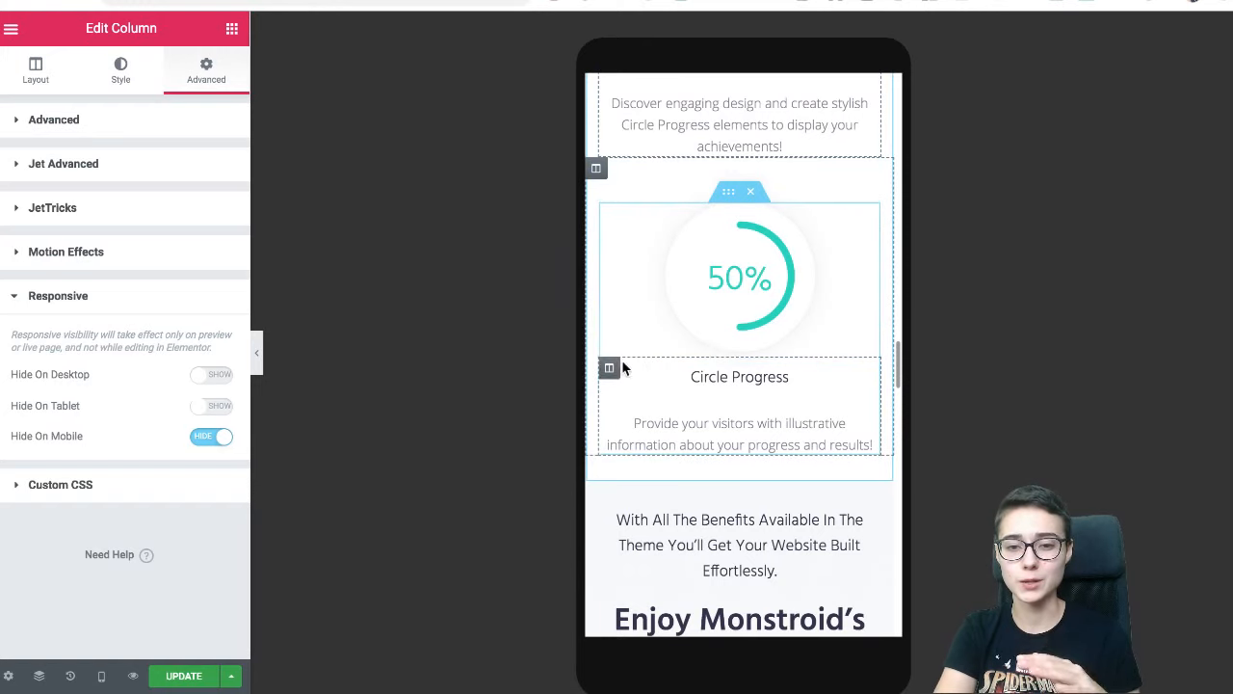
click(610, 368)
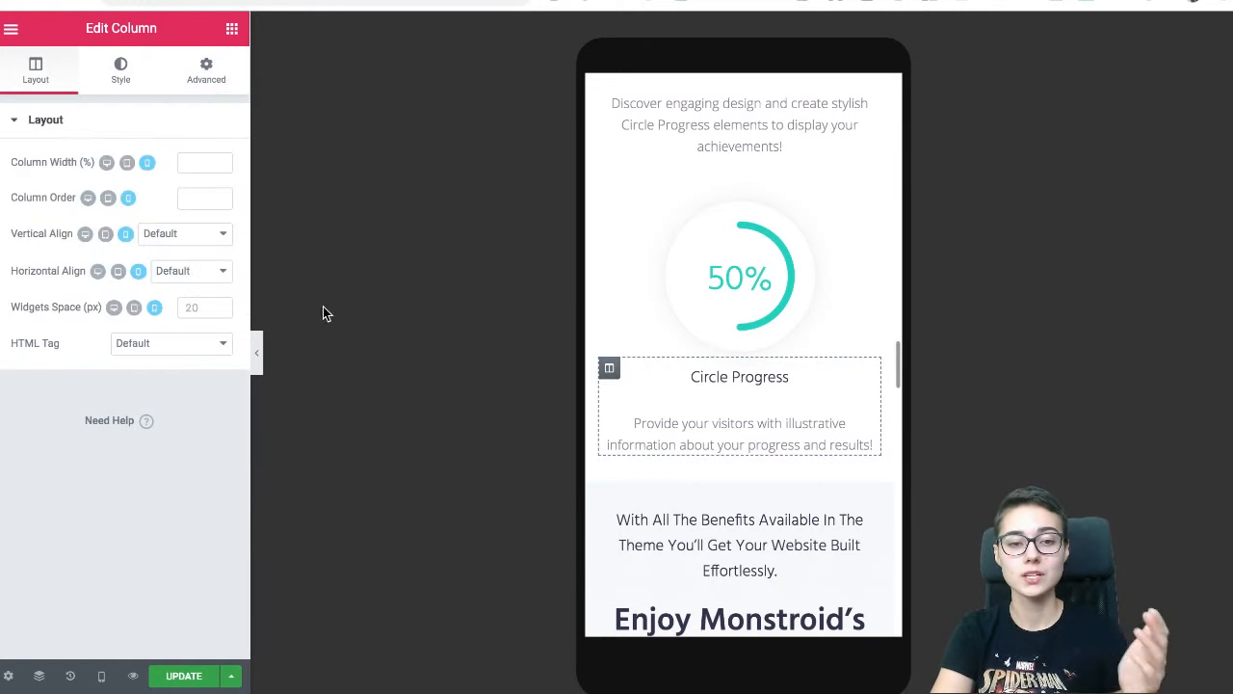
click(208, 77)
scroll(144, 385, down, 1)
click(118, 490)
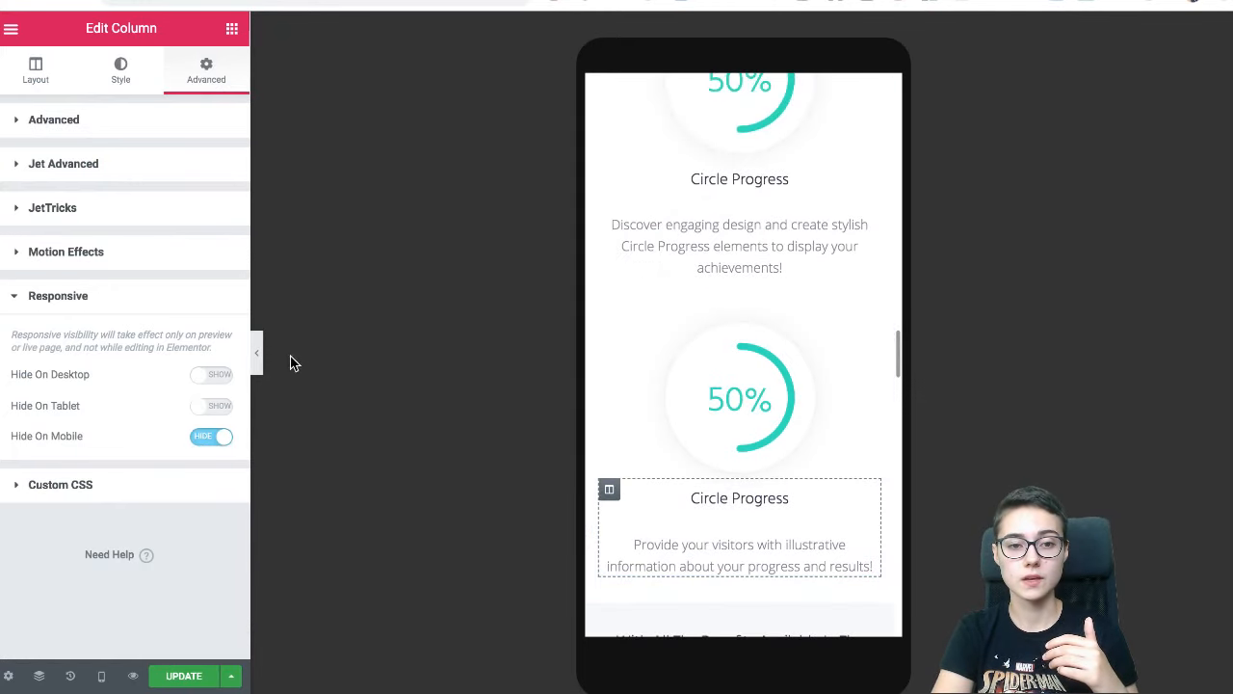
click(256, 353)
scroll(768, 513, up, 3)
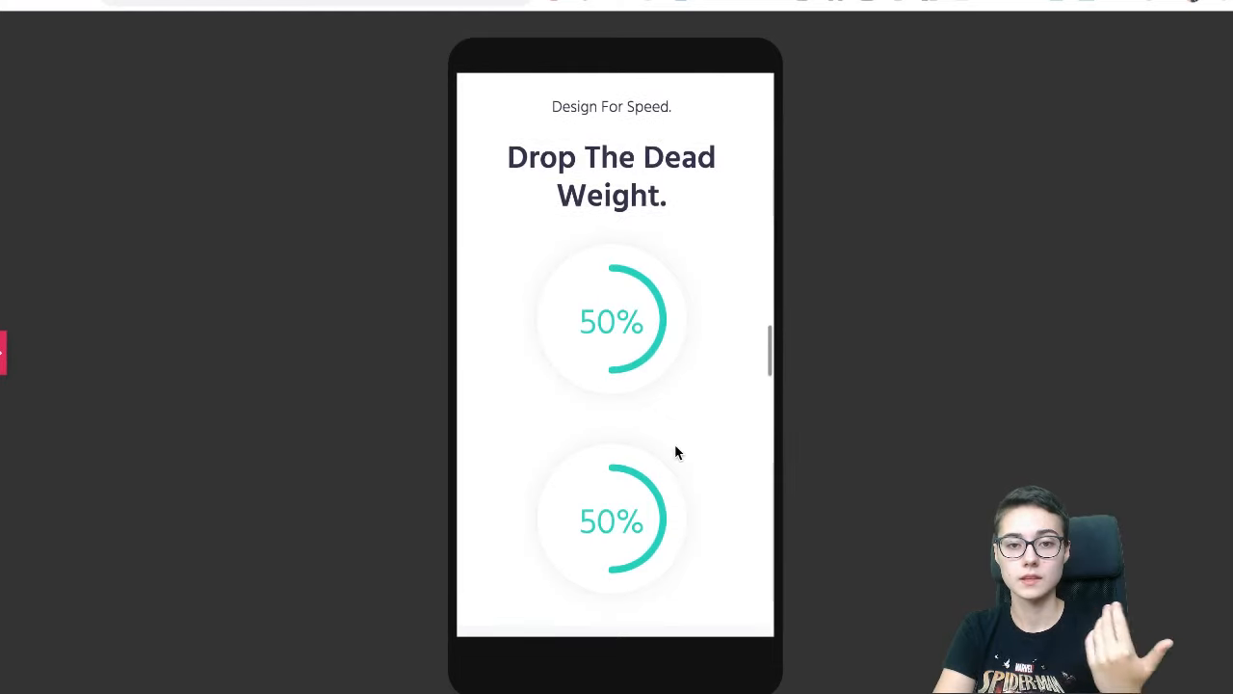
click(5, 359)
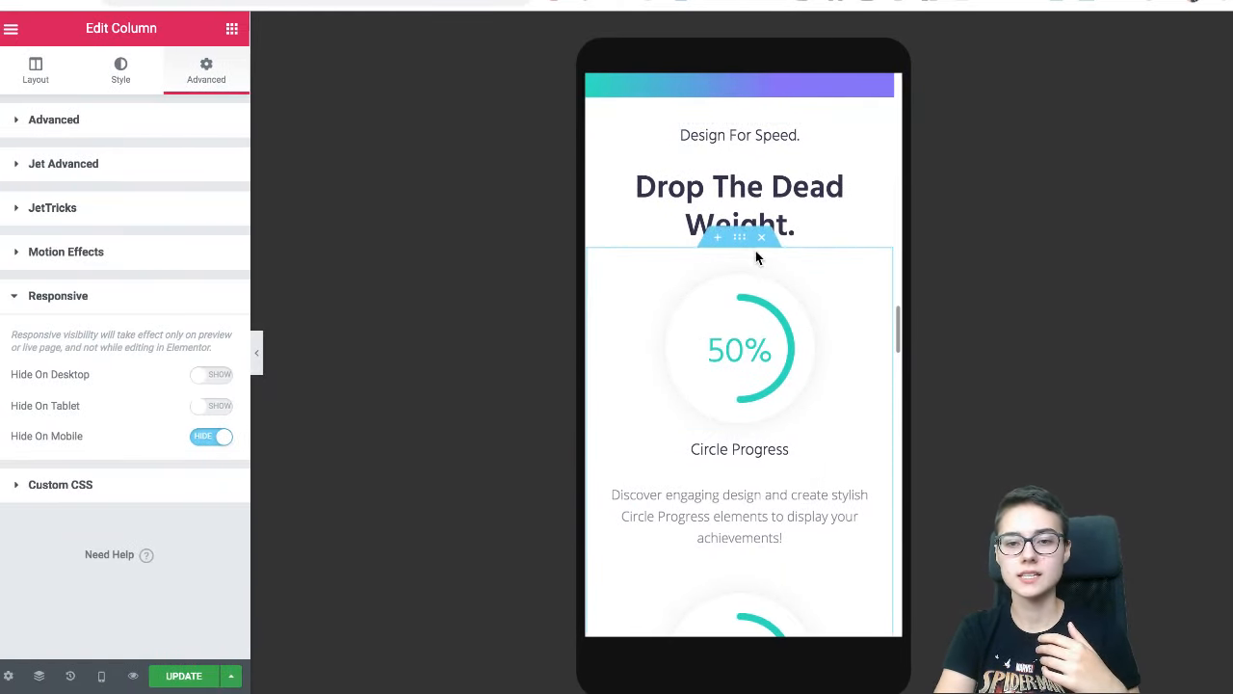
- Hide the whole section containing the Circle Progress blocks on mobile
click(740, 238)
click(206, 68)
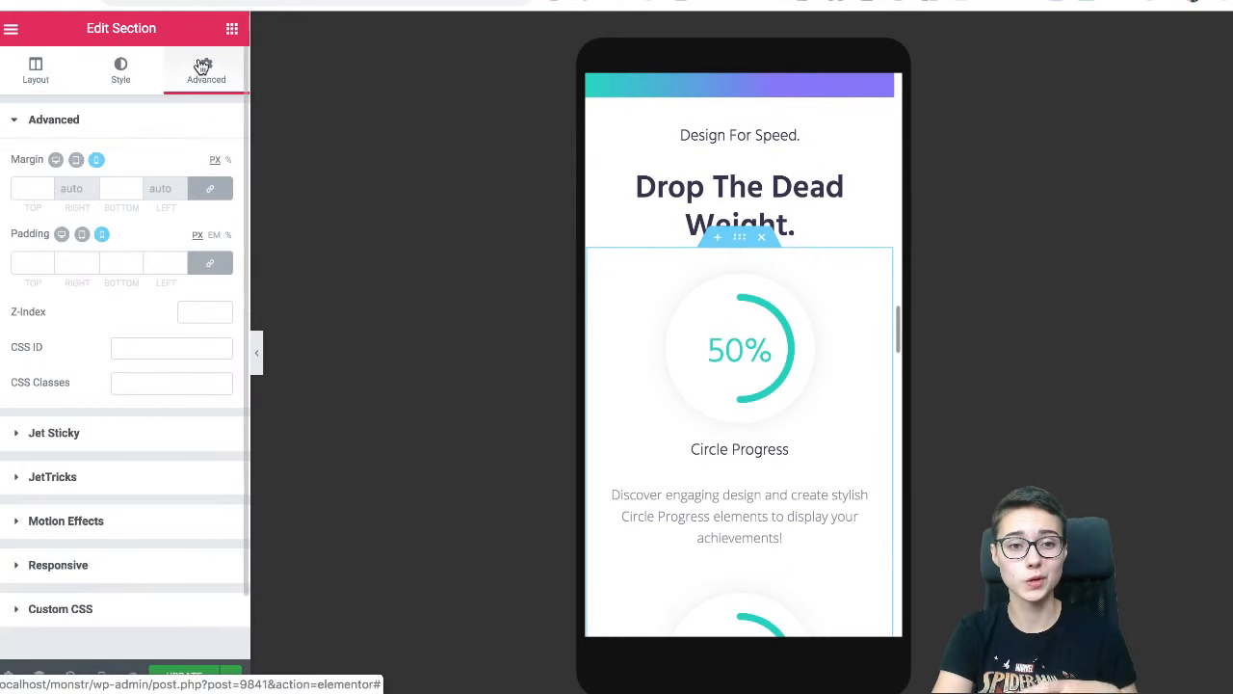
scroll(88, 280, down, 1)
scroll(132, 445, down, 1)
click(132, 498)
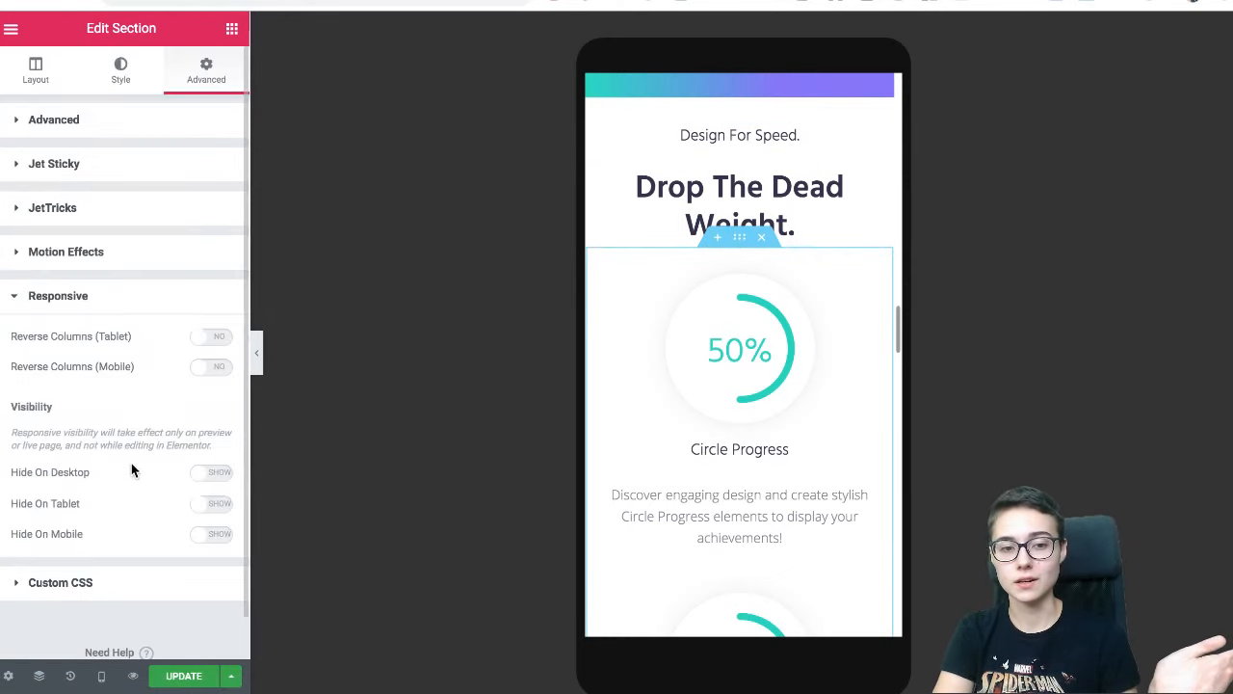
click(213, 535)
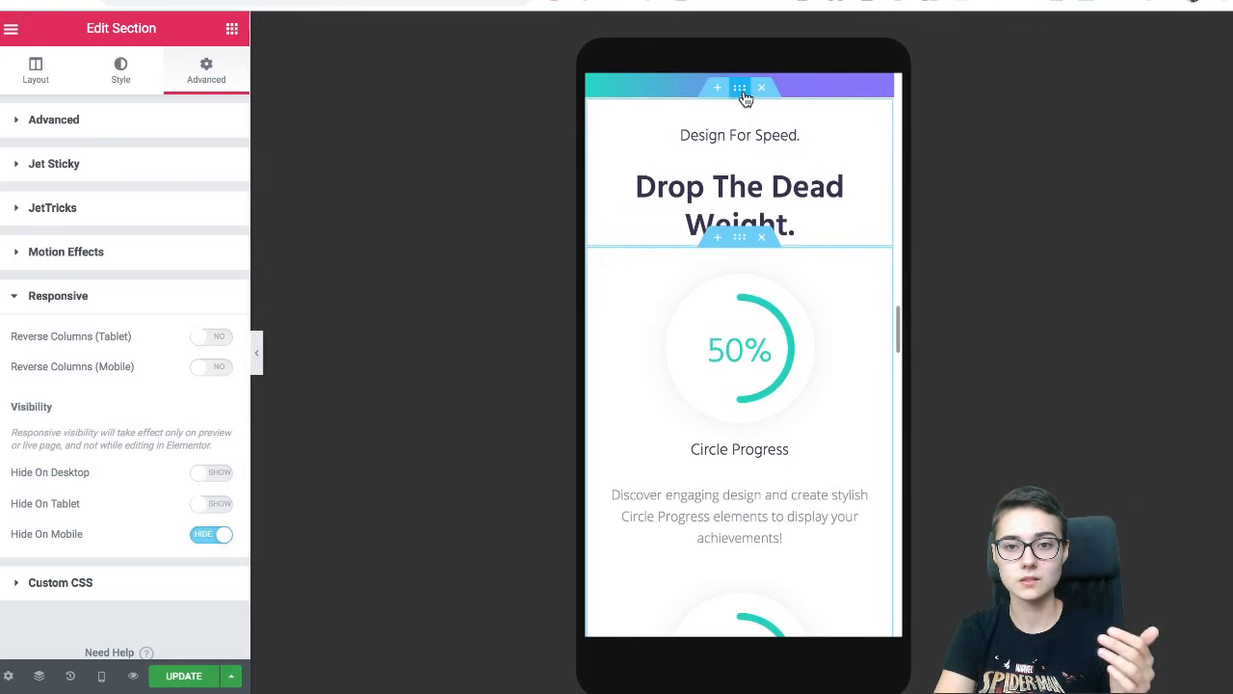
- Hide the Drop The Dead Weight heading section on mobile and preview the page without the editing controls
click(739, 89)
scroll(149, 452, down, 2)
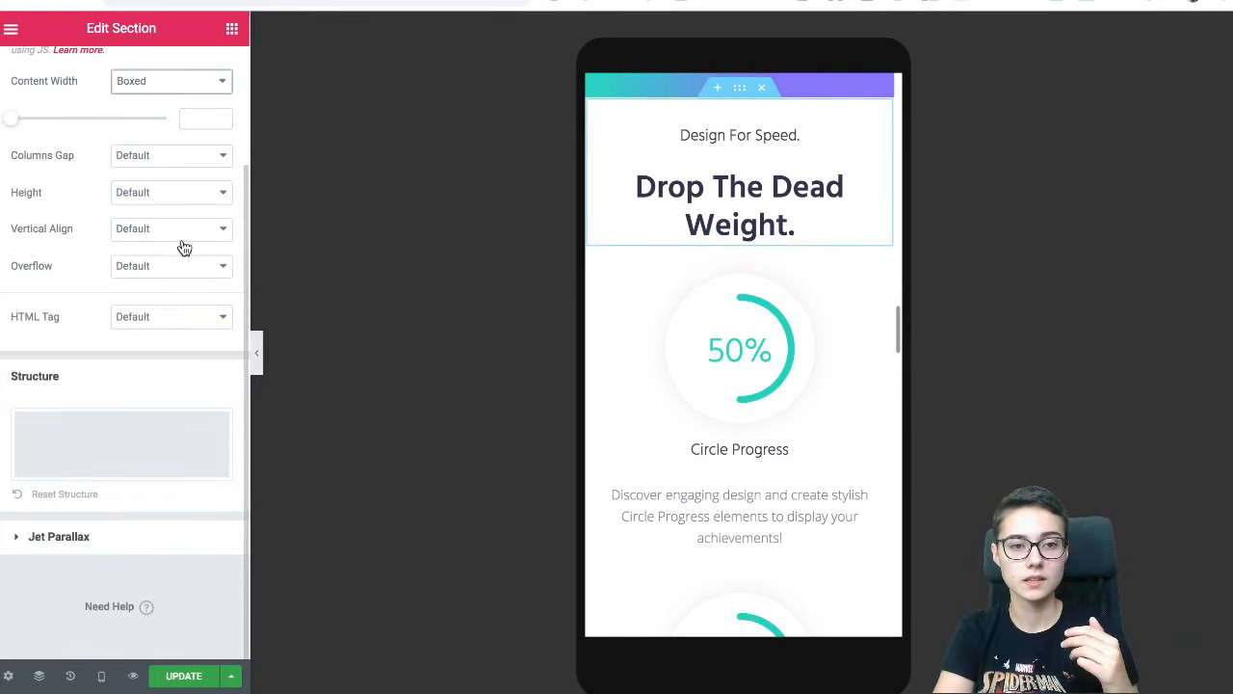
scroll(184, 249, up, 2)
click(206, 79)
scroll(110, 411, down, 1)
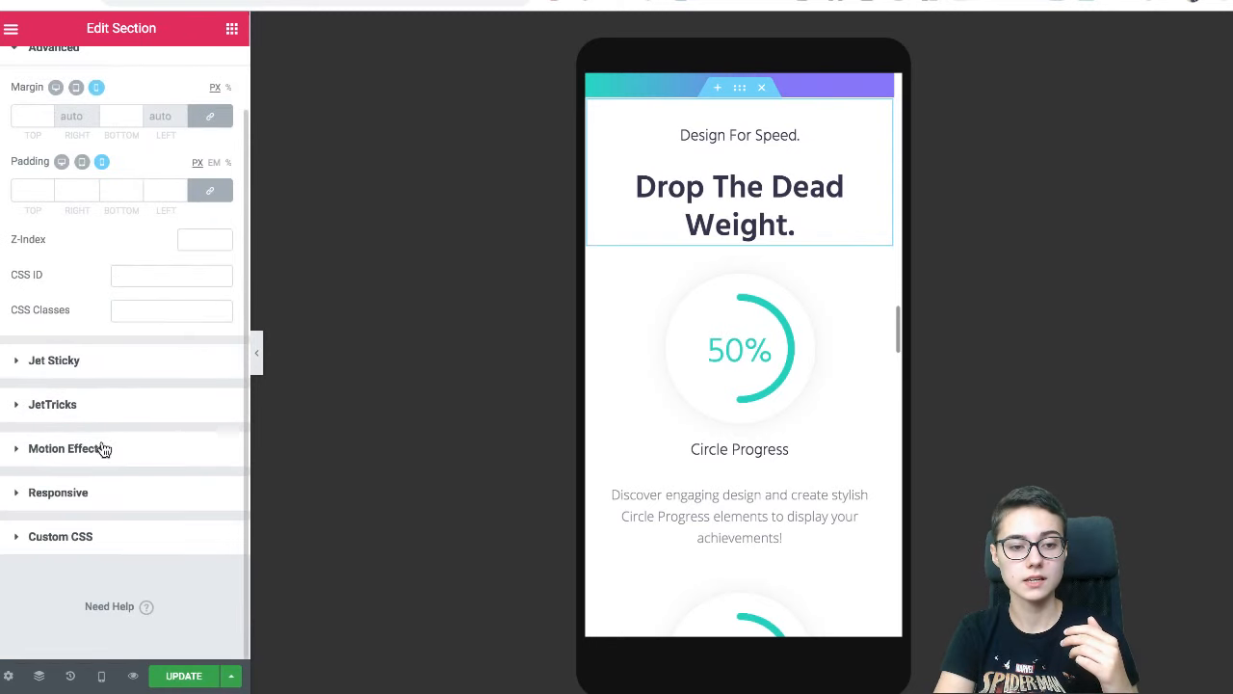
click(89, 490)
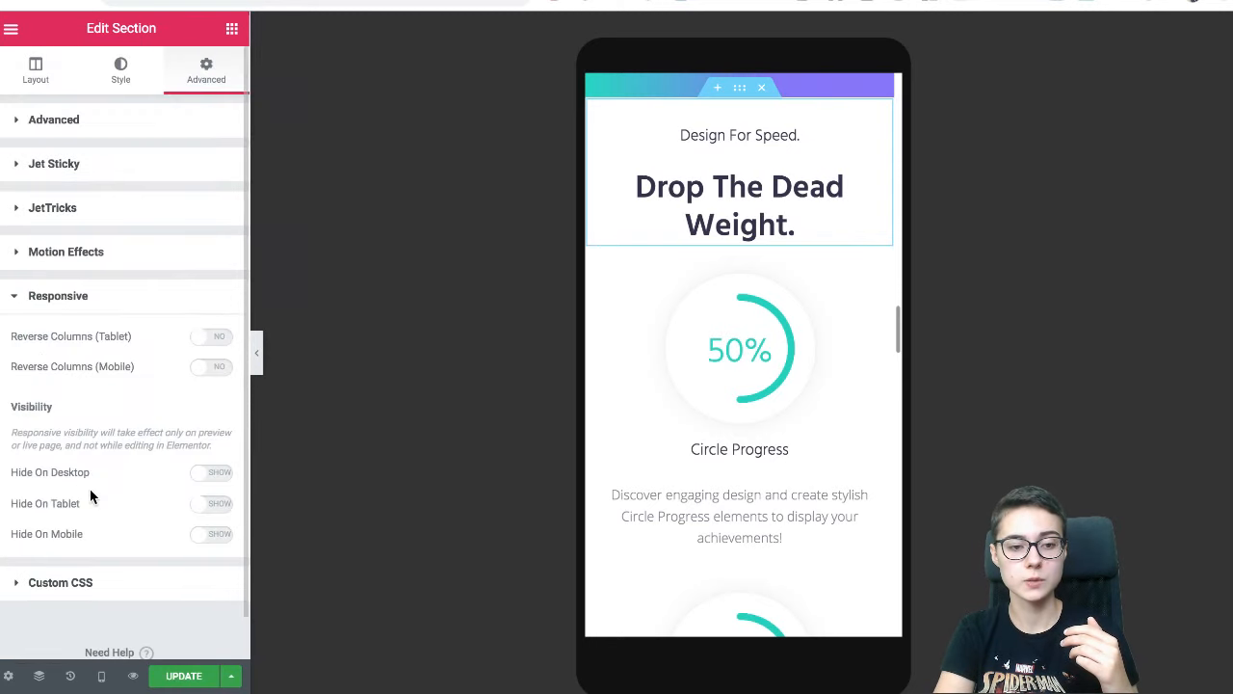
click(217, 537)
click(257, 353)
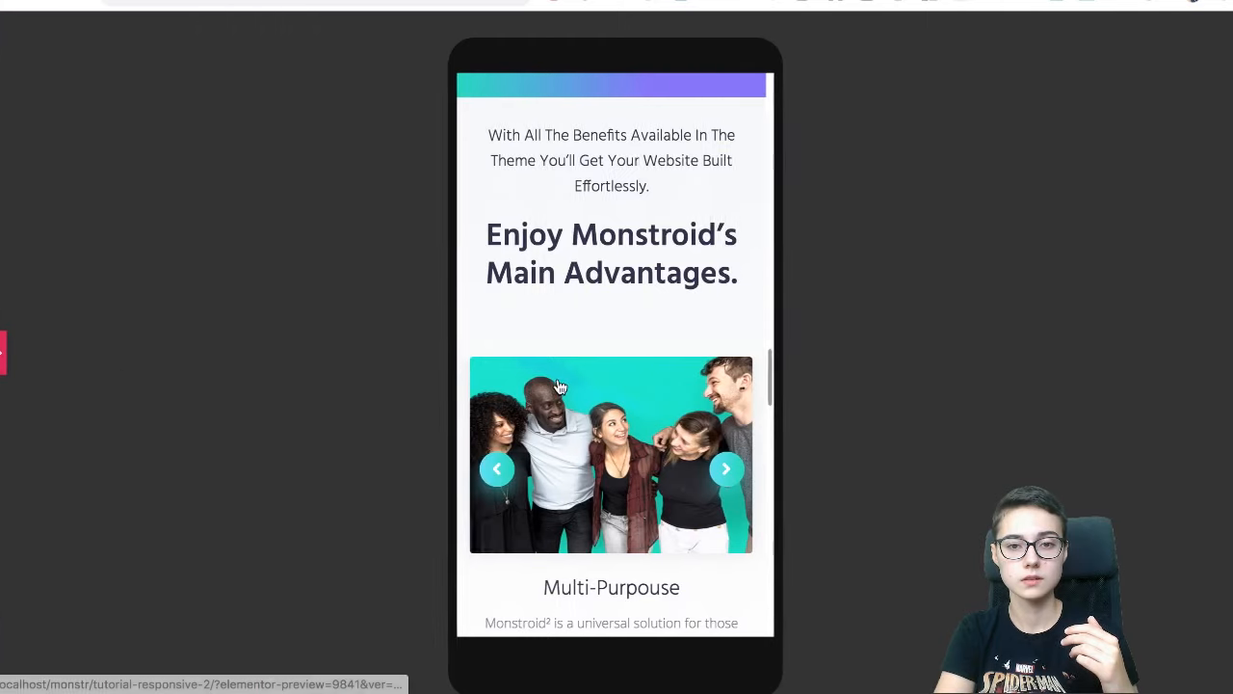
scroll(558, 386, up, 4)
scroll(559, 386, down, 3)
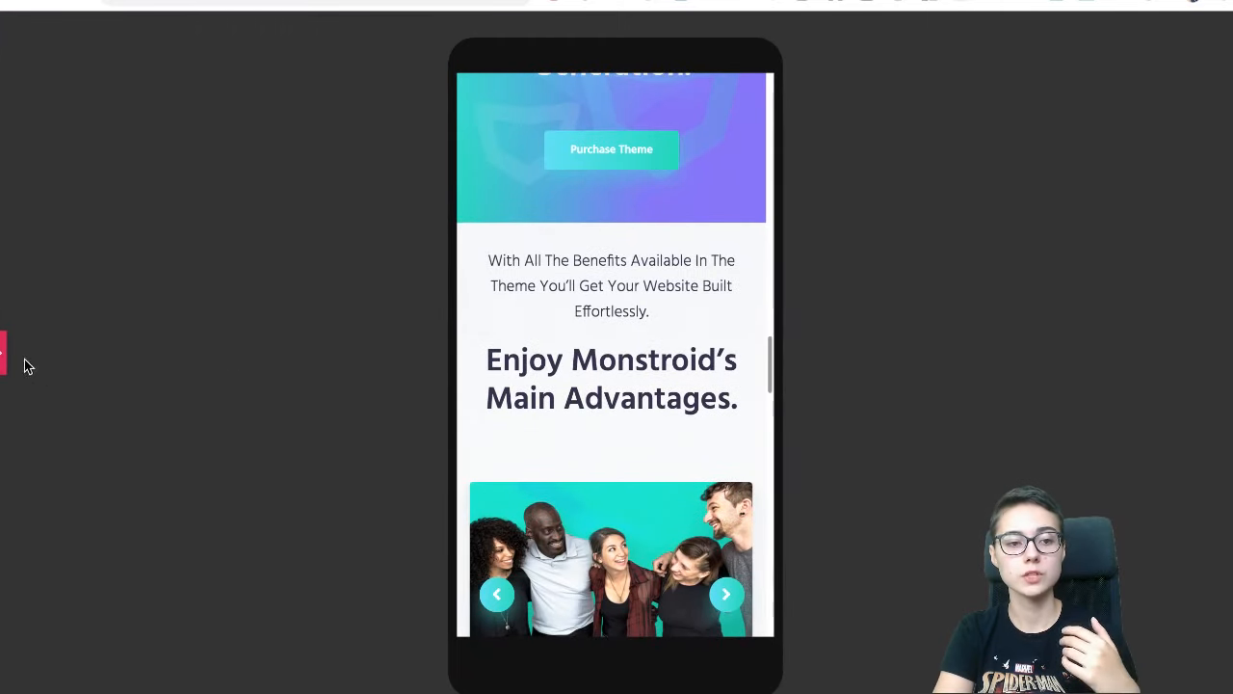
- Check how the hidden Circle Progress sections appear in the editor and review the mobile page down to the second gradient banner
scroll(690, 328, down, 10)
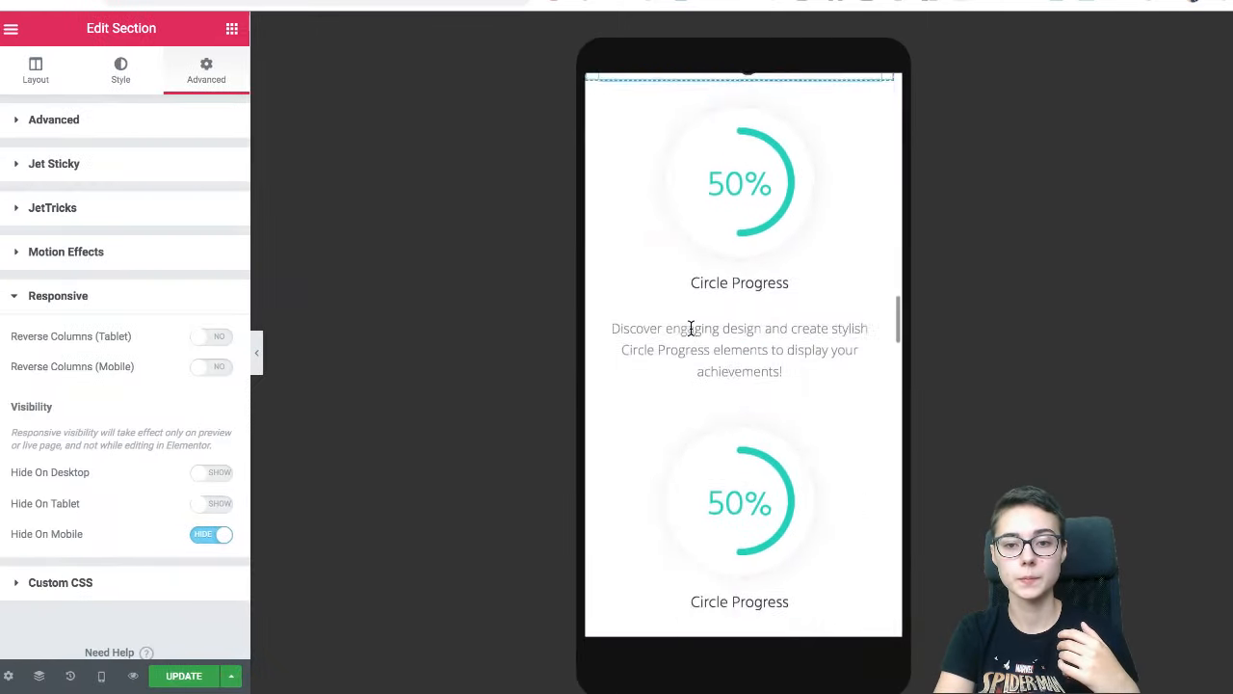
scroll(691, 329, up, 4)
scroll(764, 366, down, 4)
scroll(764, 366, down, 6)
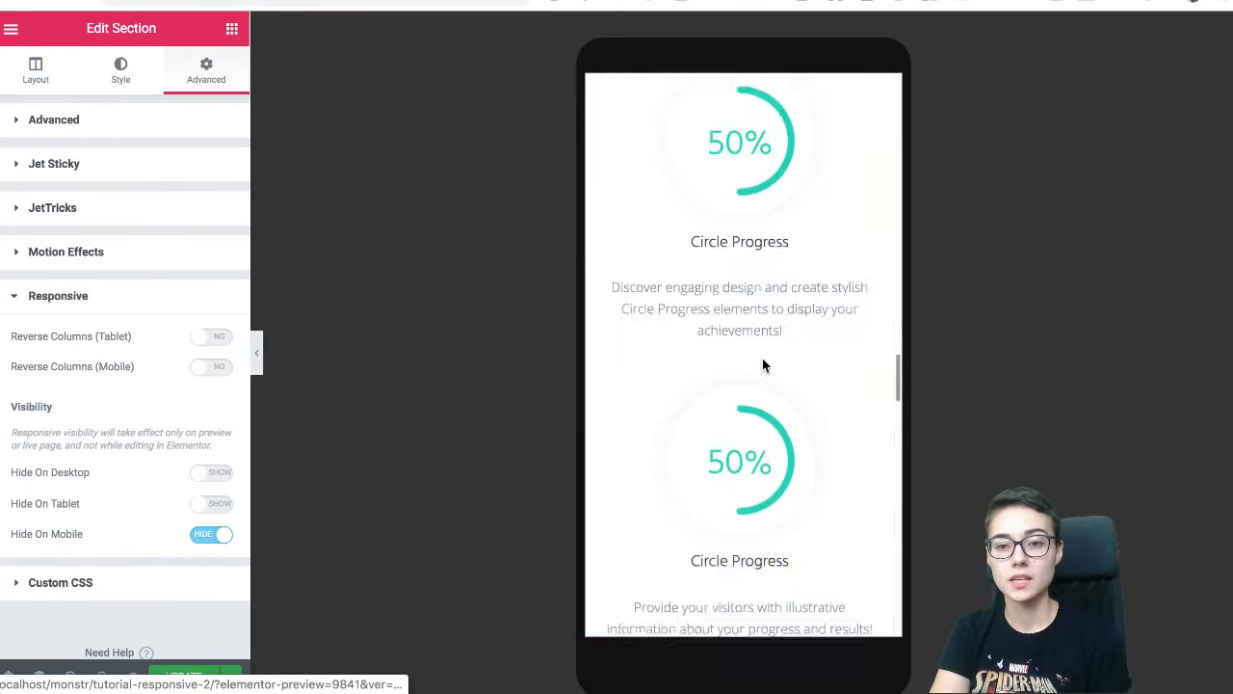
scroll(764, 366, up, 3)
scroll(659, 278, up, 3)
scroll(659, 278, down, 6)
scroll(659, 277, down, 8)
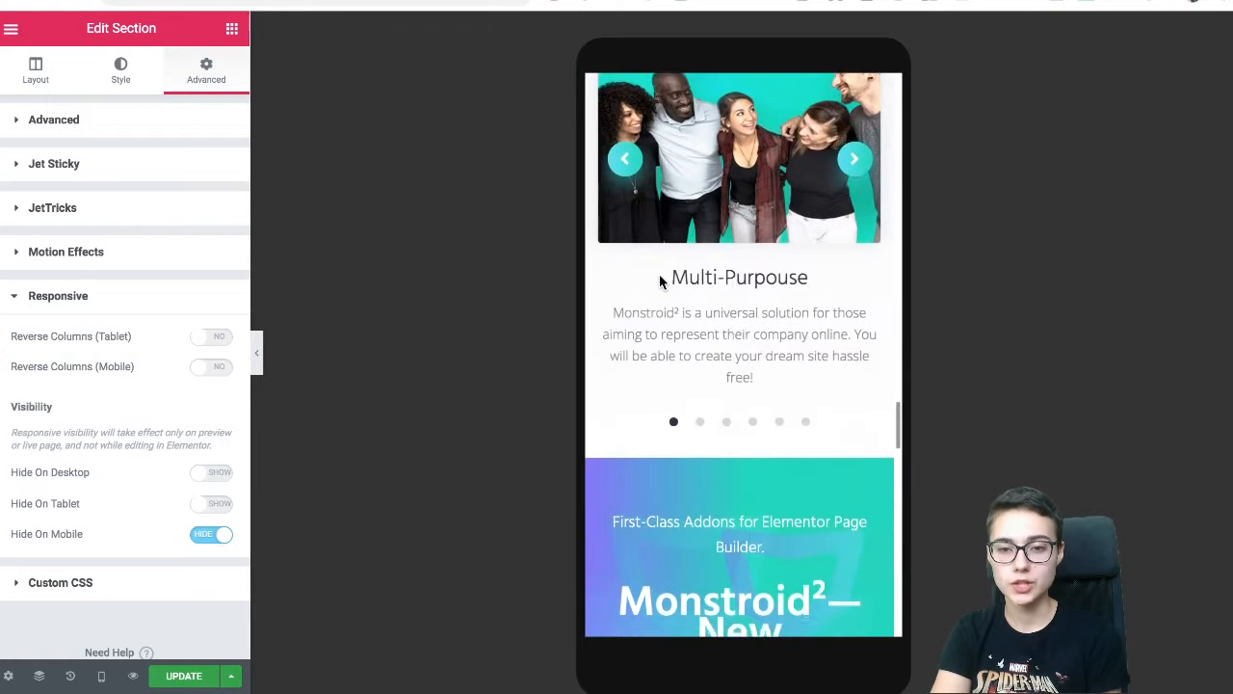
- Set the mobile font size of the Monstroid² heading in the second gradient banner, below the carousel, to 35 px
scroll(659, 273, down, 1)
click(756, 285)
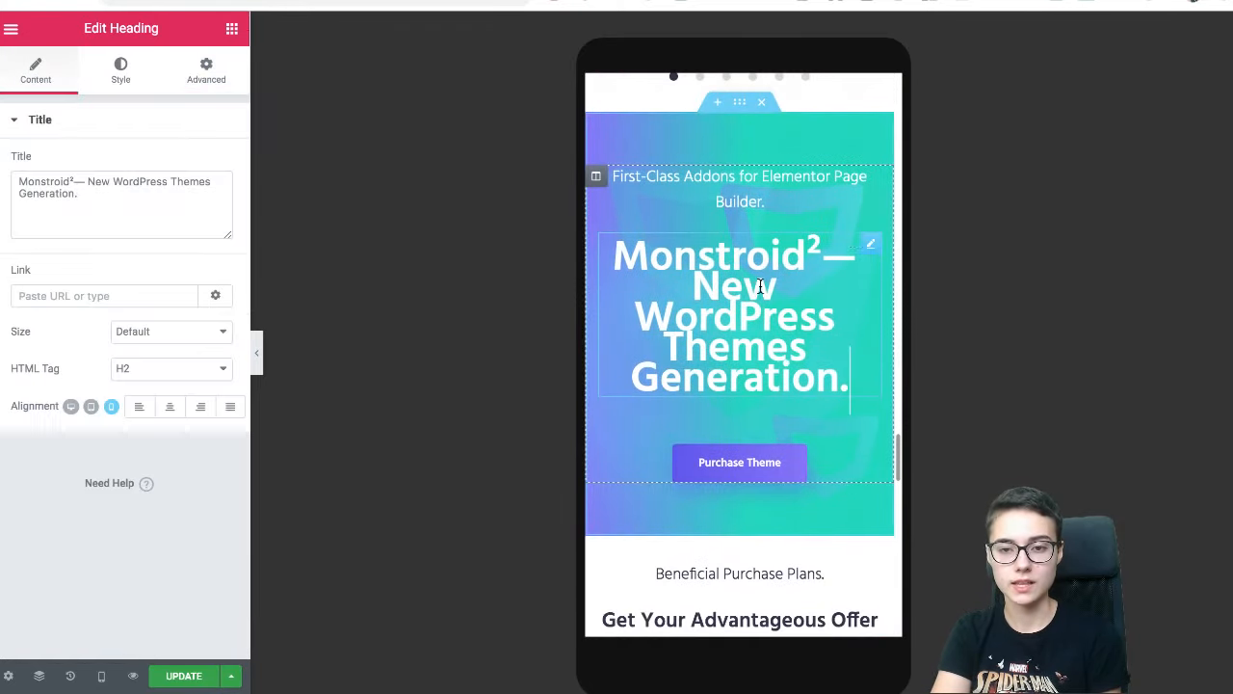
click(125, 82)
click(212, 203)
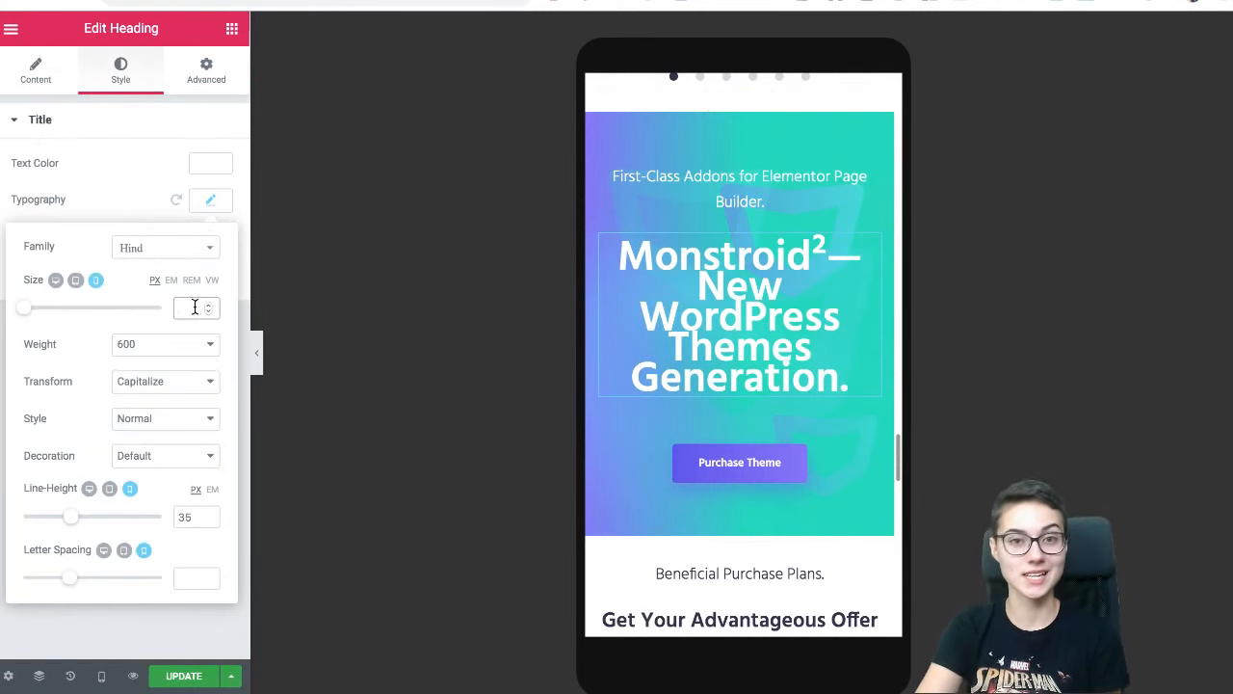
text(35)
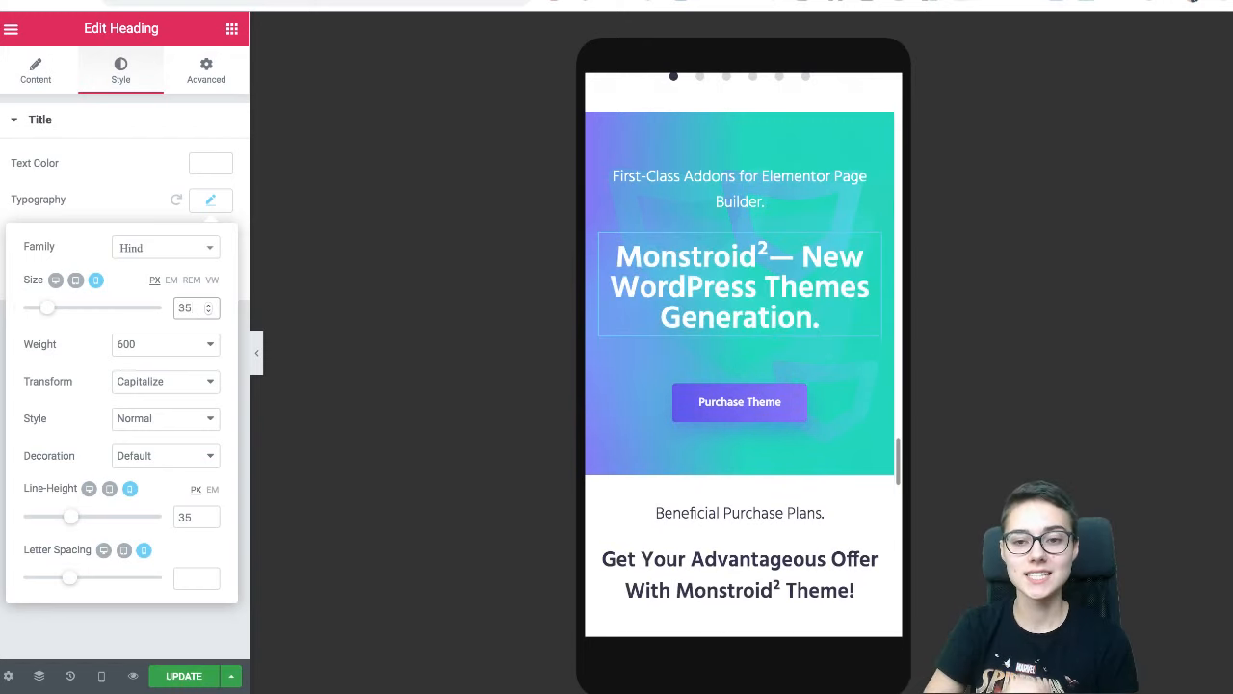
click(93, 167)
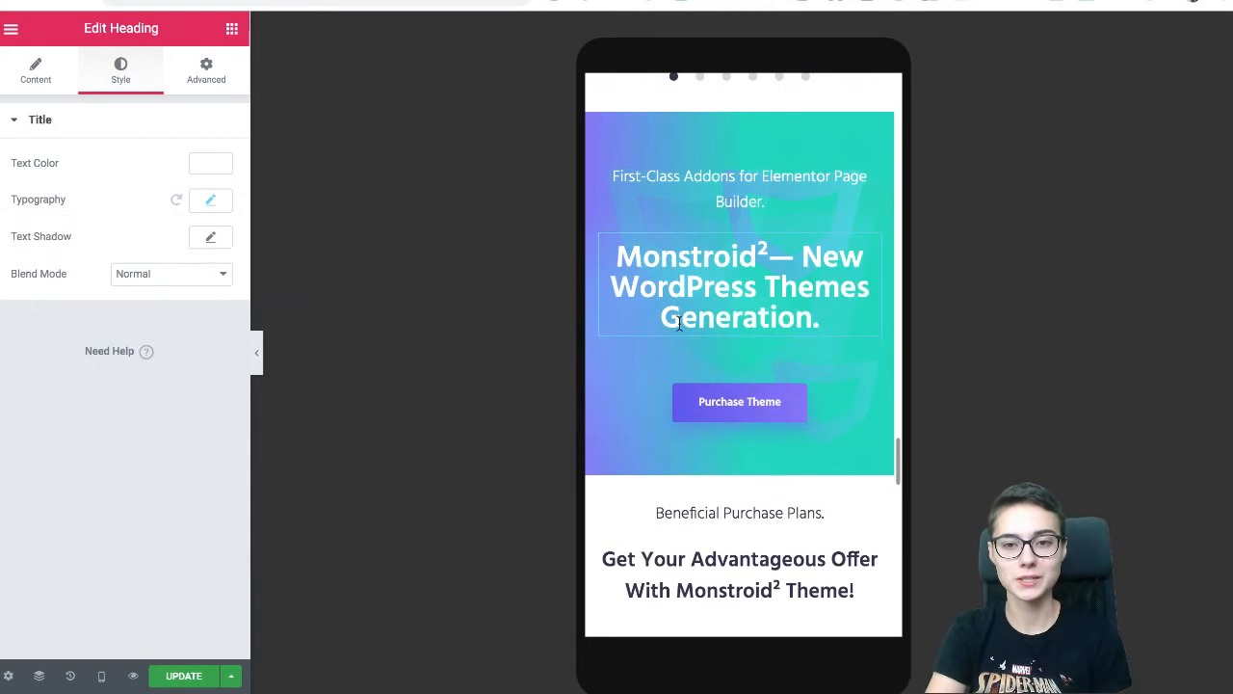
scroll(785, 309, down, 5)
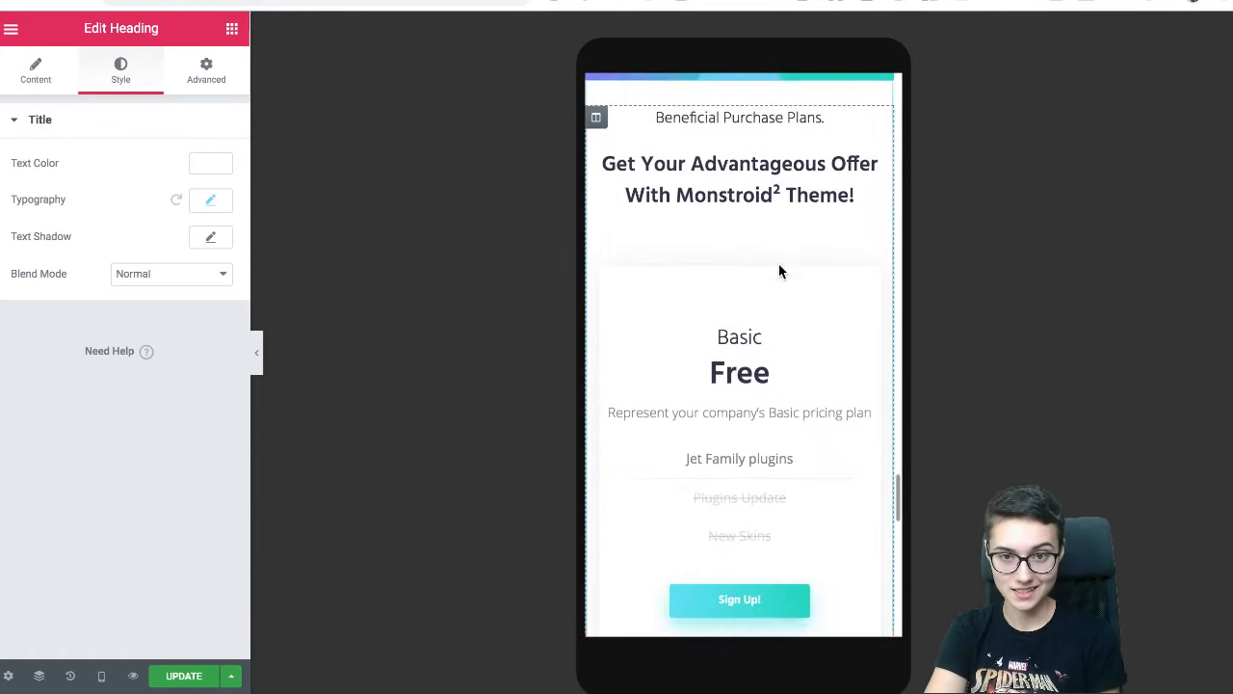
scroll(778, 271, up, 1)
scroll(735, 257, down, 2)
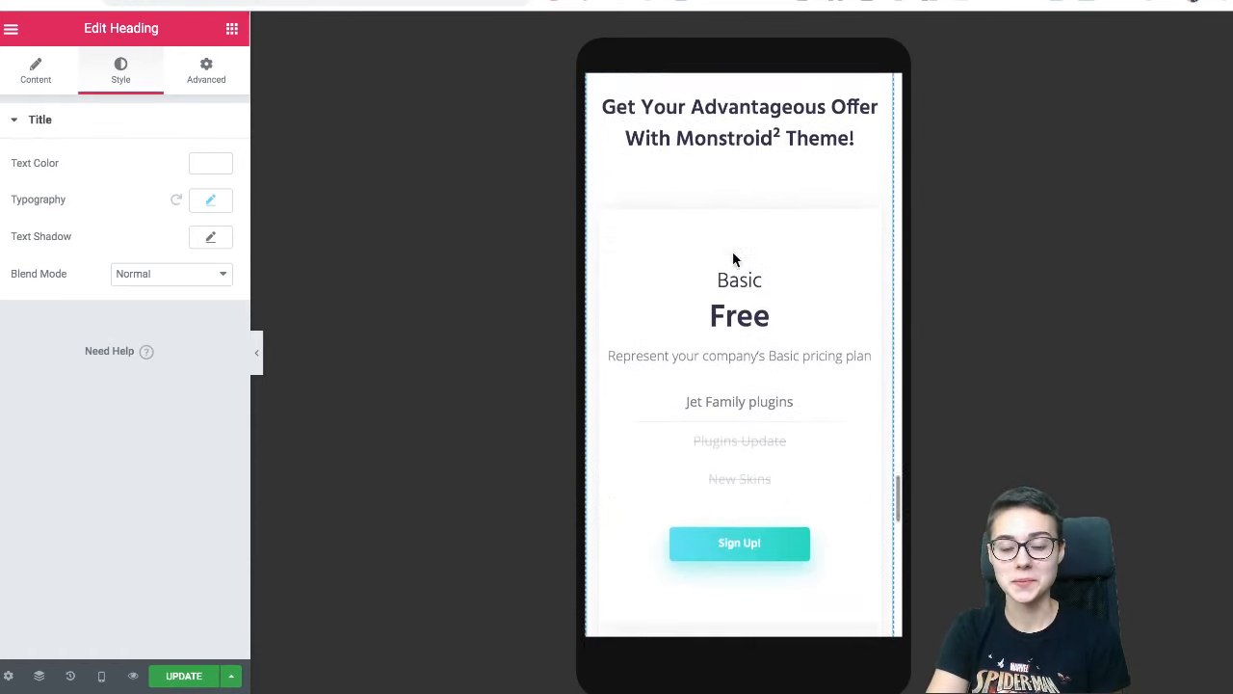
- Review the mobile layout from the pricing tables back up to the Web Building with Monstroid² hero section
scroll(734, 246, up, 5)
scroll(734, 256, up, 7)
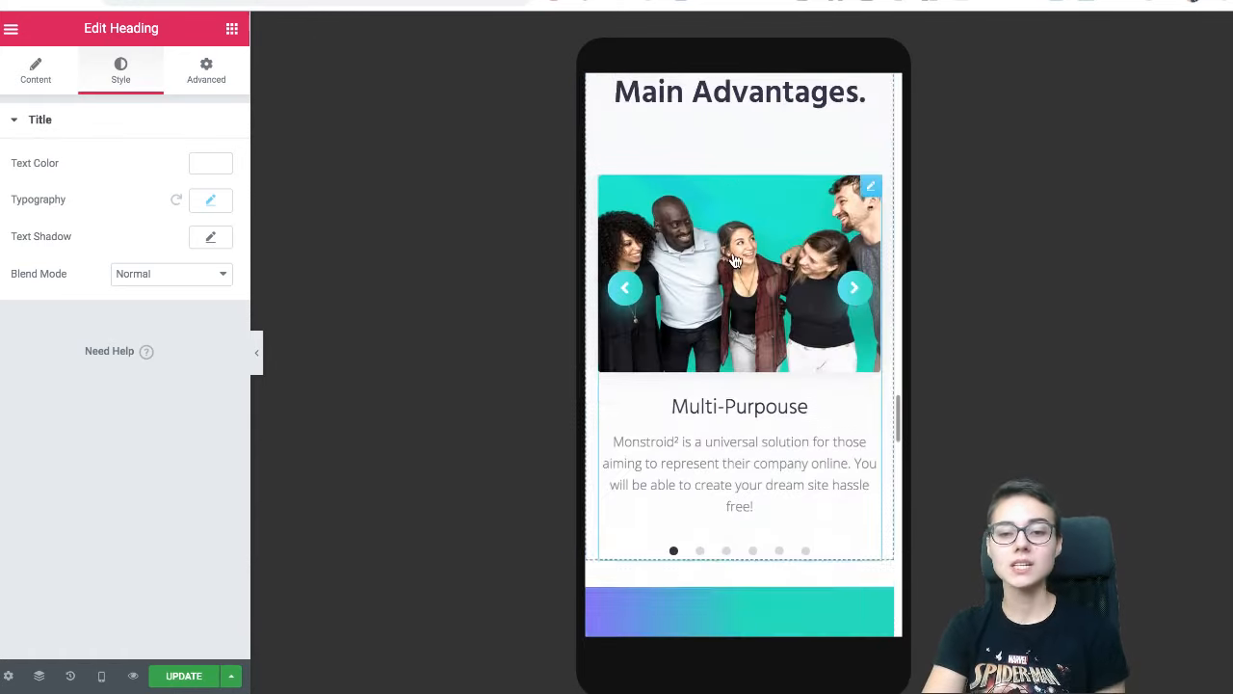
scroll(734, 259, up, 5)
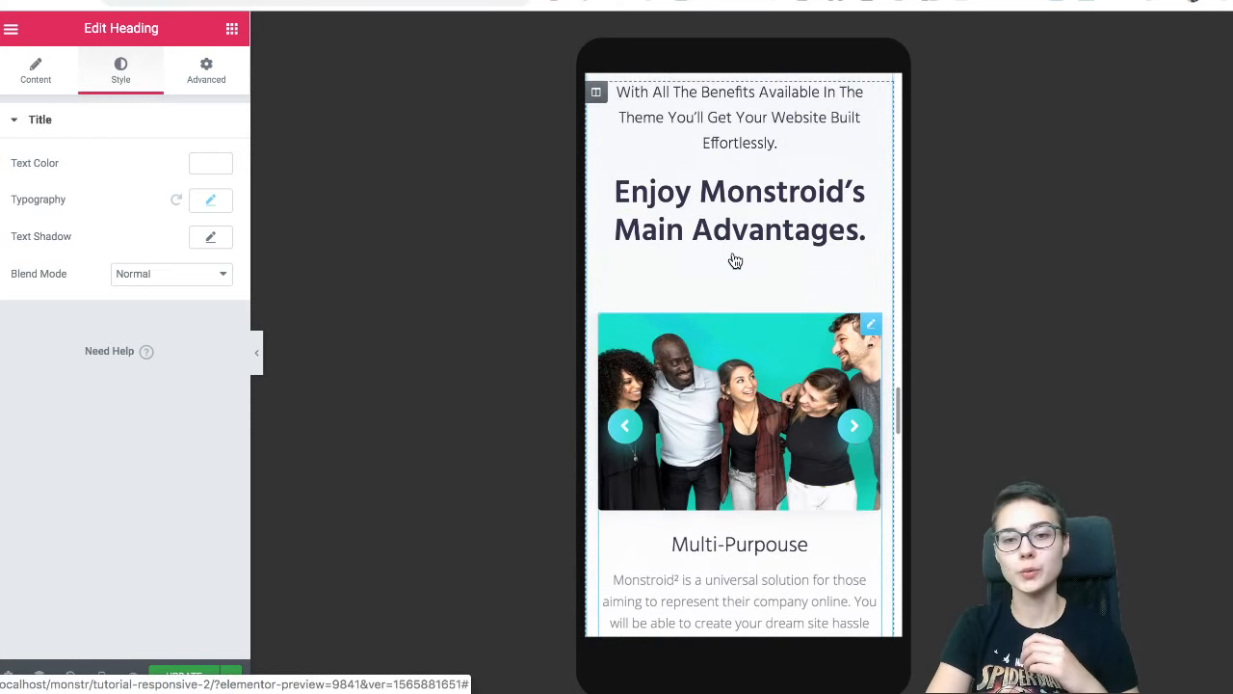
scroll(733, 255, up, 5)
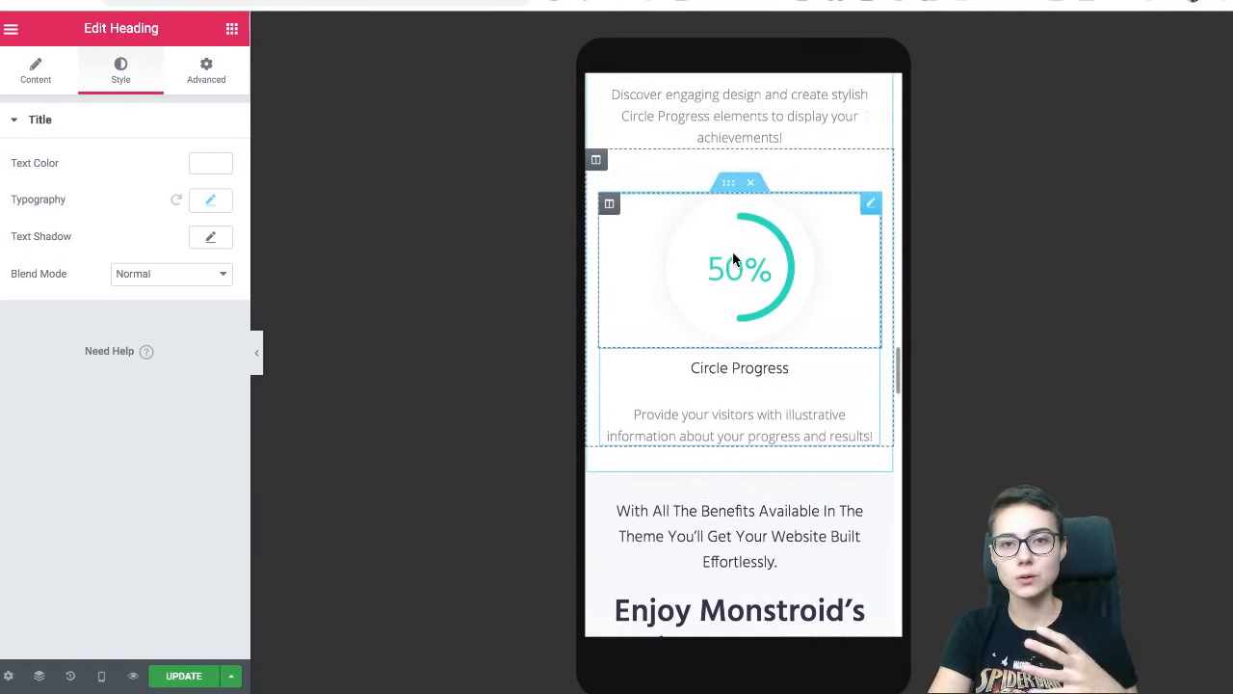
scroll(733, 259, up, 2)
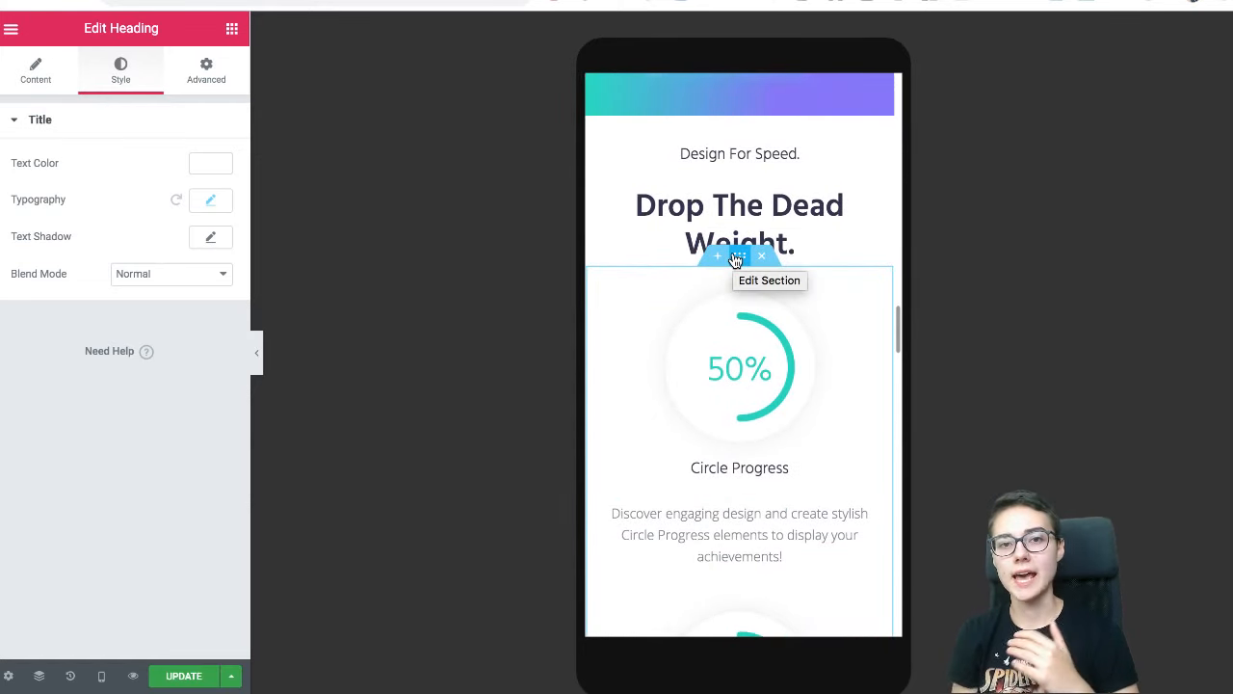
scroll(715, 201, up, 4)
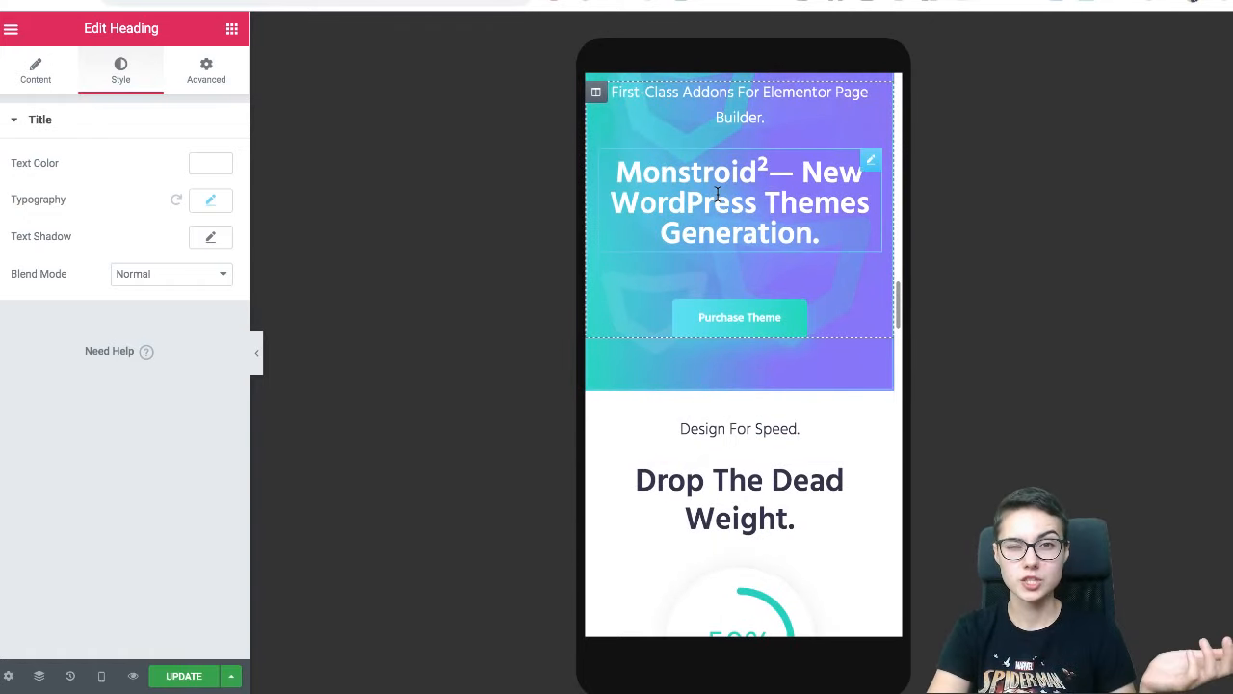
scroll(717, 195, up, 6)
scroll(718, 199, up, 15)
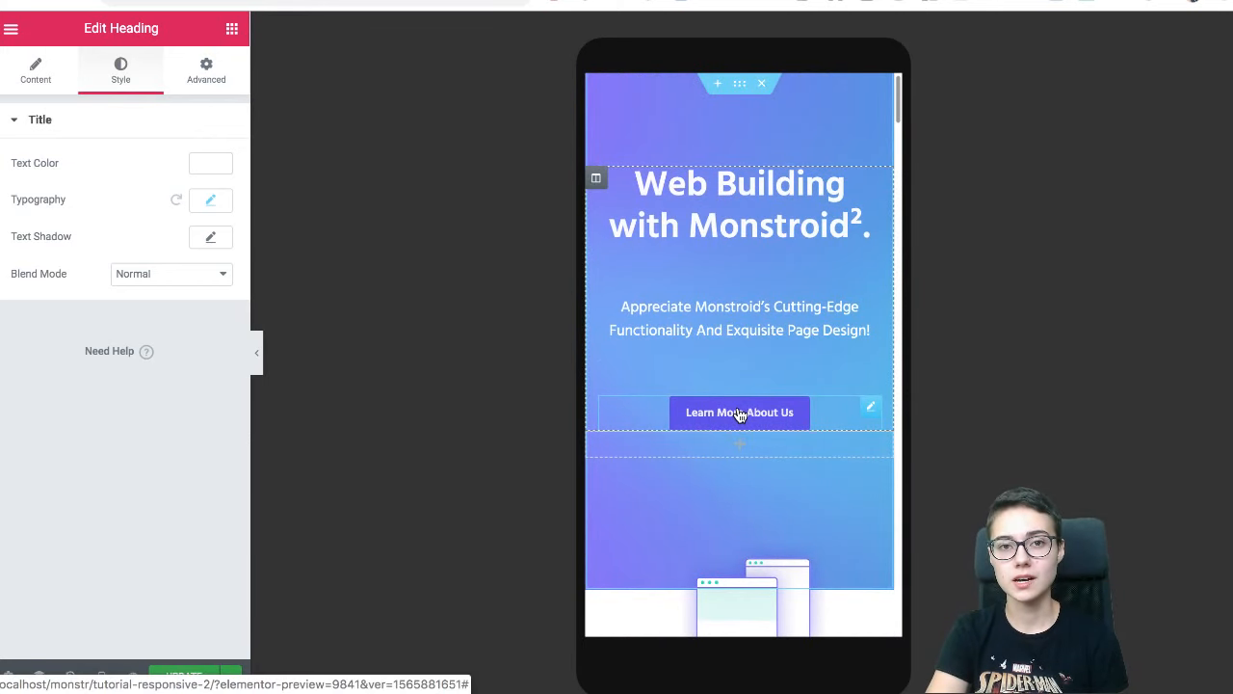
- Examine the advanced settings of the hero's Learn More About Us button, its column and its section for positioning options
click(210, 86)
scroll(158, 360, down, 5)
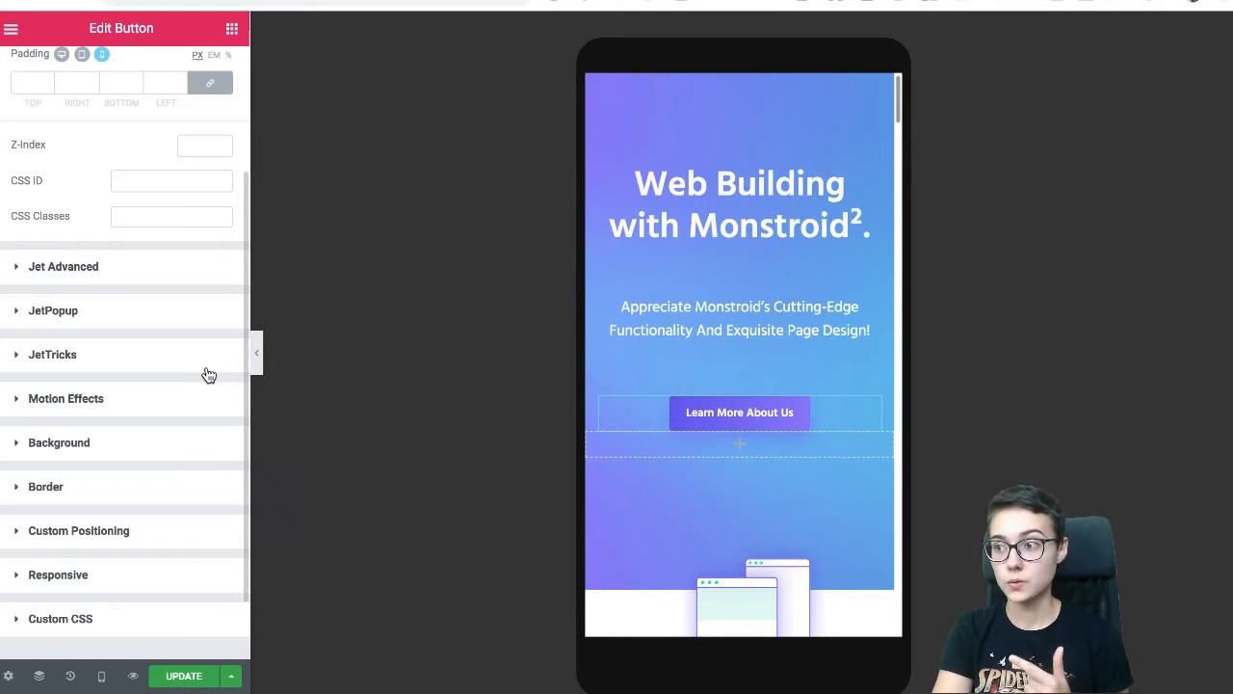
scroll(179, 360, down, 1)
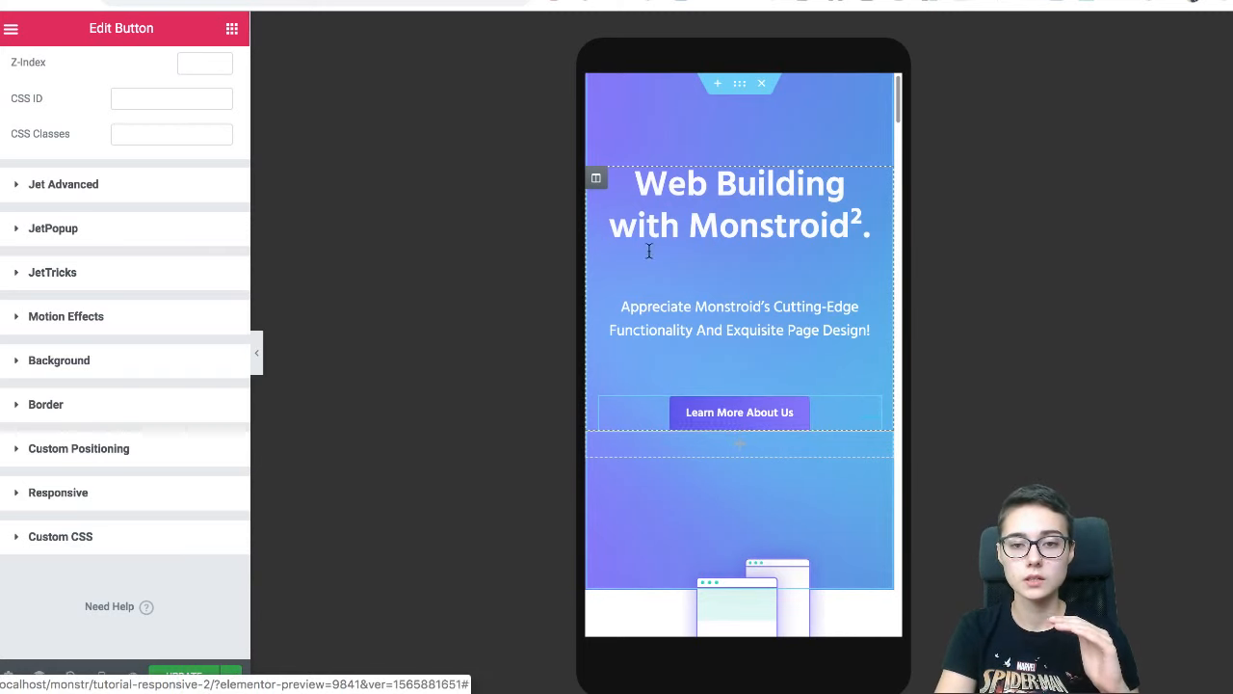
click(597, 180)
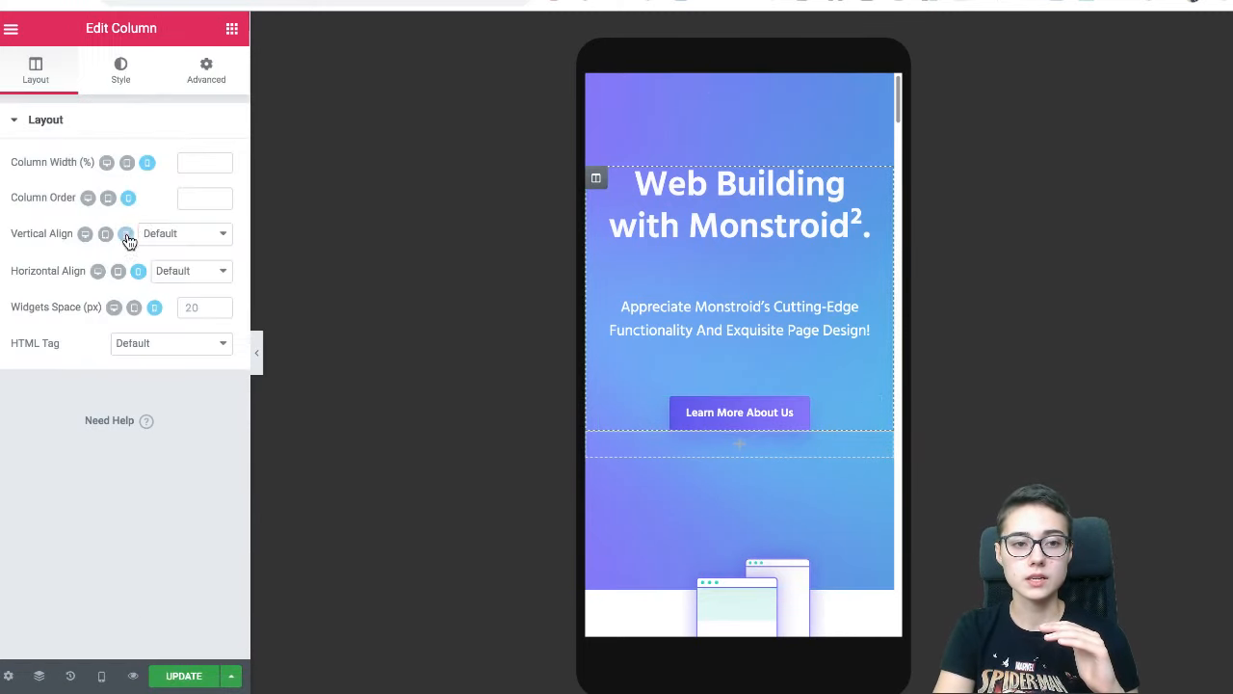
click(215, 84)
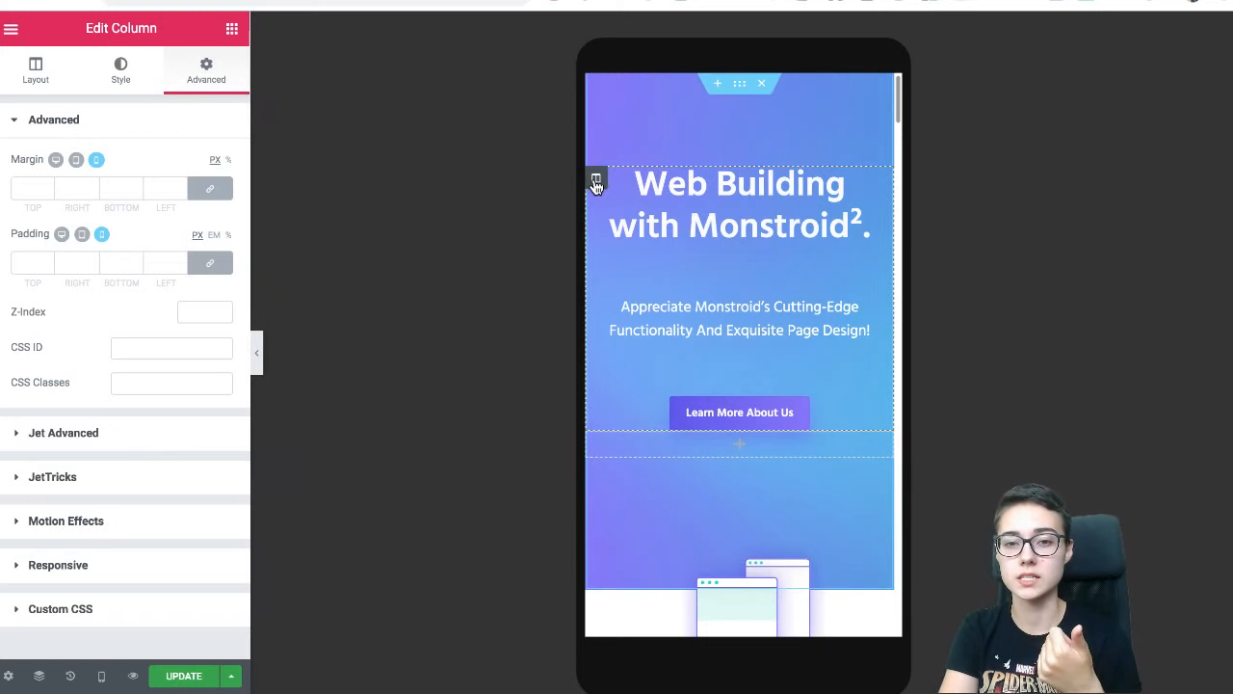
click(732, 86)
click(208, 71)
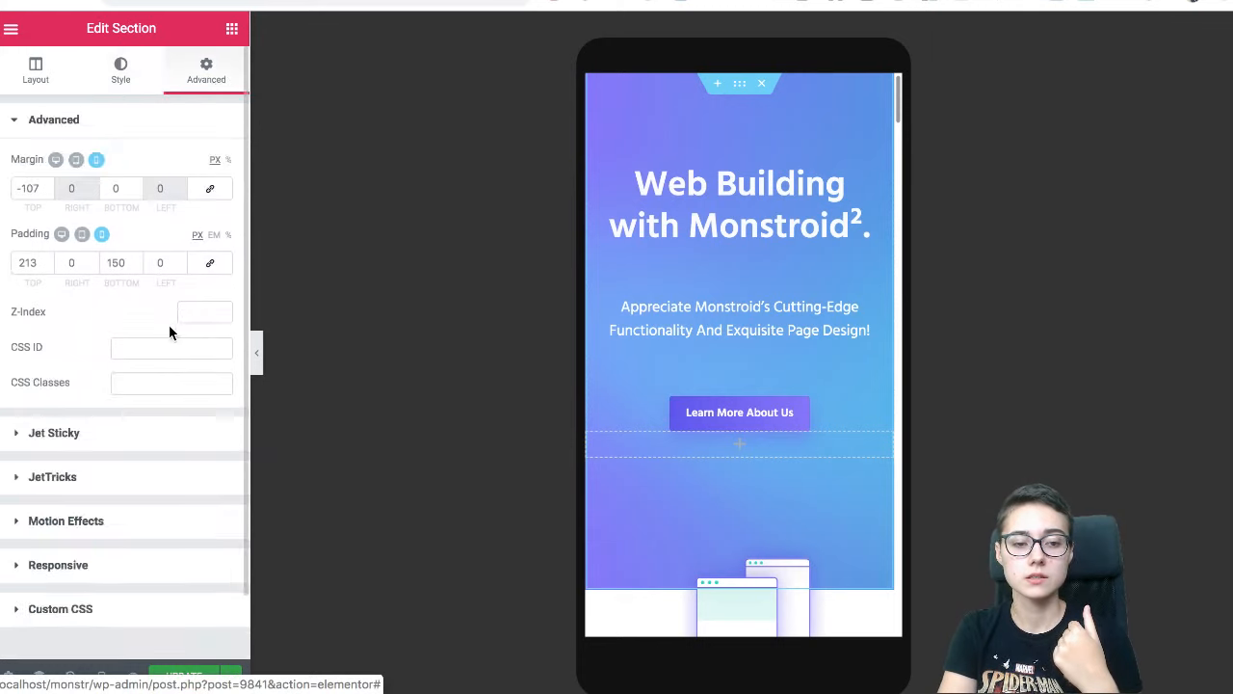
scroll(170, 322, down, 1)
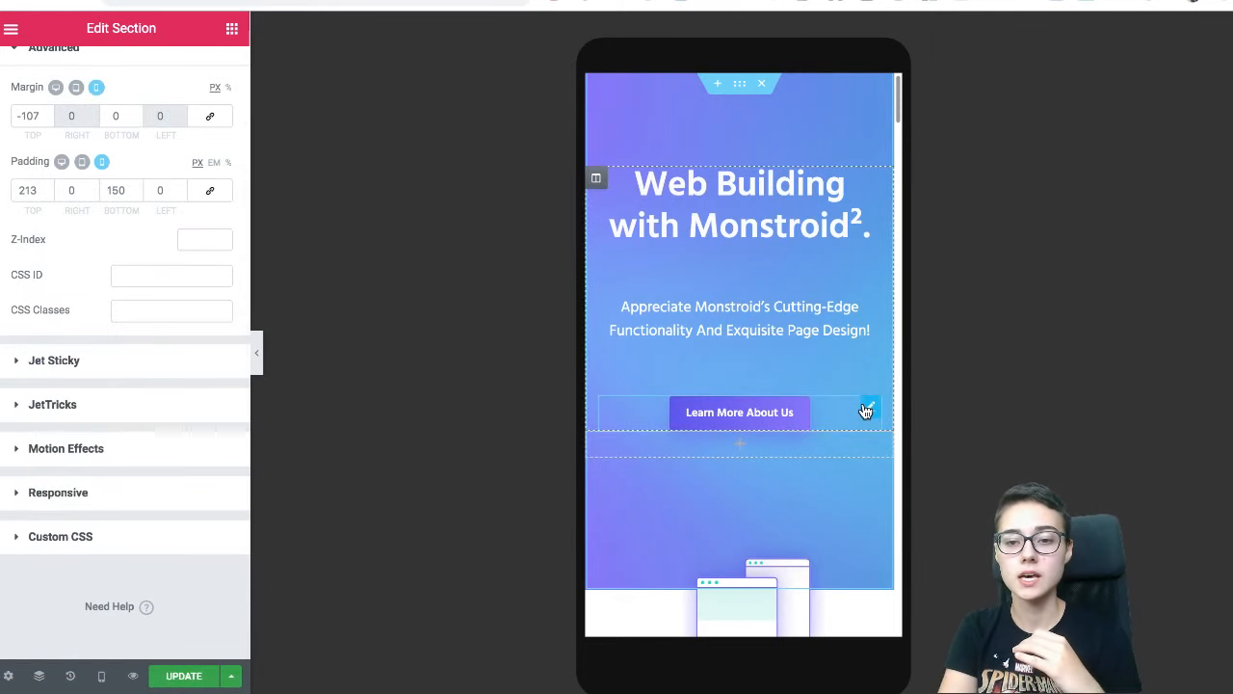
- Set the custom positioning of the hero's Learn More About Us button to Absolute
click(867, 409)
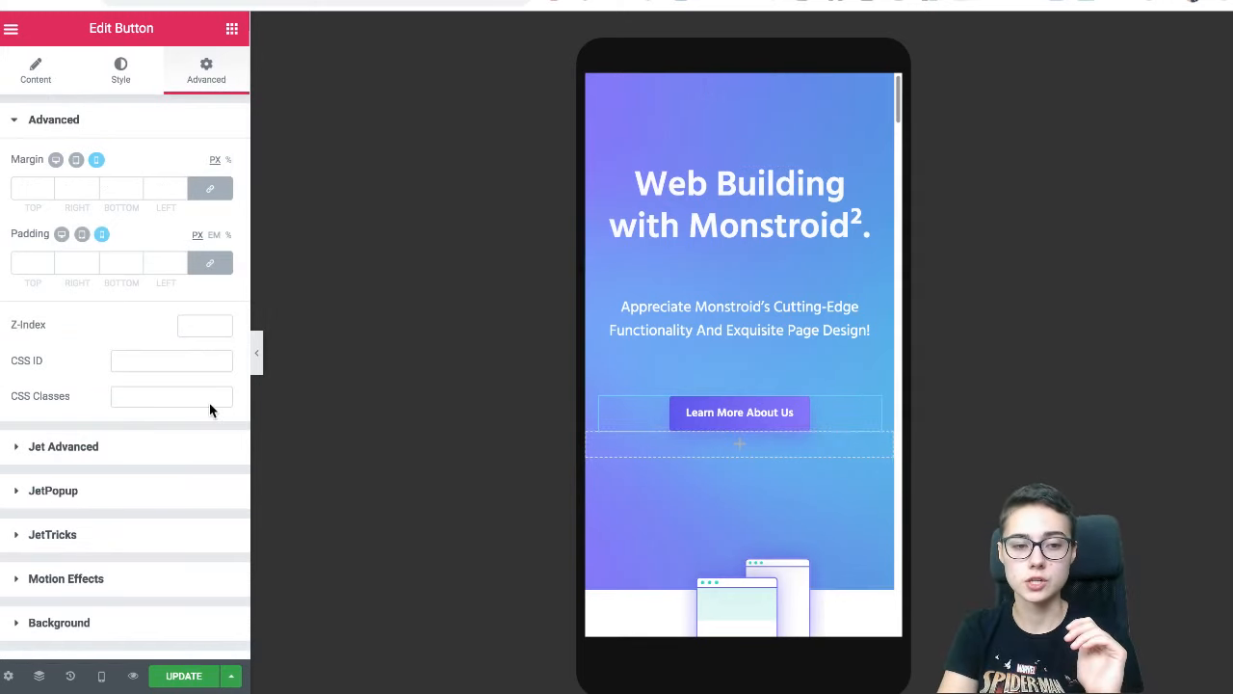
scroll(159, 385, down, 5)
scroll(151, 344, up, 4)
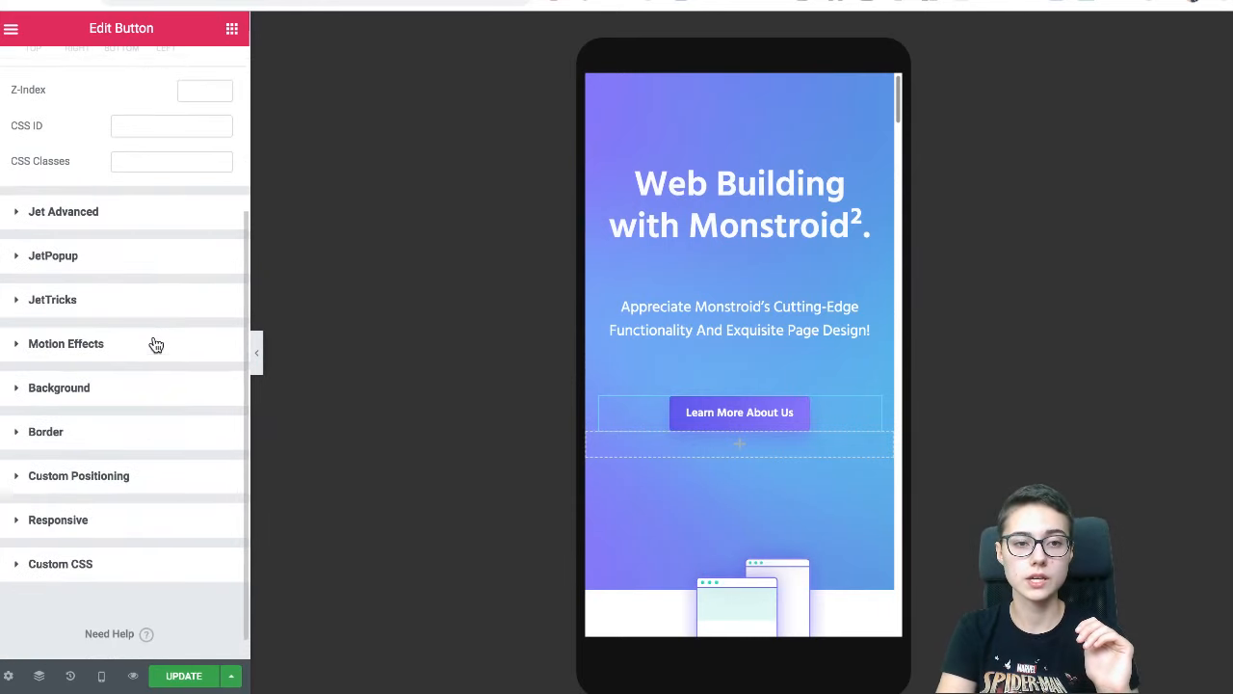
scroll(71, 466, down, 1)
scroll(71, 467, down, 2)
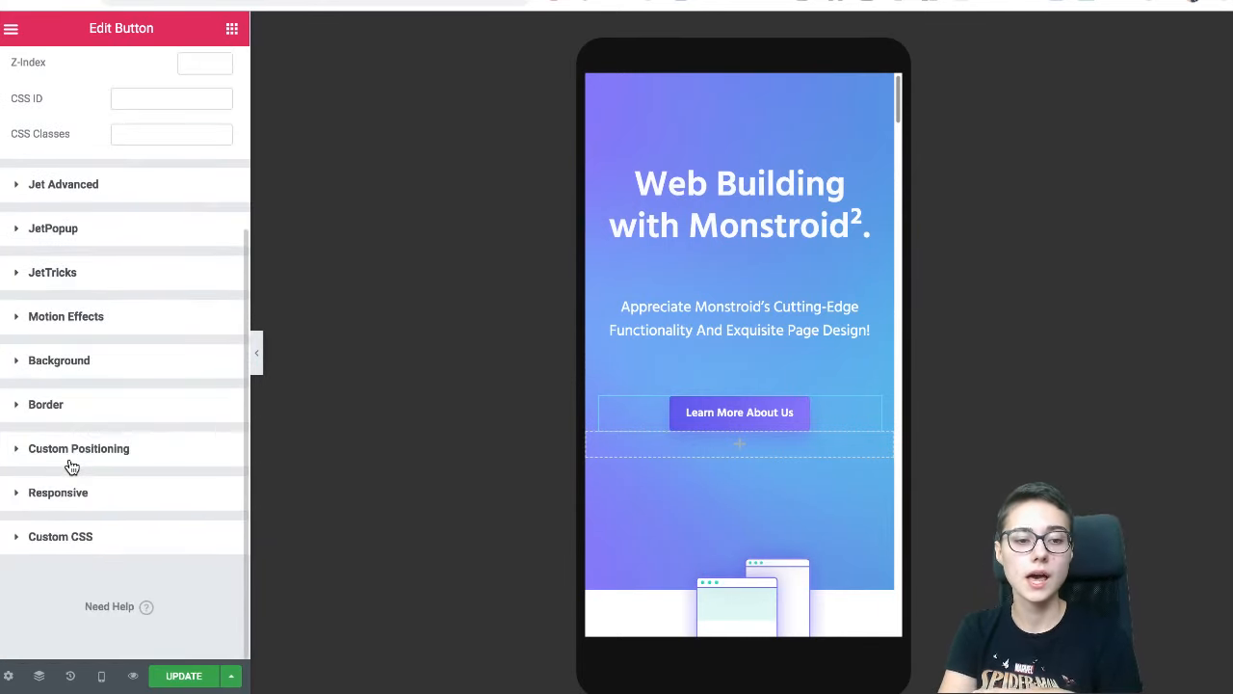
click(72, 453)
scroll(68, 405, down, 1)
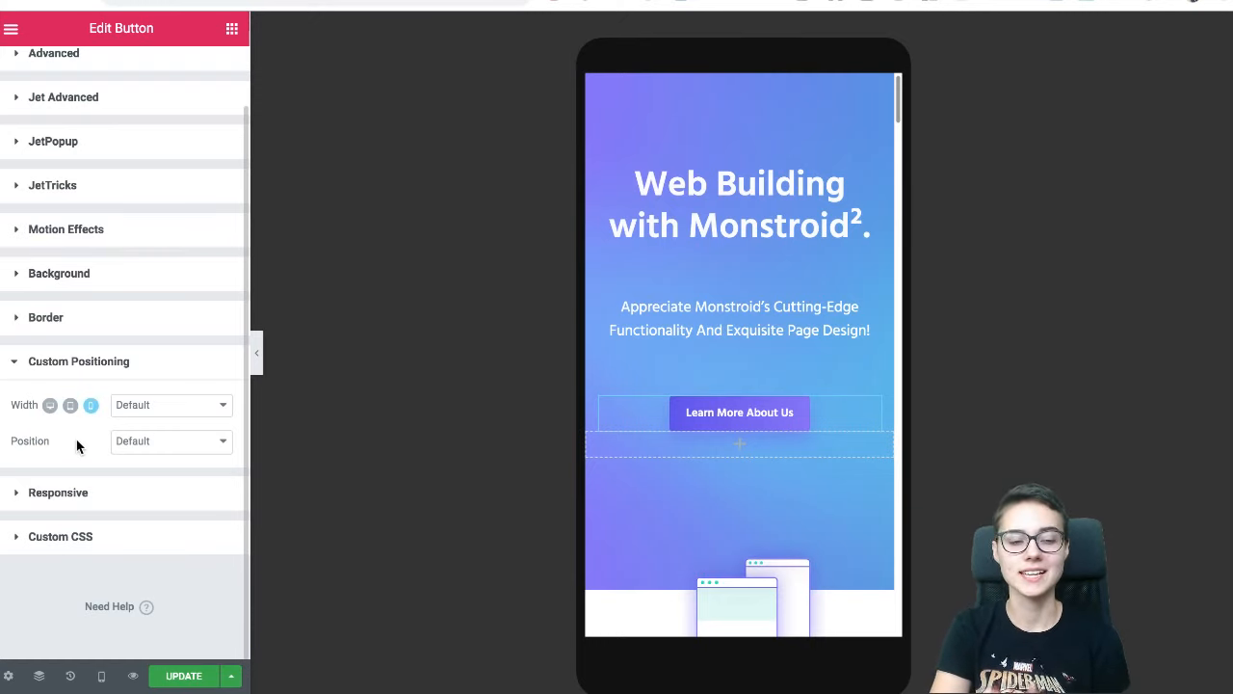
click(141, 442)
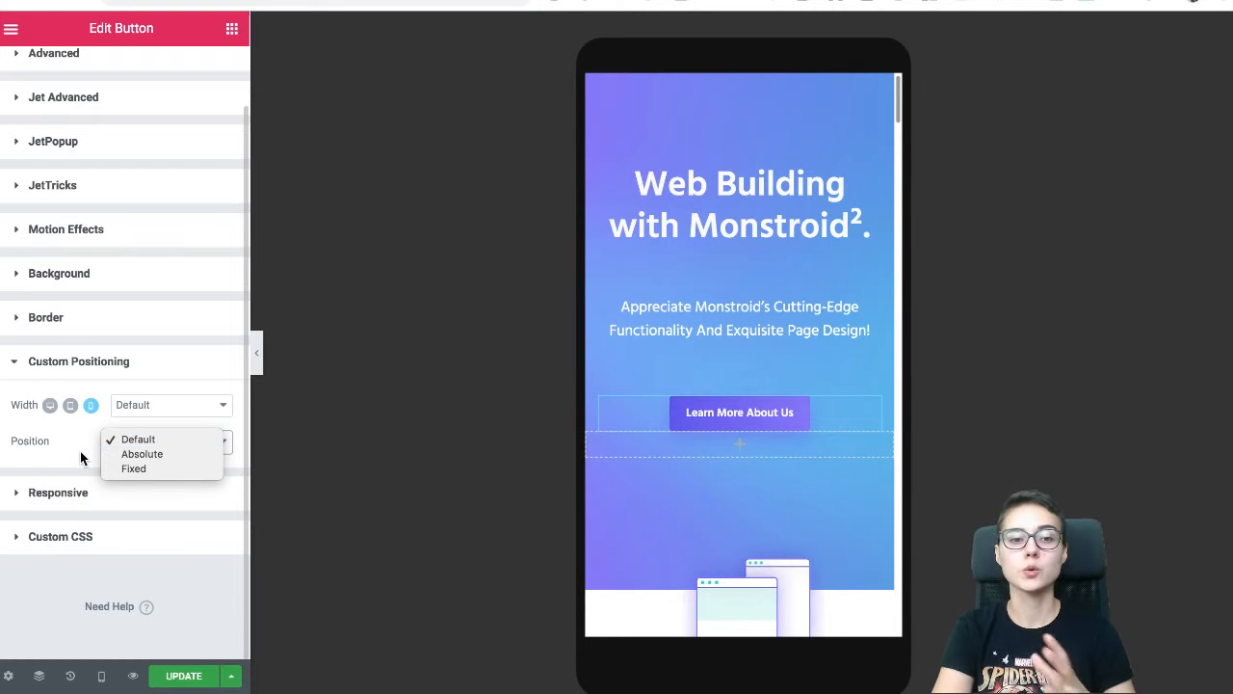
click(134, 459)
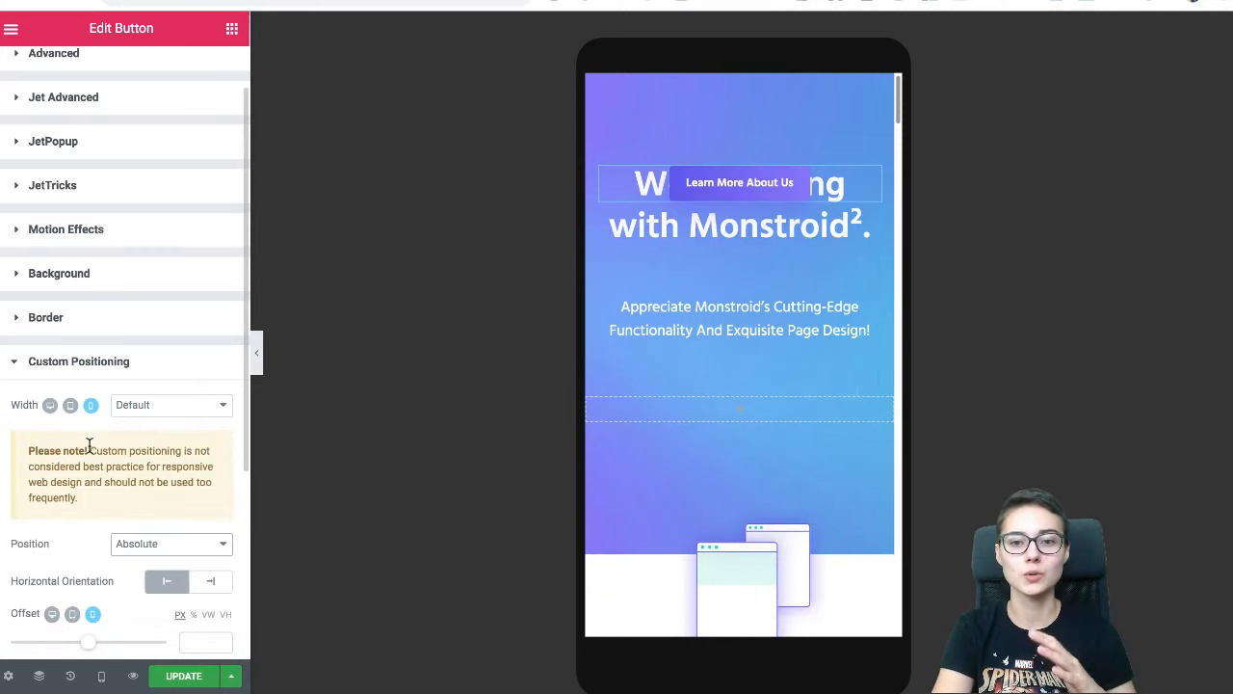
- Read the custom positioning note and move the button just below the hero subtitle, offset about -12 px horizontally and 225 px vertically
scroll(115, 448, down, 1)
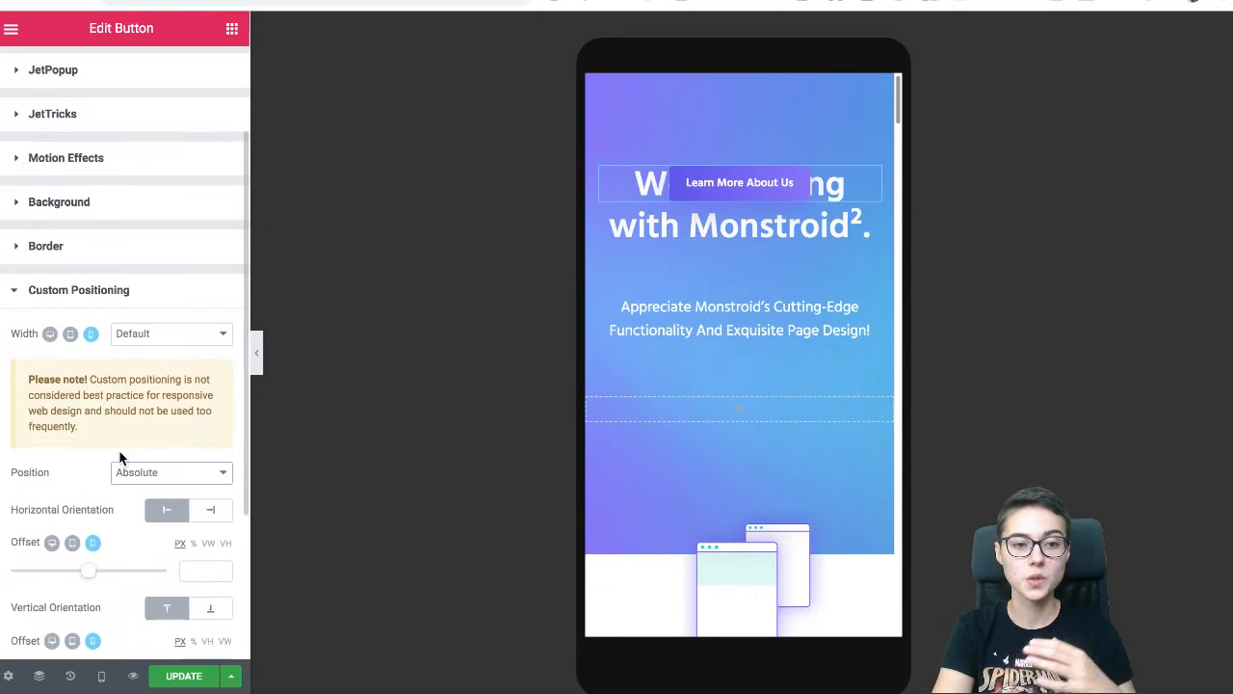
drag(29, 379, 113, 416)
click(113, 416)
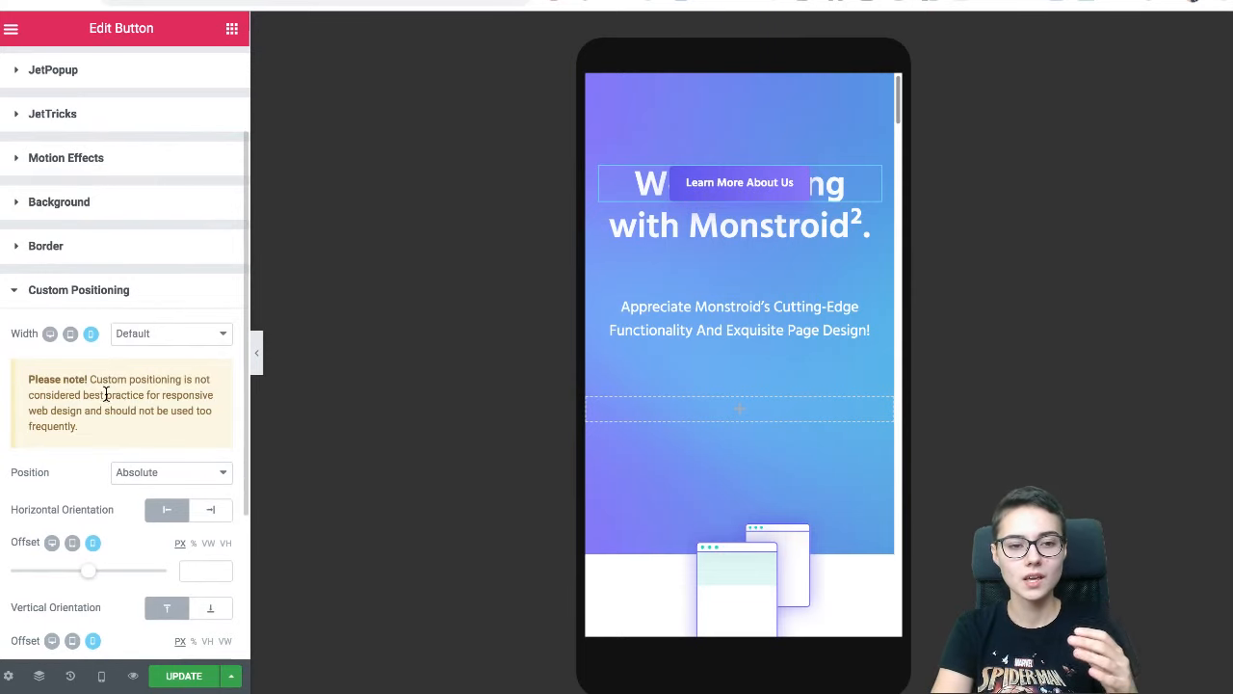
scroll(92, 419, down, 1)
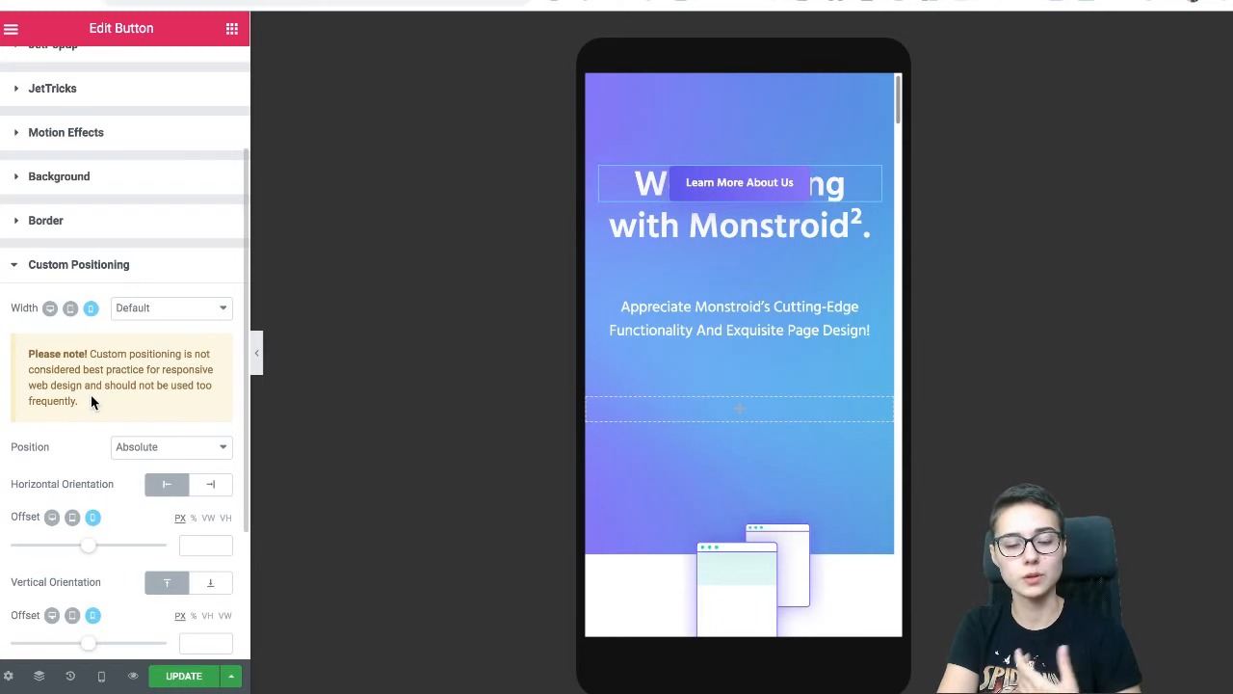
drag(743, 177, 727, 371)
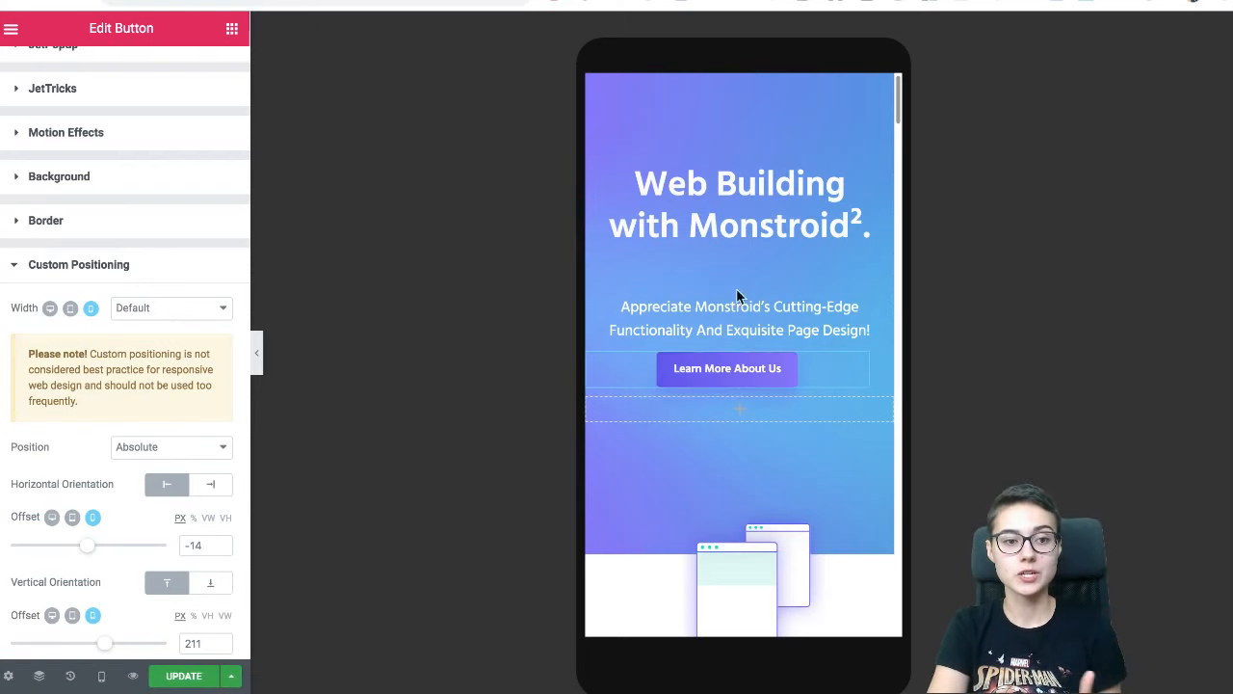
drag(764, 395, 722, 236)
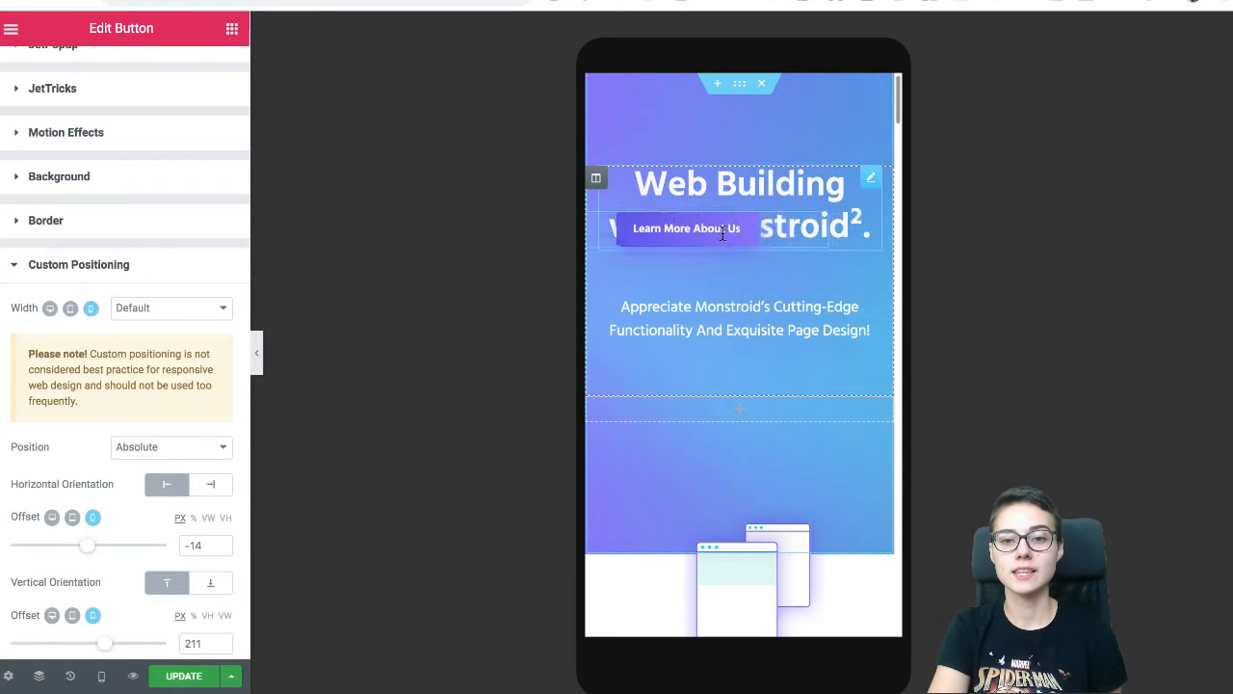
drag(714, 326, 761, 355)
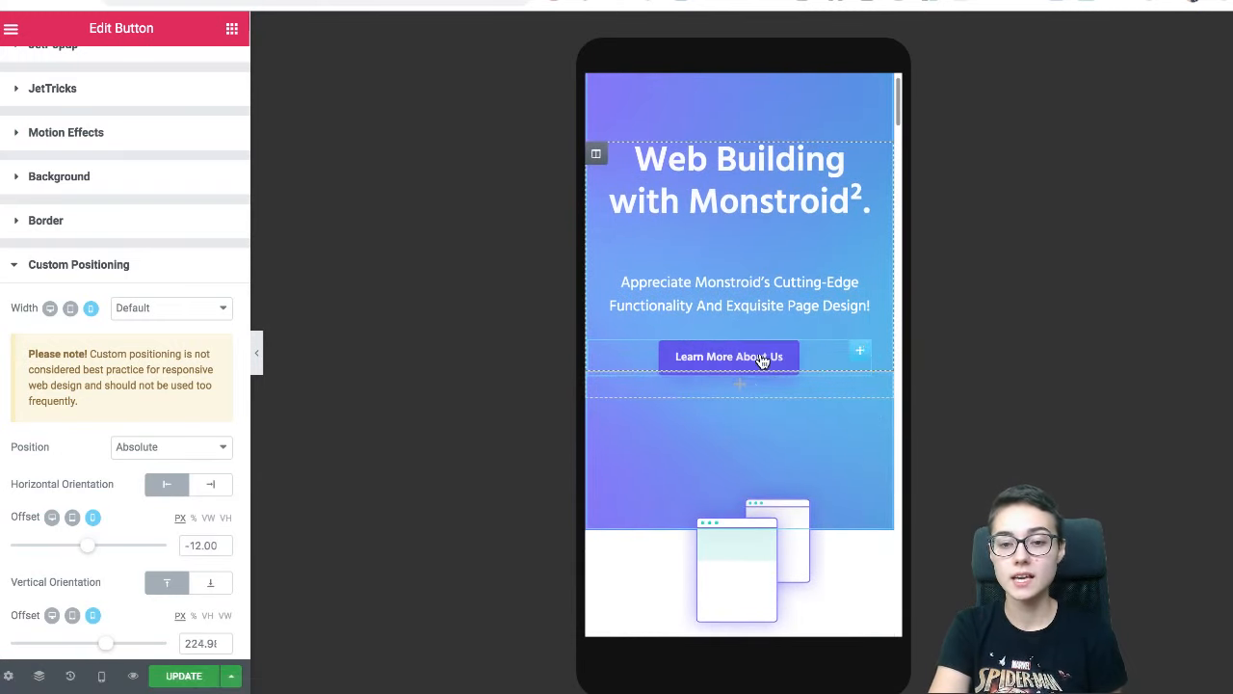
- Check how the absolute button scrolls with the page and move it to about -4 px horizontal and 244 px vertical offset
scroll(742, 347, down, 3)
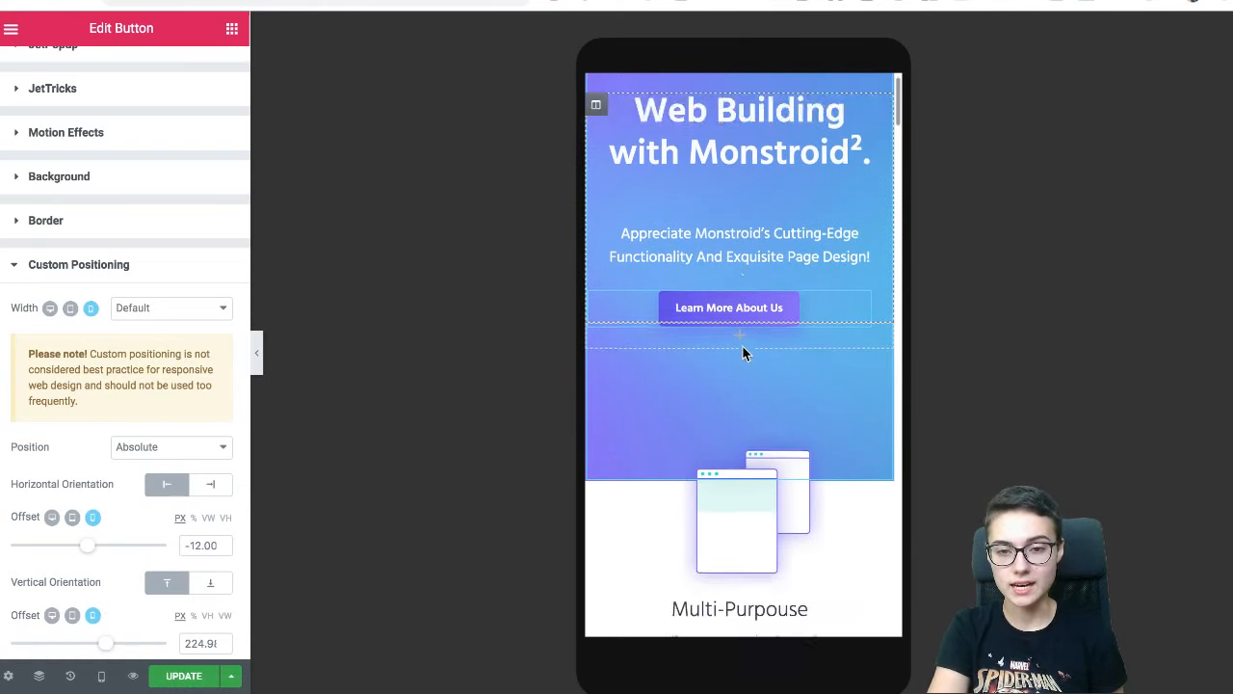
scroll(742, 355, down, 2)
scroll(742, 354, up, 6)
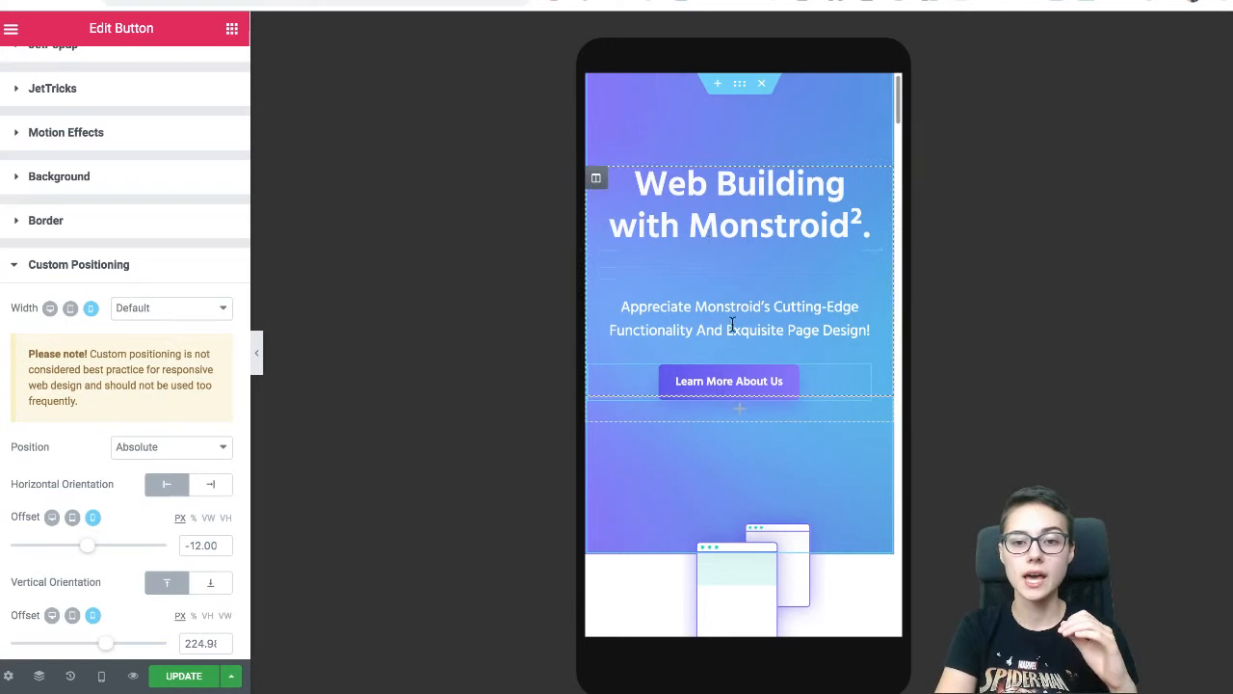
mouse_move(712, 383)
mouse_down()
mouse_move(735, 354)
mouse_move(719, 378)
mouse_move(674, 154)
mouse_move(710, 440)
mouse_move(697, 508)
mouse_move(734, 393)
mouse_move(723, 401)
mouse_up()
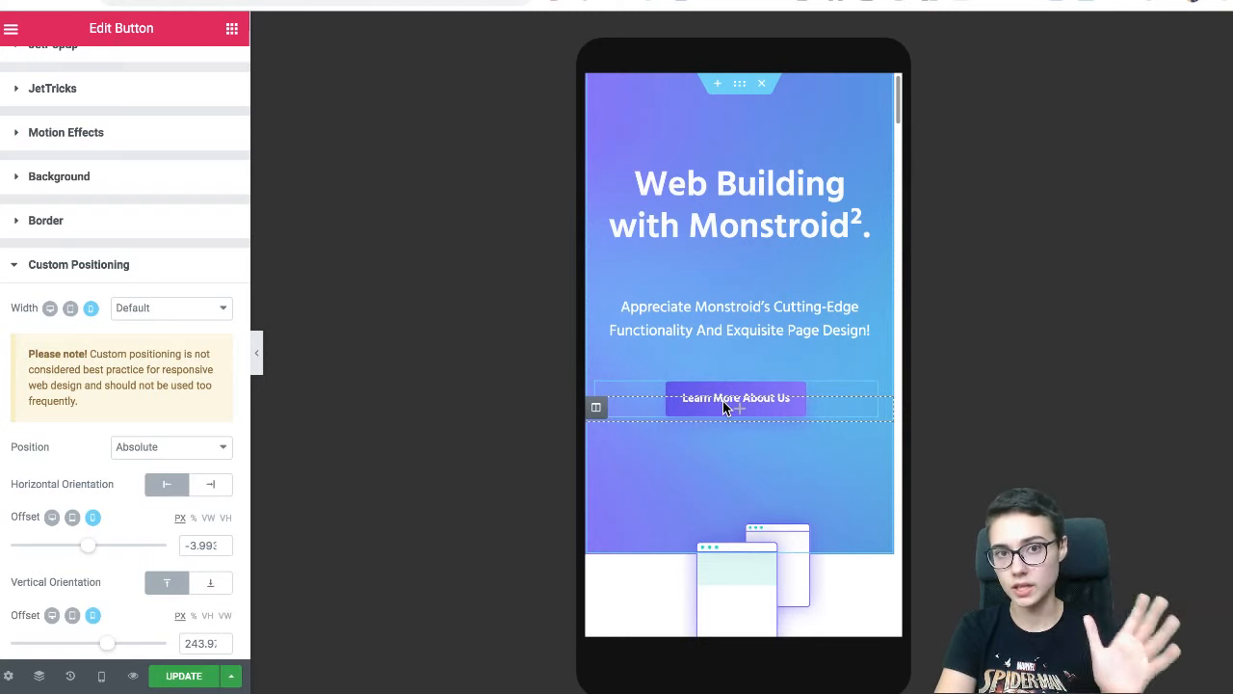
- Change the button's position to Fixed and move it below the hero subtitle, offset about 24 px horizontally and 366 px vertically
click(186, 449)
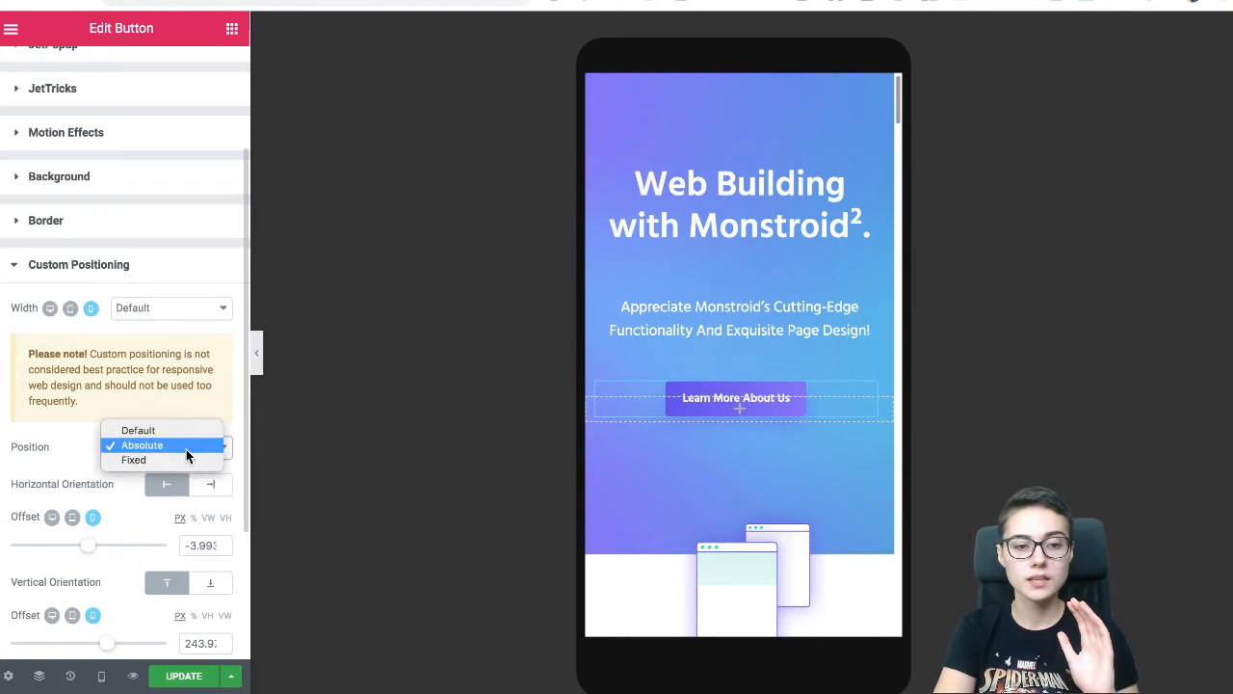
click(177, 460)
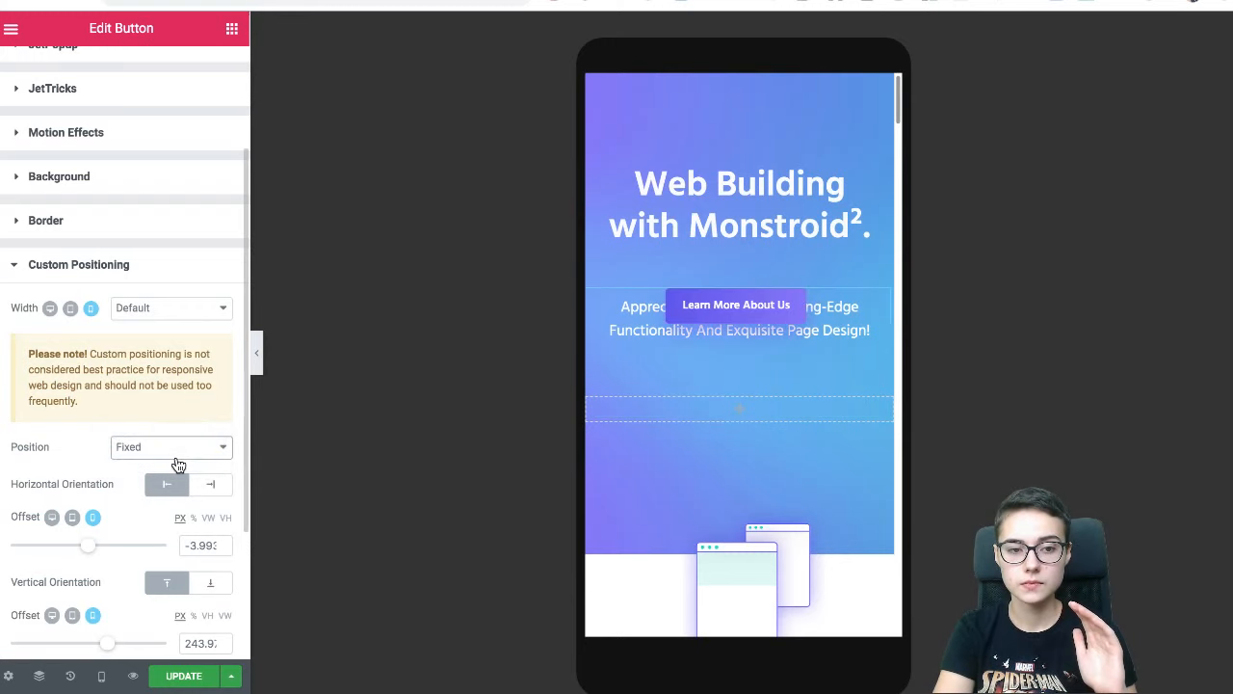
drag(750, 304, 776, 414)
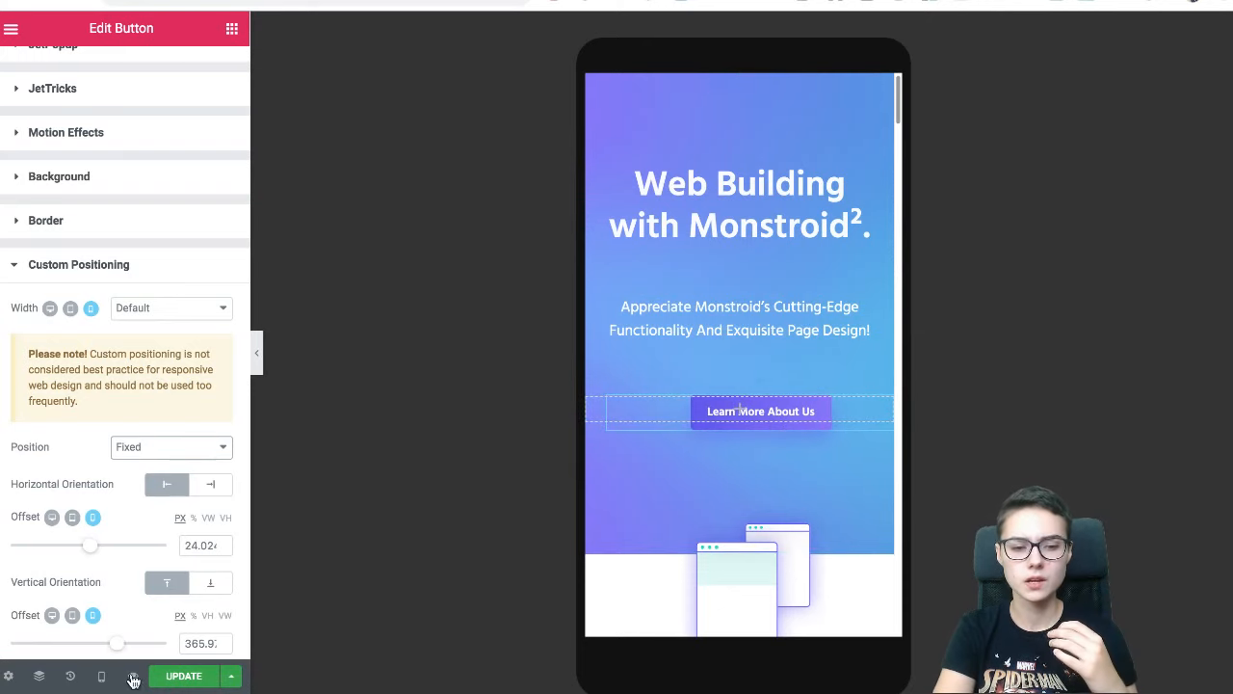
- In desktop view, move the fixed button to about -449 px horizontal and 484 px vertical offset, and check how it behaves while scrolling
click(102, 675)
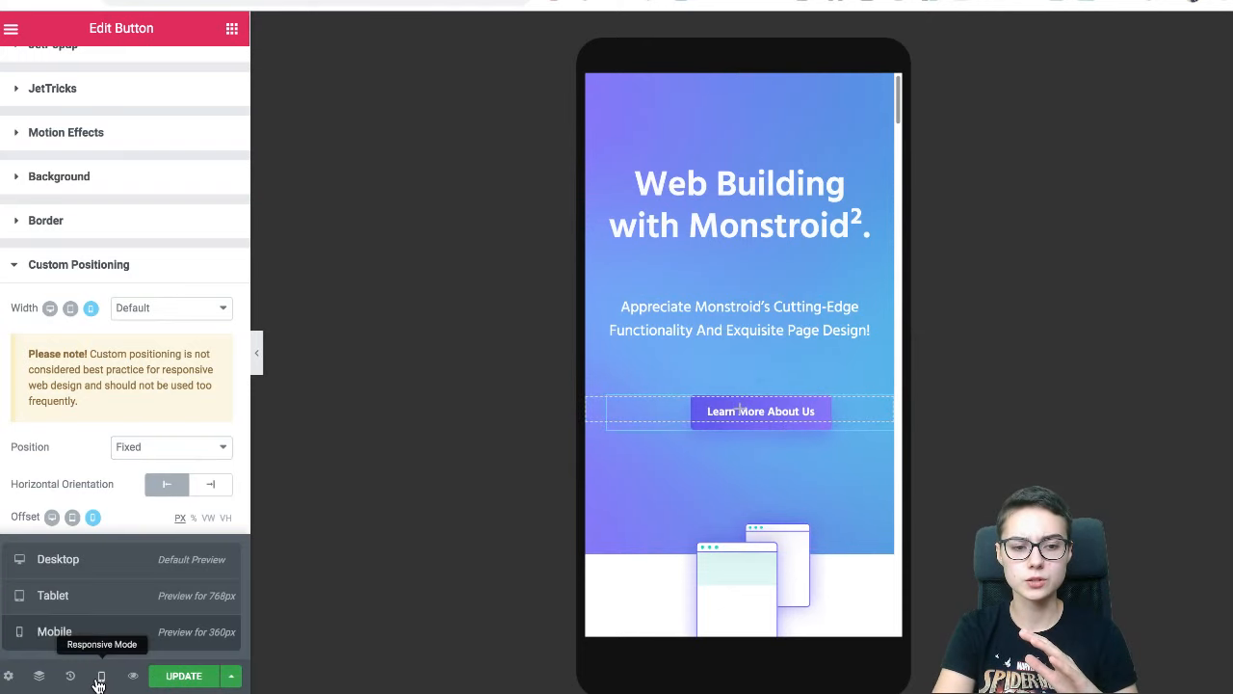
click(123, 573)
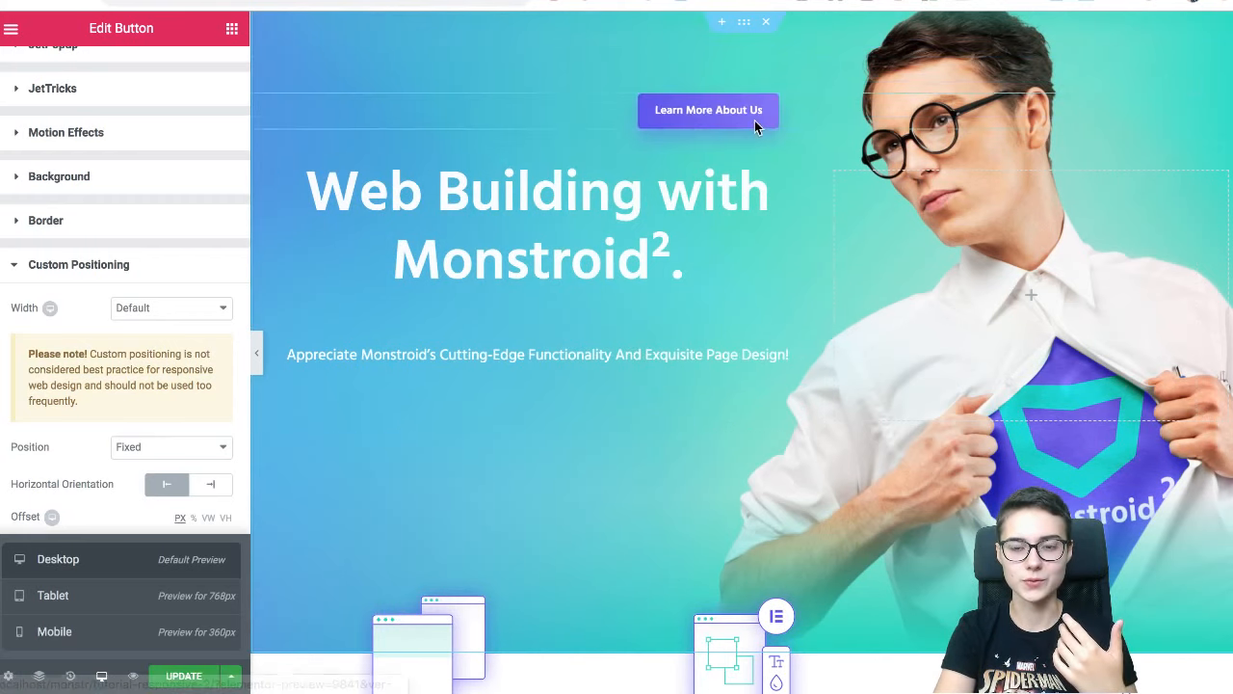
drag(755, 120, 689, 190)
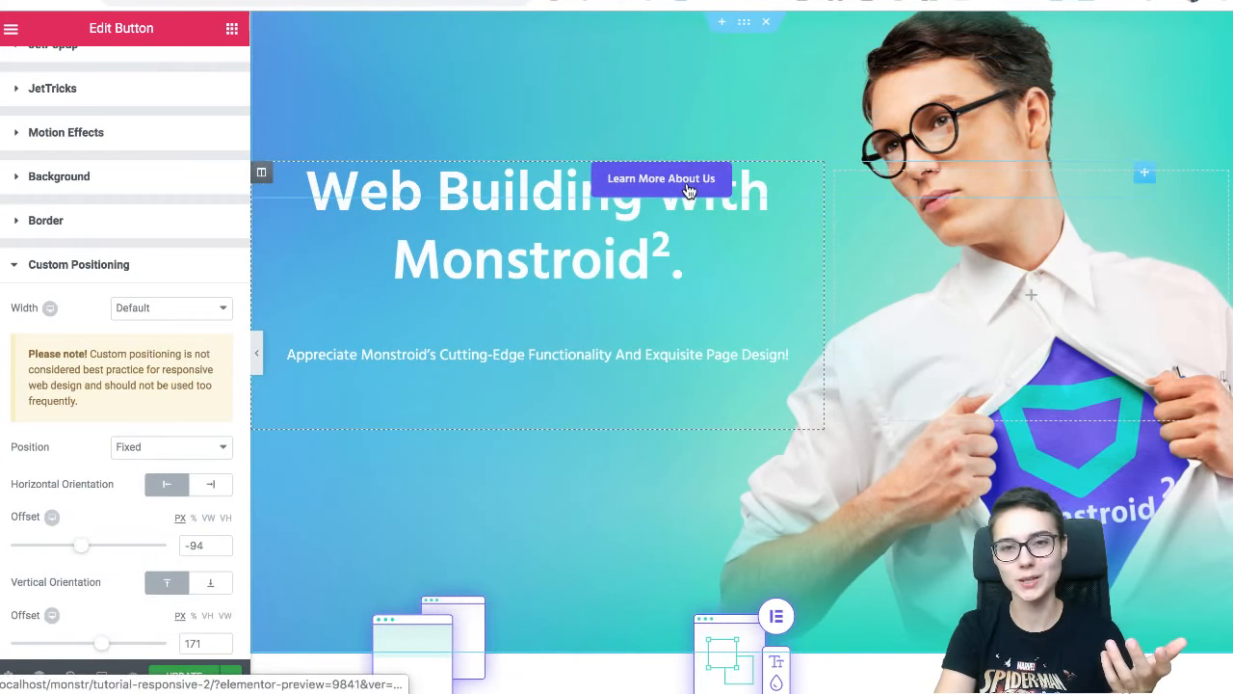
drag(679, 178, 355, 460)
scroll(491, 352, down, 6)
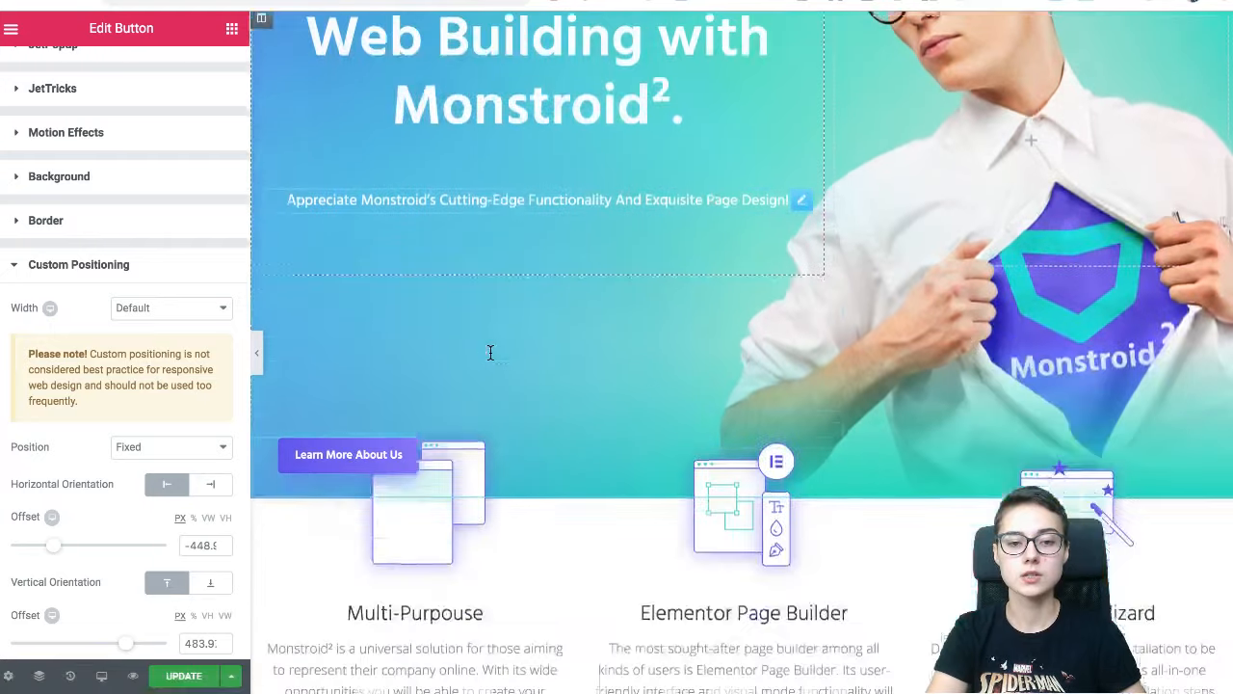
scroll(491, 353, down, 6)
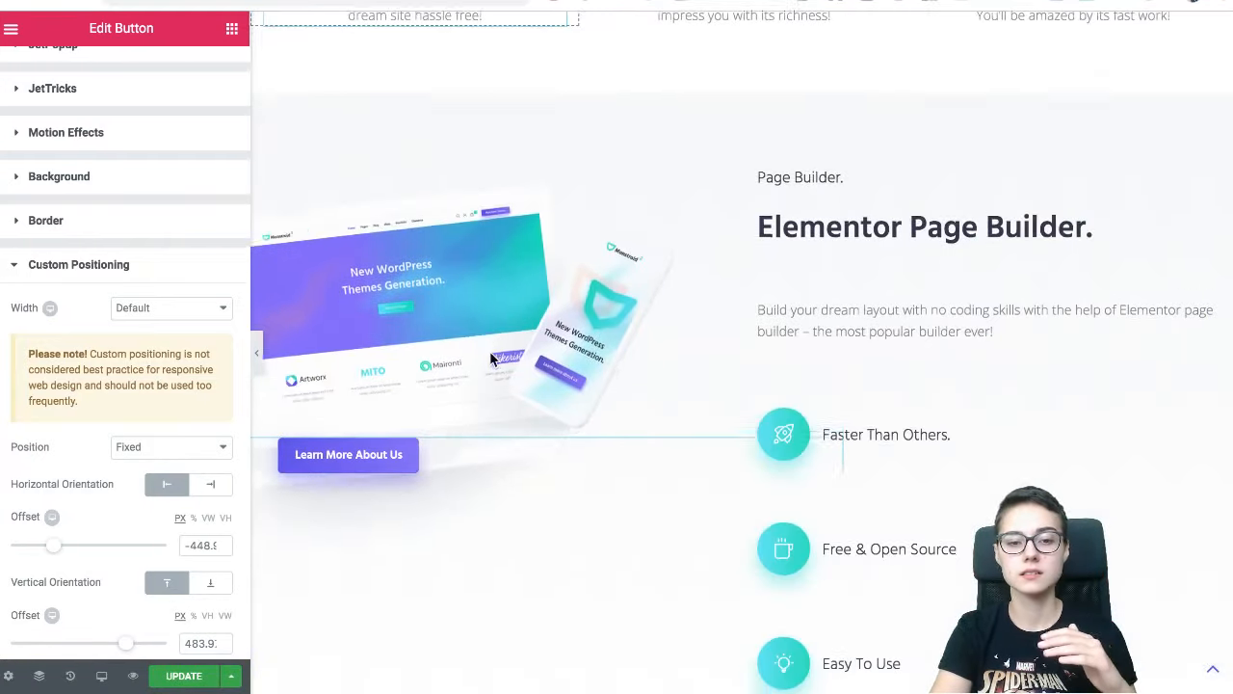
- Examine how the fixed button behaves while moving between the hero, the feature columns and the page builder section
scroll(491, 357, up, 6)
scroll(490, 357, up, 6)
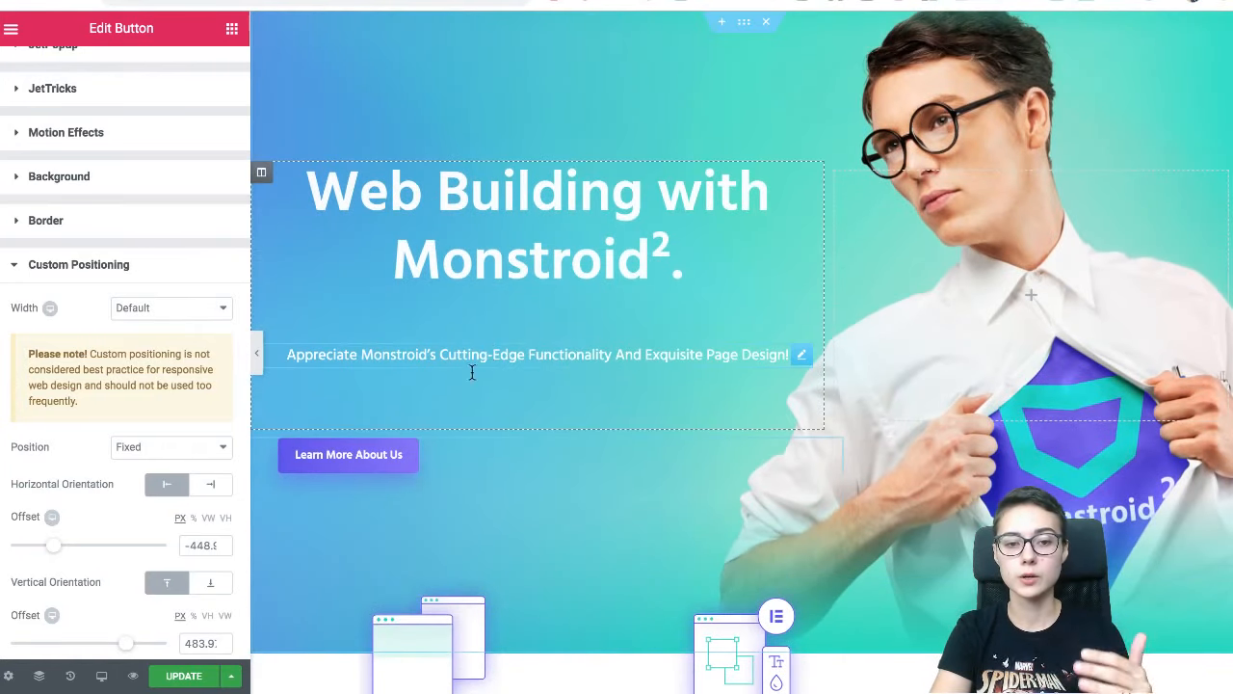
scroll(495, 450, down, 1)
scroll(495, 450, down, 8)
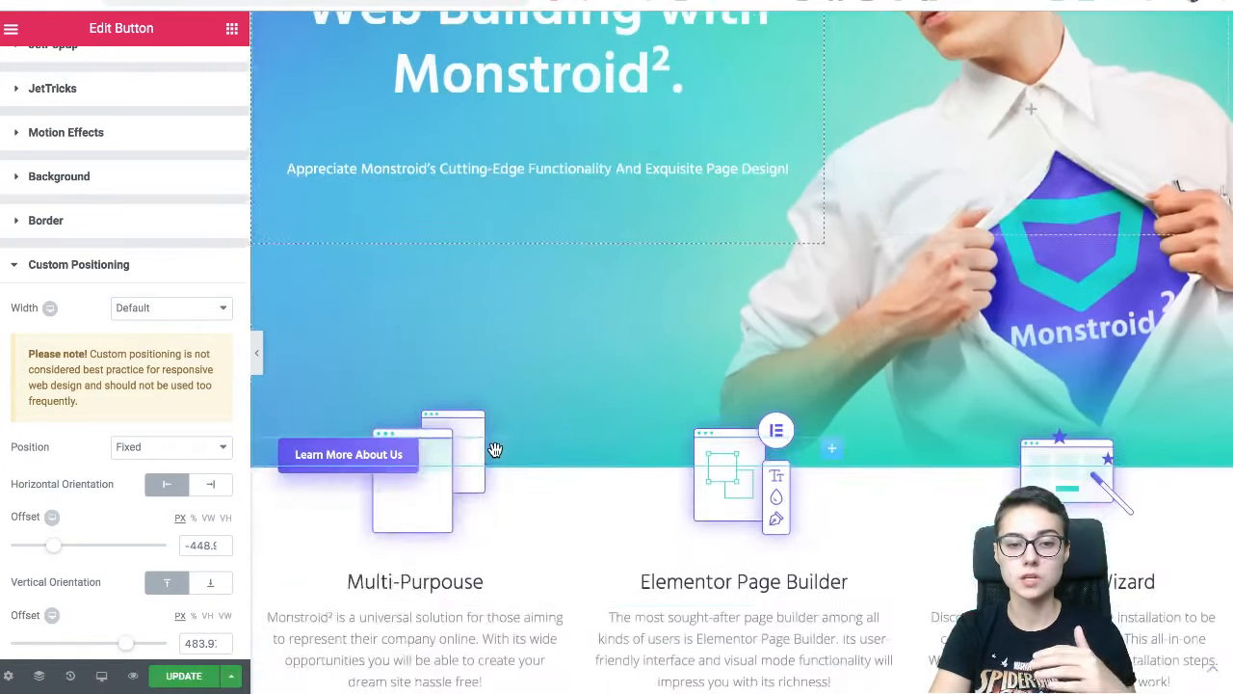
scroll(494, 450, down, 10)
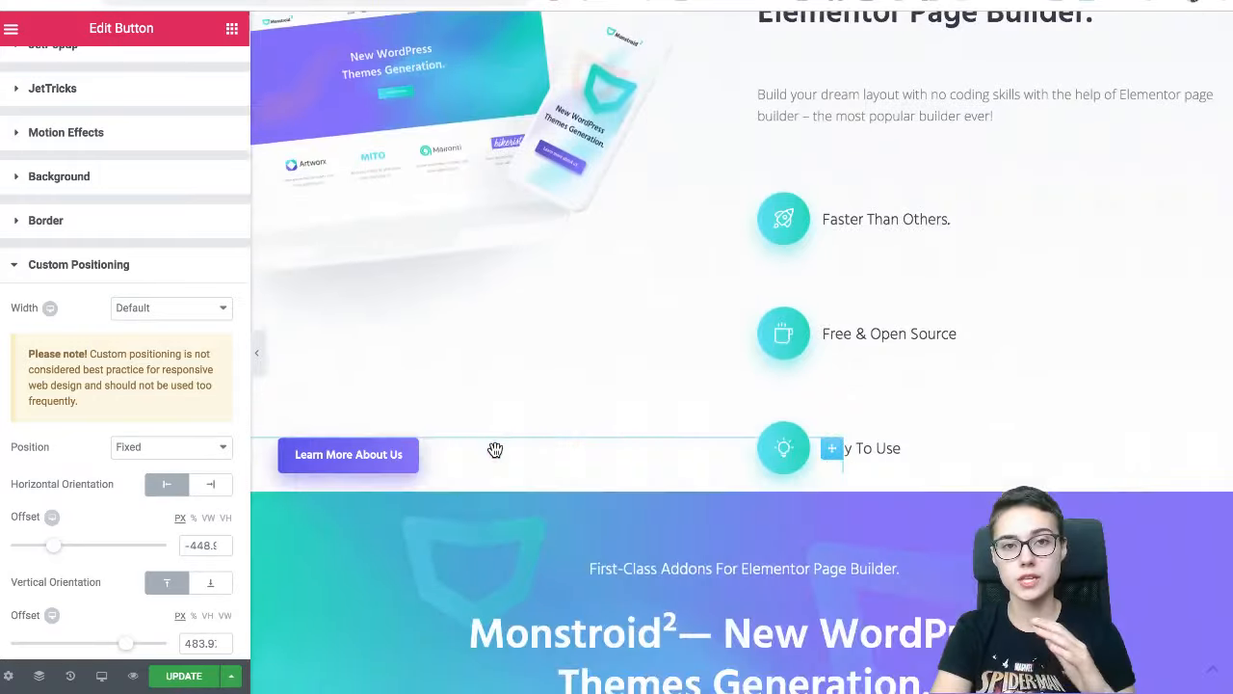
scroll(494, 450, up, 15)
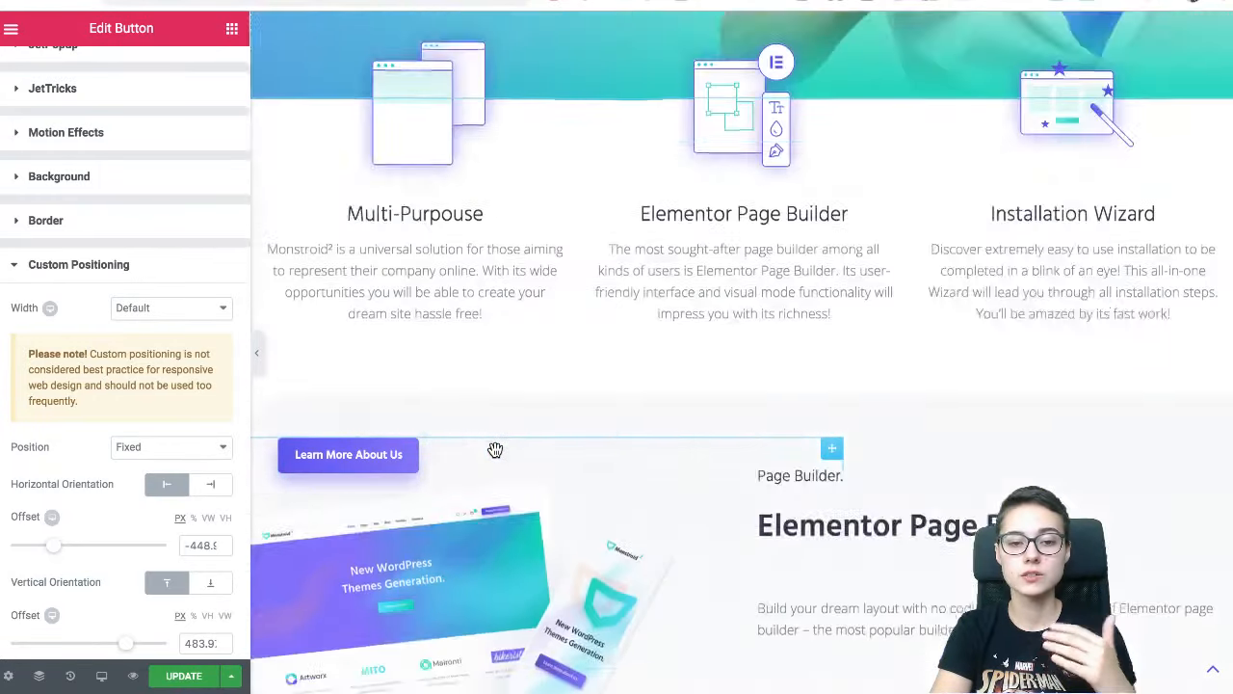
scroll(494, 450, down, 1)
scroll(495, 450, up, 1)
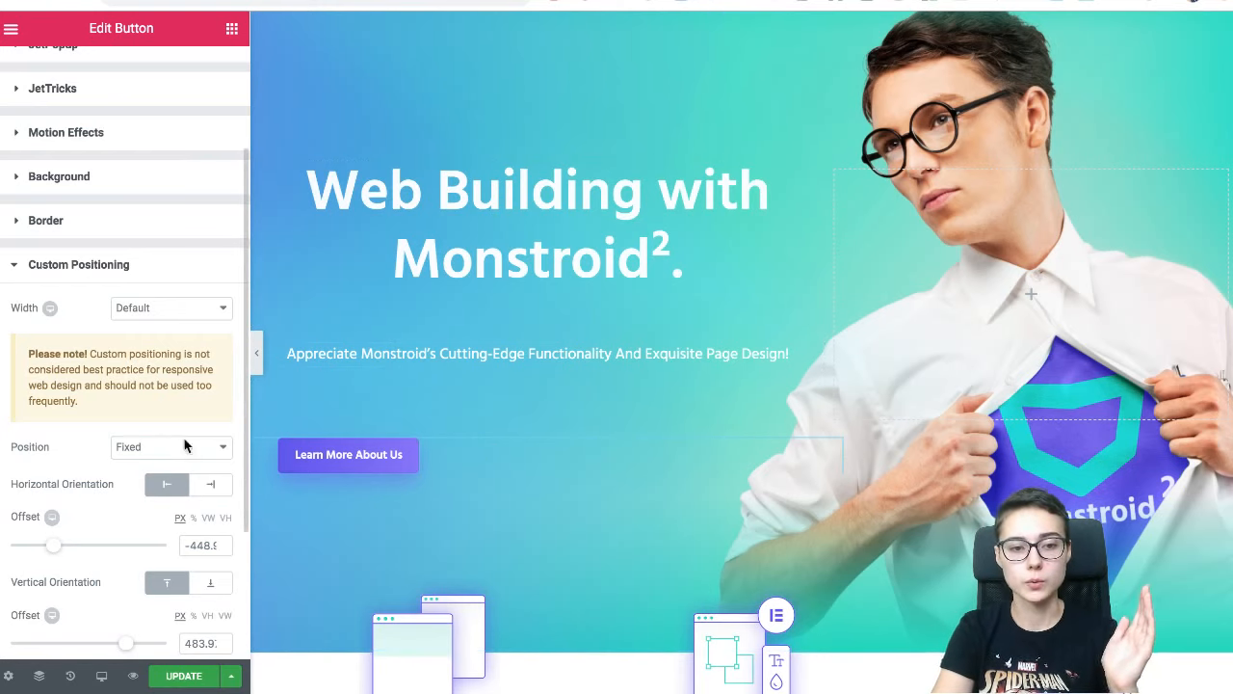
scroll(162, 463, down, 1)
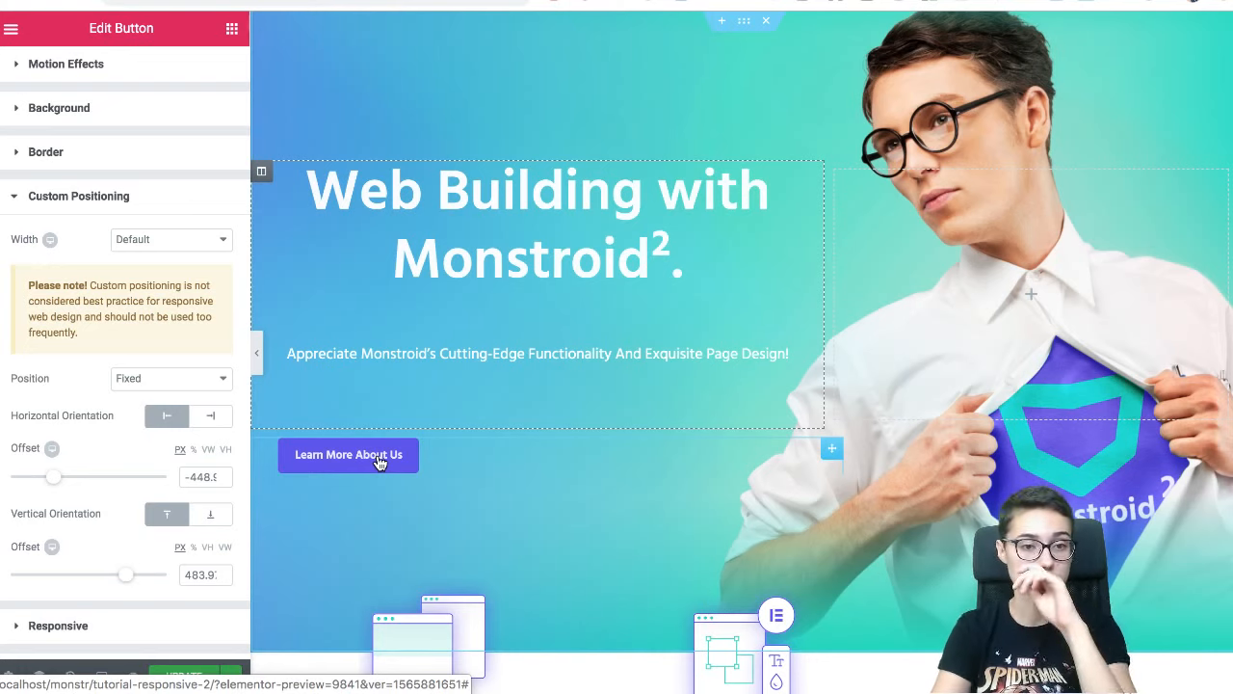
- Move the fixed button to about -432 px horizontal and 507 px vertical offset, and check it while scrolling with the editor panel hidden
mouse_move(354, 463)
mouse_down()
mouse_move(366, 454)
mouse_move(357, 482)
mouse_up()
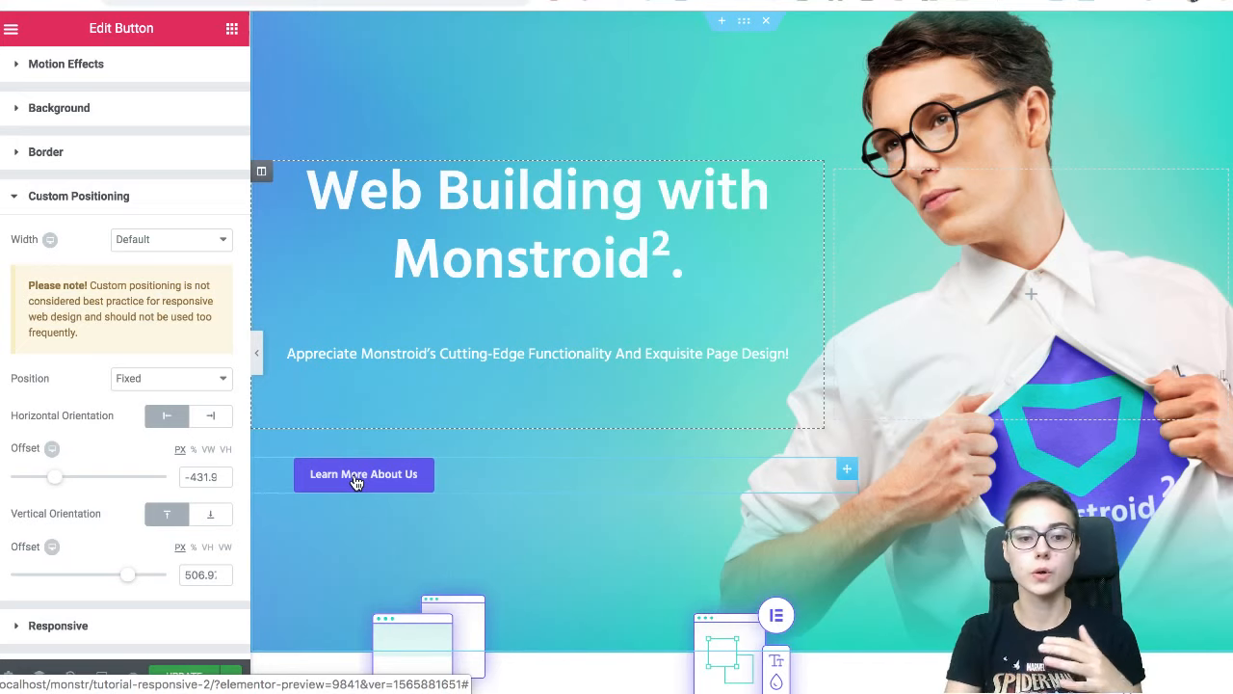
click(258, 357)
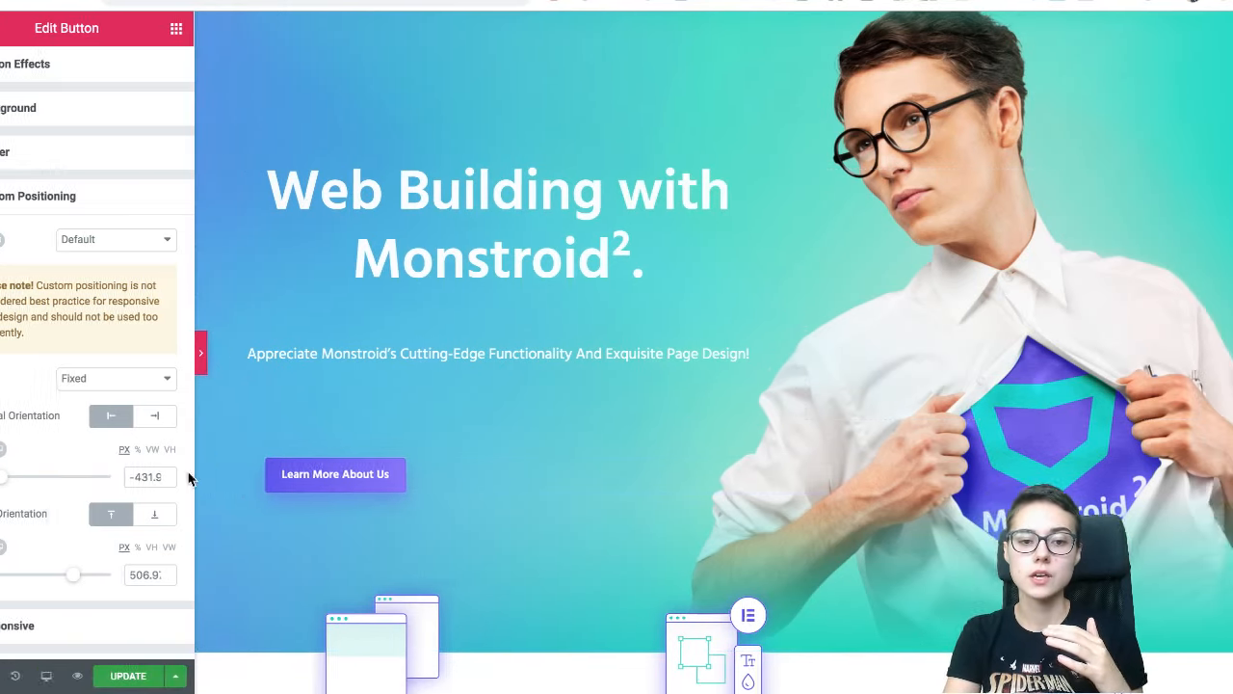
scroll(330, 403, down, 3)
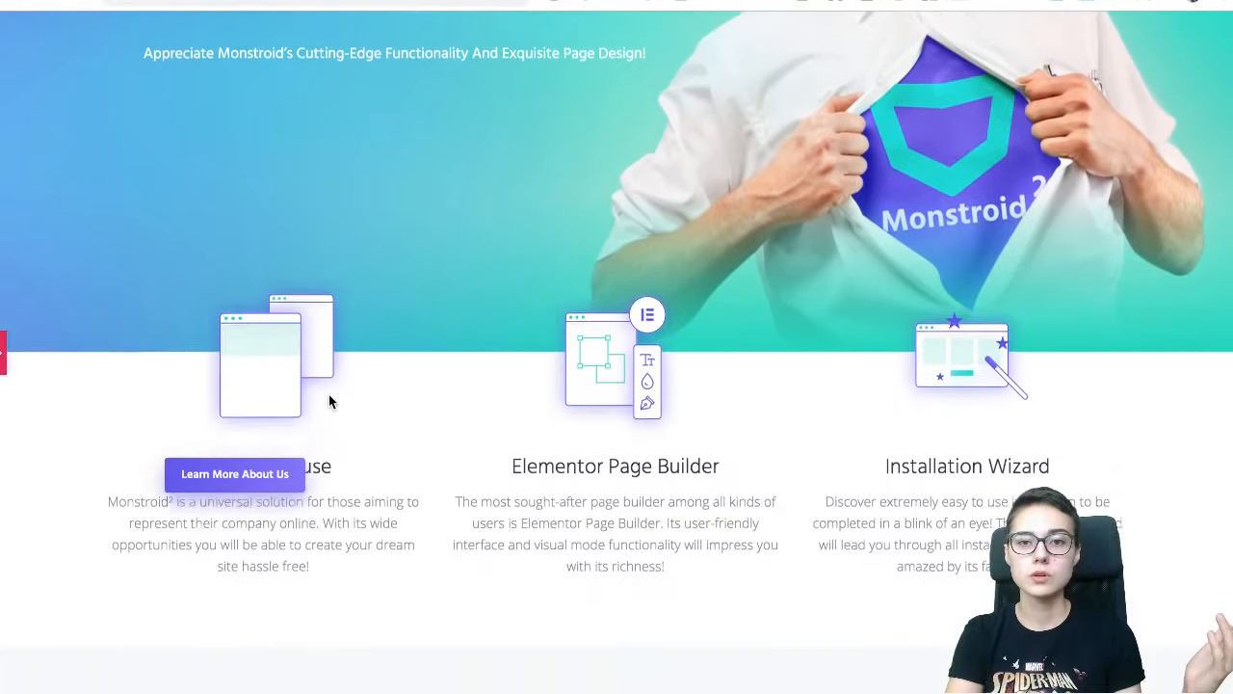
scroll(328, 402, down, 1)
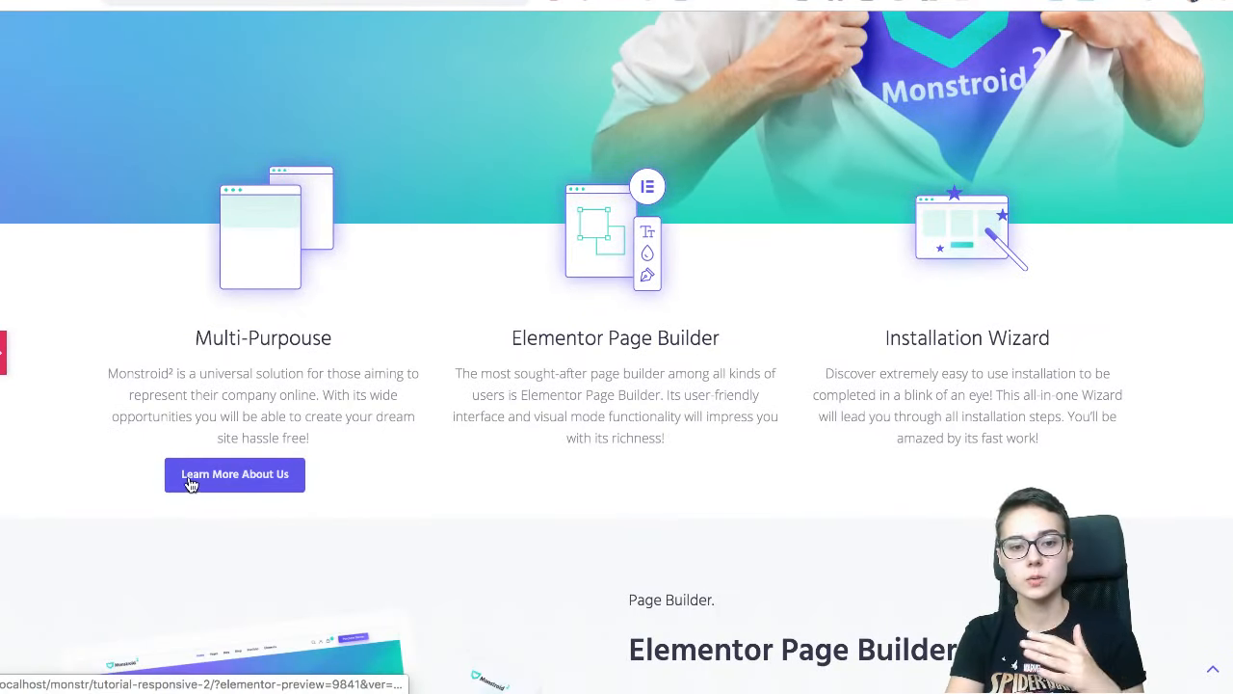
click(4, 352)
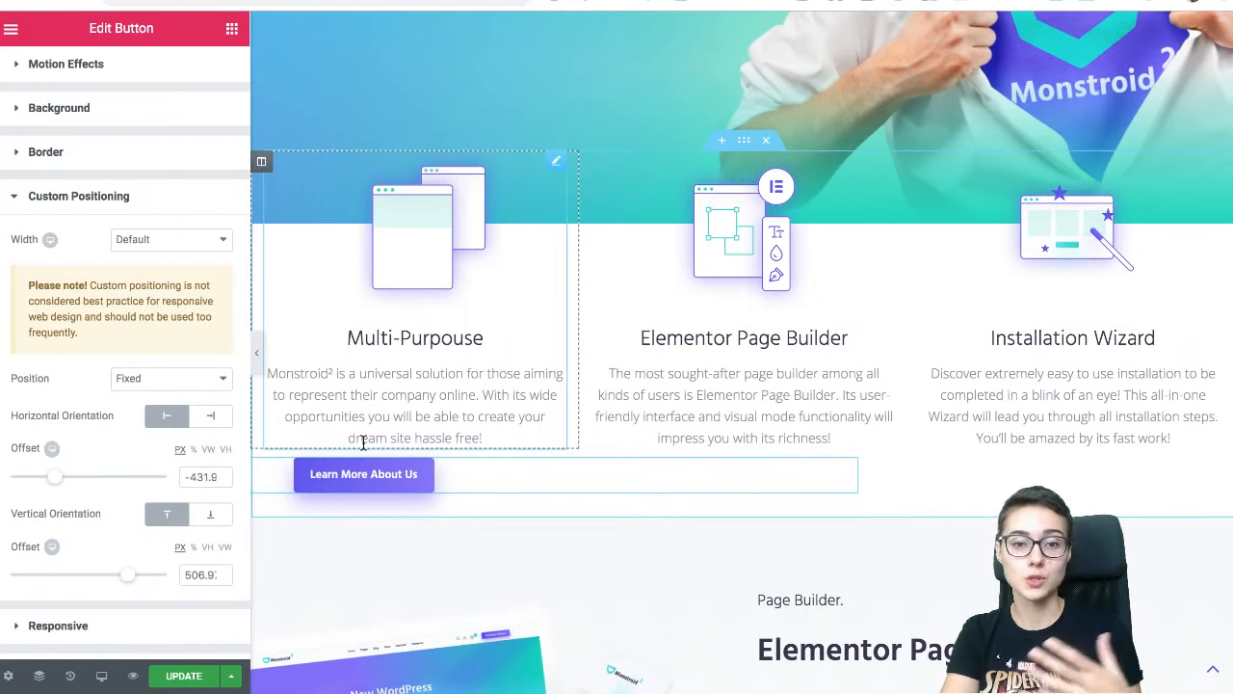
scroll(568, 375, up, 5)
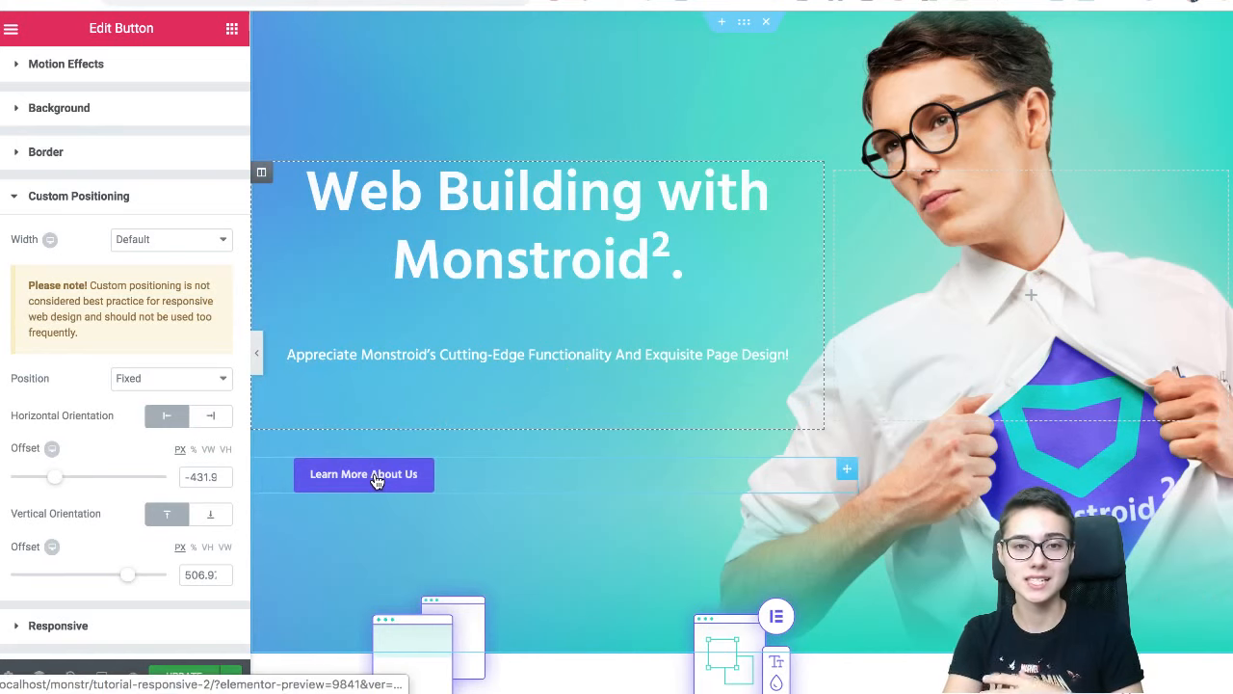
- Move the button to about 468 px vertical offset and try horizontal offsets of about -214, 444 and 587 px
drag(379, 480, 463, 455)
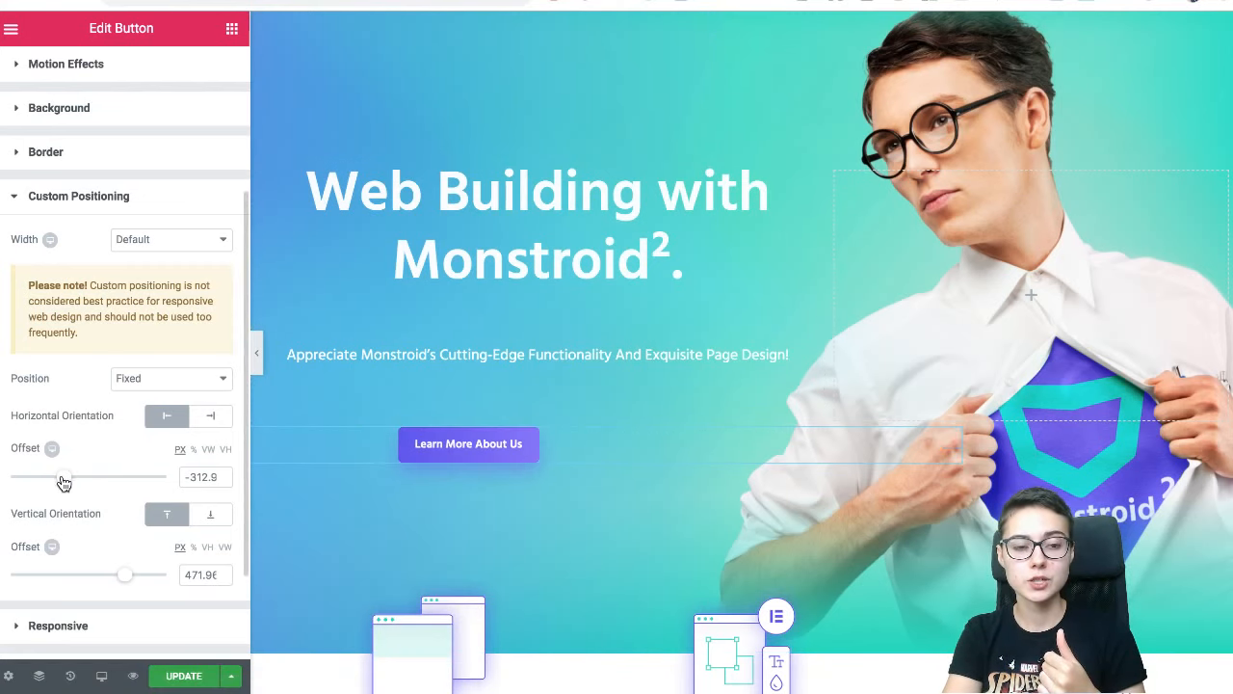
drag(469, 446, 543, 452)
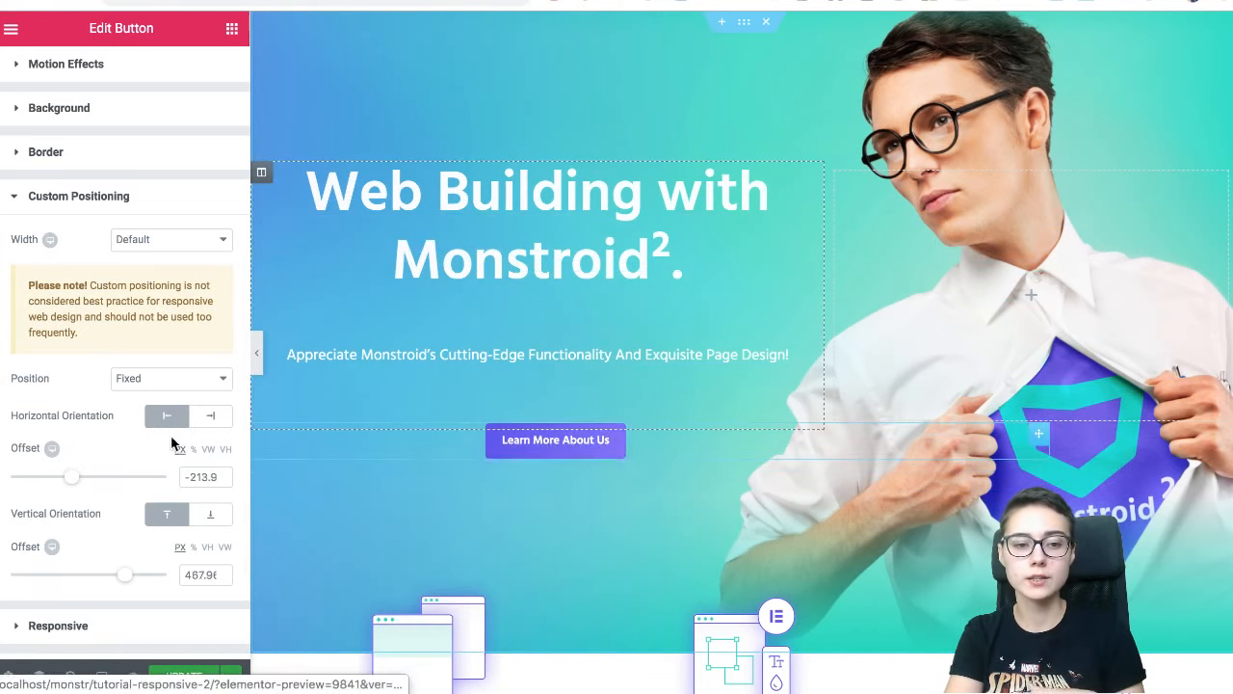
click(115, 479)
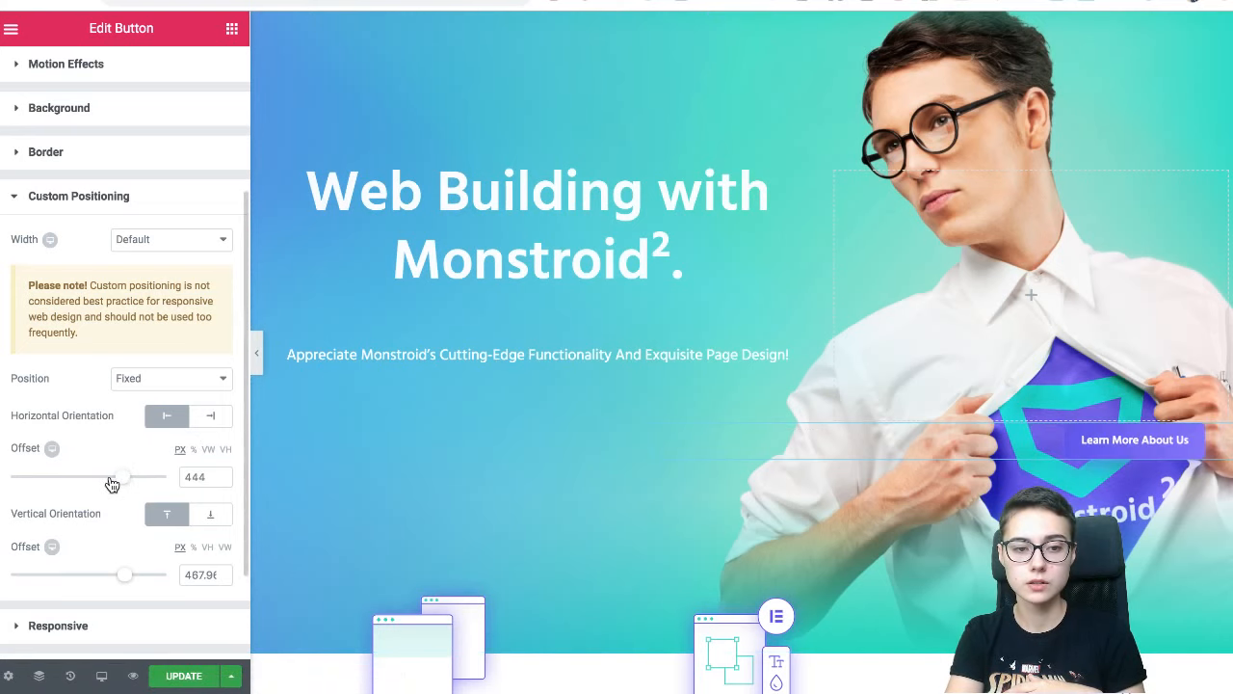
click(134, 478)
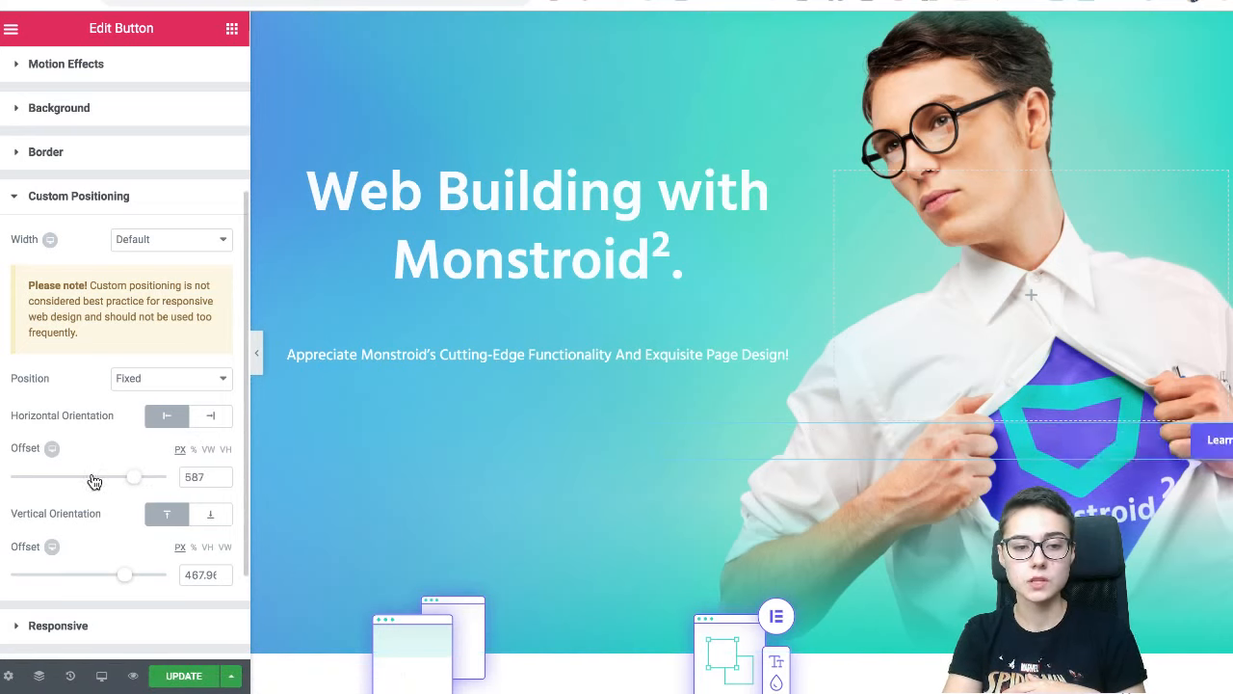
- Switch the button's horizontal offset unit to percent and try offsets of about 23% and 36%
click(193, 450)
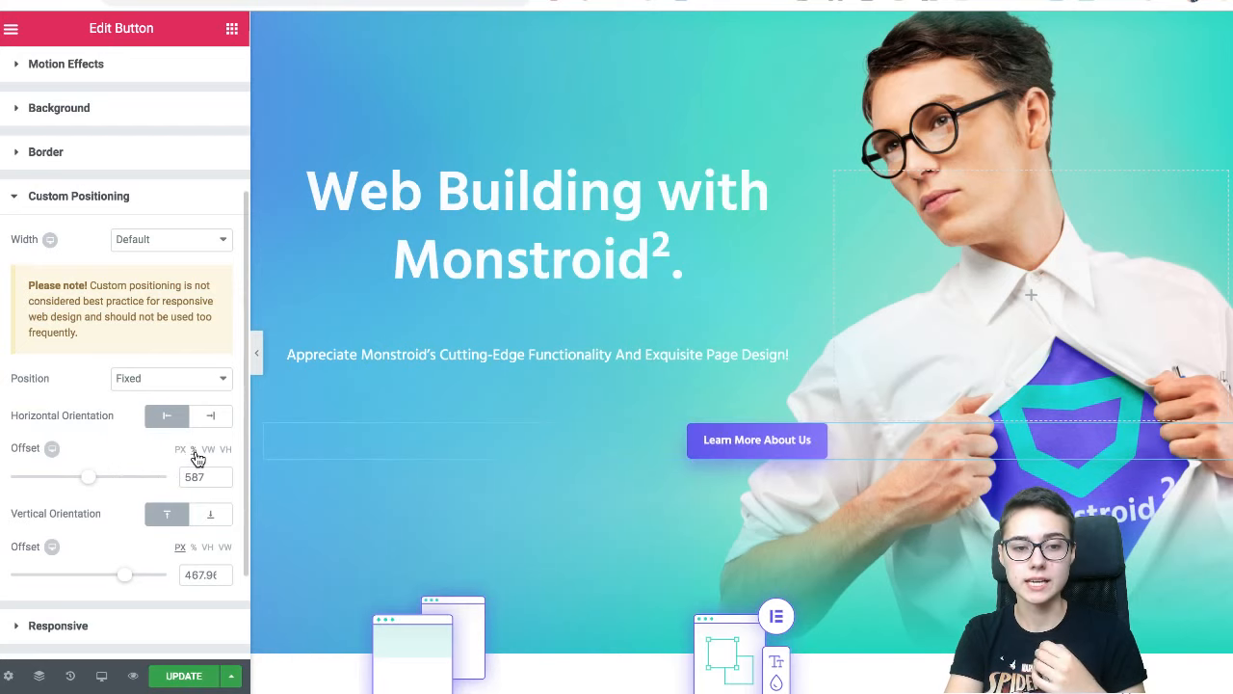
drag(213, 482, 146, 485)
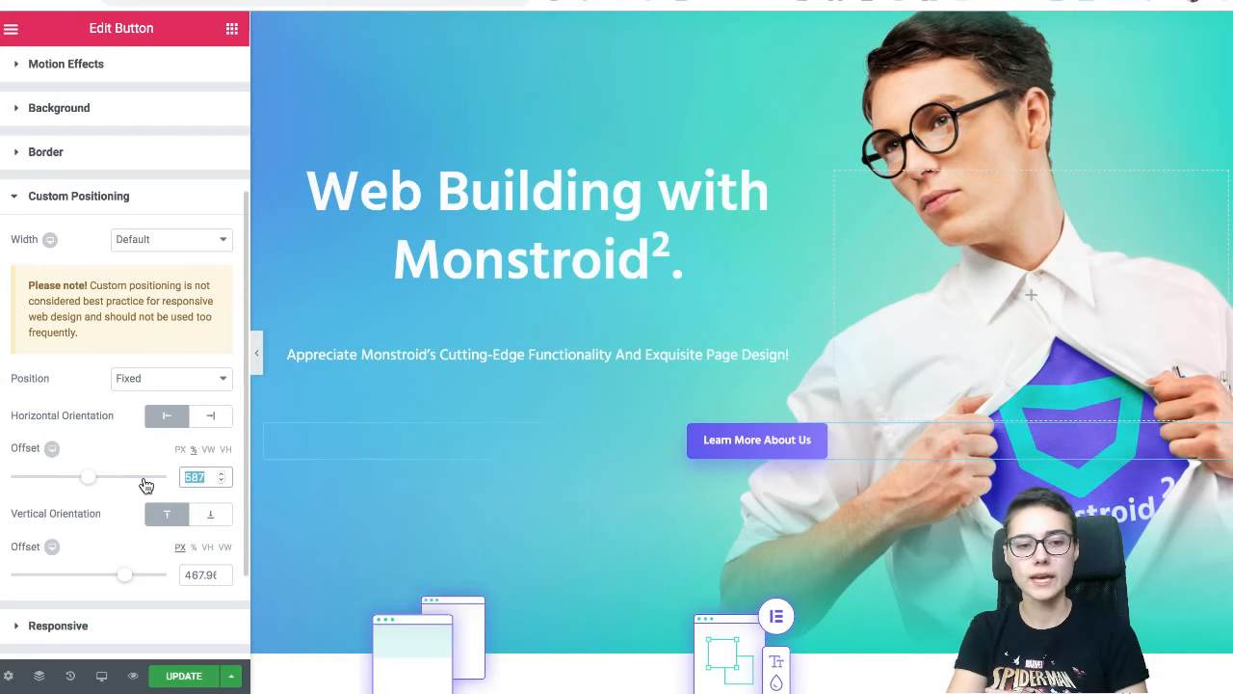
mouse_move(89, 478)
mouse_down()
mouse_move(114, 481)
mouse_move(94, 478)
mouse_up()
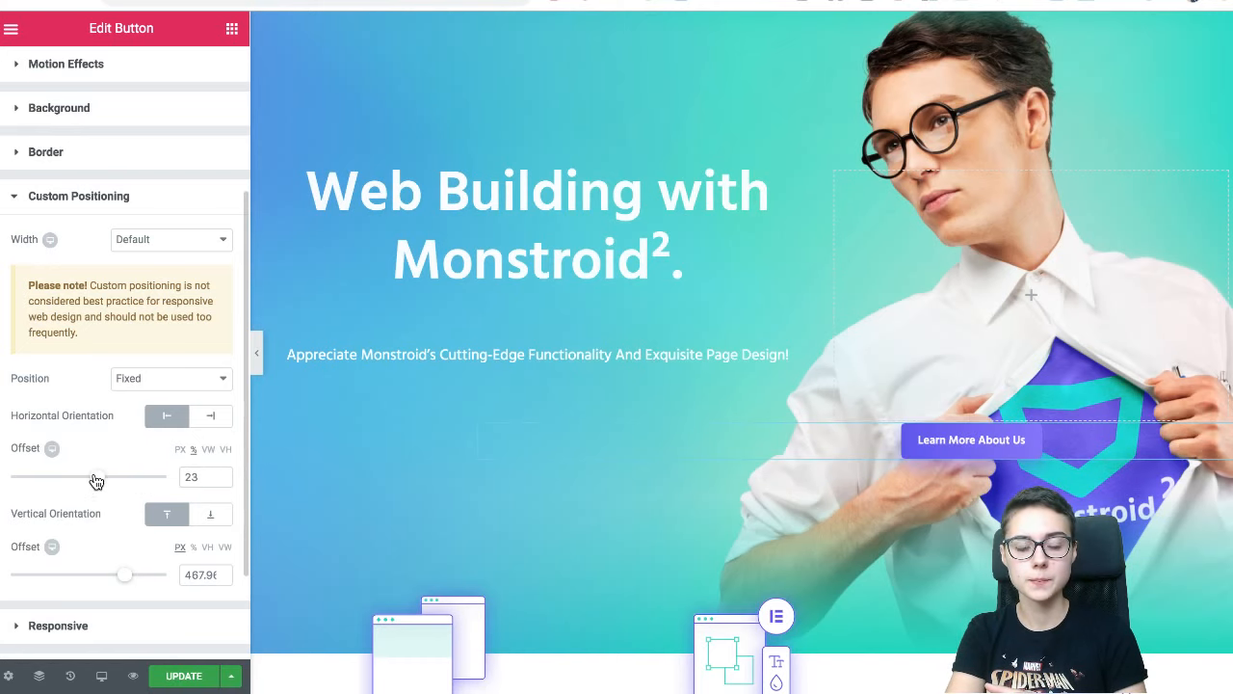
click(207, 451)
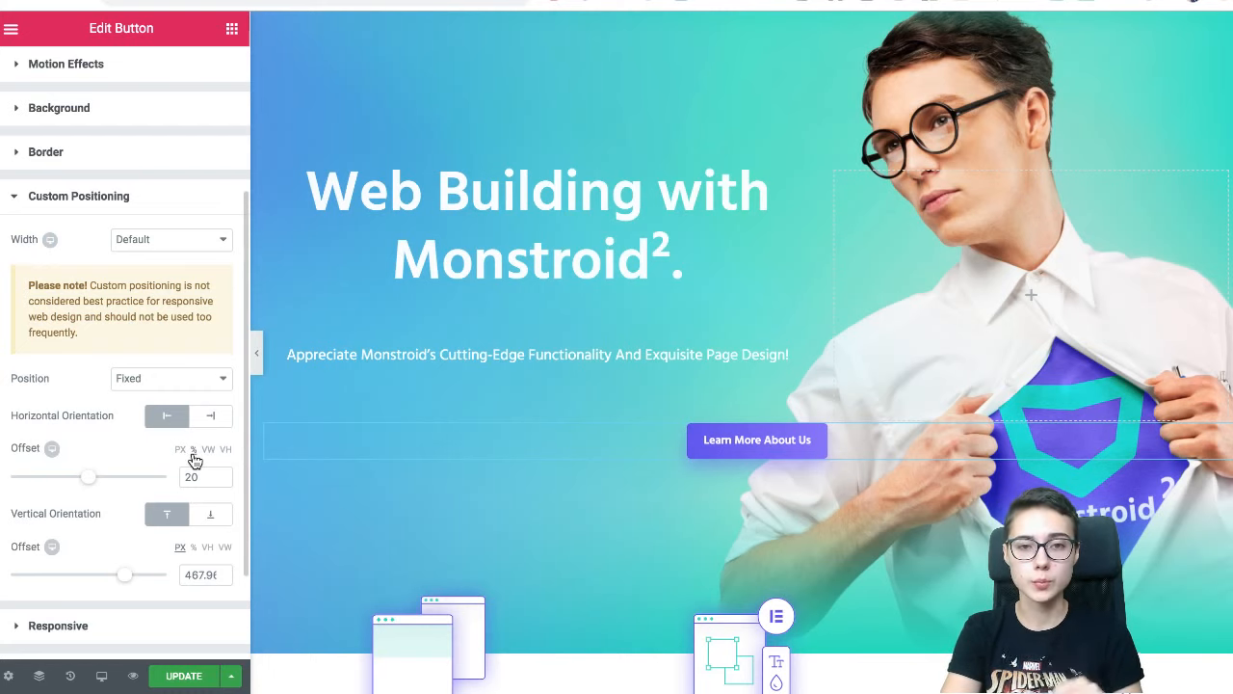
drag(92, 479, 108, 479)
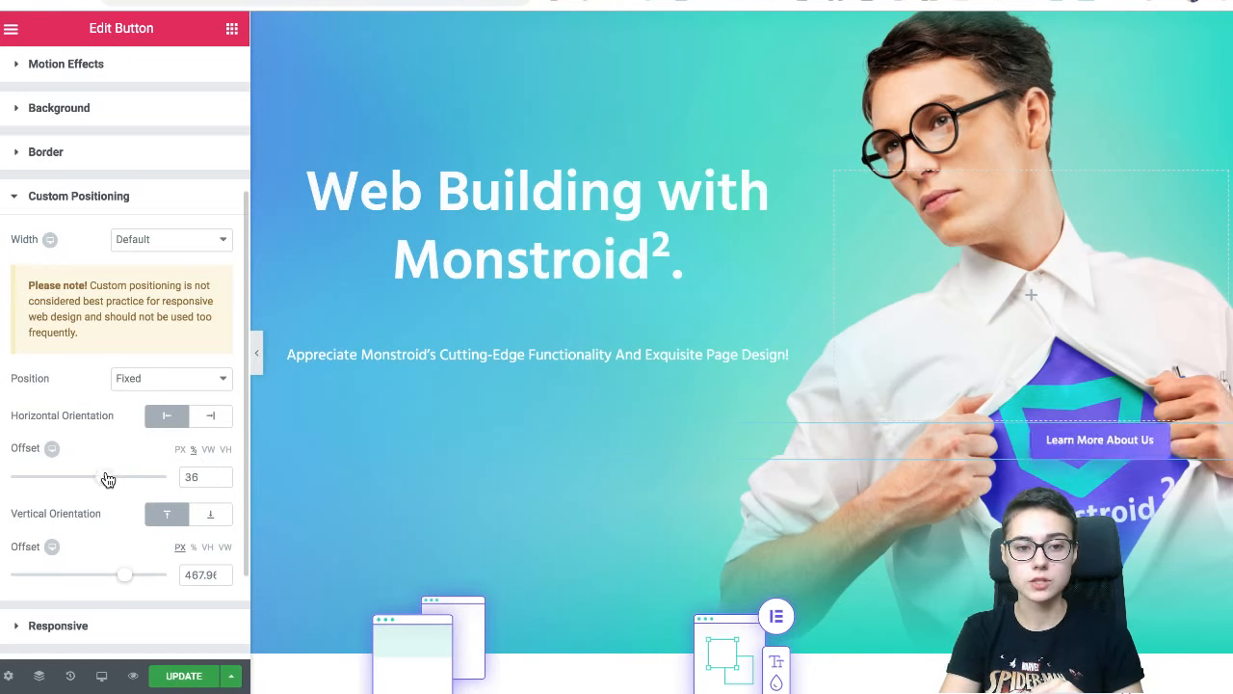
- Set the button's horizontal offset to 80% and check the page with the editor panel hidden
double_click(193, 477)
text(80)
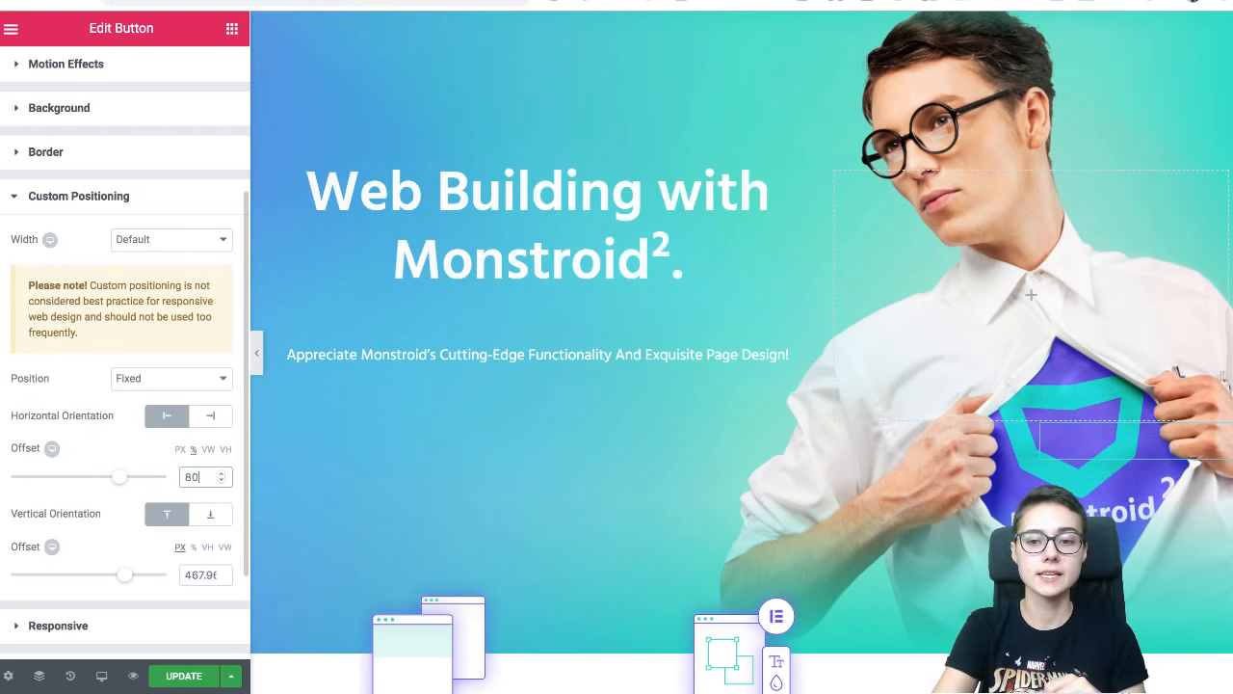
click(257, 353)
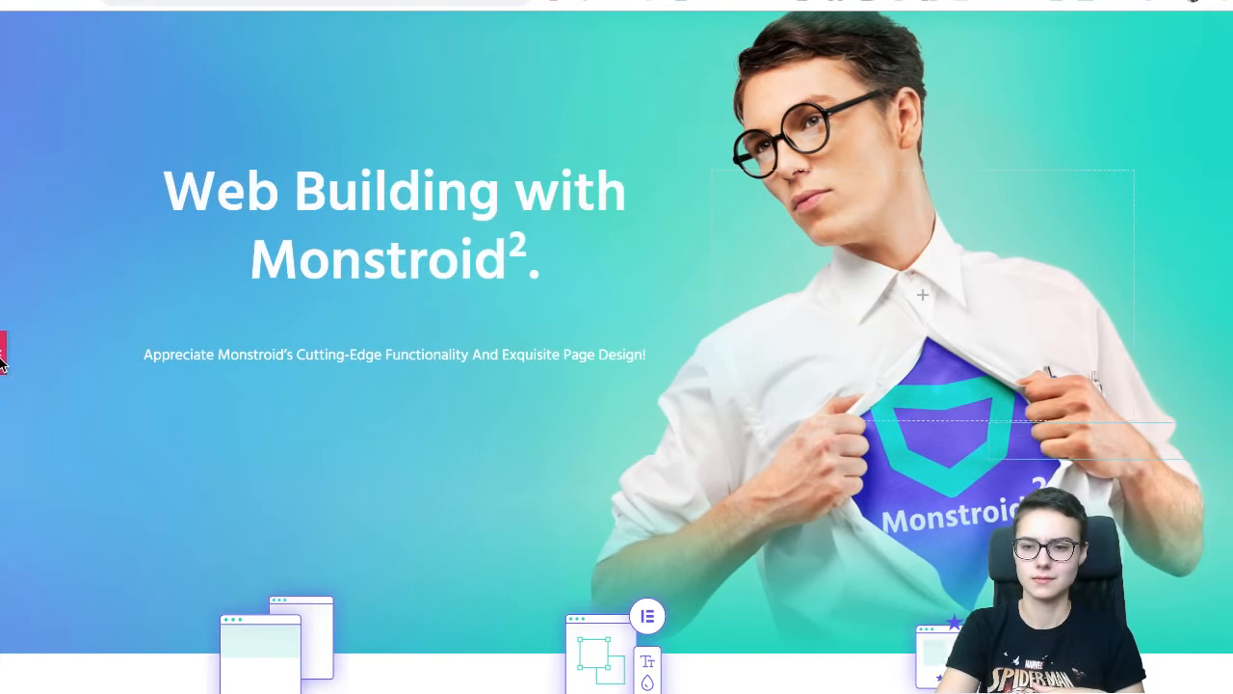
click(4, 359)
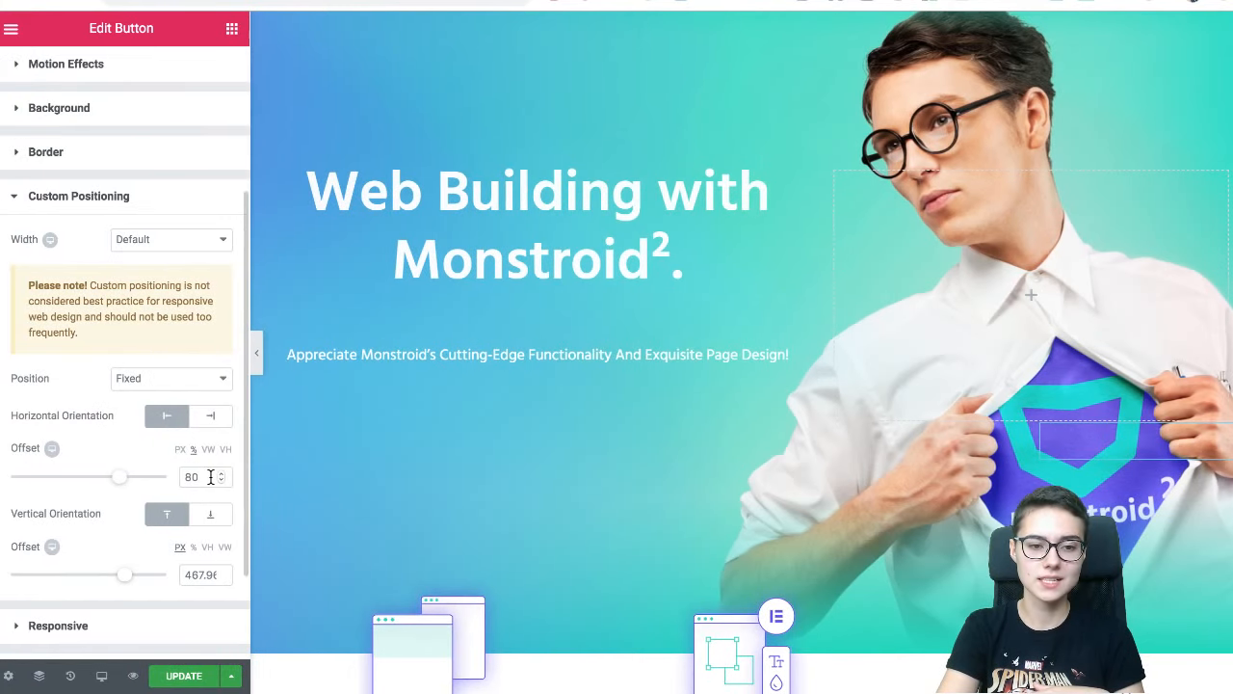
- Try the button's Full Width (100%) option and set its width to Inline (auto)
click(189, 202)
click(133, 431)
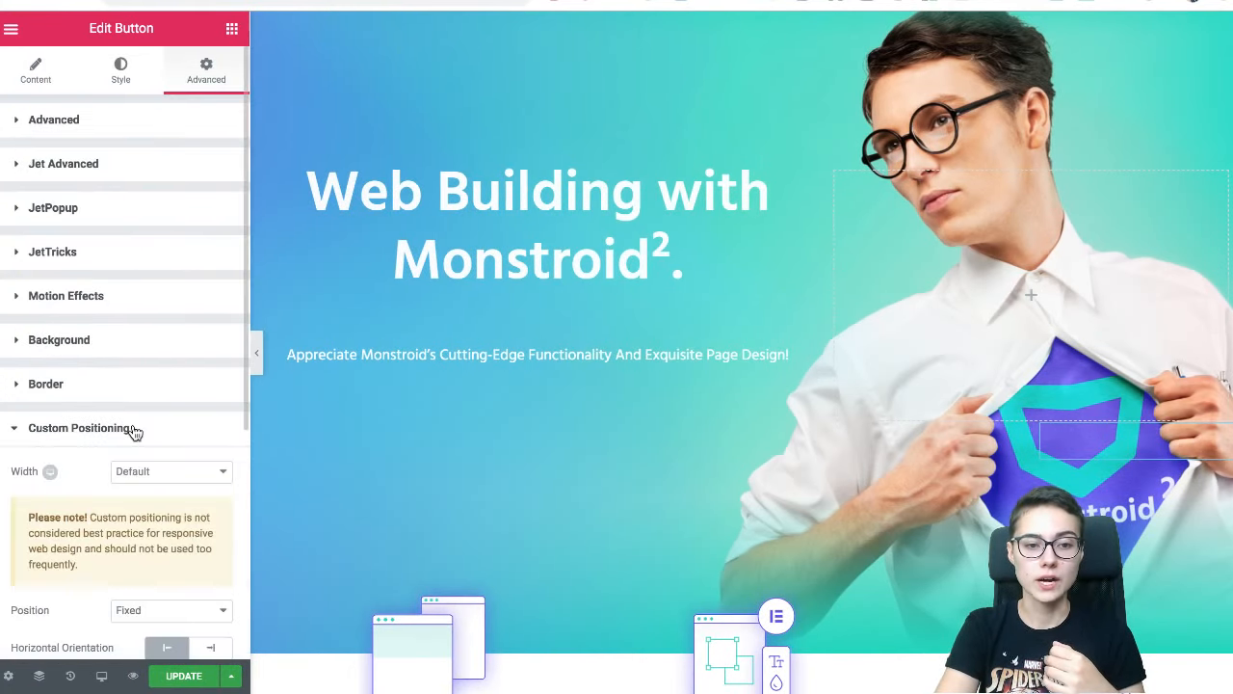
click(165, 474)
click(166, 482)
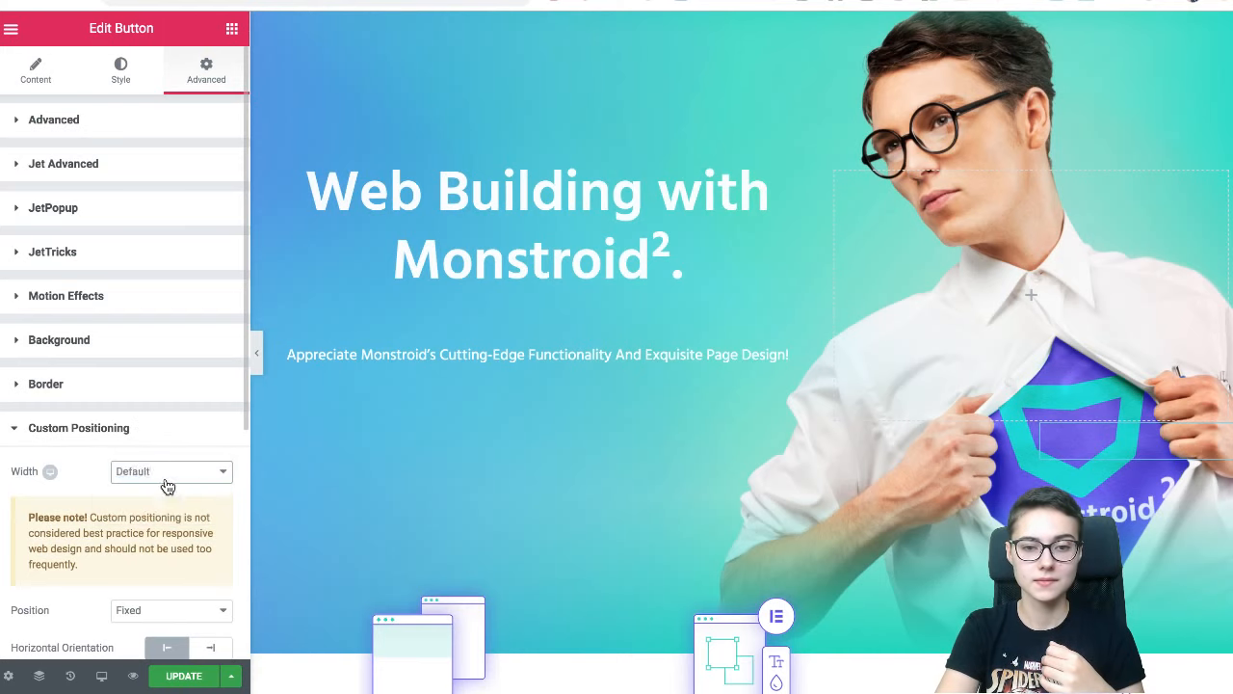
click(172, 464)
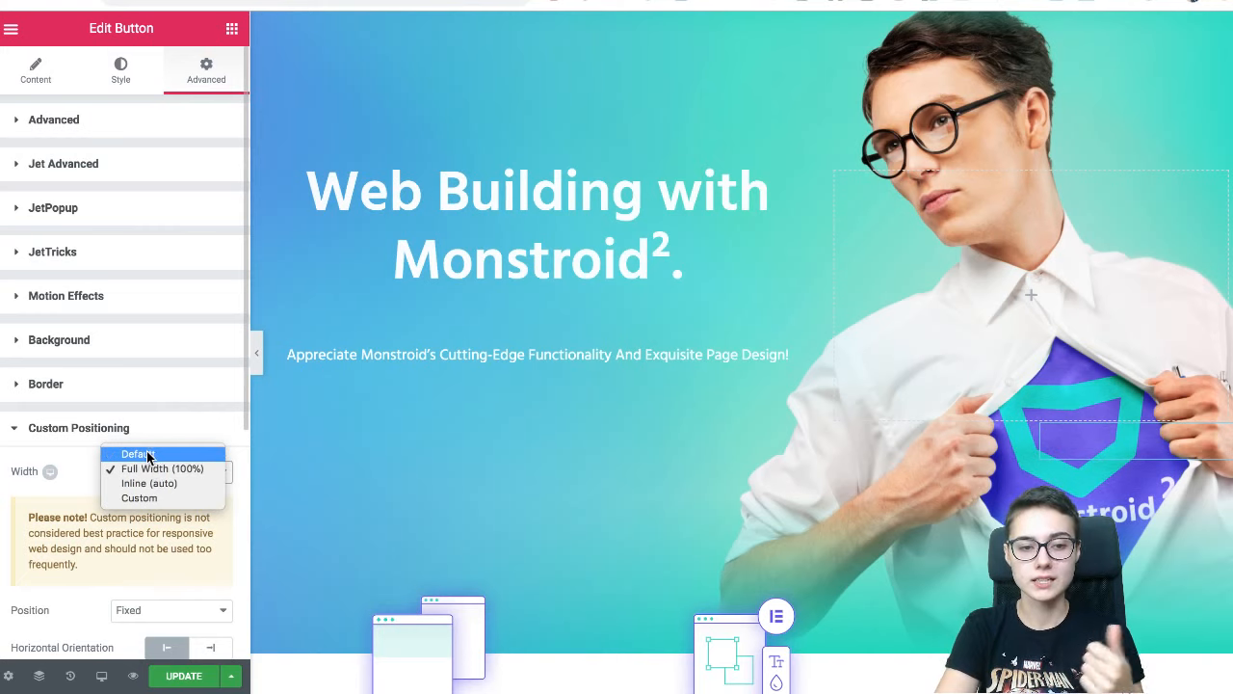
click(162, 485)
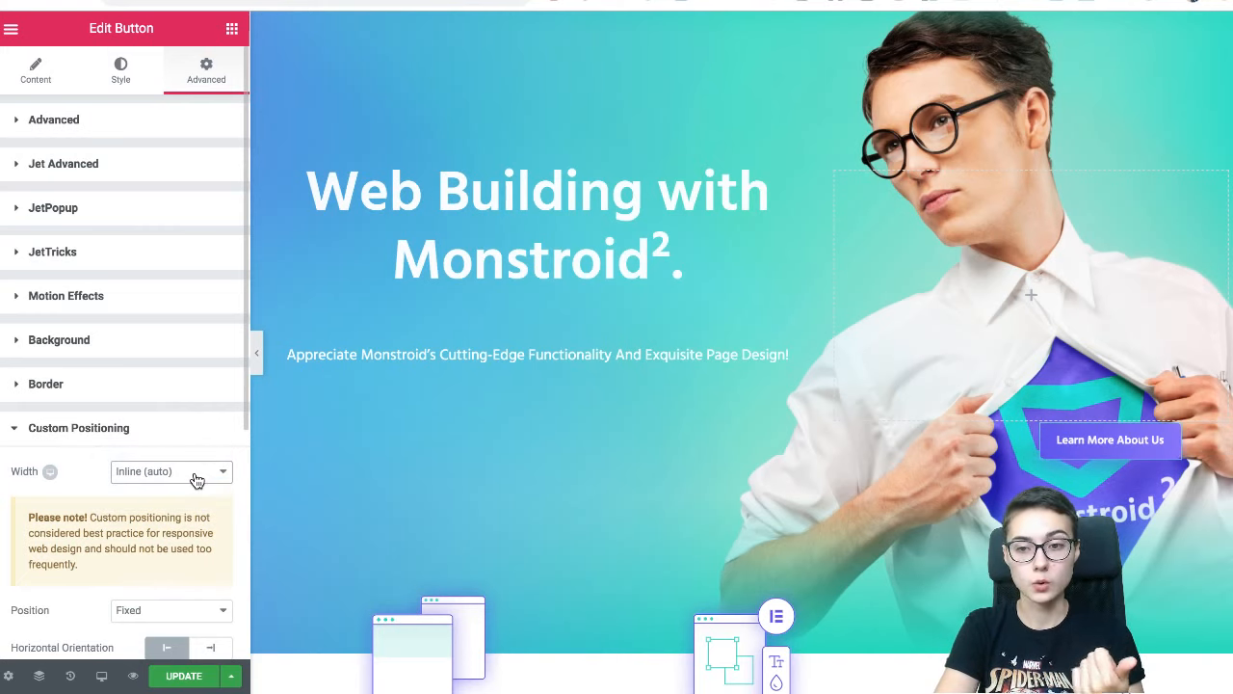
click(197, 478)
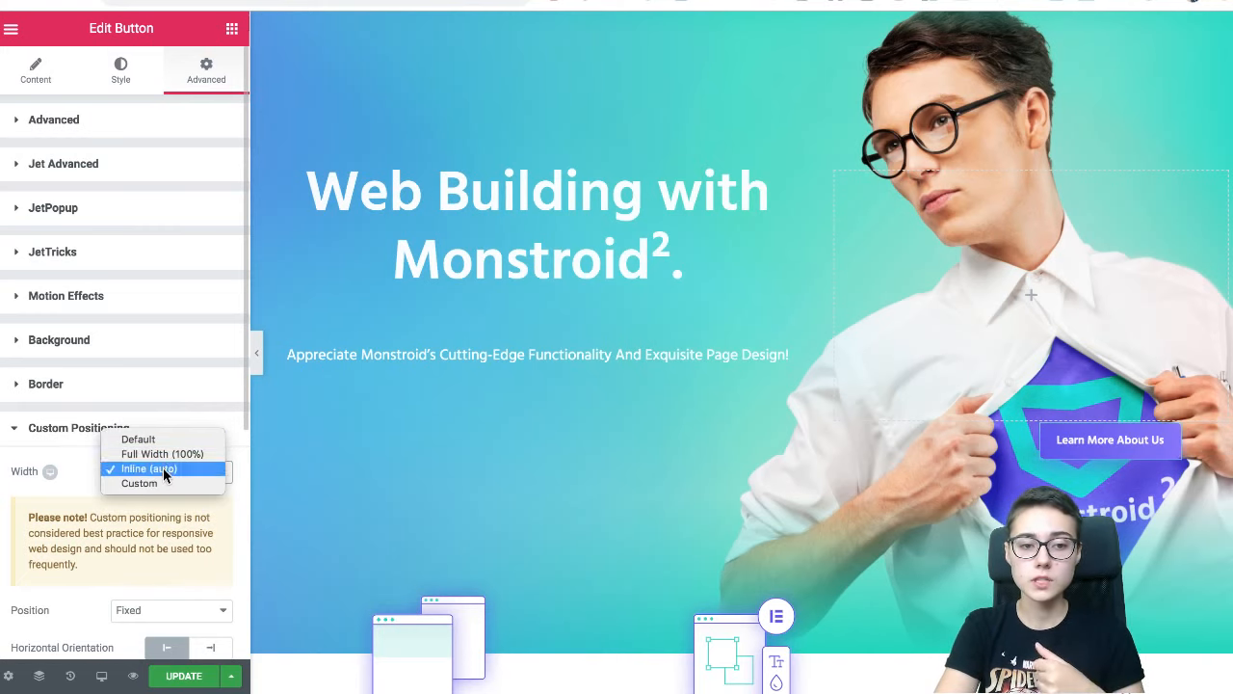
click(106, 469)
- Set the button's width back to Default in its custom positioning settings
scroll(170, 484, down, 5)
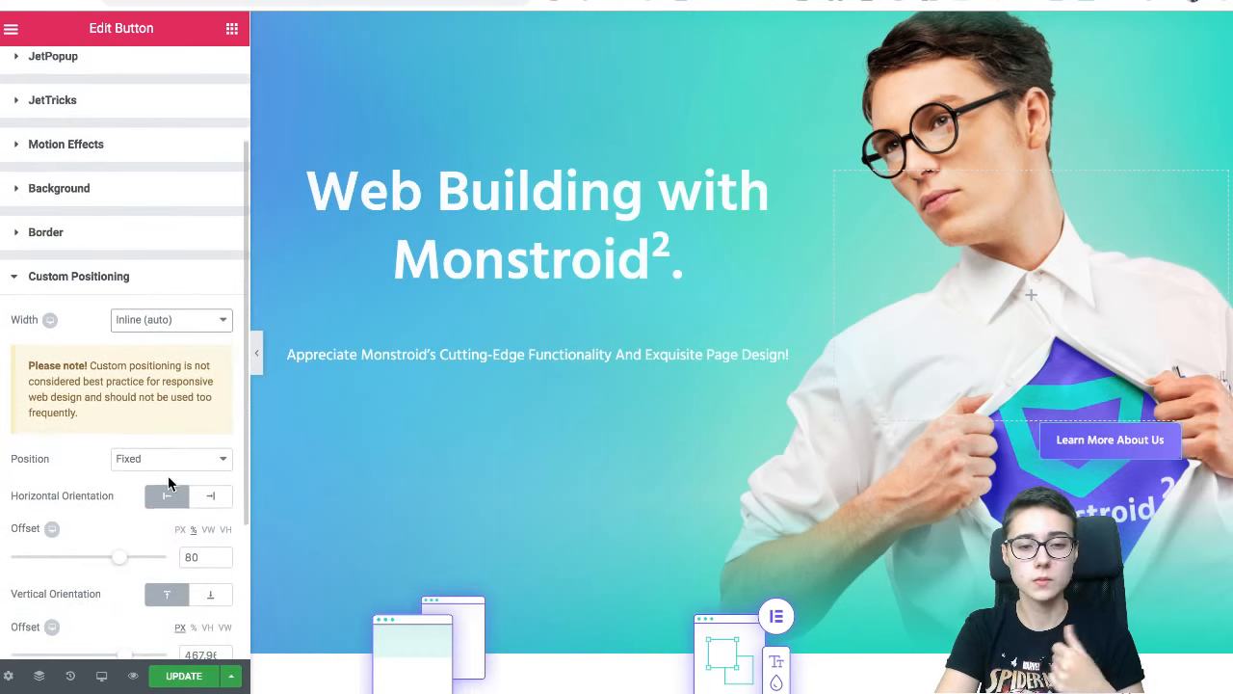
click(202, 219)
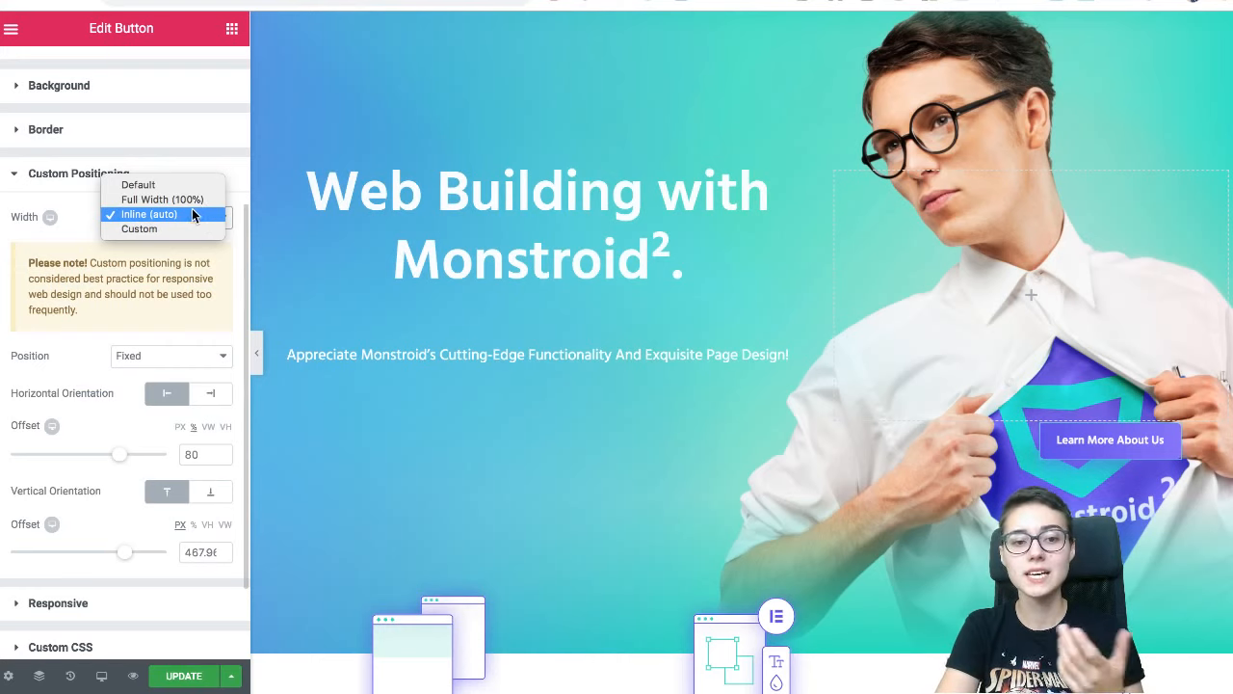
click(173, 186)
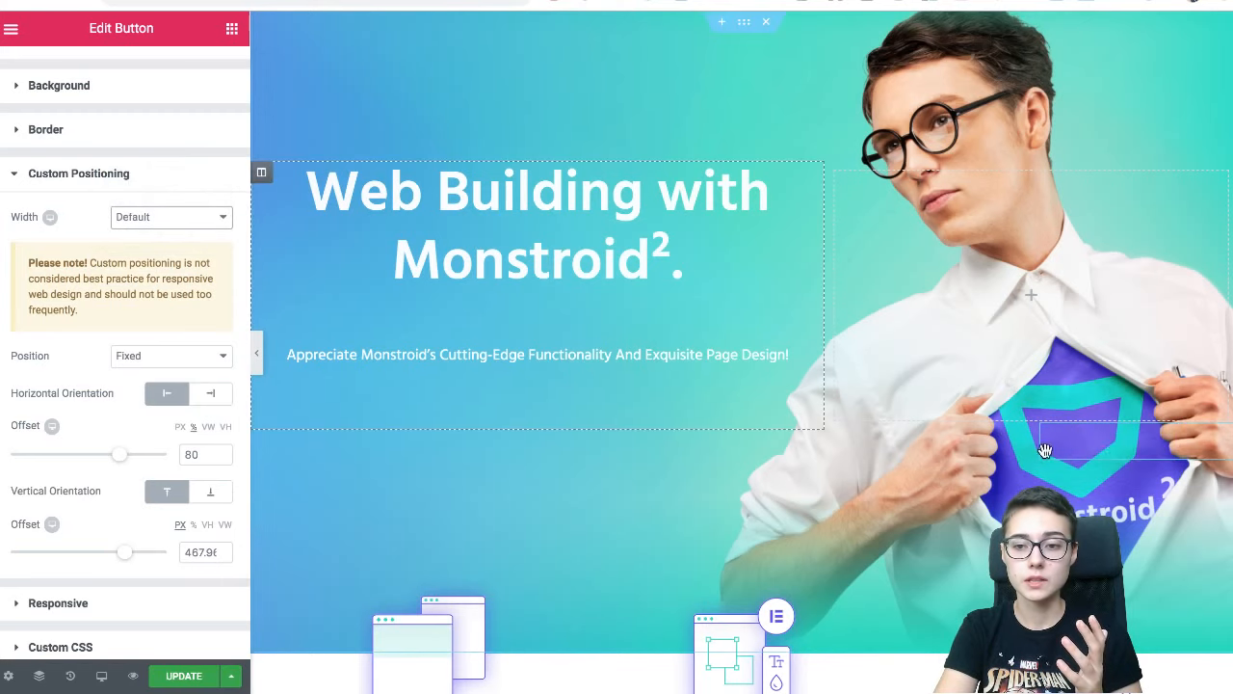
- Move the fixed button just below the feature columns' level, offset about 1.7% horizontally and 528 px vertically
drag(1095, 442, 606, 541)
scroll(627, 535, down, 5)
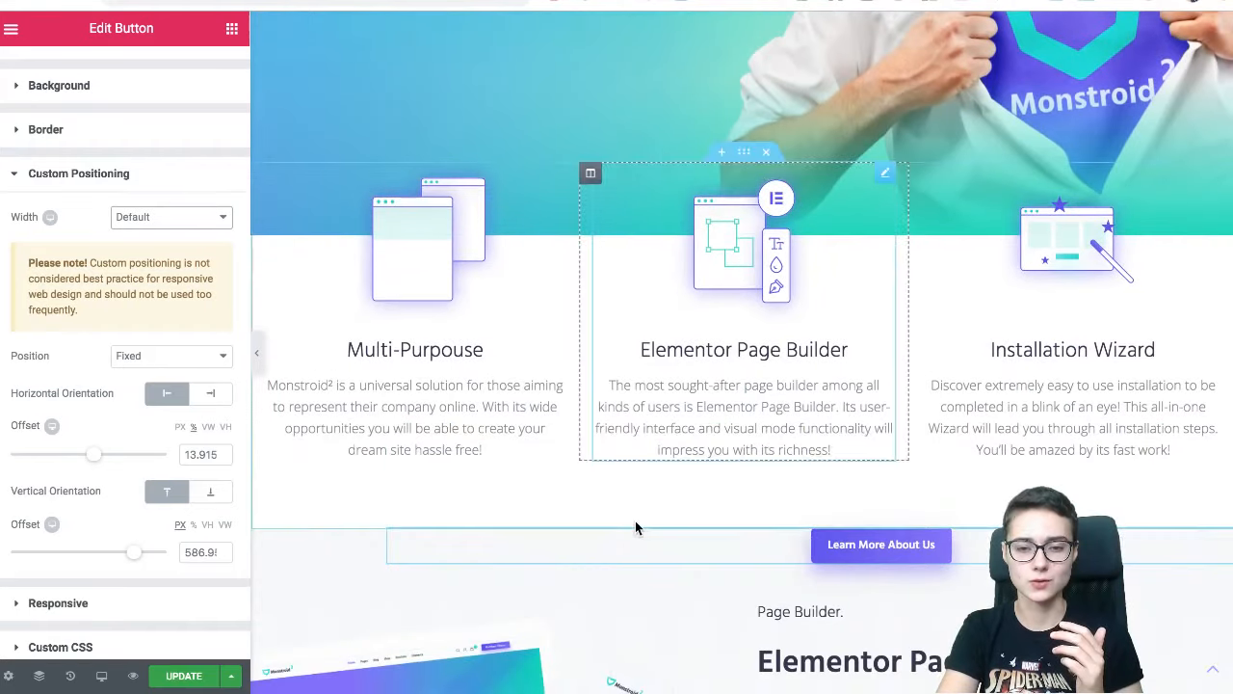
drag(868, 566, 766, 505)
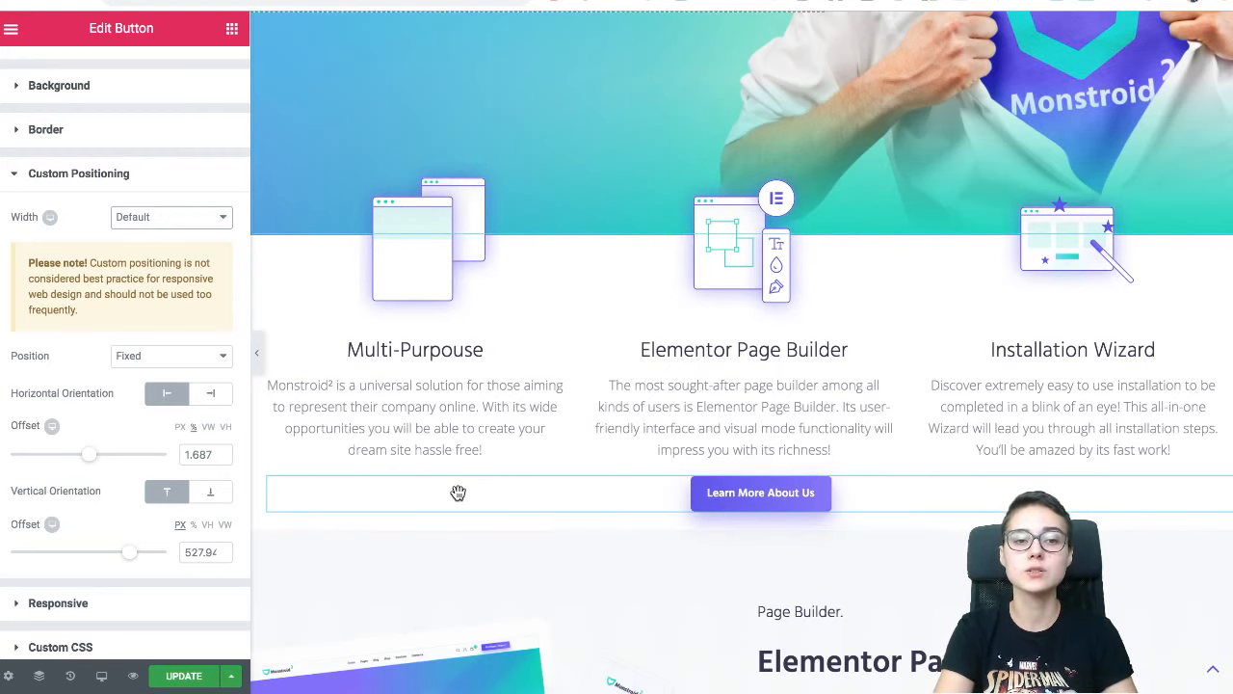
- Set the button's width to Inline (auto) and move it over the feature columns' text, offset about 28% horizontally and 488 px vertically
click(170, 229)
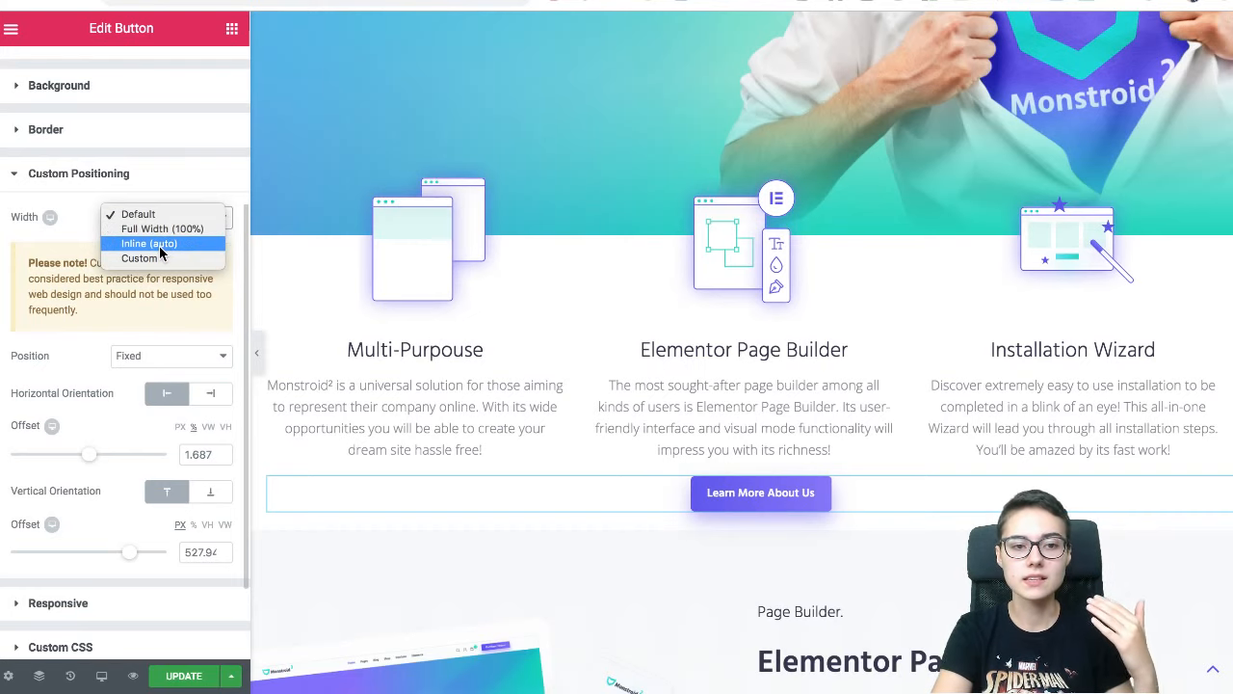
click(159, 243)
drag(344, 496, 495, 491)
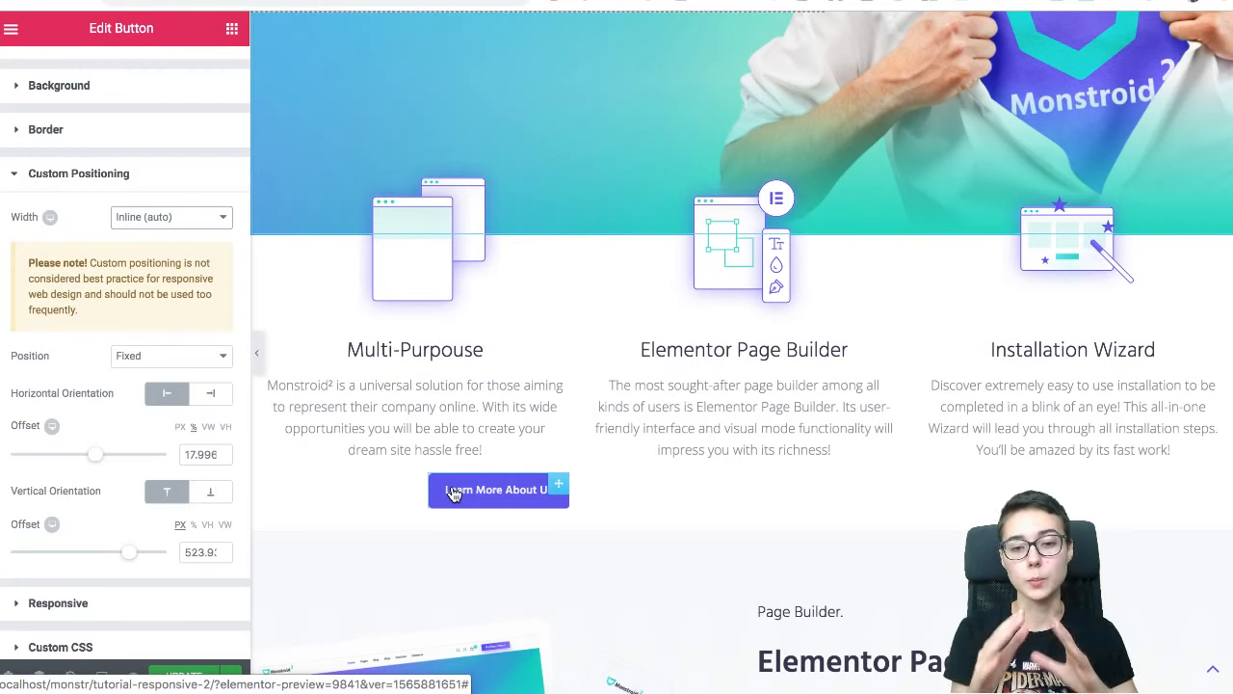
drag(499, 503, 671, 455)
- Set the inline button's horizontal offset to 80% and check its fixed position on the page with the editor panel hidden
double_click(201, 453)
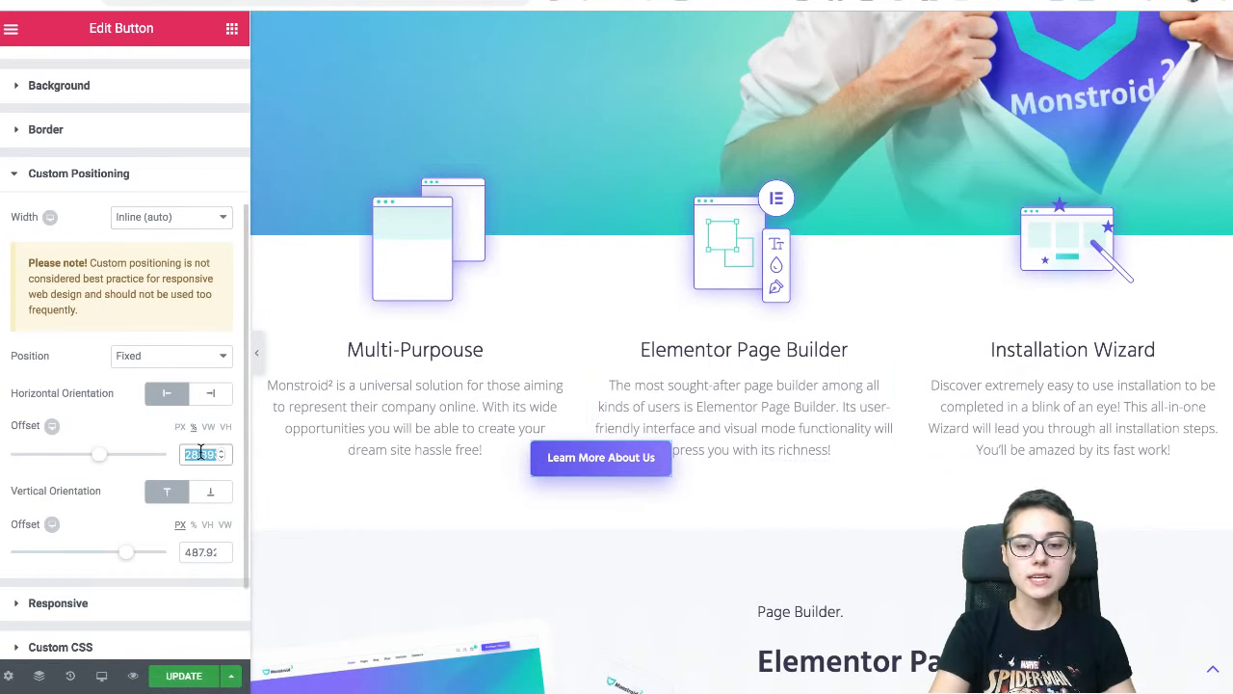
text(80)
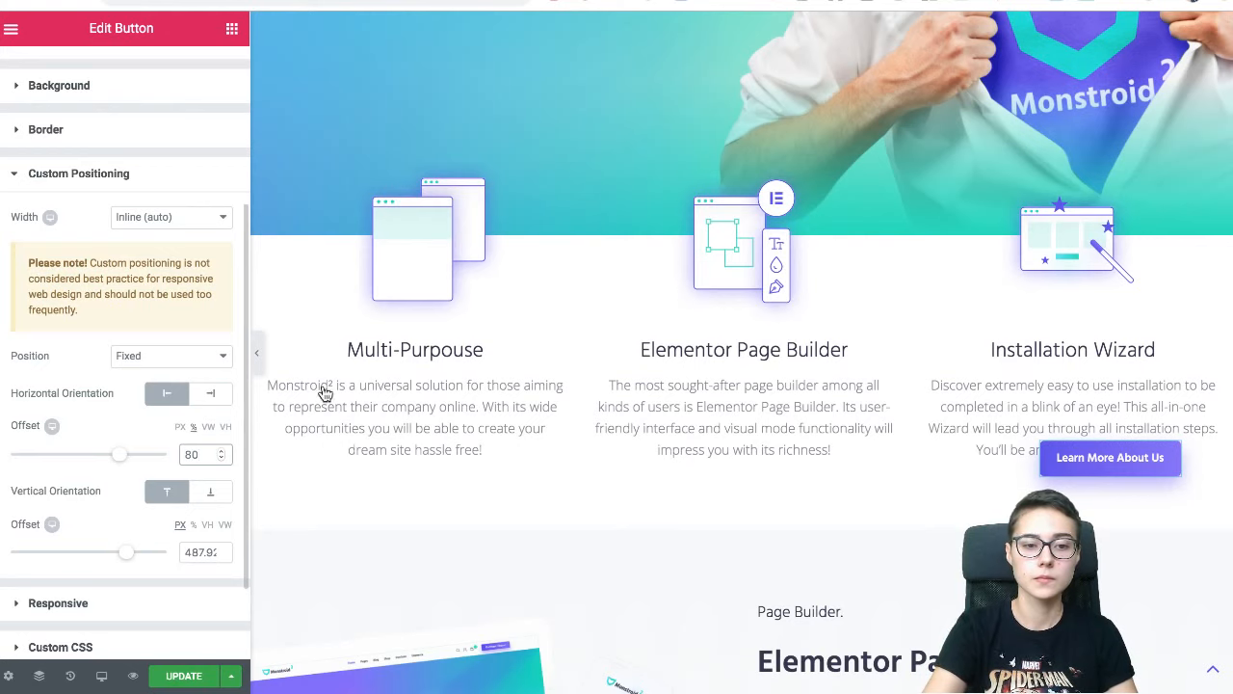
click(258, 342)
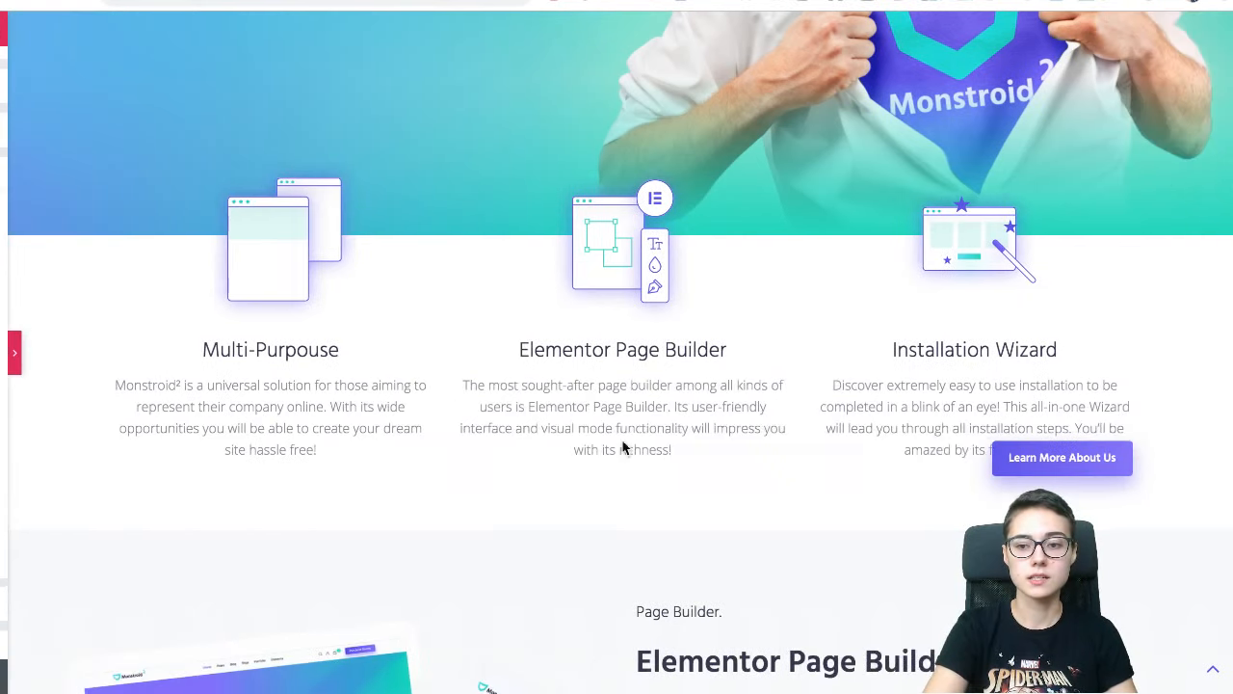
scroll(919, 479, up, 5)
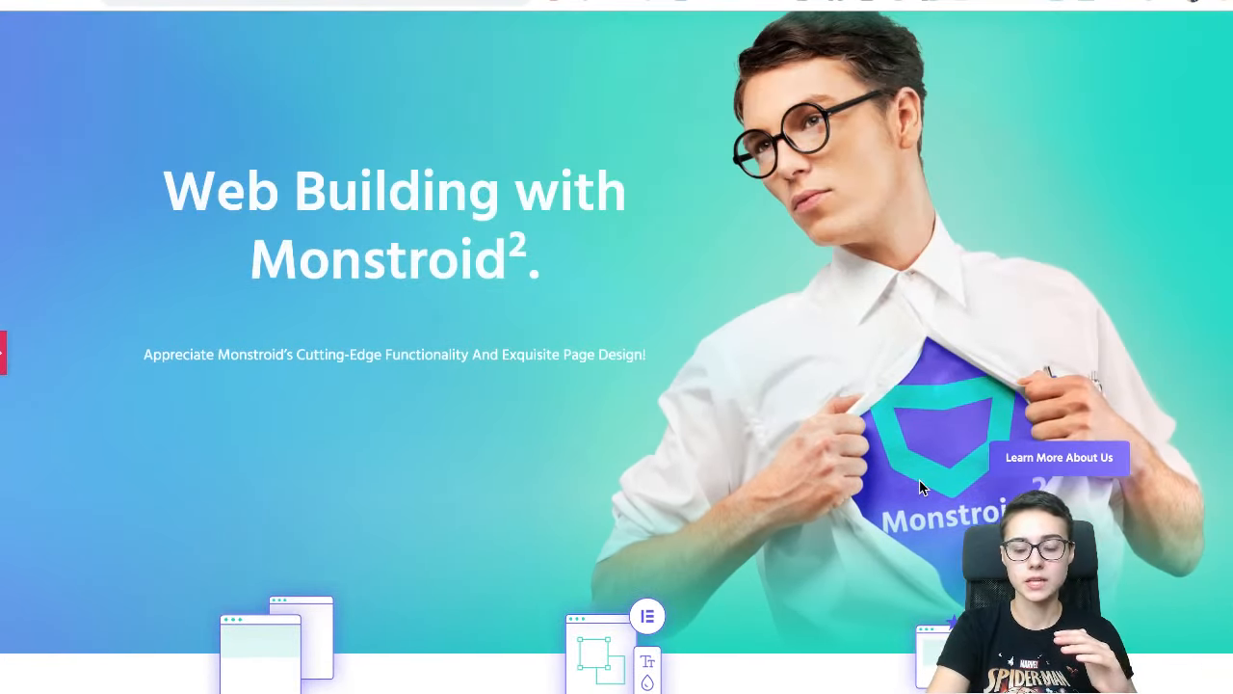
scroll(919, 479, down, 5)
scroll(919, 479, down, 1)
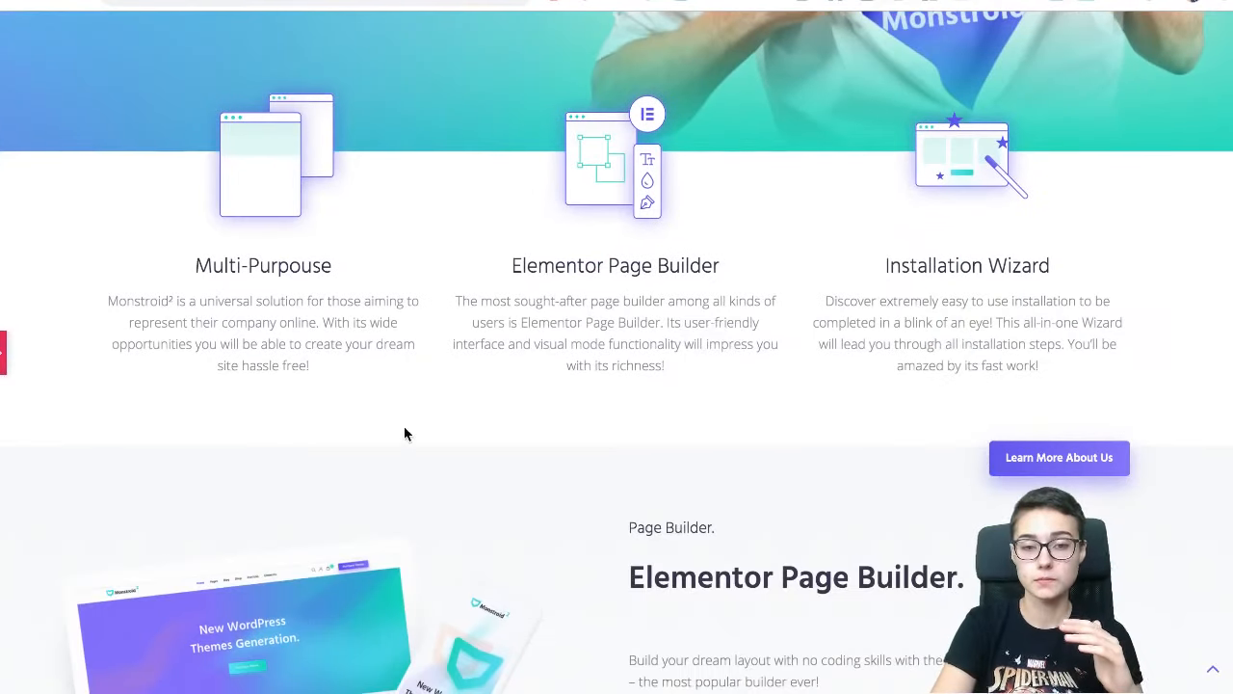
click(2, 366)
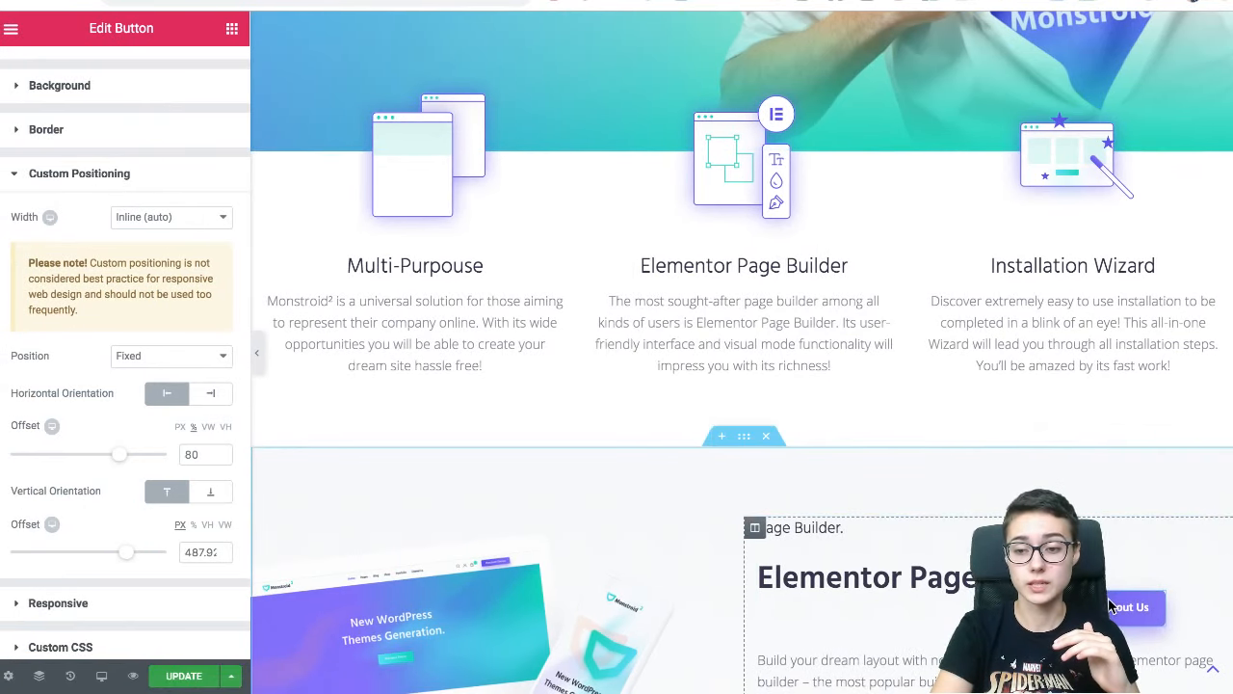
- Move the fixed button lower over the page, offset about 61% horizontally and 660 px vertically
scroll(1006, 426, up, 3)
scroll(1006, 426, down, 1)
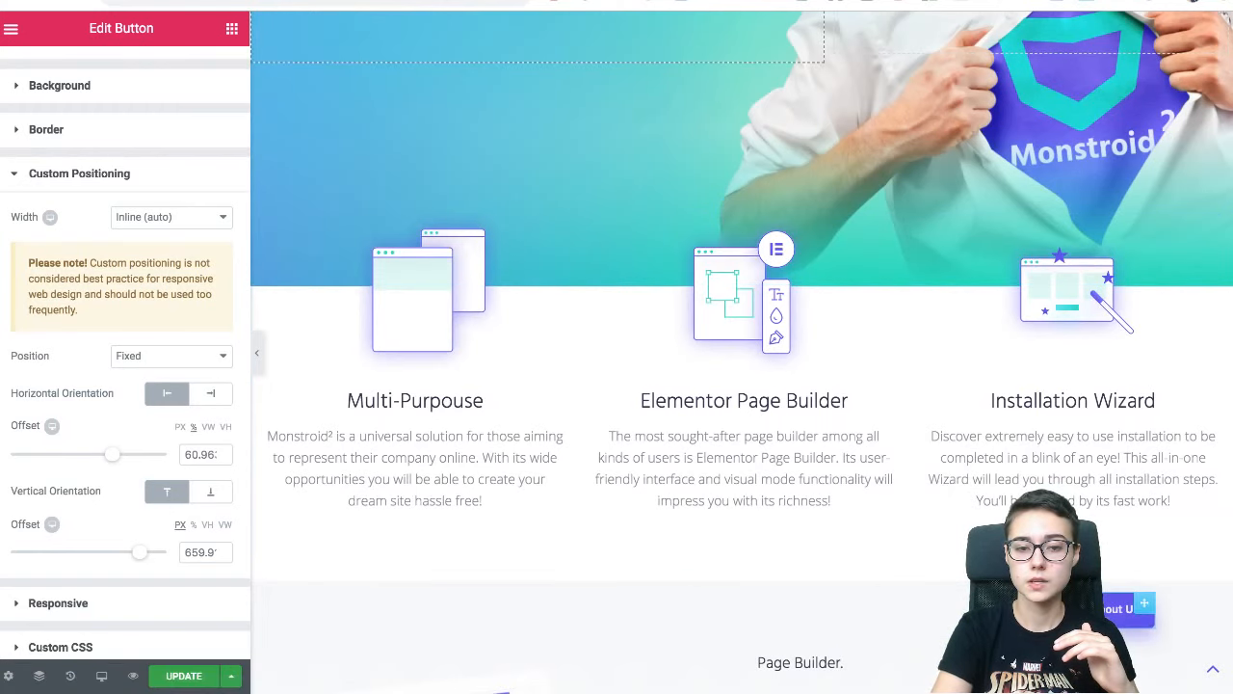
scroll(944, 482, down, 2)
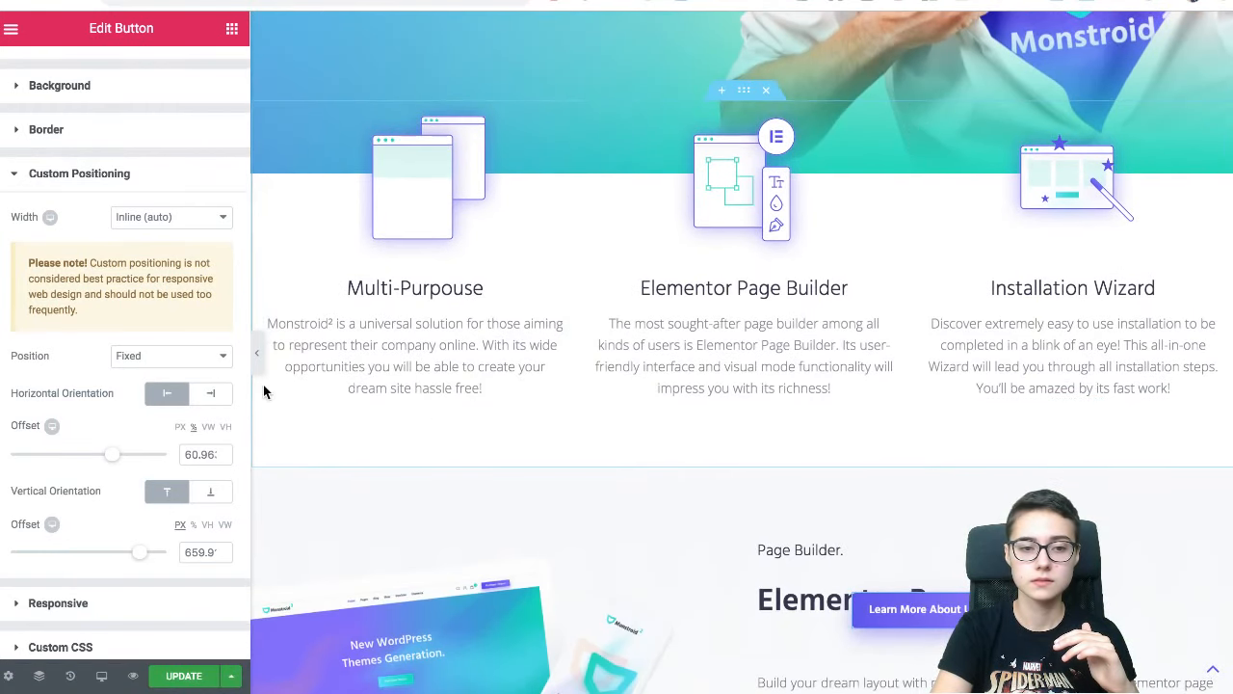
- Switch the button's vertical offset unit to percent, try 70 and set the value to 90
double_click(199, 454)
double_click(198, 554)
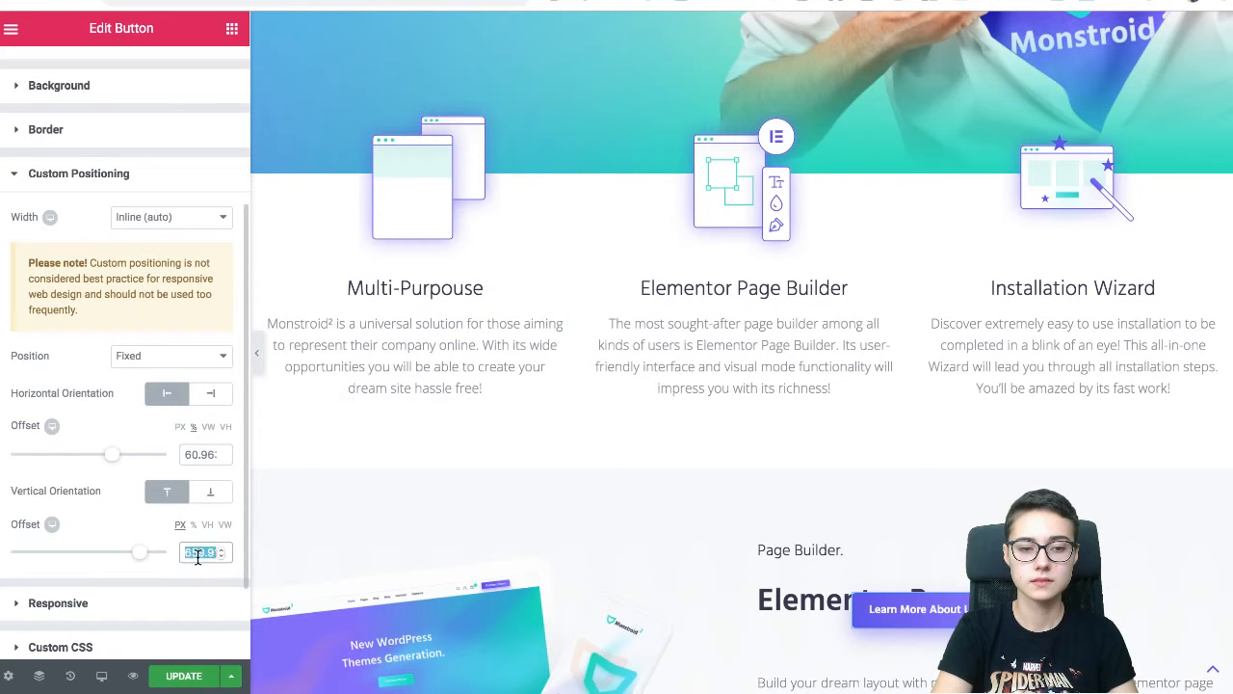
click(194, 528)
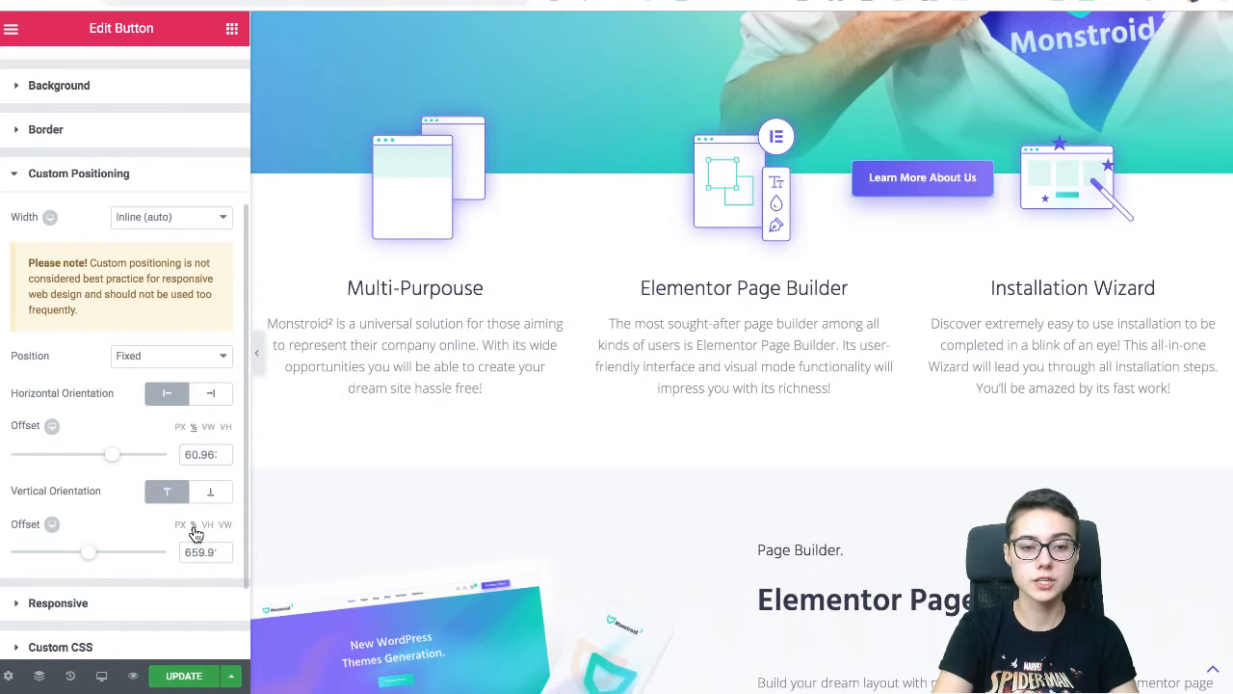
double_click(195, 551)
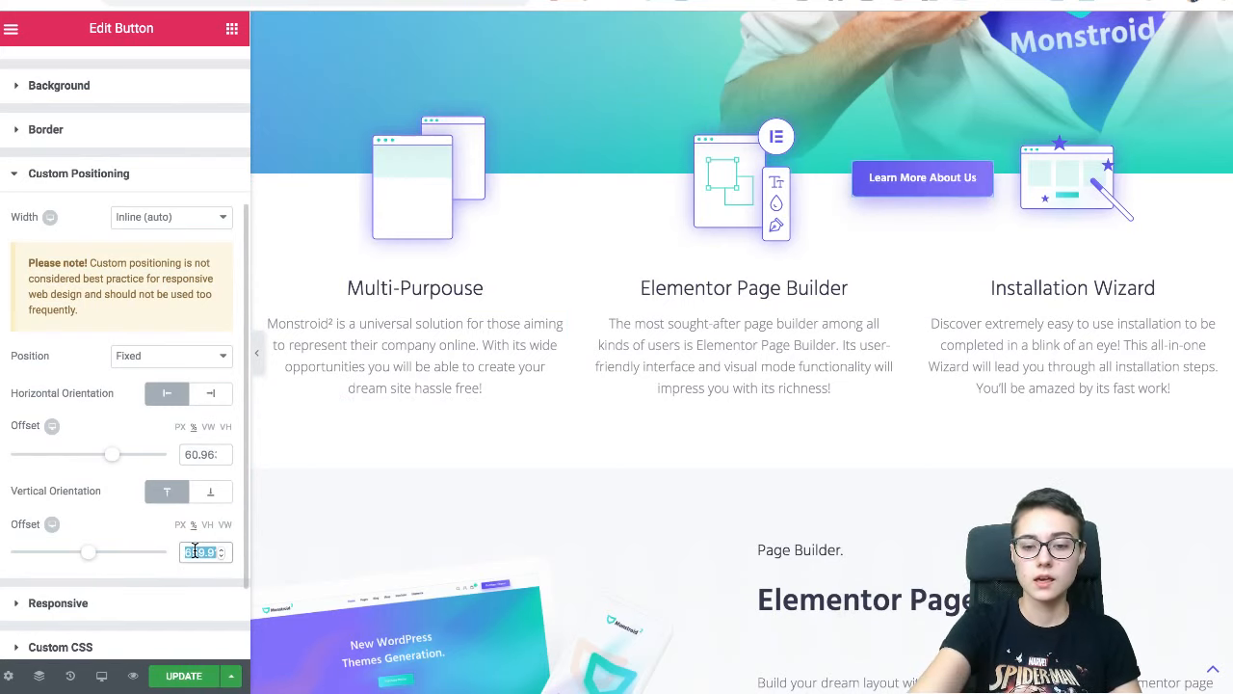
text(70)
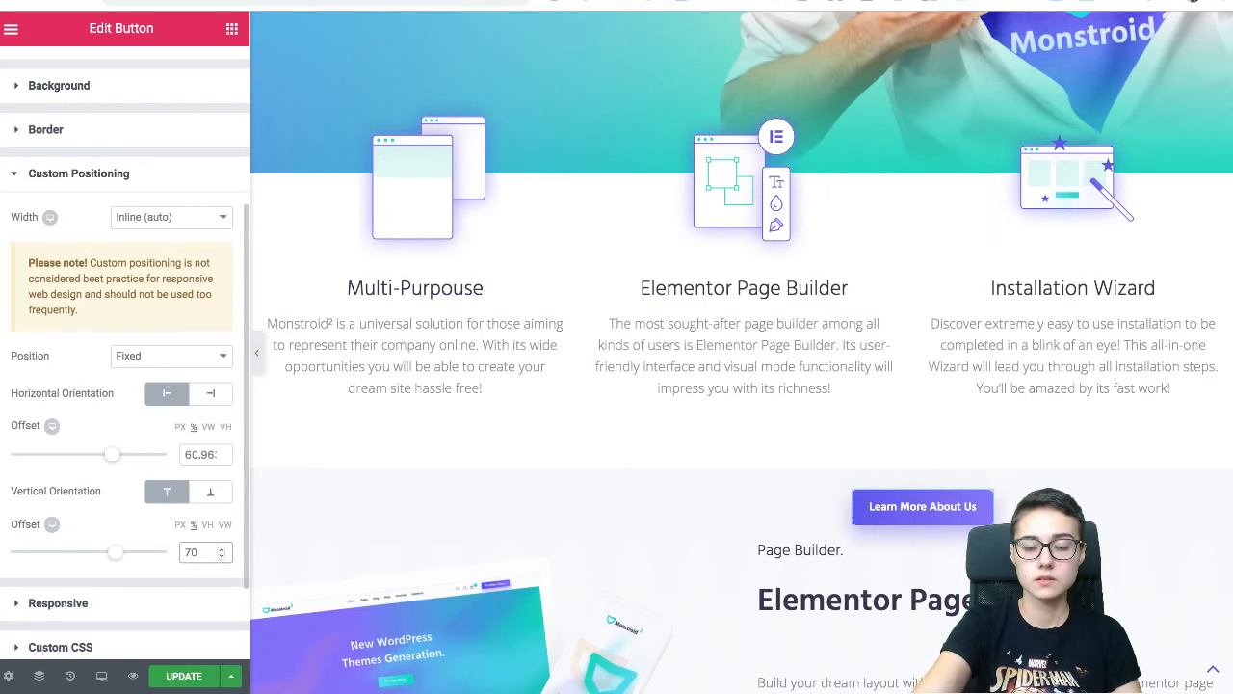
key(BackSpace)
key(BackSpace)
text(90)
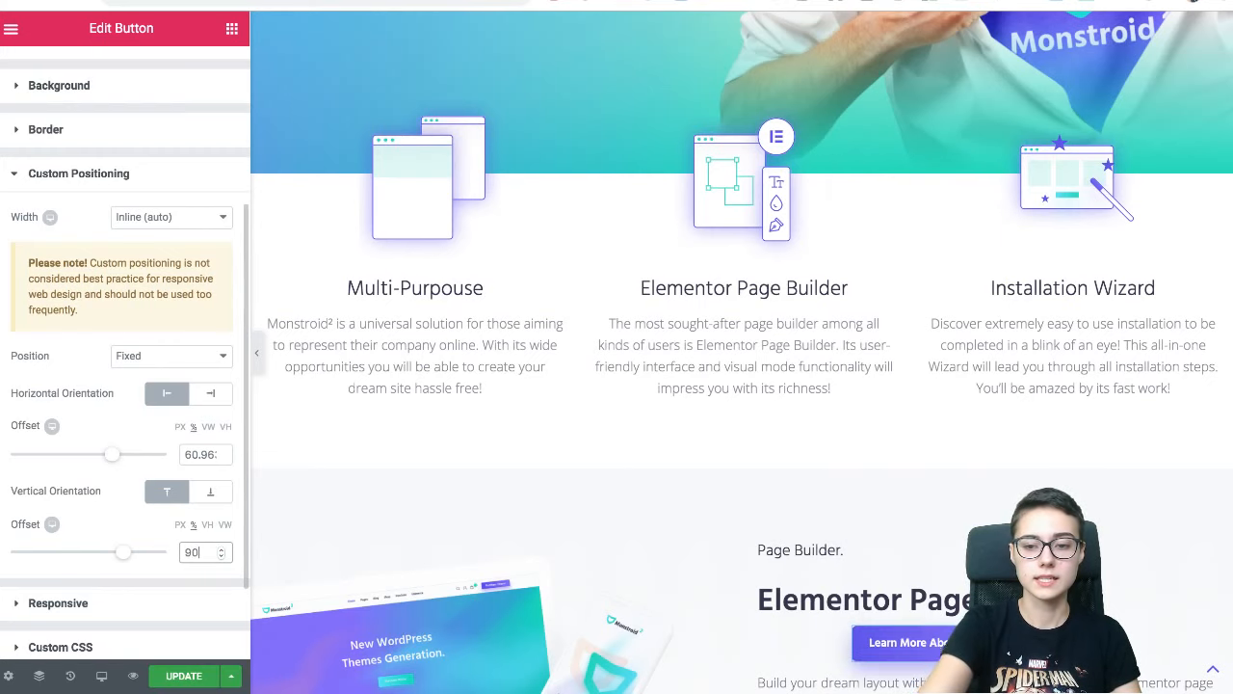
- Try a horizontal offset of 90% for the button and check the page with the editor panel hidden
double_click(195, 453)
text(90)
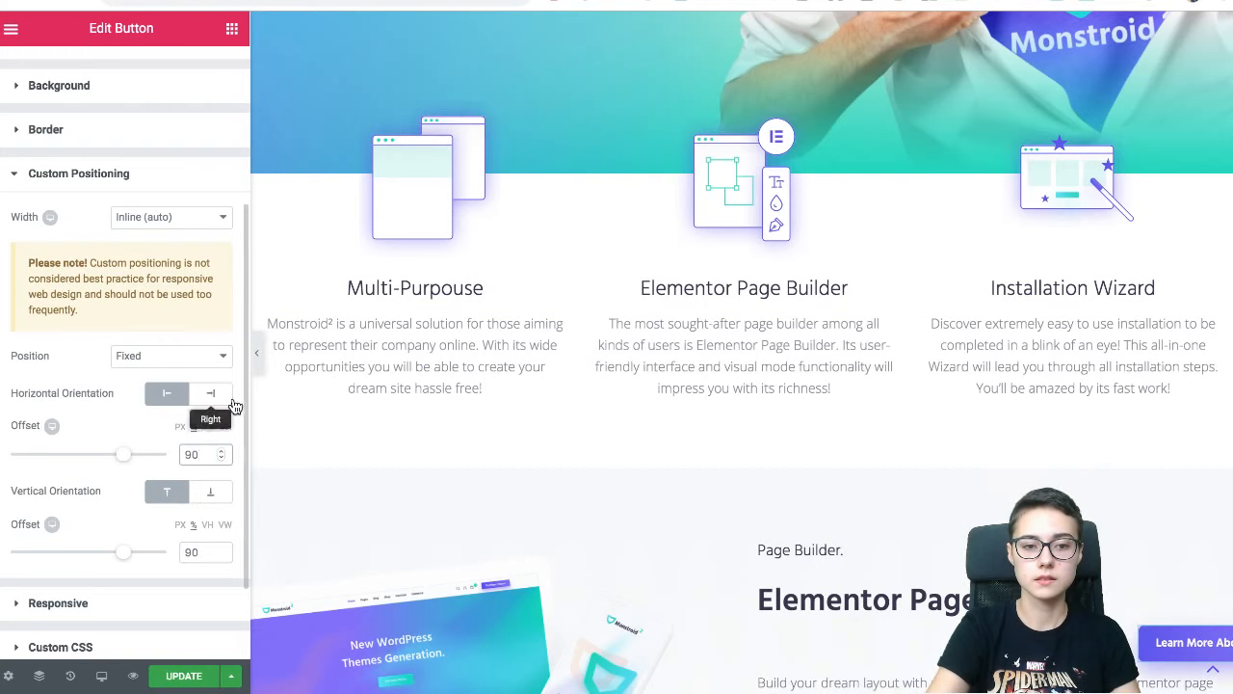
click(256, 352)
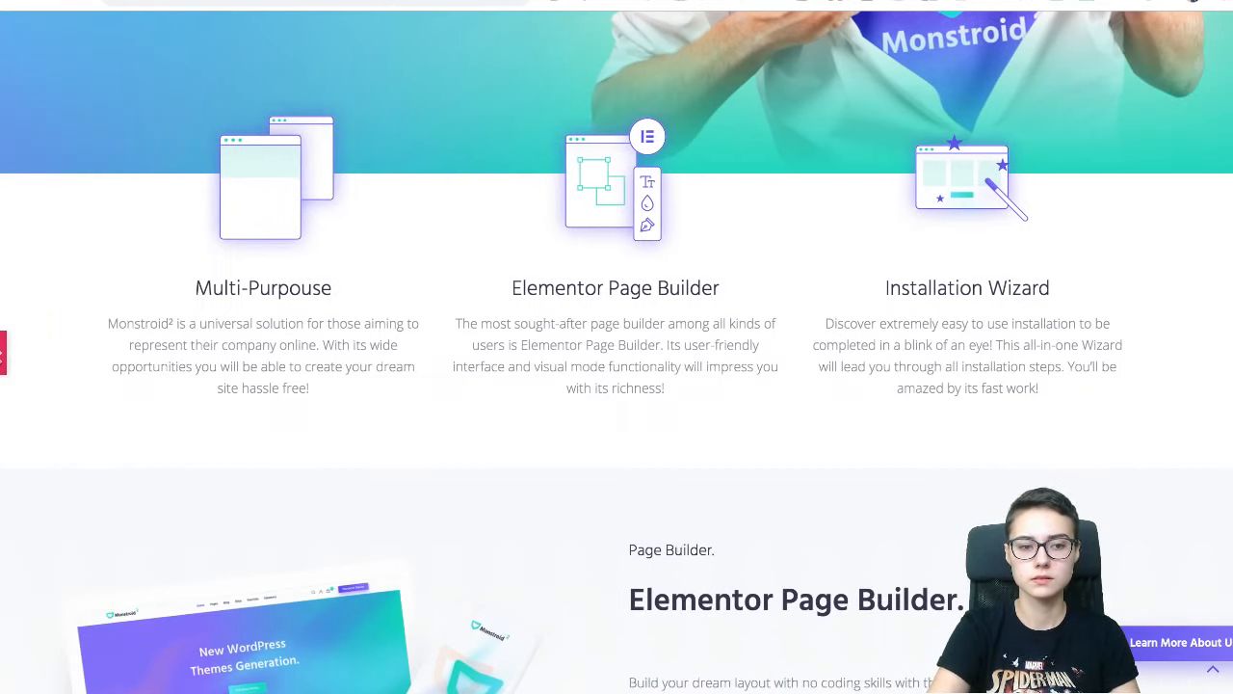
click(2, 364)
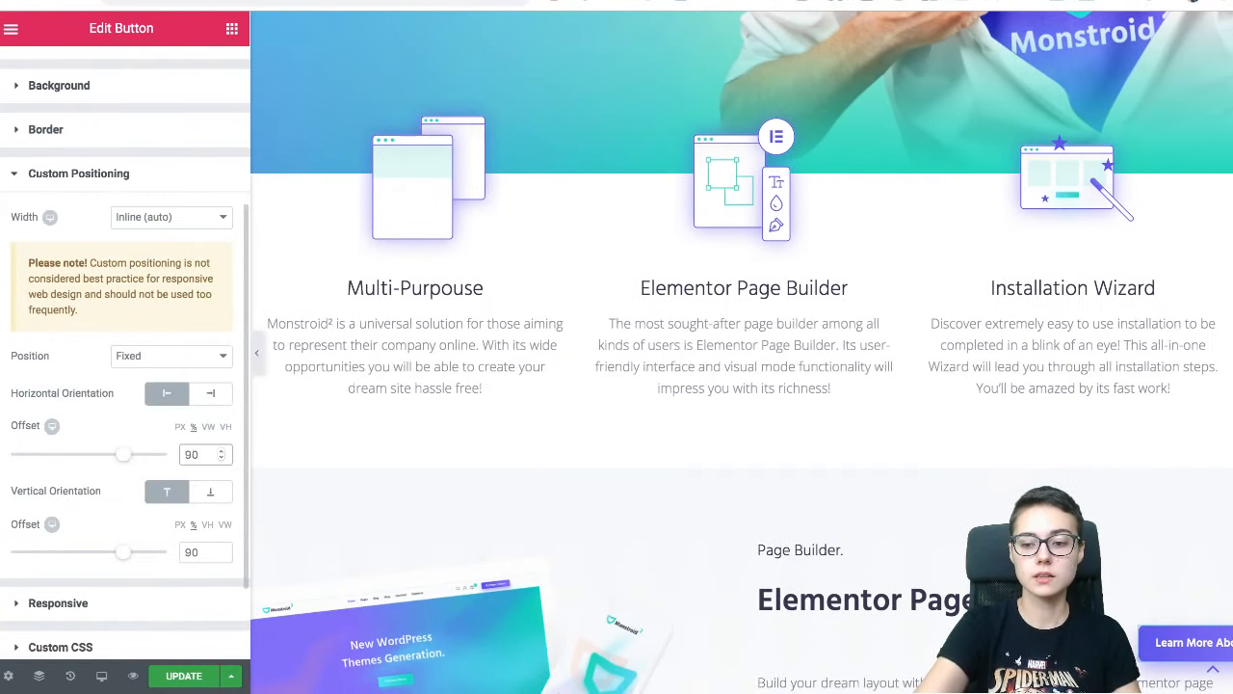
- Set the button's horizontal offset back to 80% and check its position along the page with the editor panel hidden
key(BackSpace)
key(BackSpace)
text(80)
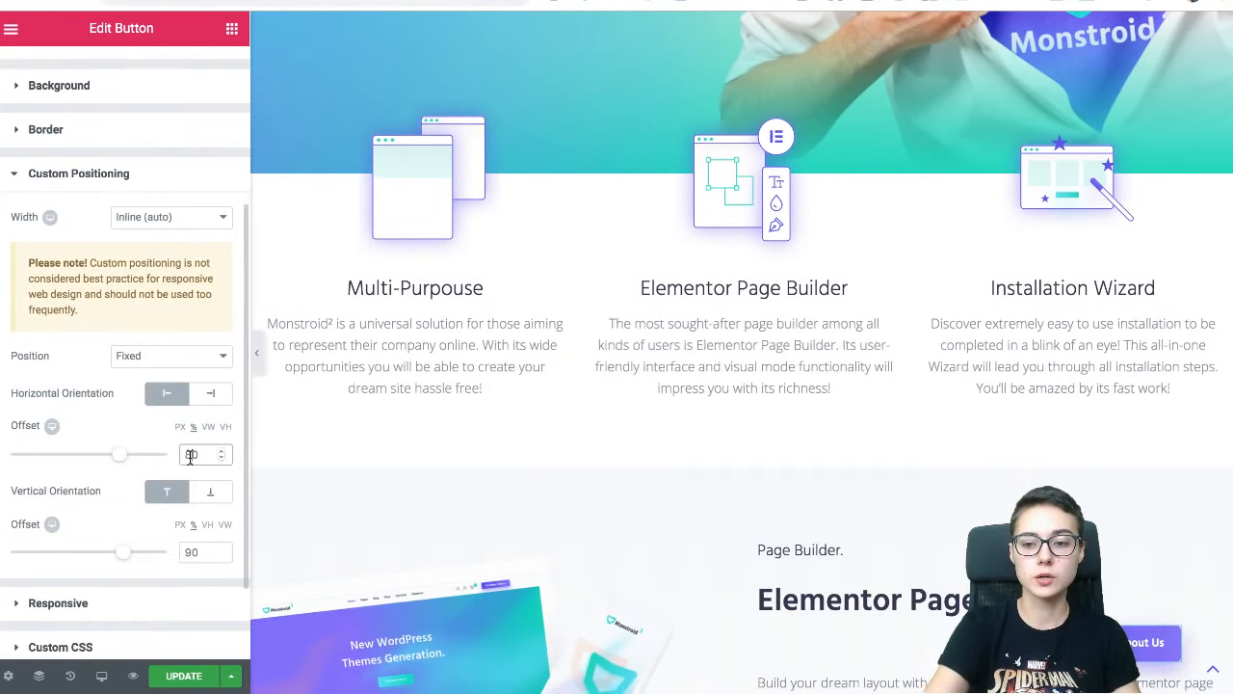
click(261, 347)
scroll(577, 446, up, 5)
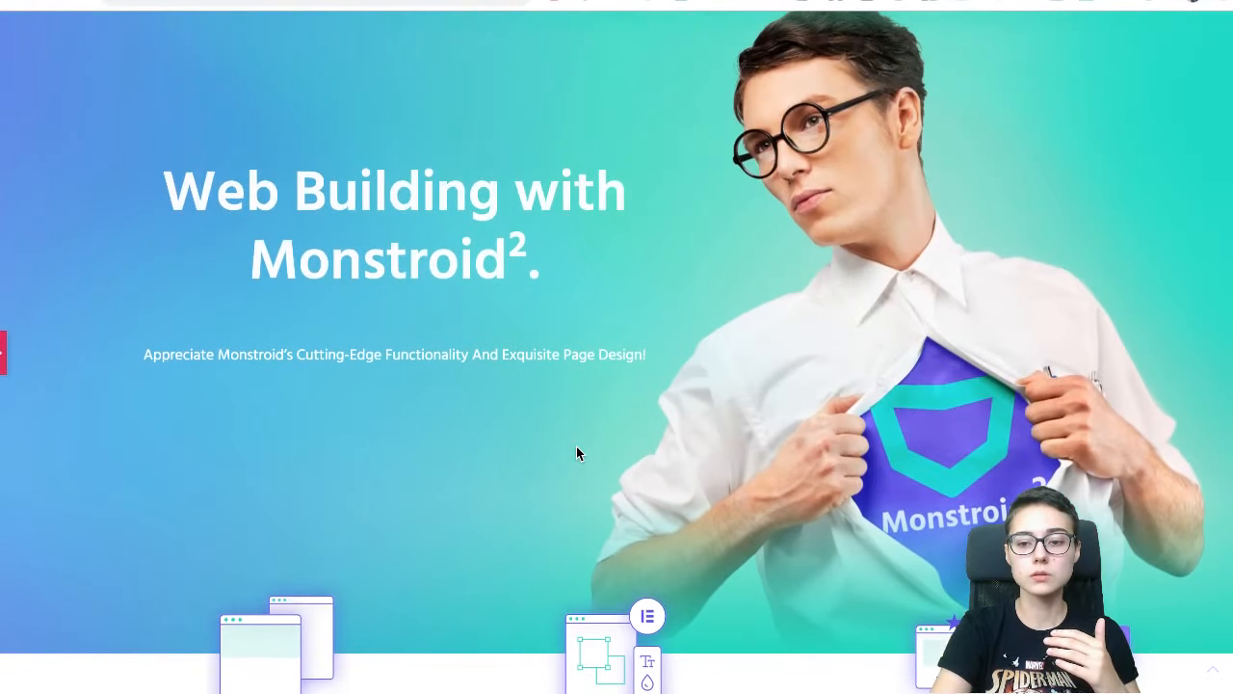
scroll(577, 447, down, 5)
scroll(577, 454, down, 2)
scroll(578, 454, up, 3)
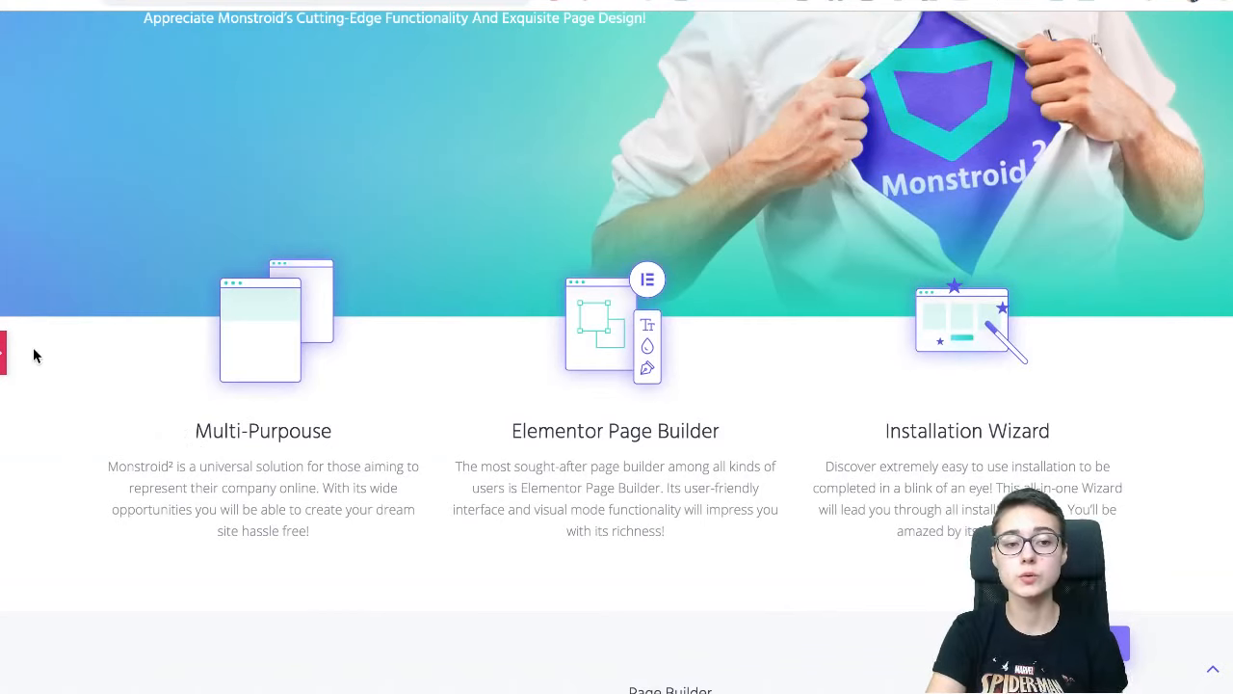
click(5, 354)
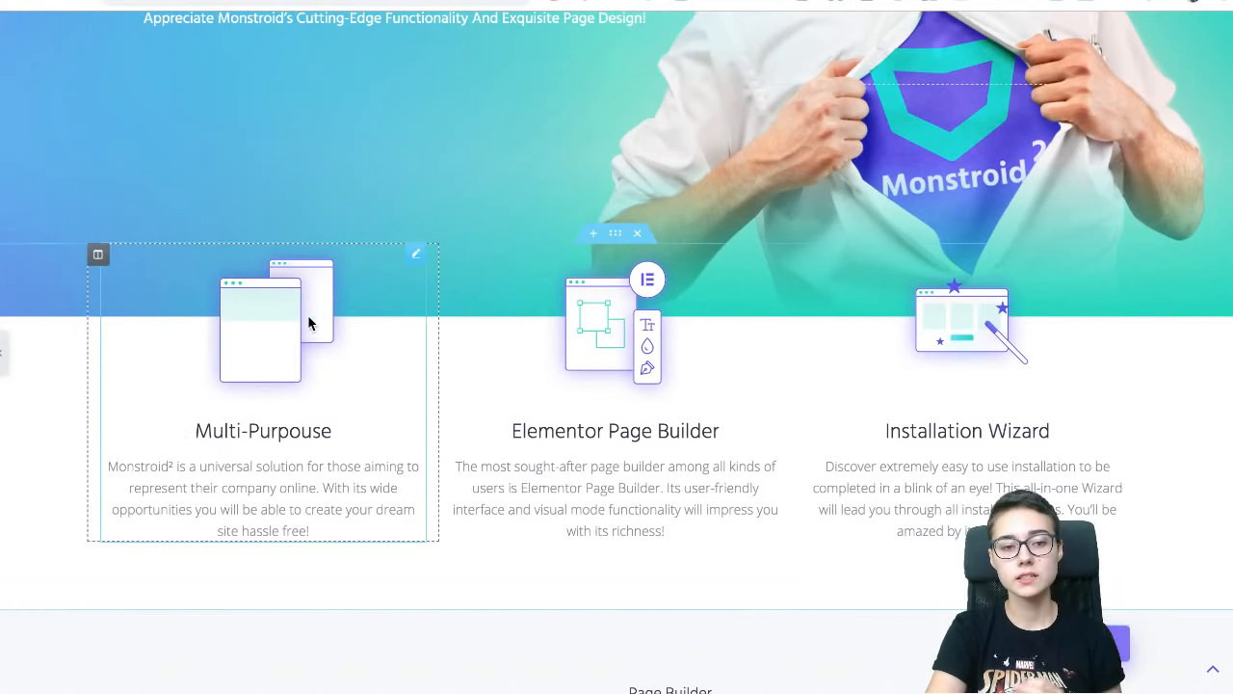
- Examine how the fixed button behaves over the hero, feature columns and Elementor Page Builder sections in the editor
scroll(666, 255, down, 8)
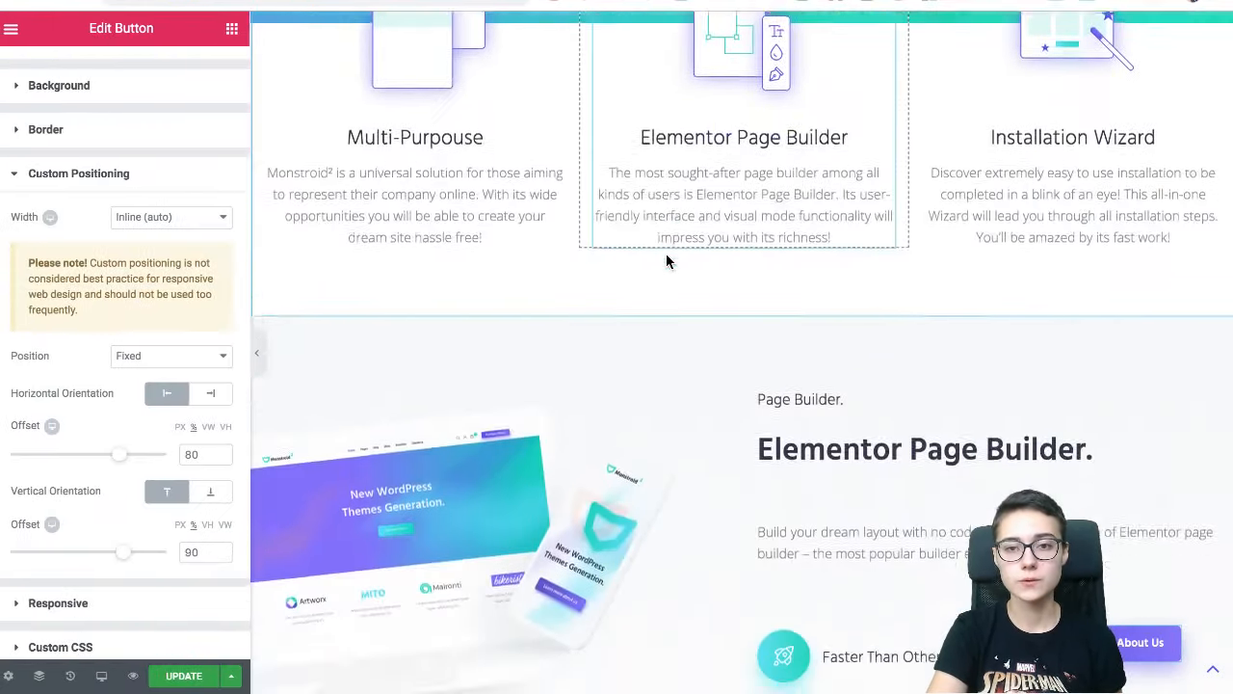
scroll(666, 253, down, 3)
scroll(666, 253, up, 7)
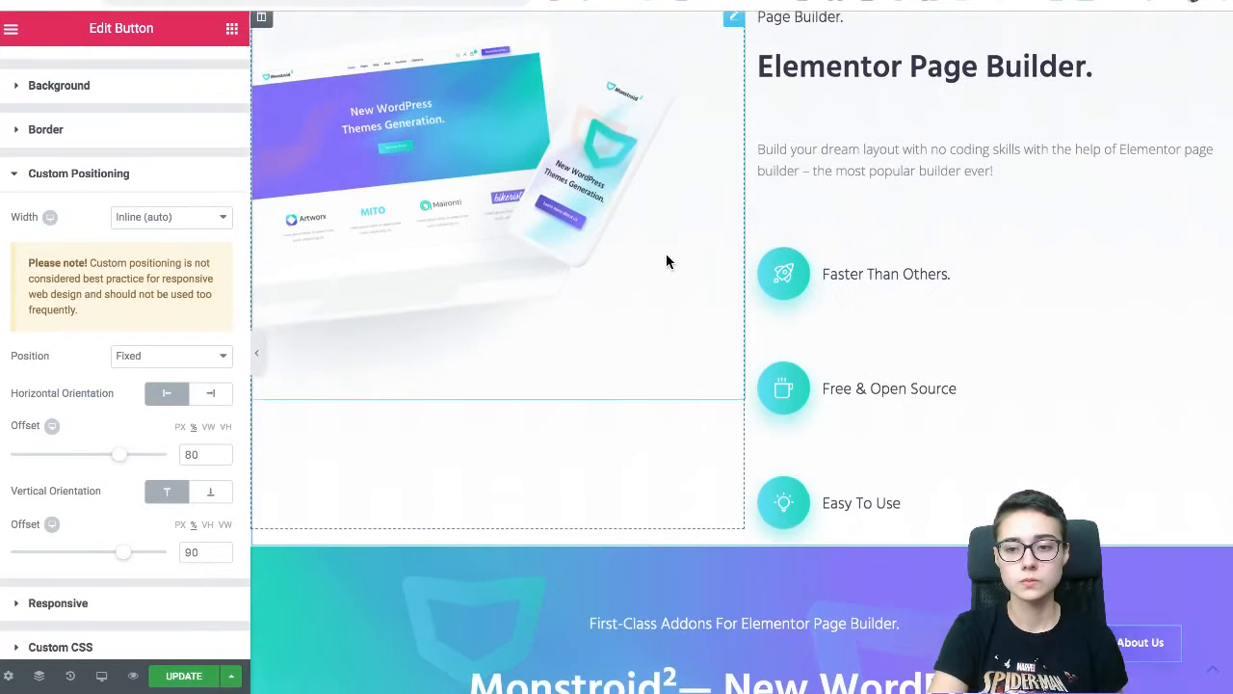
scroll(666, 254, up, 4)
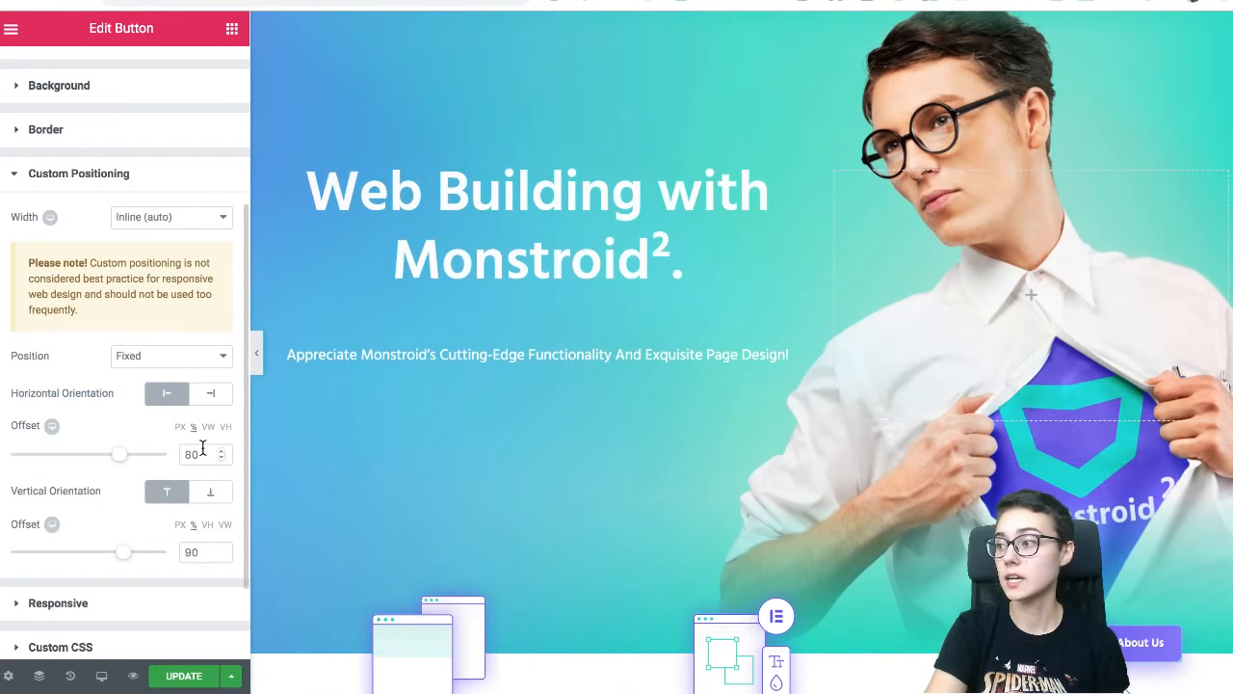
scroll(438, 393, down, 5)
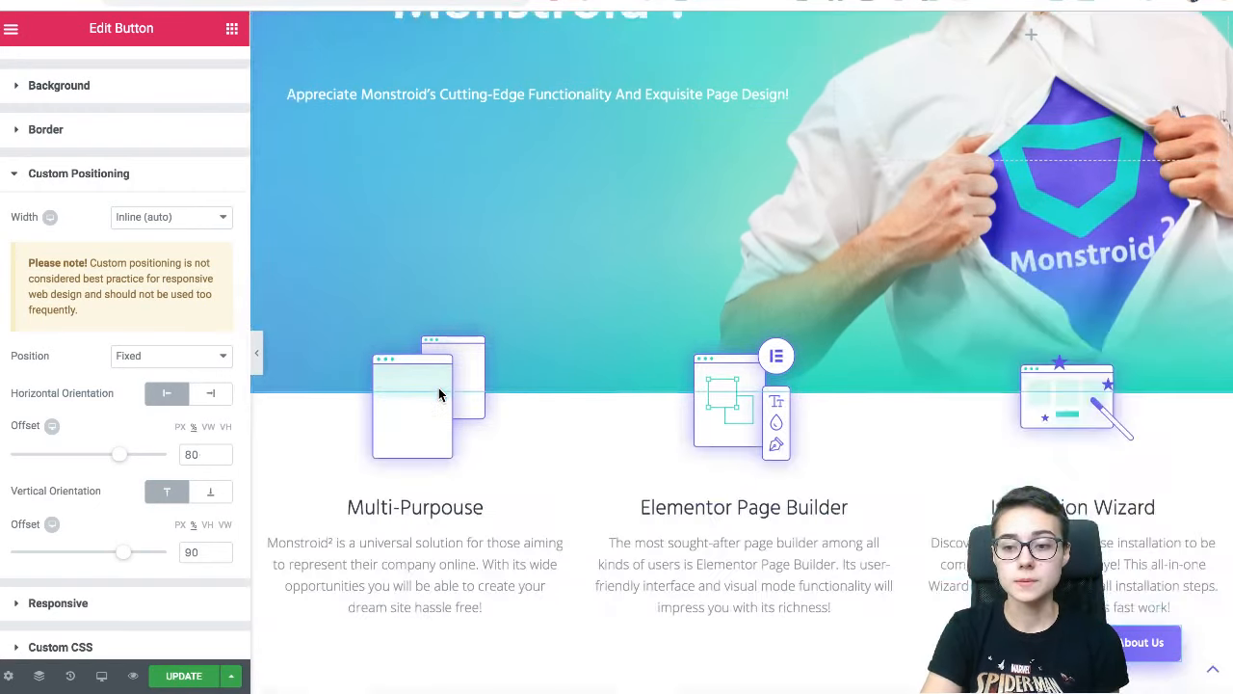
scroll(438, 393, up, 3)
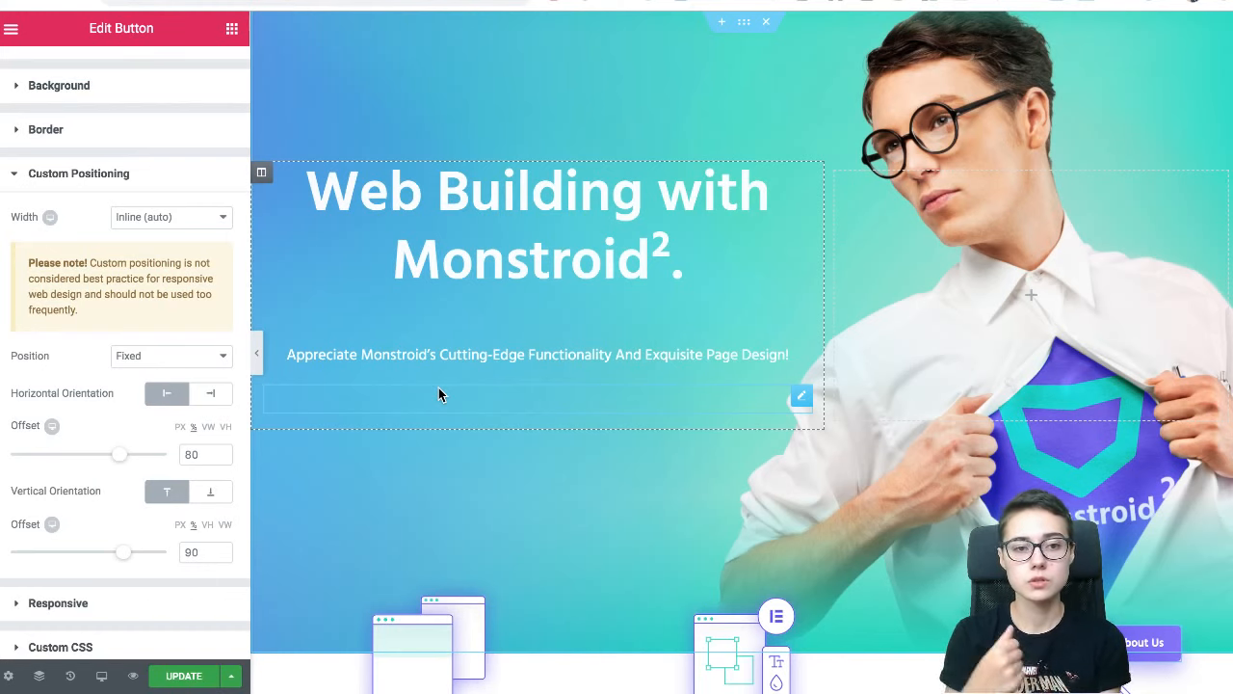
scroll(845, 454, down, 3)
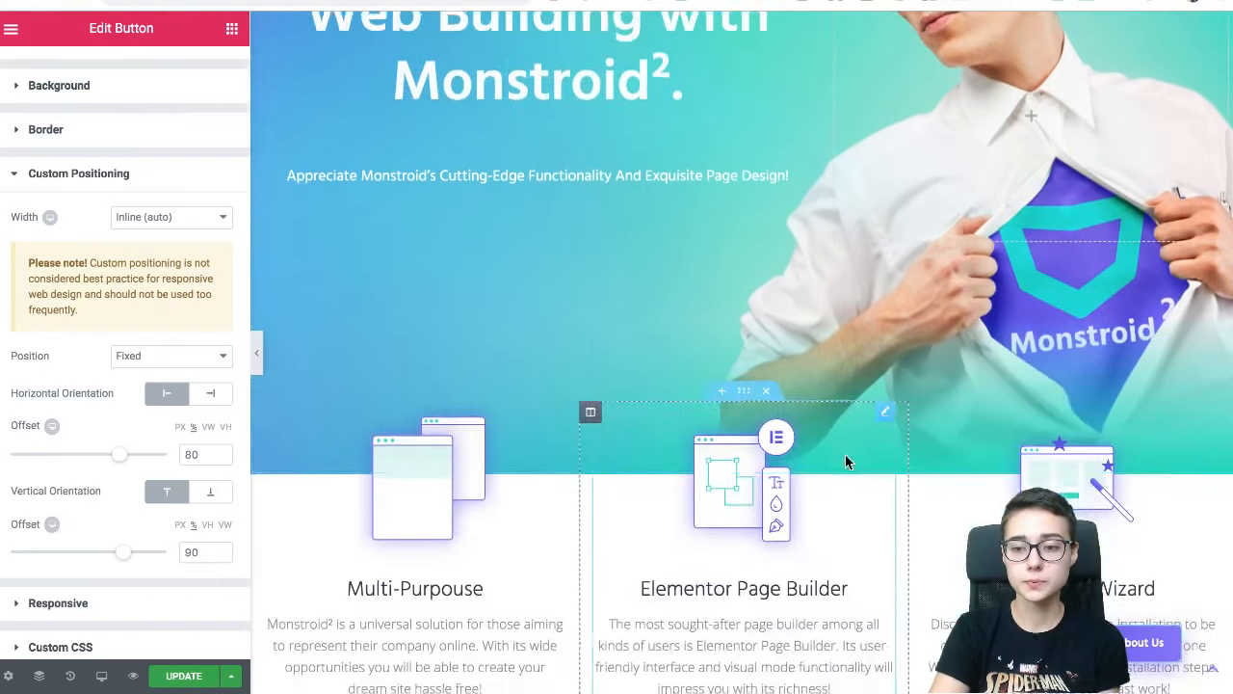
scroll(845, 456, down, 3)
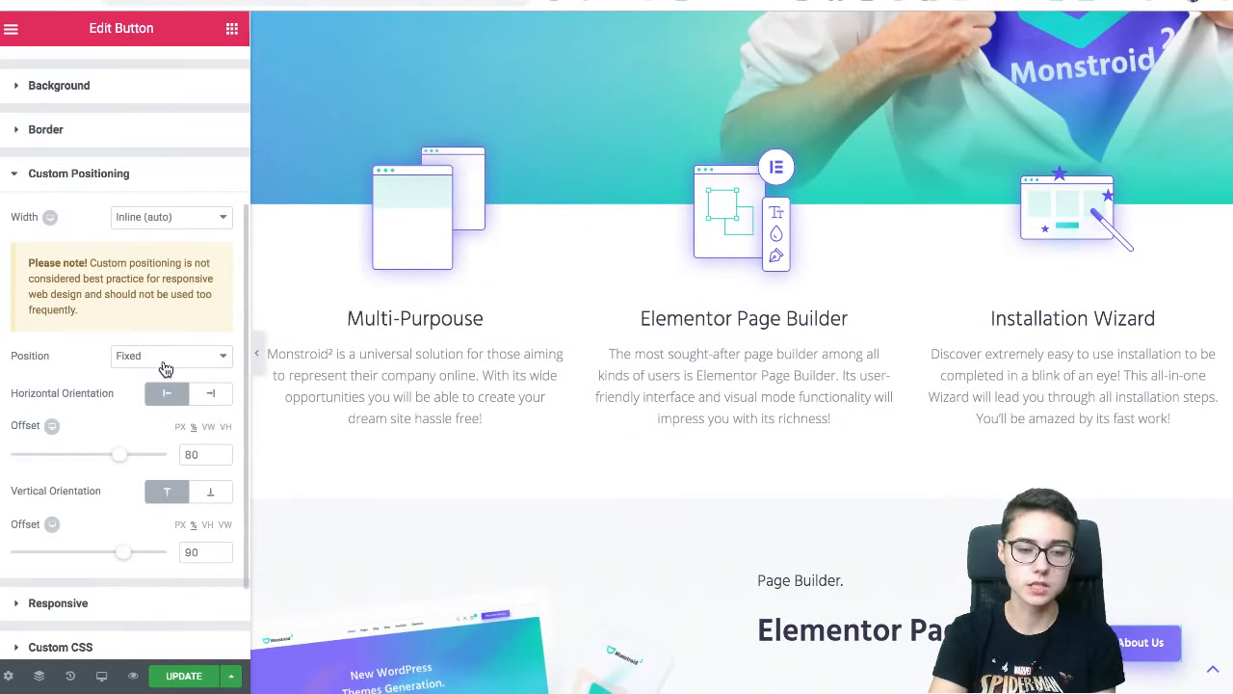
scroll(774, 508, up, 1)
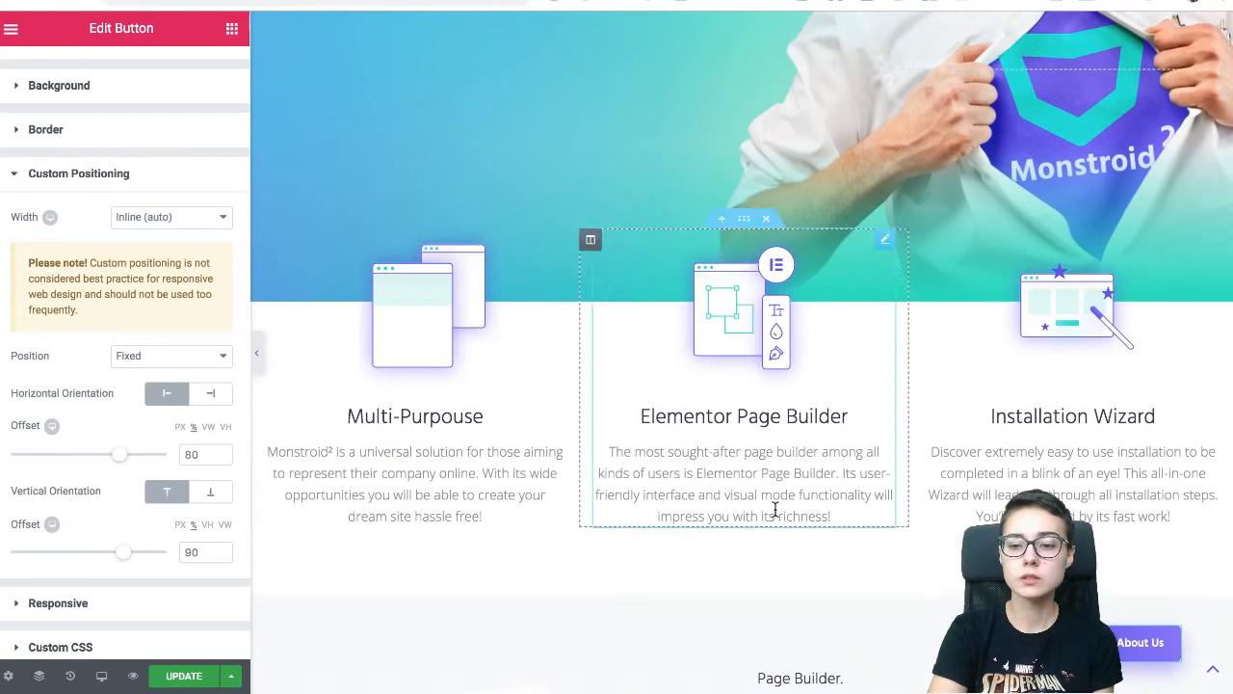
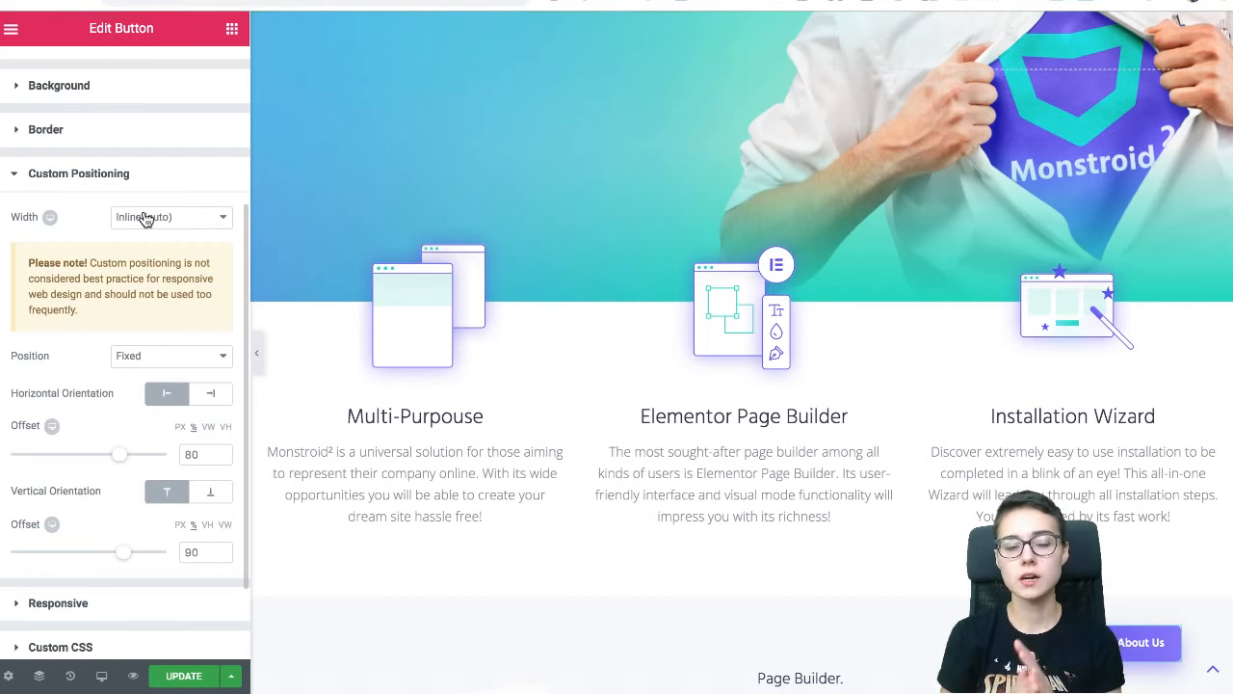
scroll(144, 219, up, 5)
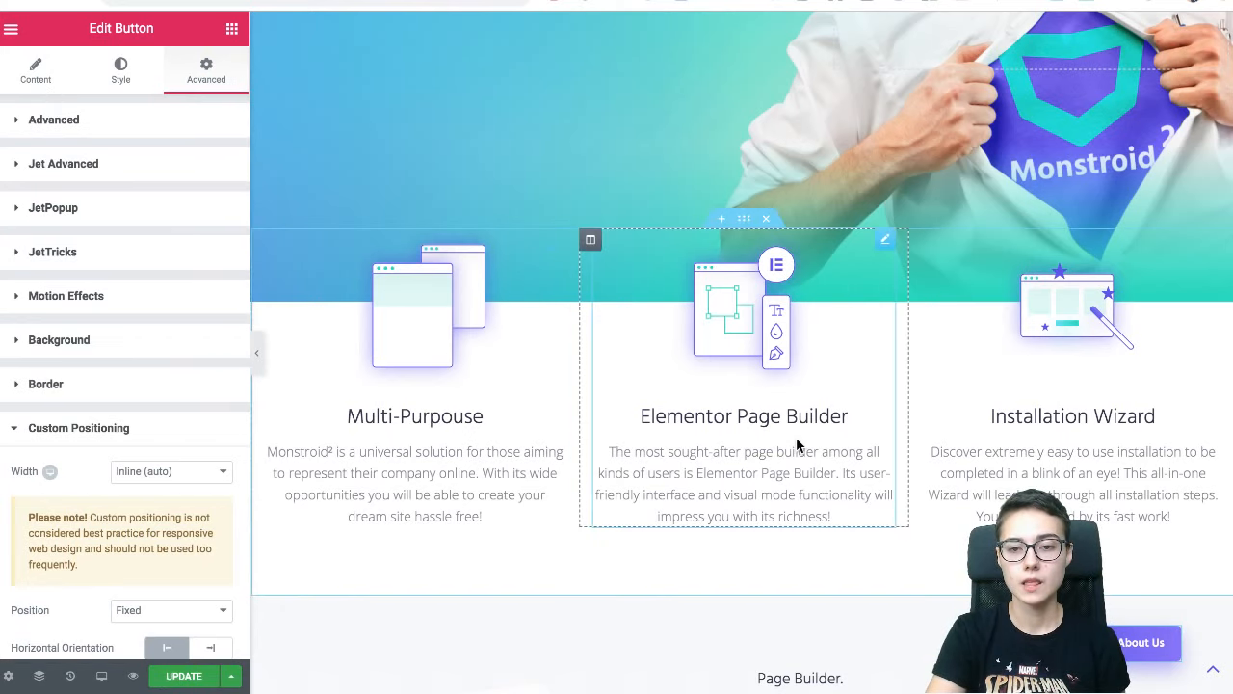
scroll(608, 501, down, 1)
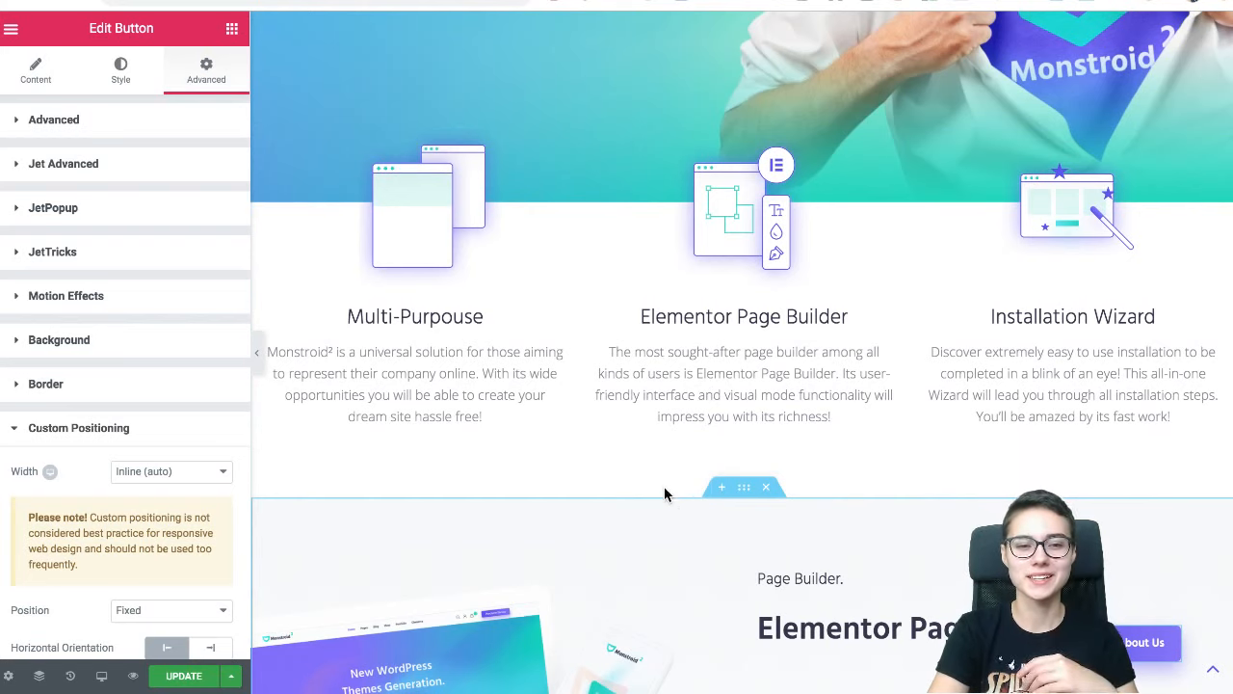
scroll(652, 468, up, 1)
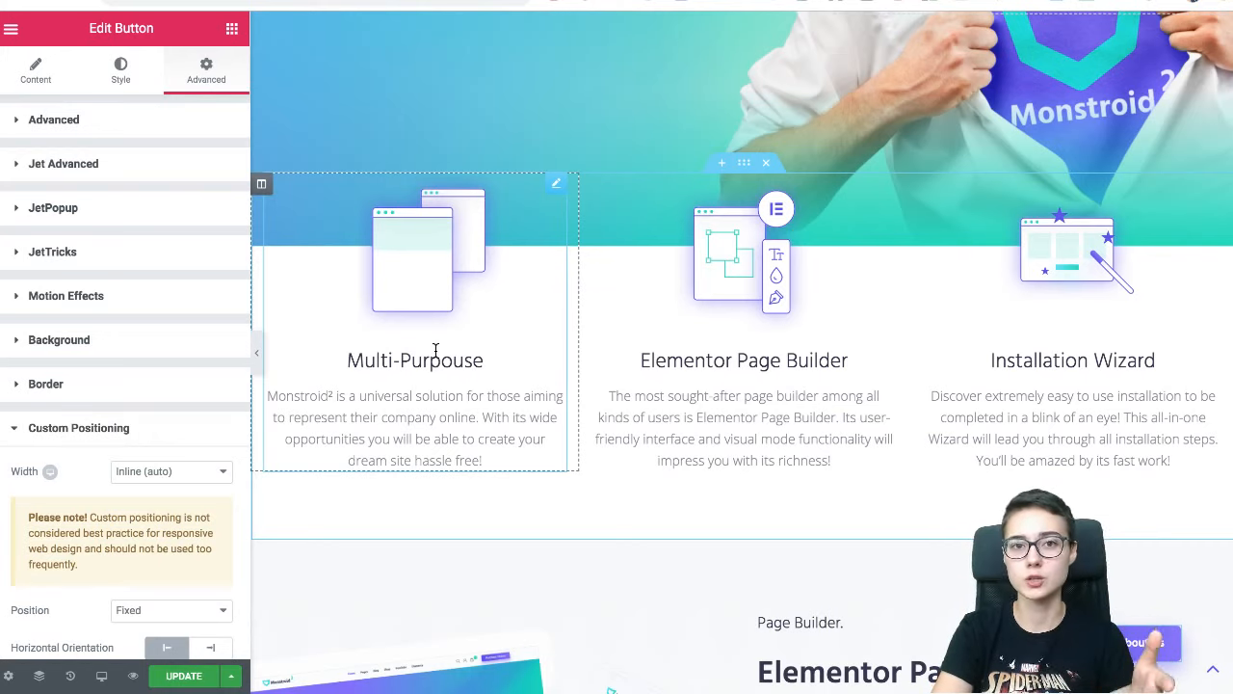
scroll(496, 330, up, 1)
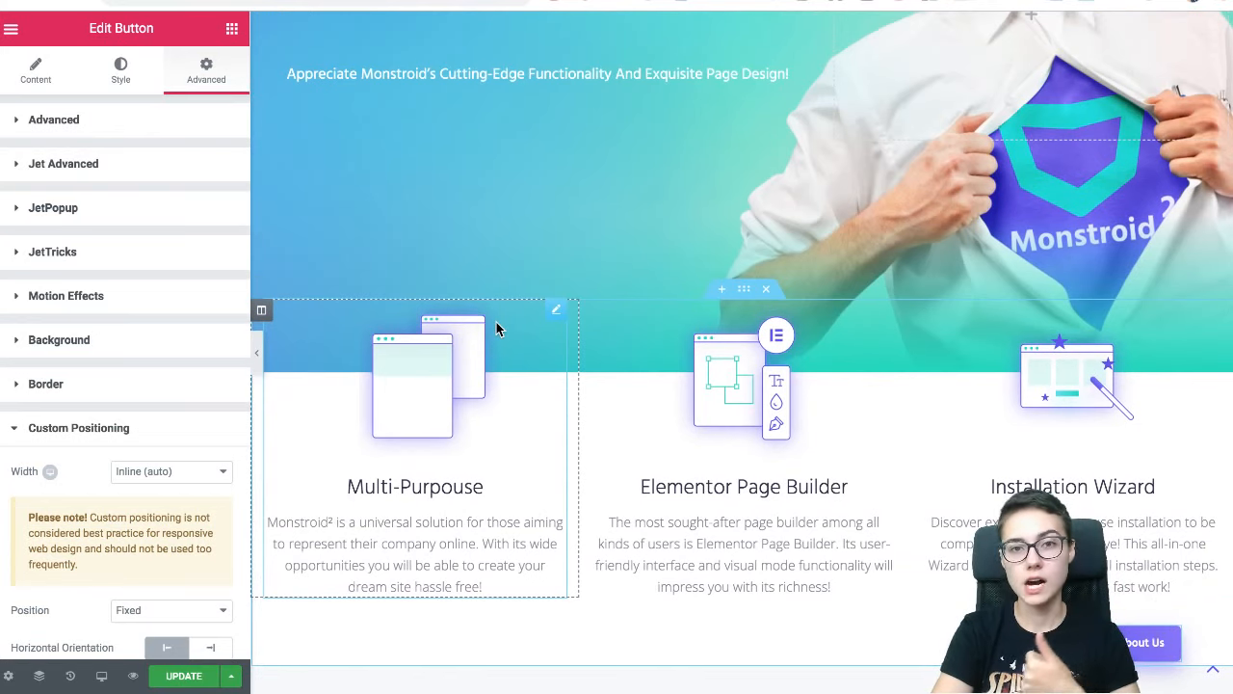
- Compare the fixed button's placement against the hero text, feature columns and Page Builder section along the desktop page
scroll(480, 324, up, 1)
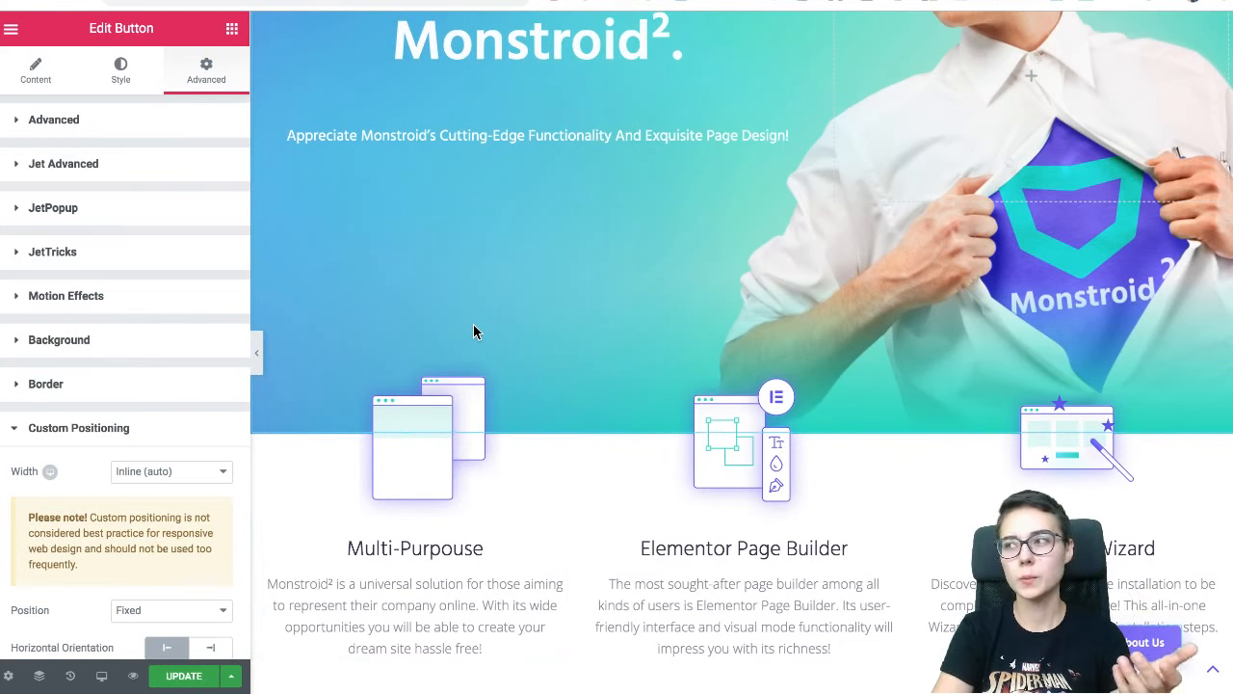
scroll(473, 326, up, 4)
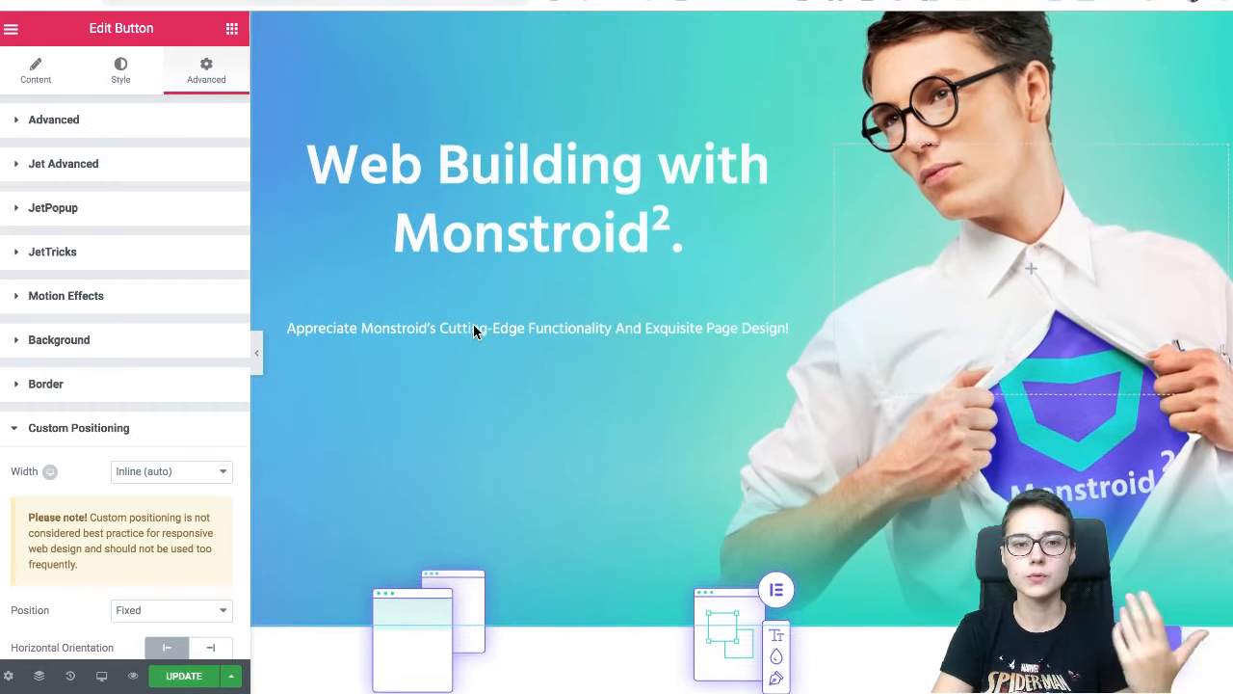
scroll(475, 337, down, 1)
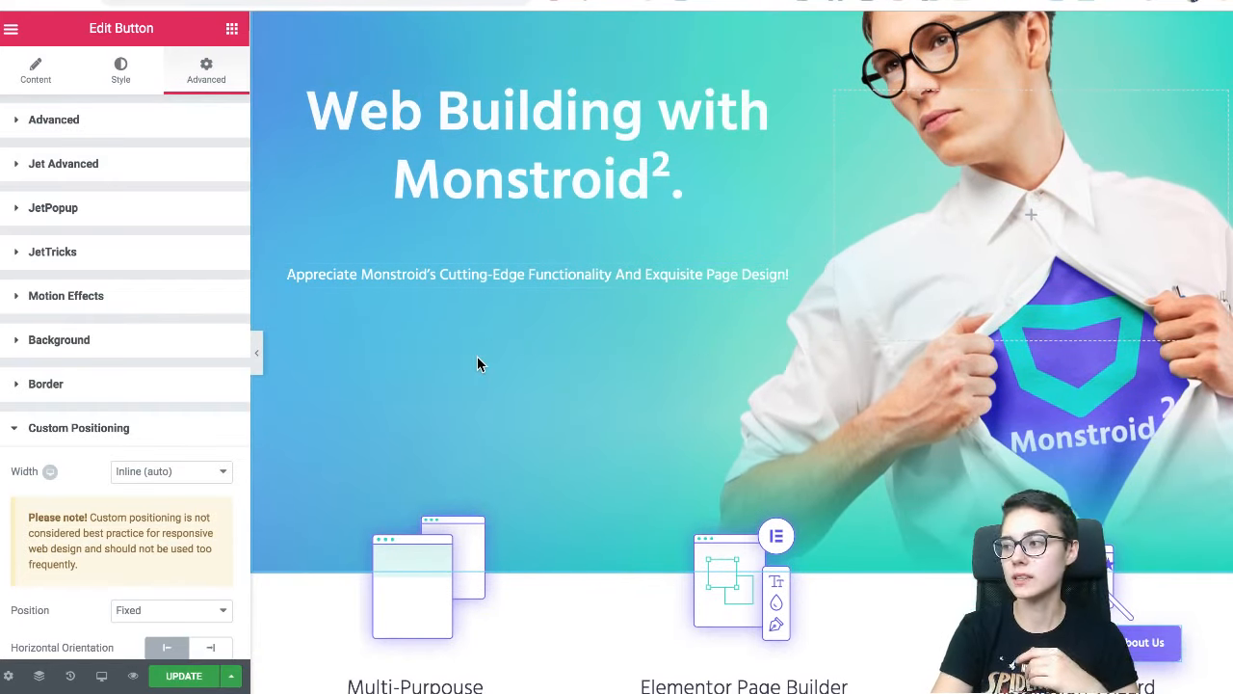
scroll(477, 355, down, 3)
scroll(476, 362, down, 3)
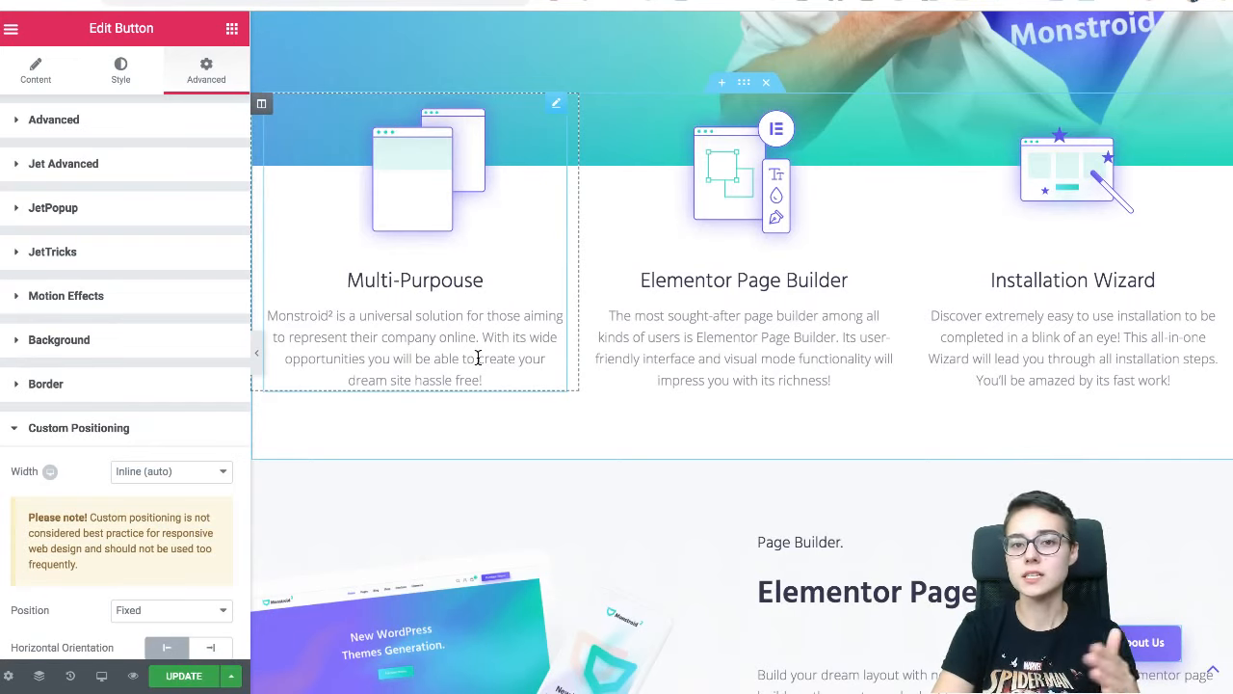
scroll(504, 279, down, 1)
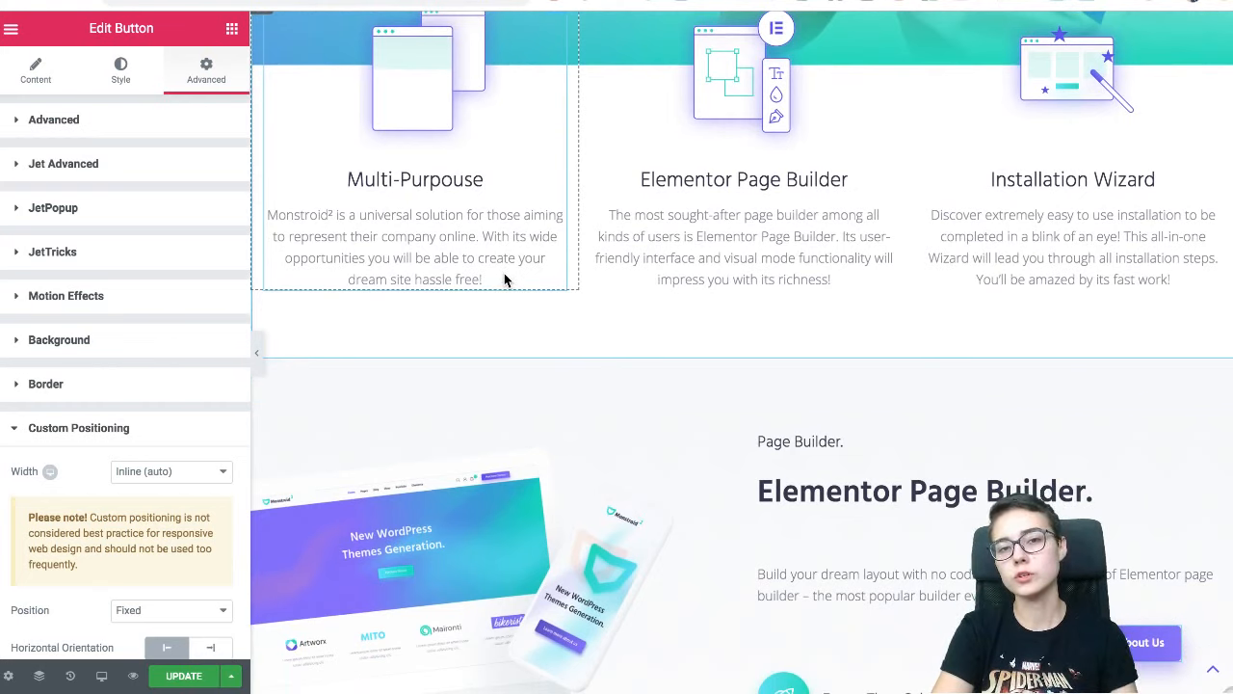
scroll(504, 279, up, 1)
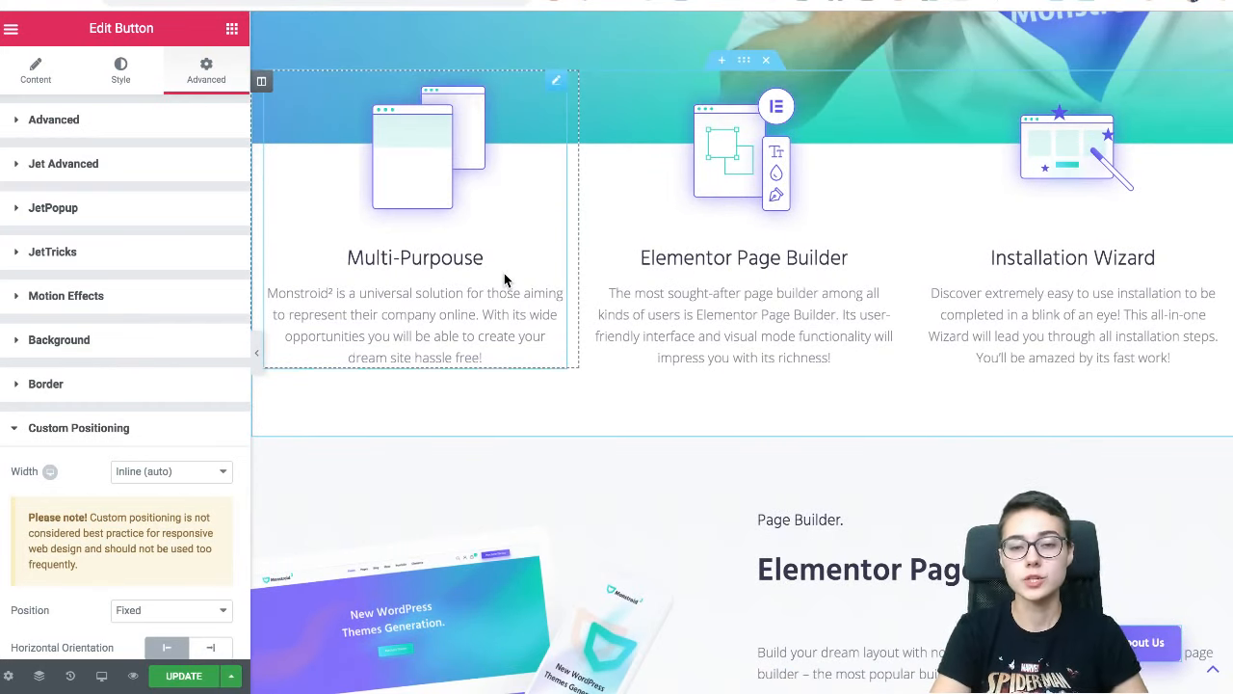
scroll(504, 275, down, 1)
scroll(504, 275, up, 3)
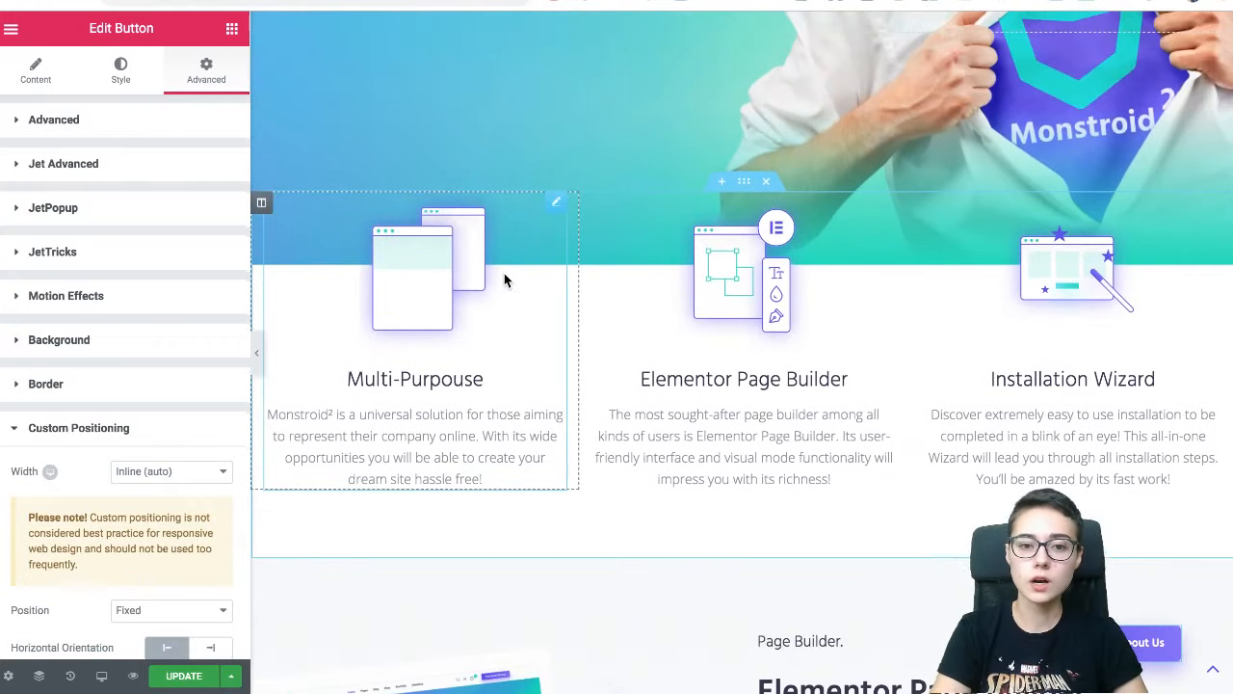
scroll(504, 278, up, 1)
scroll(114, 405, down, 2)
scroll(689, 460, up, 2)
scroll(689, 460, up, 2)
- Switch to the mobile preview and check the fixed button along the page with the editor panel hidden
mouse_move(103, 682)
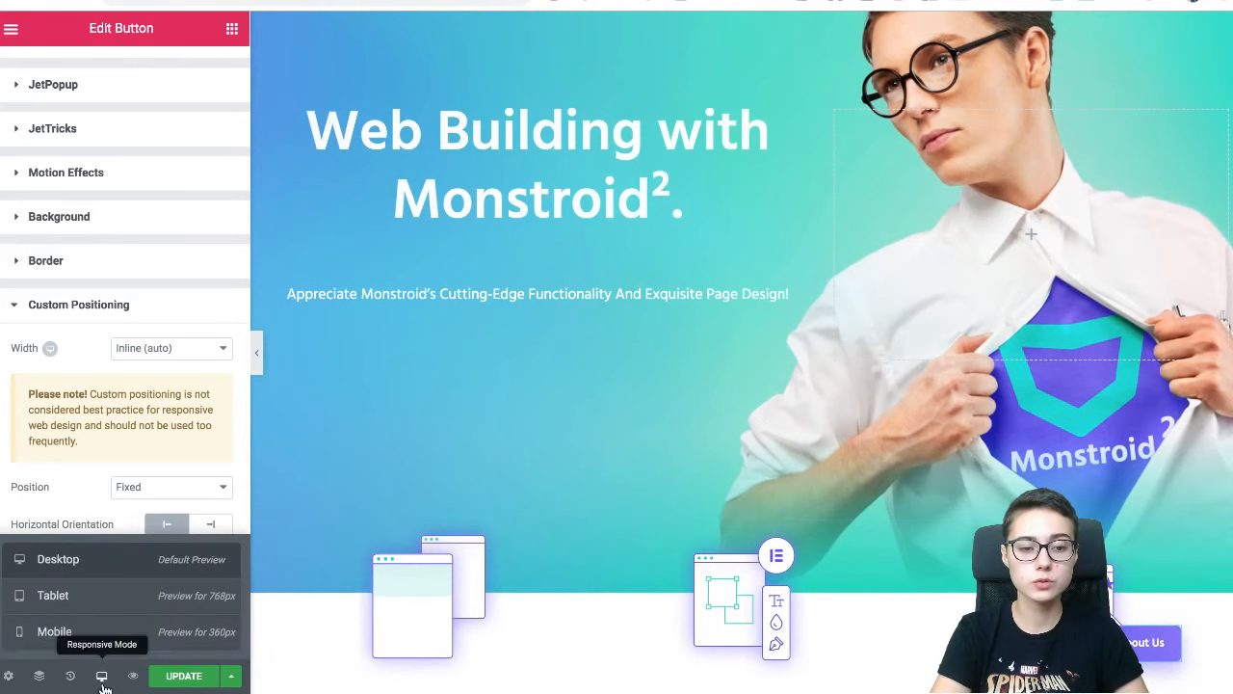
click(97, 638)
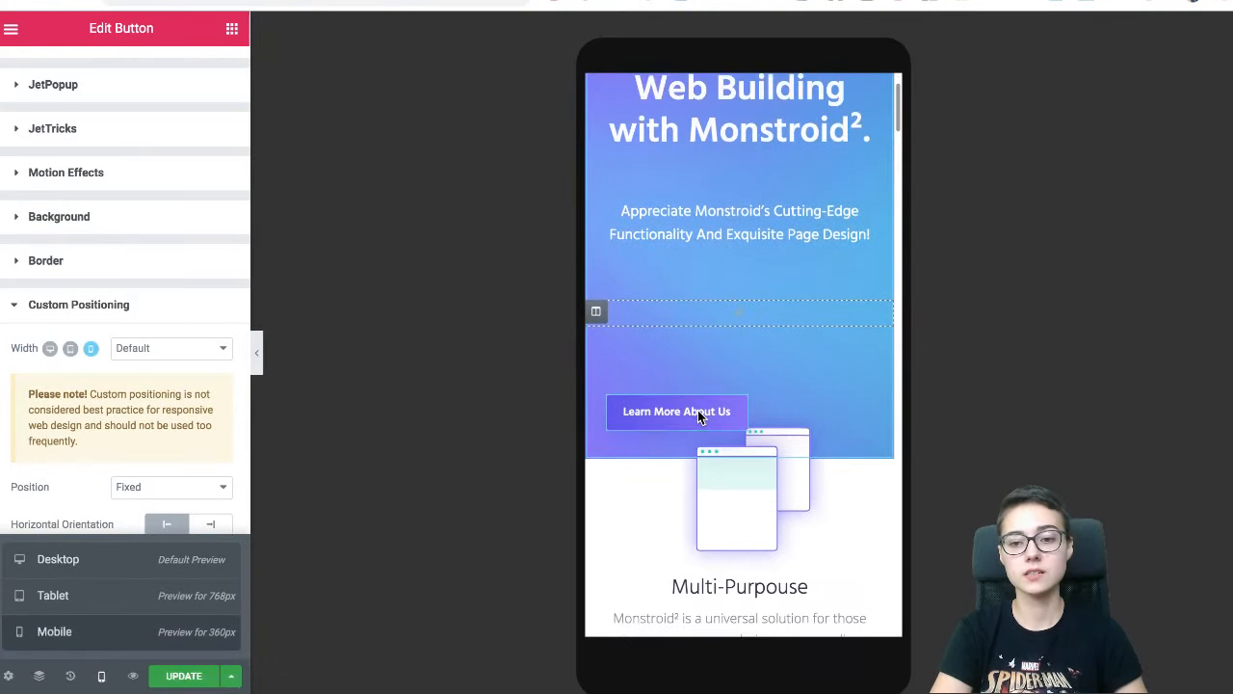
click(261, 347)
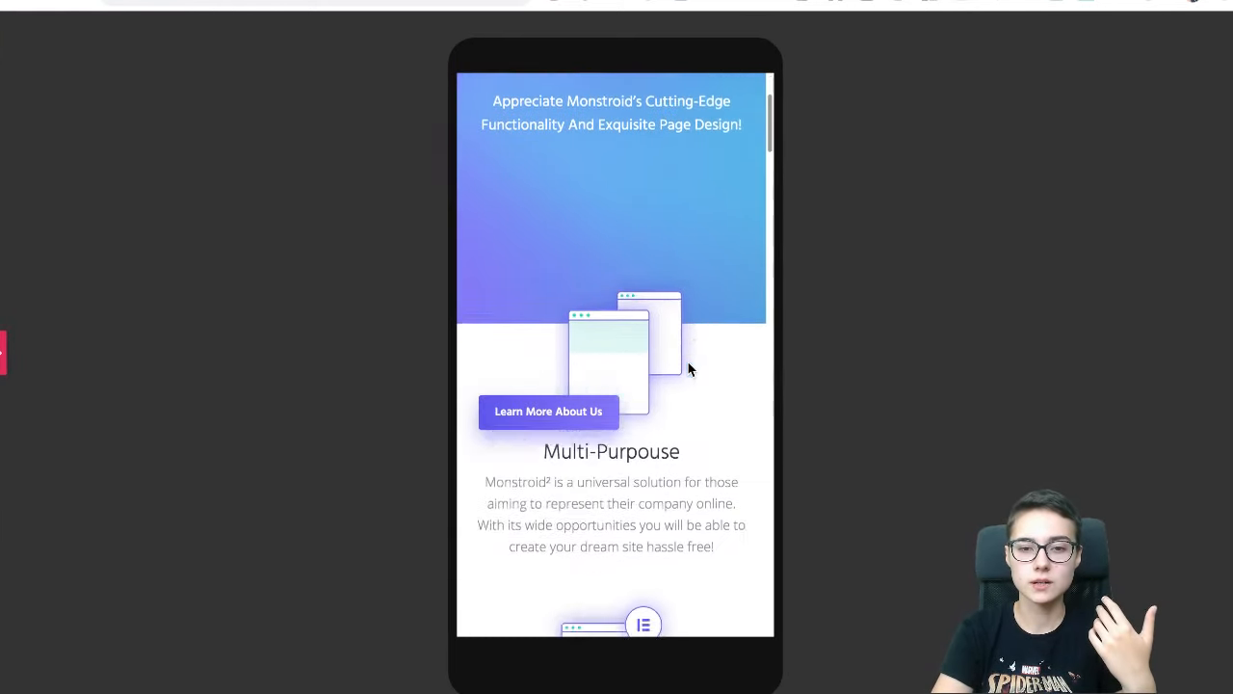
scroll(688, 366, down, 3)
scroll(688, 366, up, 3)
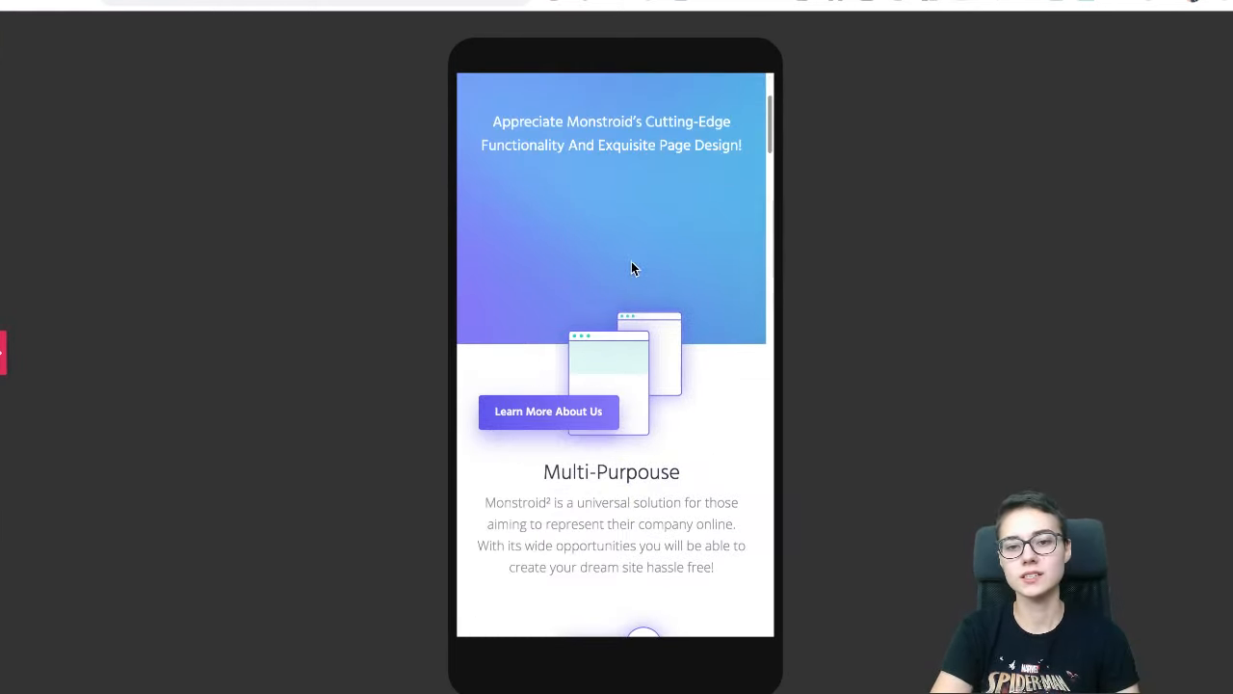
scroll(631, 268, up, 1)
scroll(587, 294, up, 1)
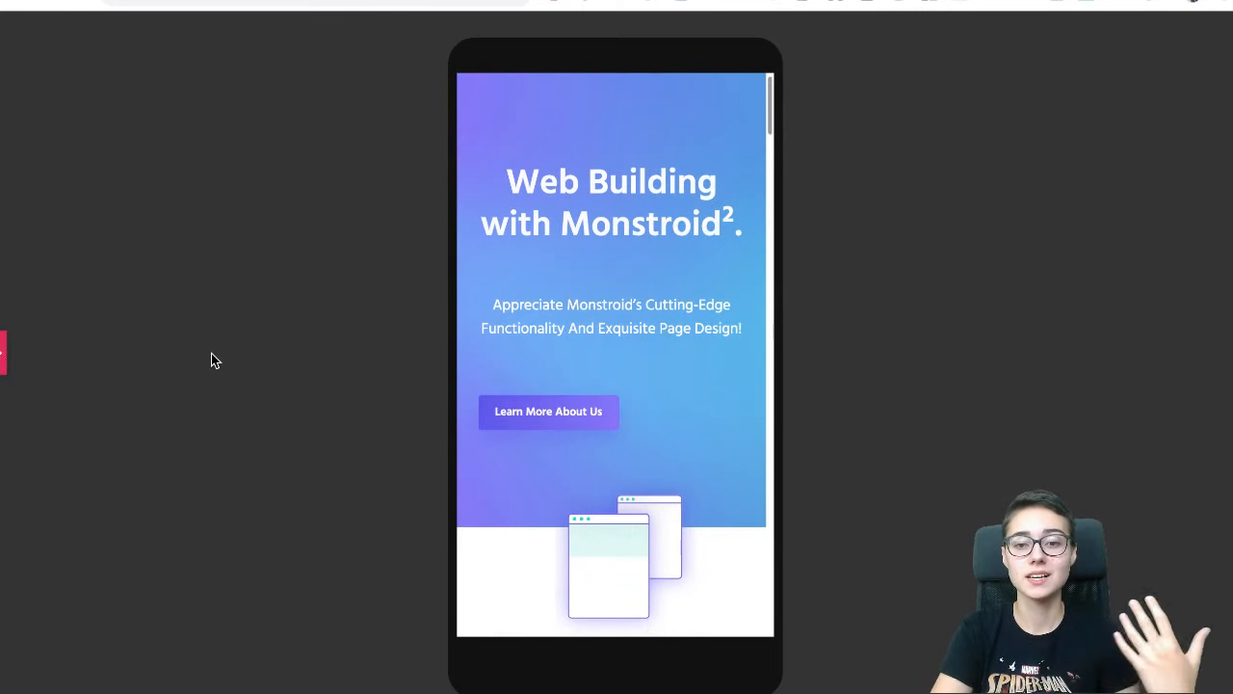
click(3, 353)
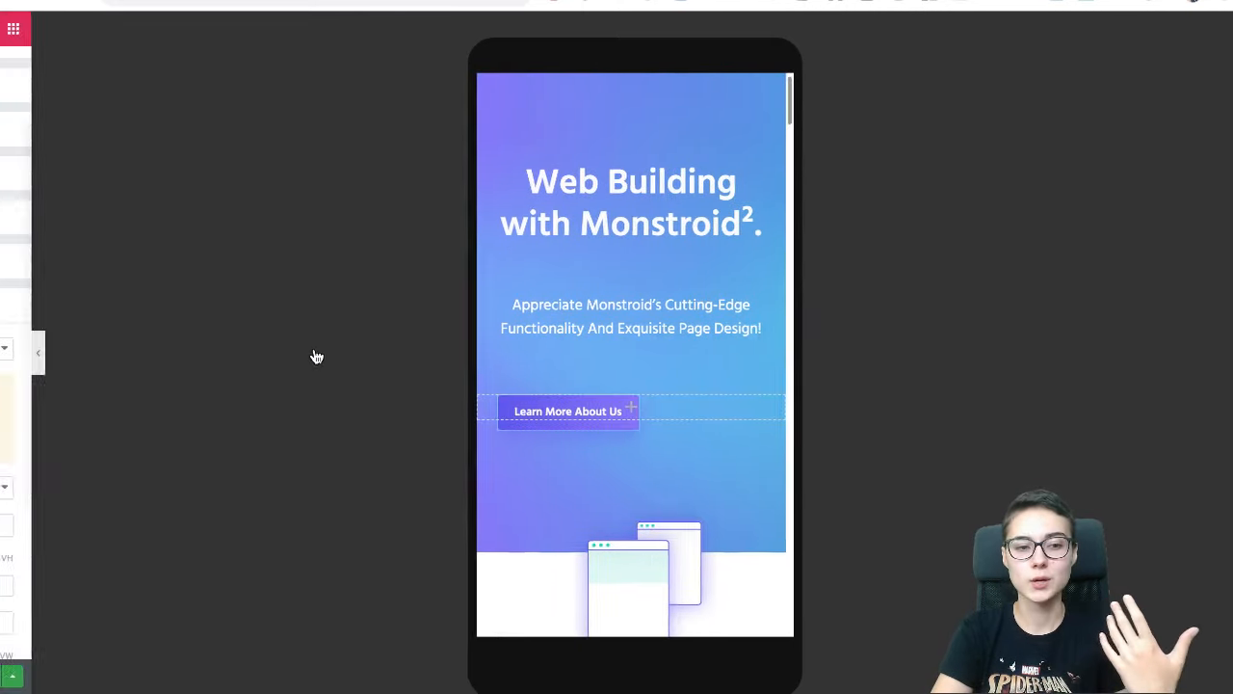
- Switch the button's mobile horizontal offset unit to percent and set the value to 11
scroll(719, 352, down, 2)
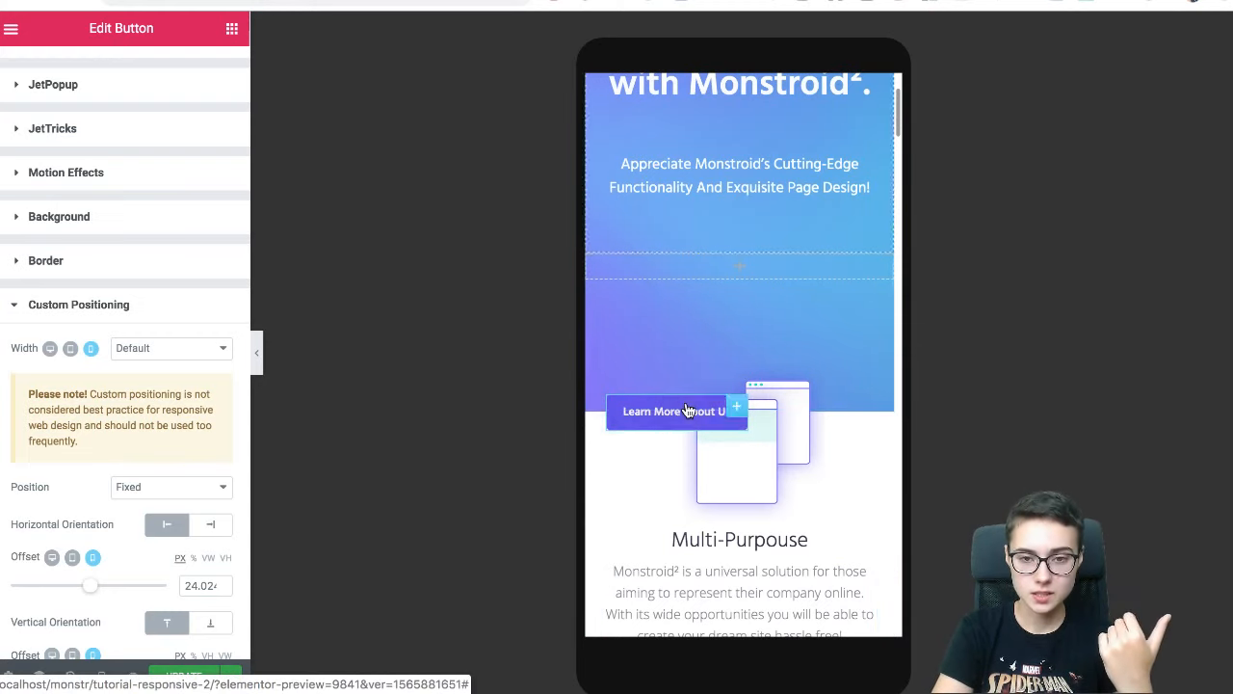
scroll(149, 419, down, 2)
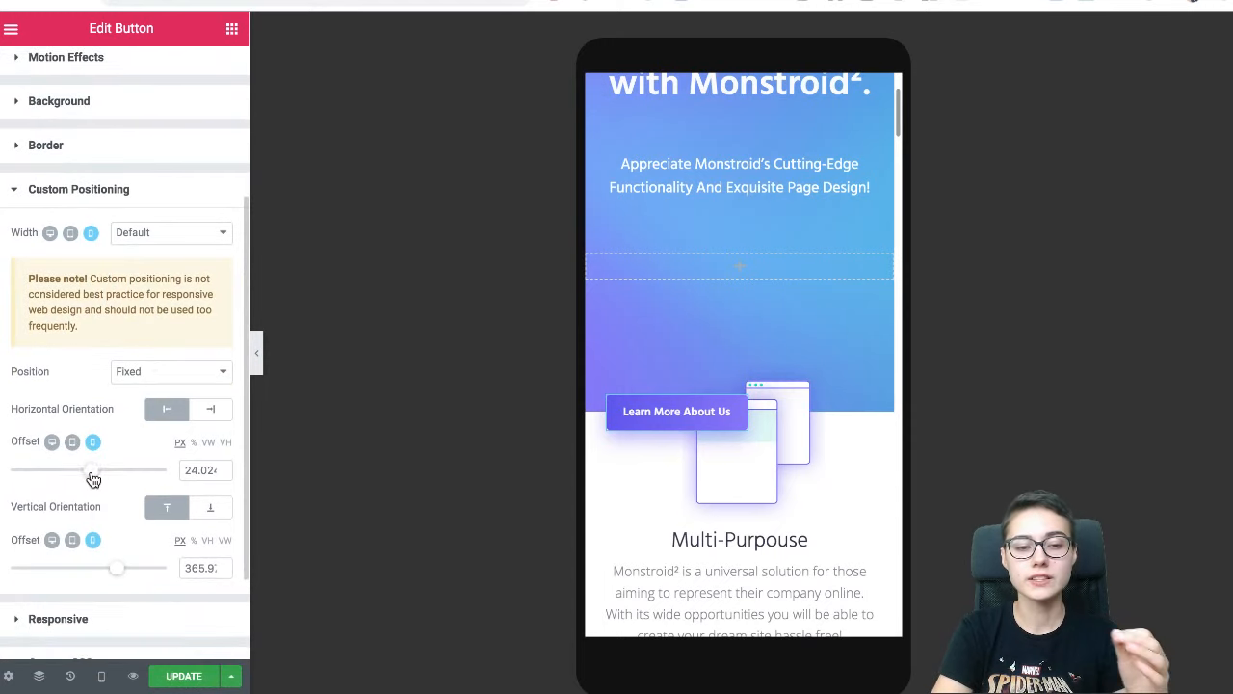
click(194, 442)
drag(93, 471, 92, 478)
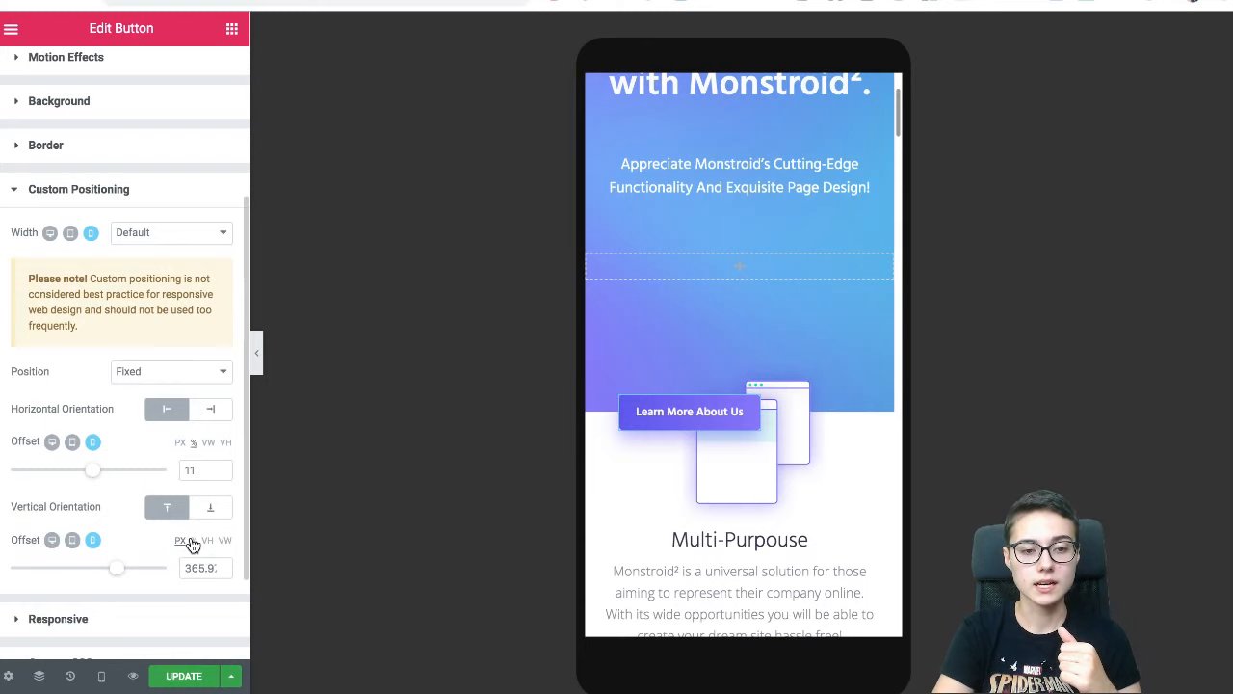
- Switch the button's mobile vertical offset unit to percent, try 2 and clear the value
click(193, 539)
click(90, 574)
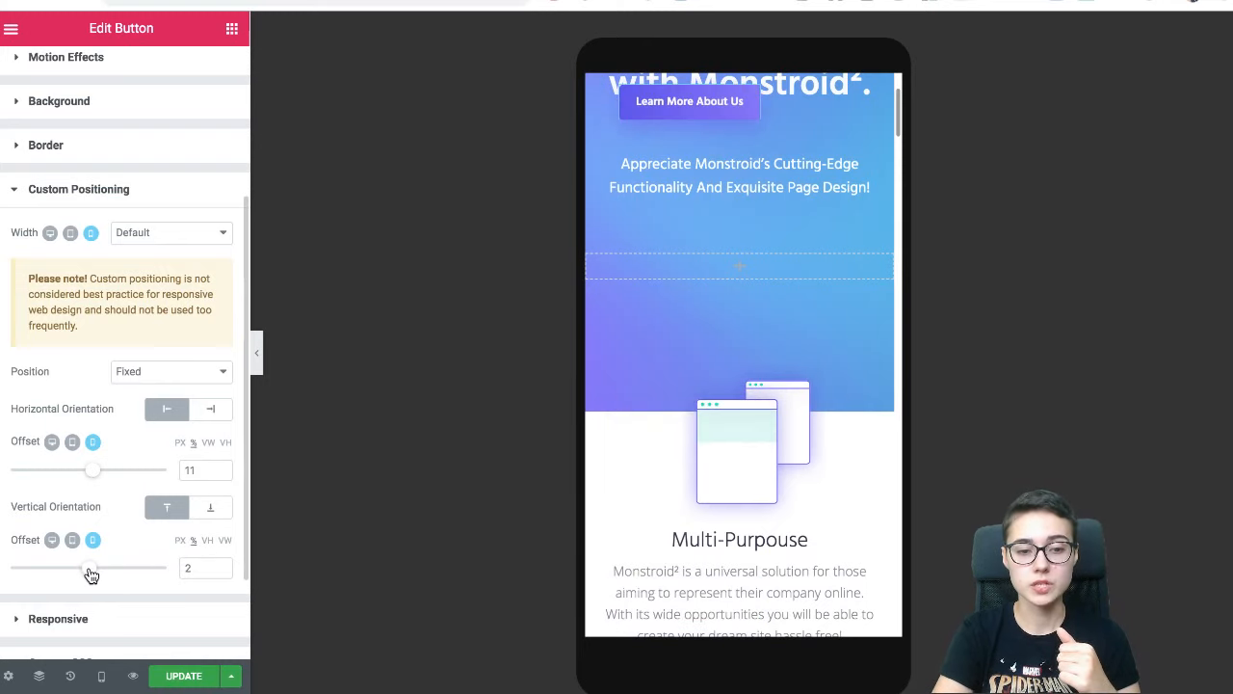
click(185, 567)
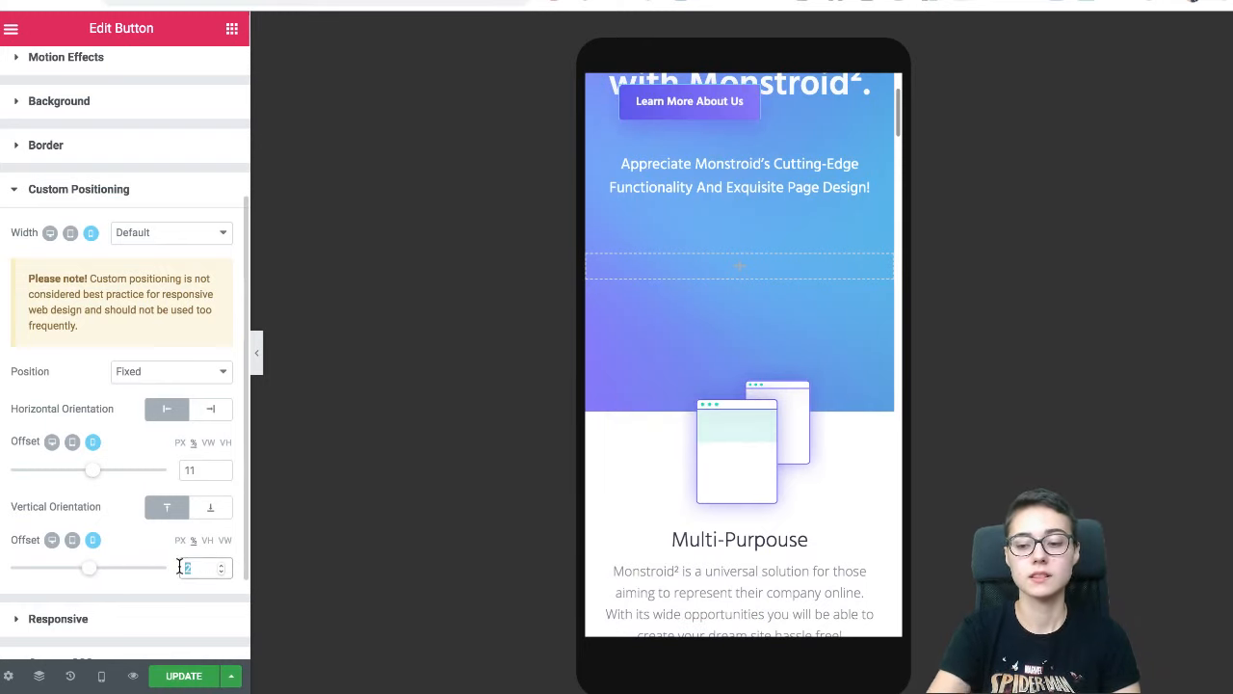
key(BackSpace)
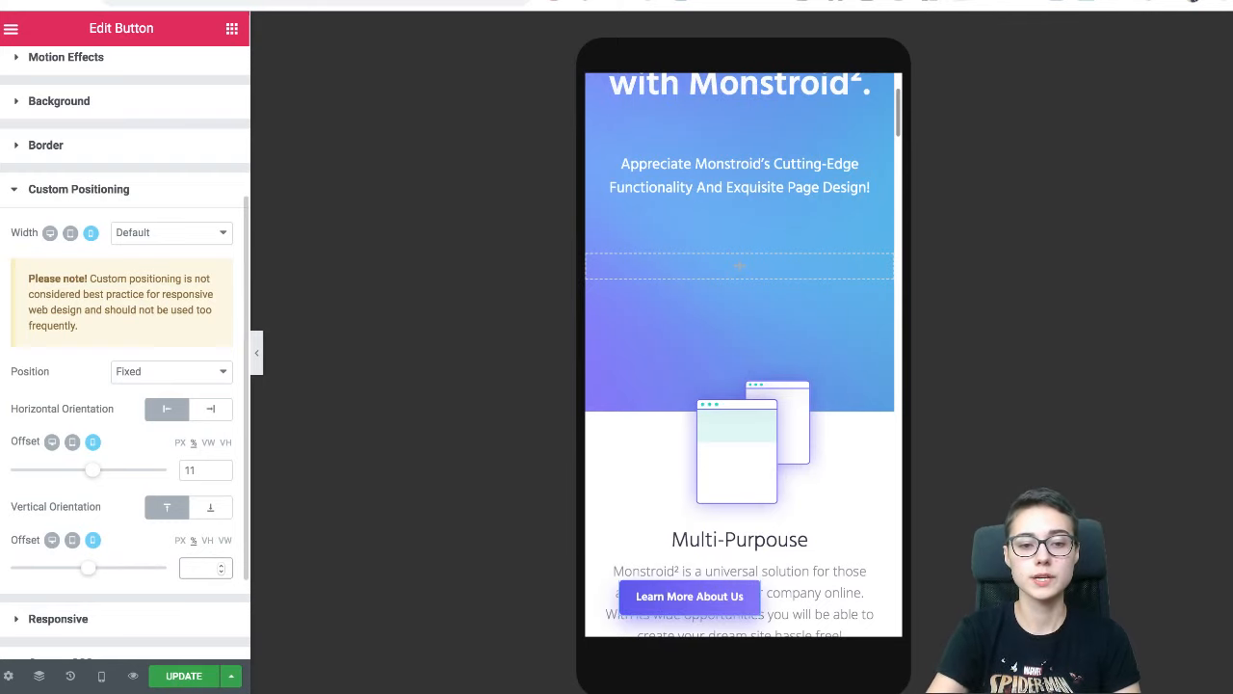
- Examine how the fixed button overlaps the mobile content, both with the editor panel hidden and with it shown
click(256, 353)
scroll(579, 344, down, 3)
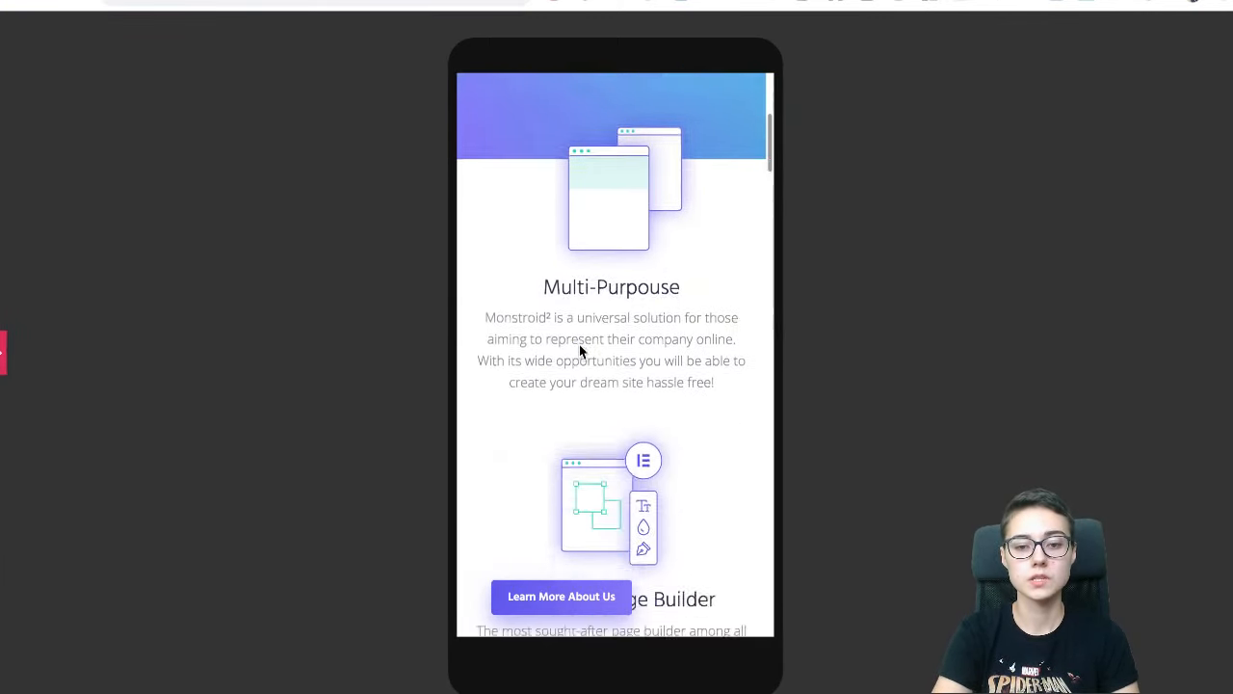
scroll(579, 344, up, 5)
scroll(579, 351, down, 4)
scroll(580, 352, up, 5)
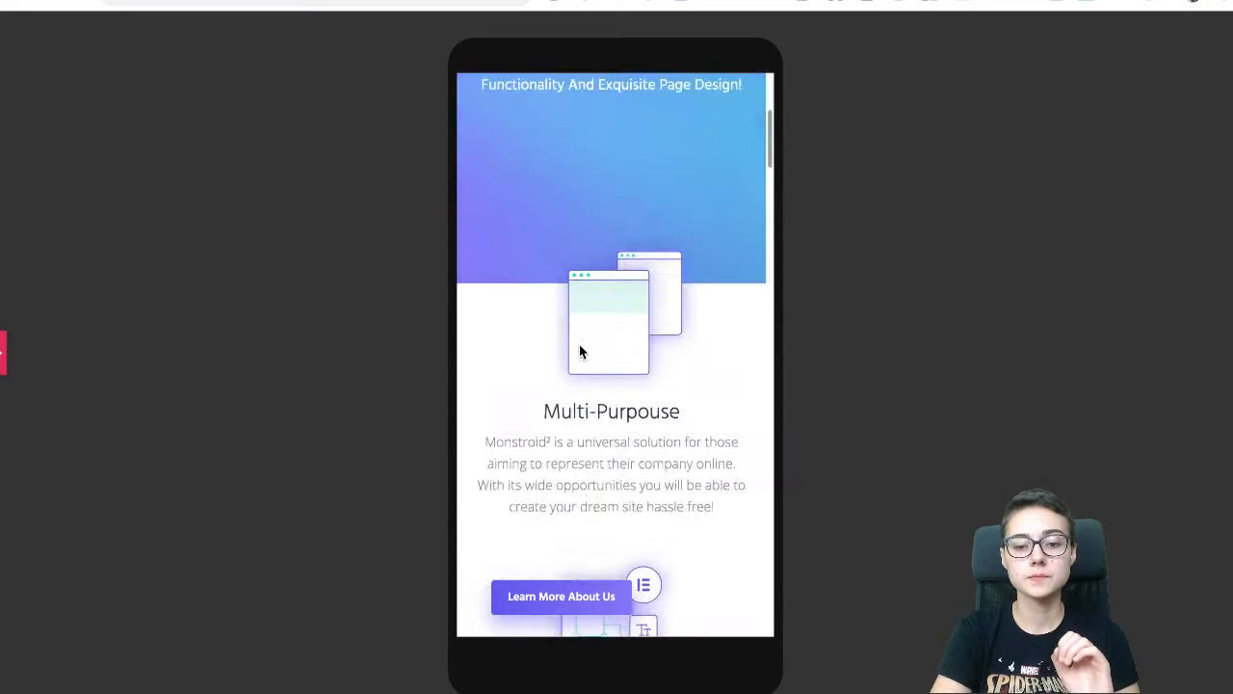
click(4, 358)
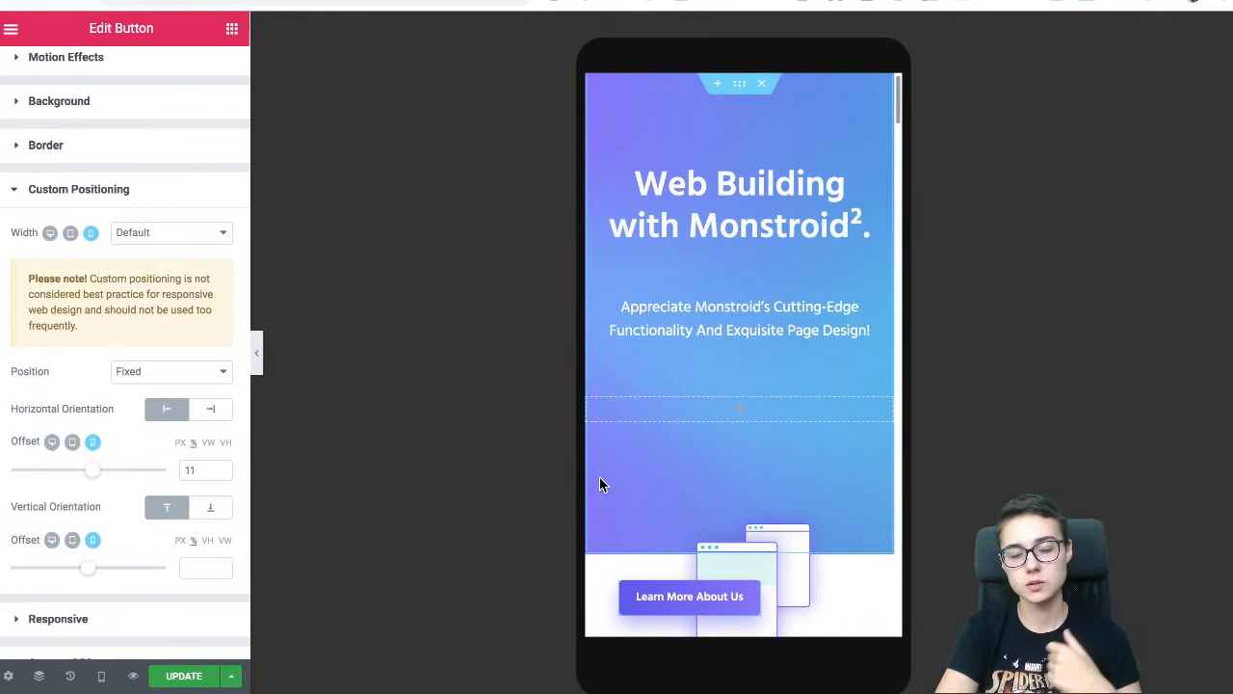
scroll(666, 567, down, 1)
scroll(666, 567, up, 1)
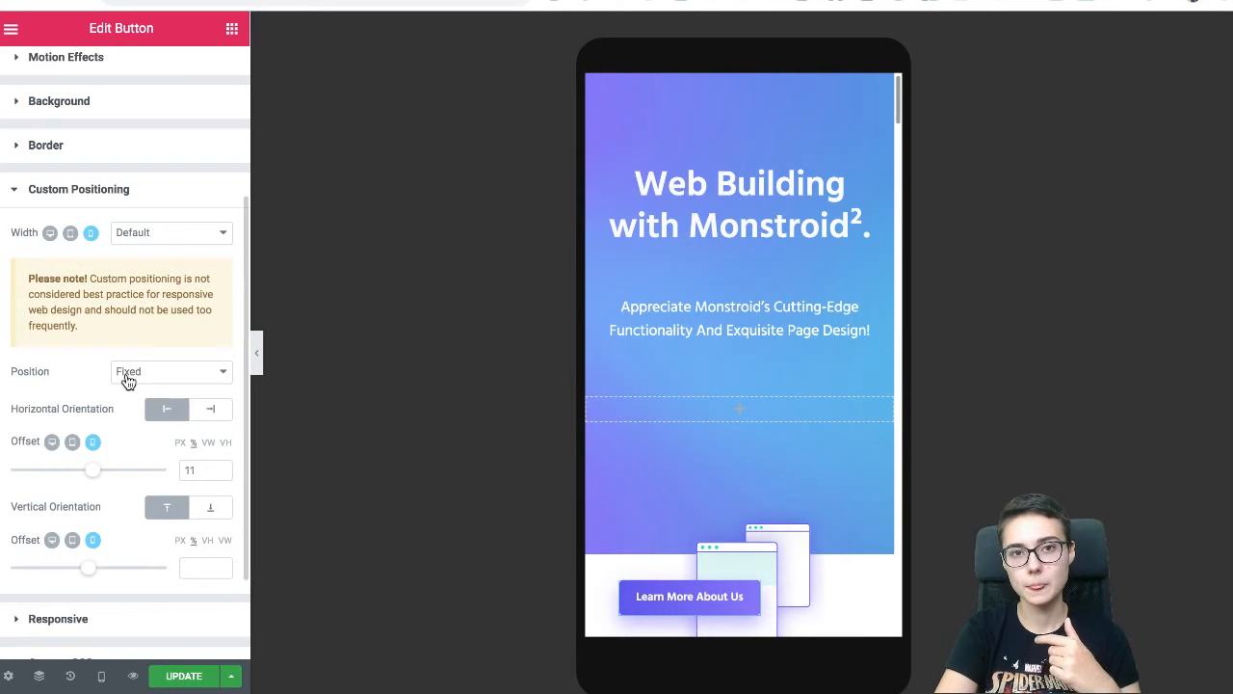
scroll(616, 399, down, 2)
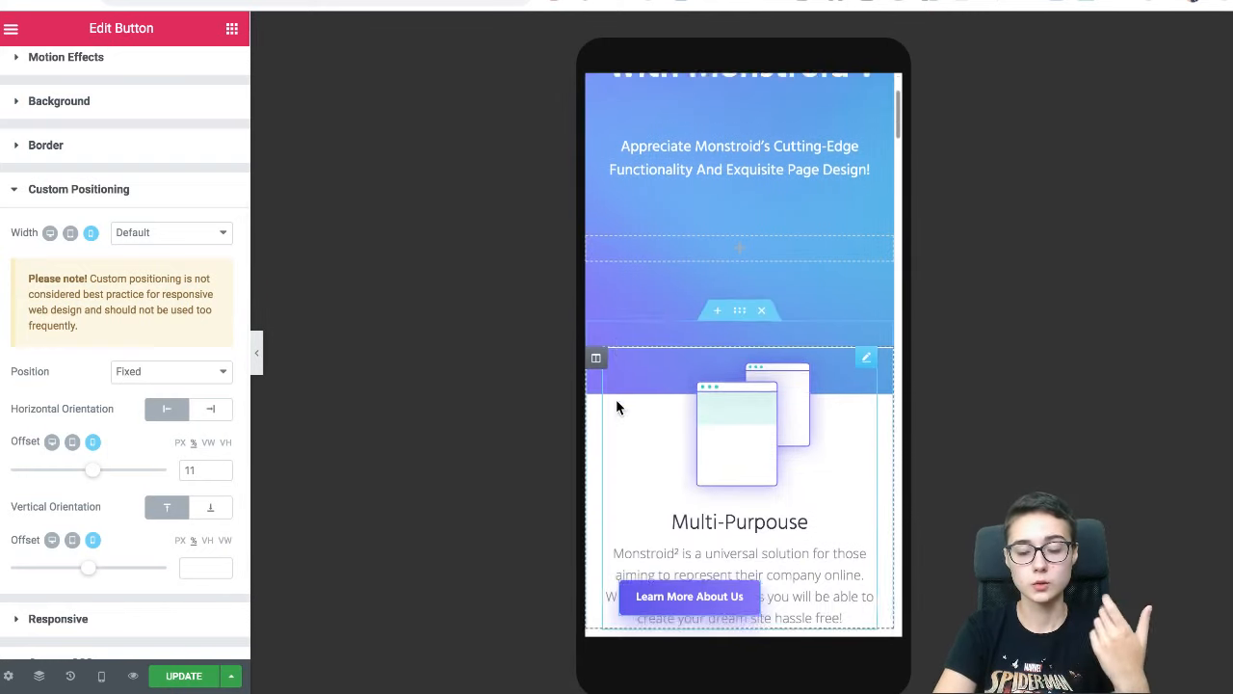
scroll(617, 404, up, 1)
scroll(617, 405, down, 2)
scroll(617, 404, up, 2)
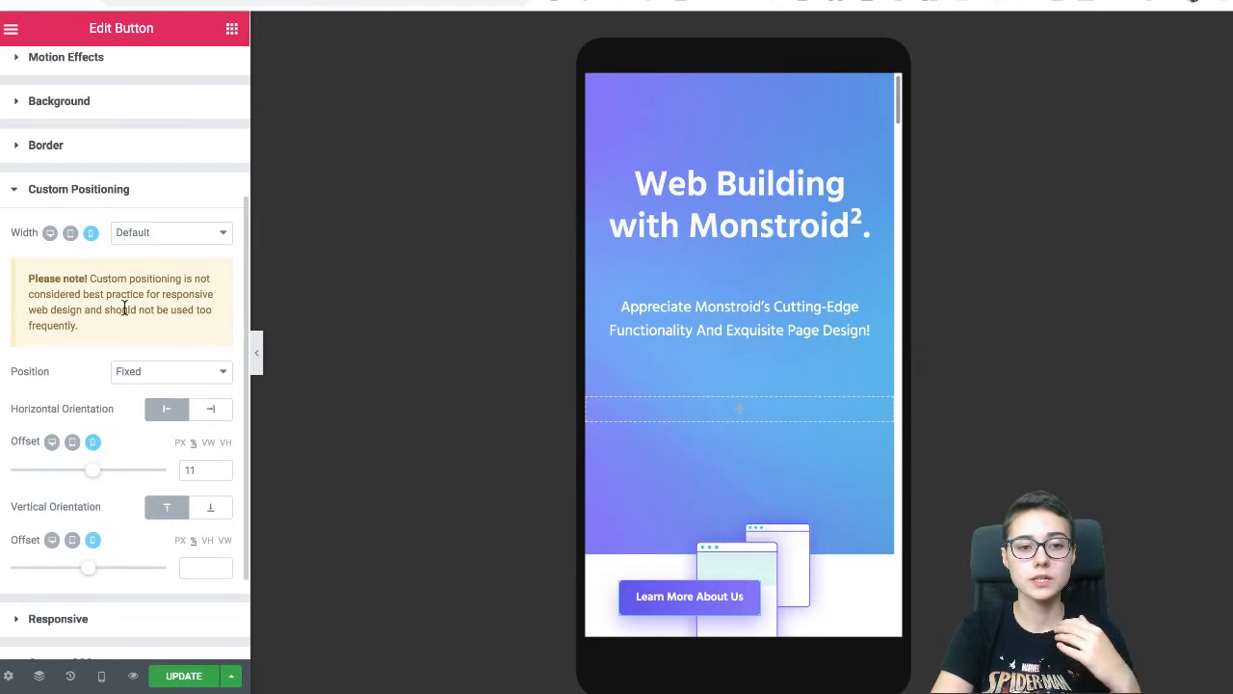
- Read the note about using custom positioning in responsive web design
drag(30, 279, 80, 328)
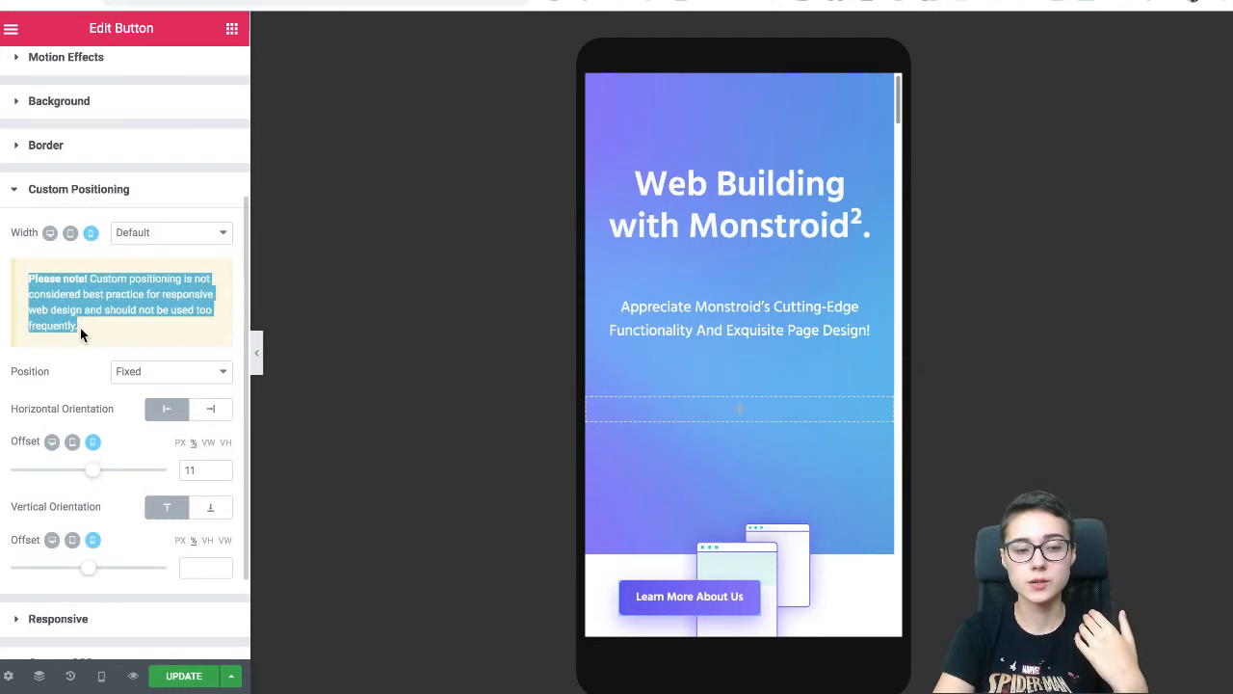
click(91, 309)
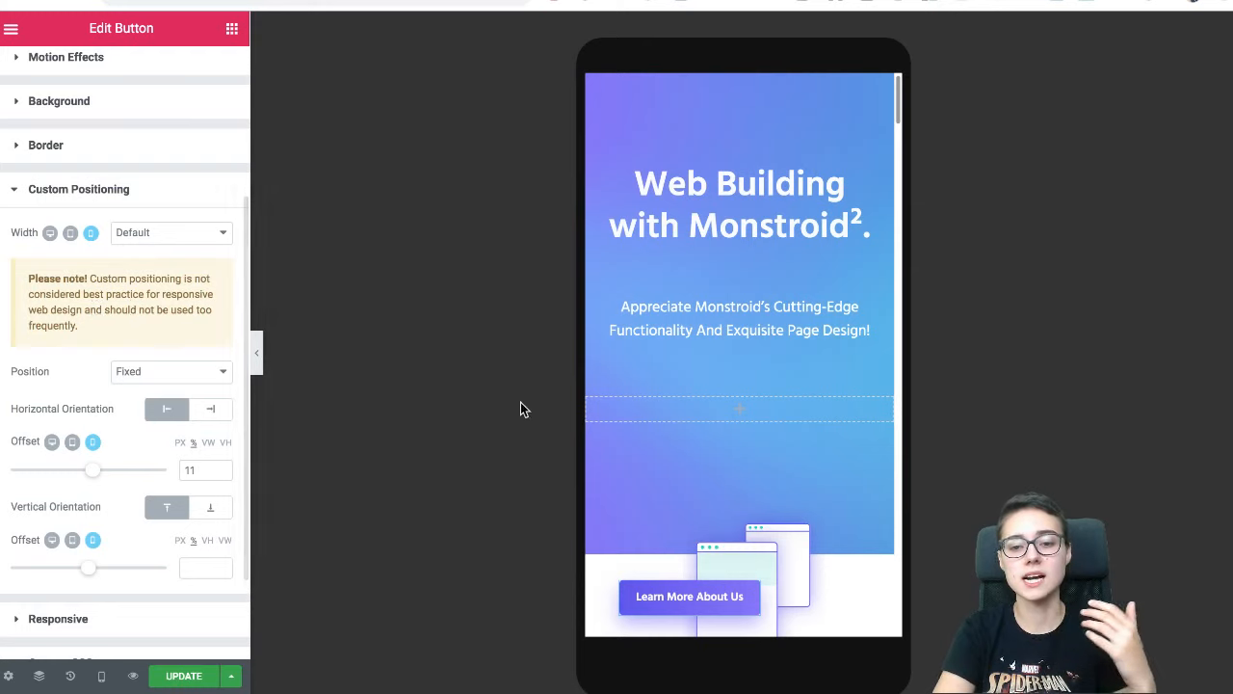
scroll(770, 389, down, 1)
scroll(769, 389, up, 1)
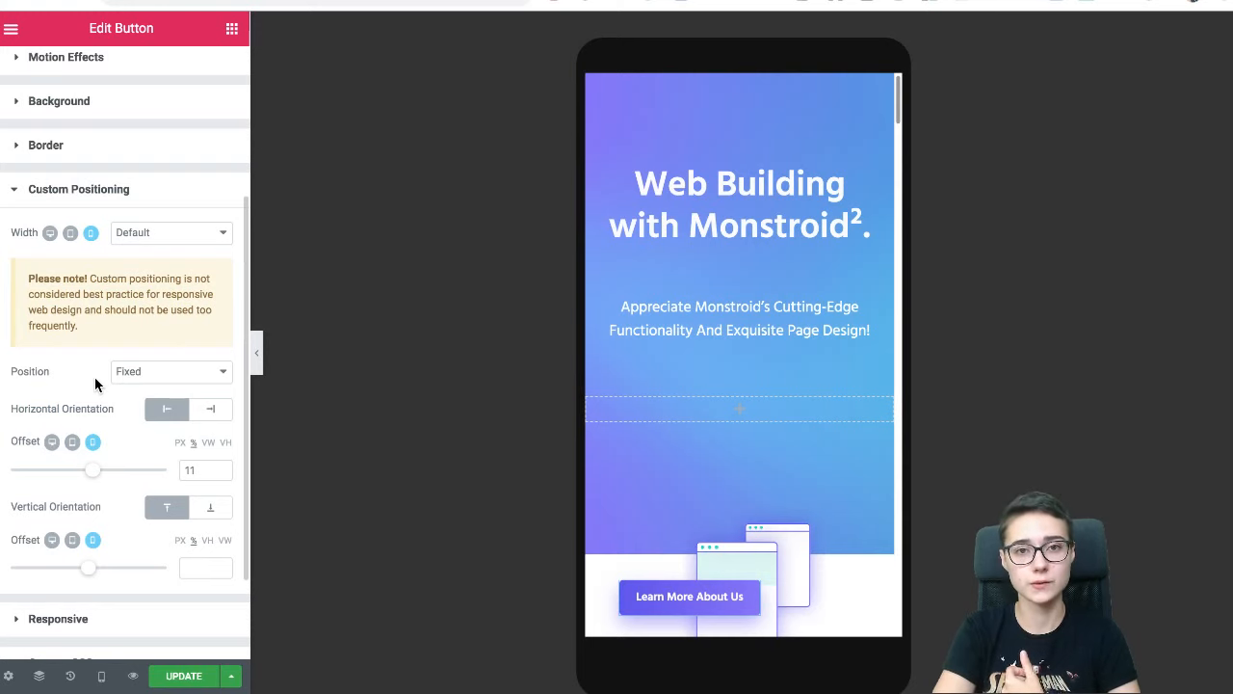
- Close the custom positioning settings and set the button to be hidden on mobile in its responsive visibility settings
scroll(89, 321, up, 2)
scroll(89, 321, down, 2)
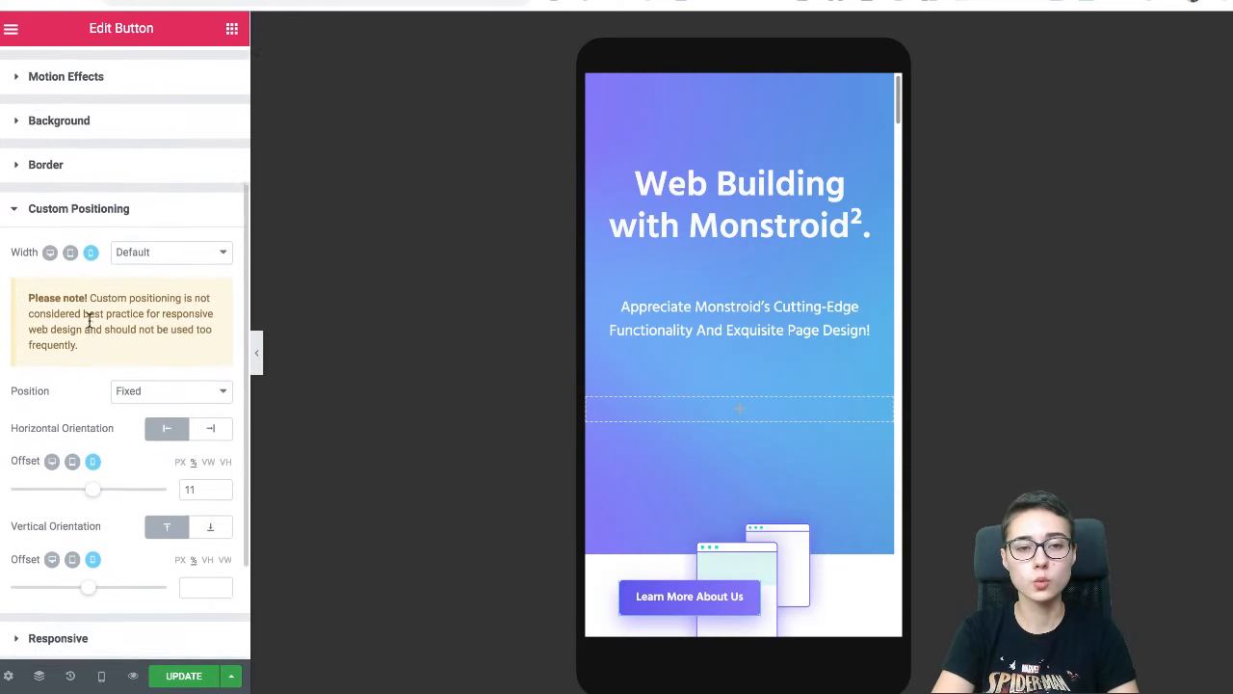
scroll(89, 321, up, 2)
scroll(168, 283, up, 3)
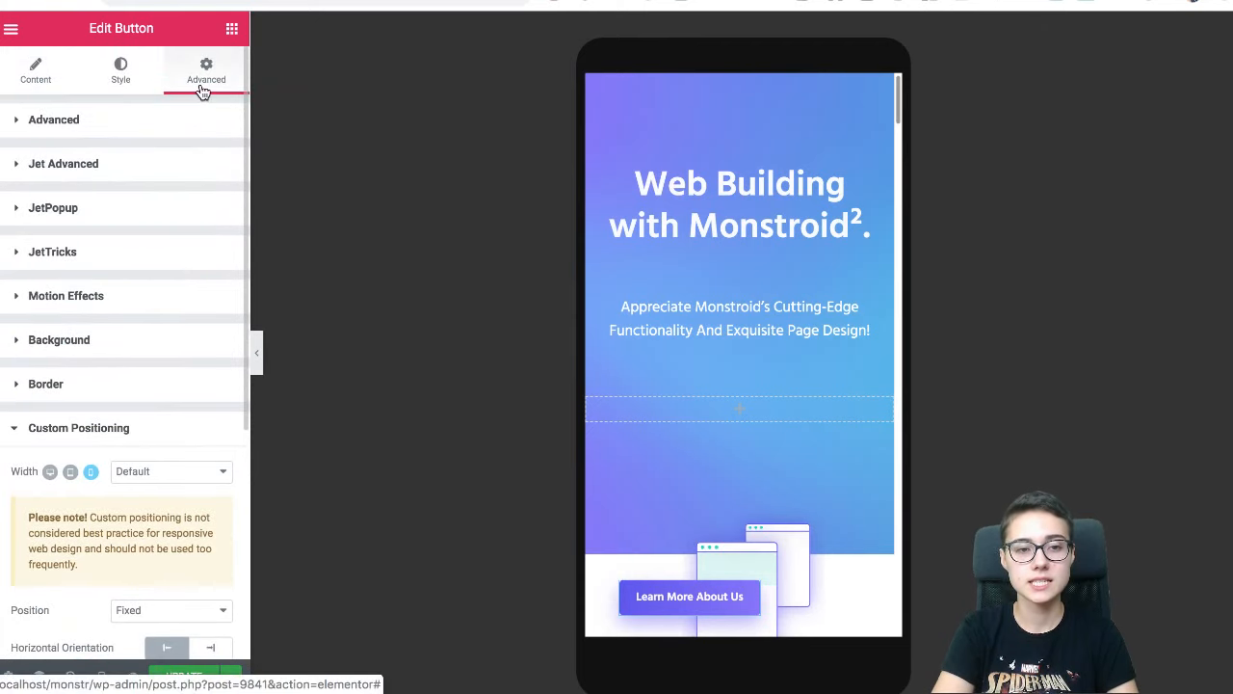
click(115, 436)
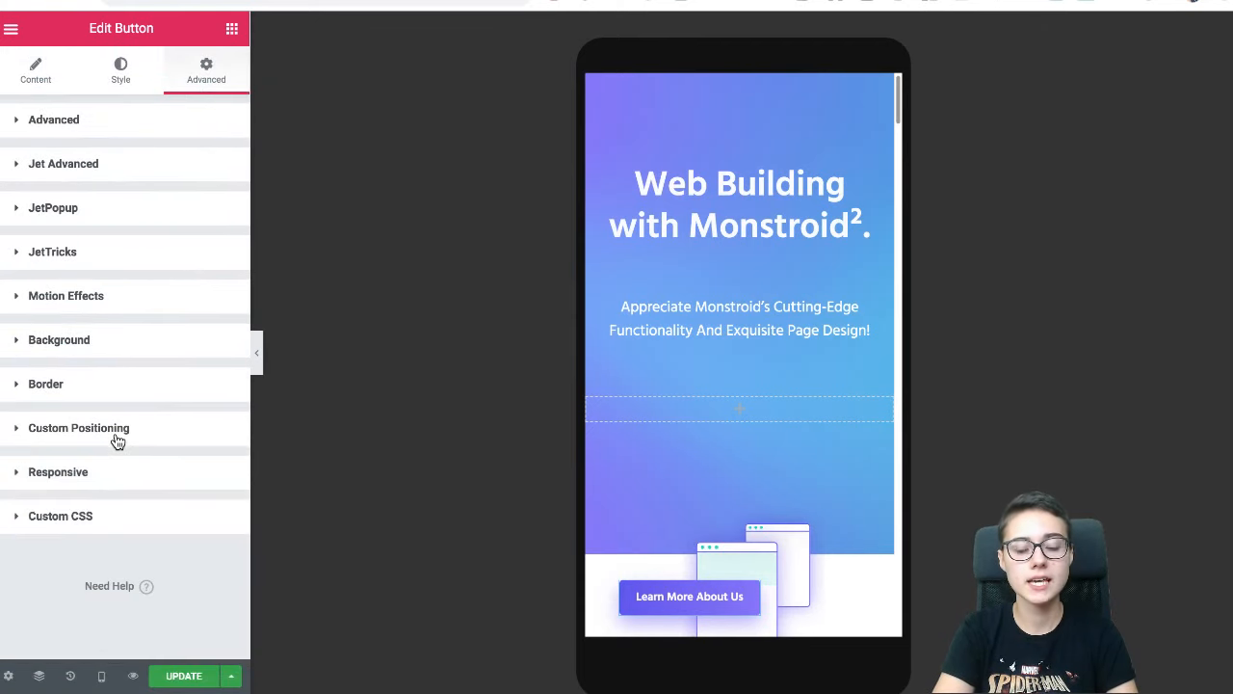
click(102, 473)
scroll(138, 476, down, 2)
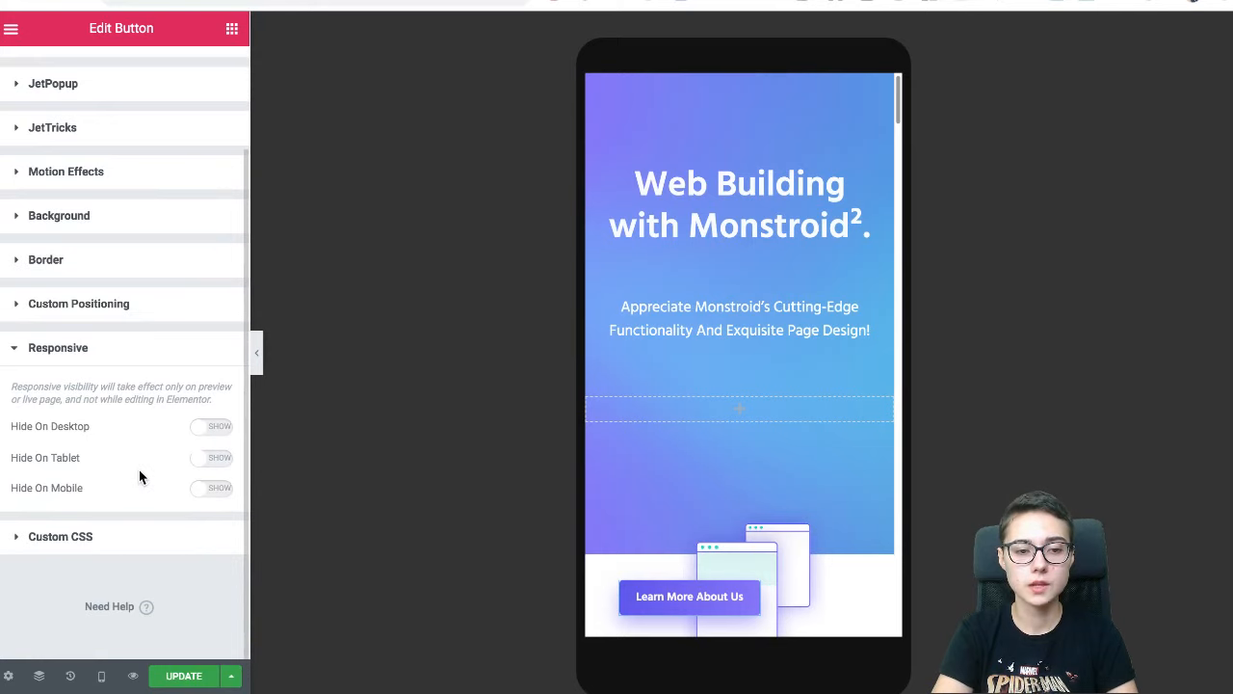
click(210, 493)
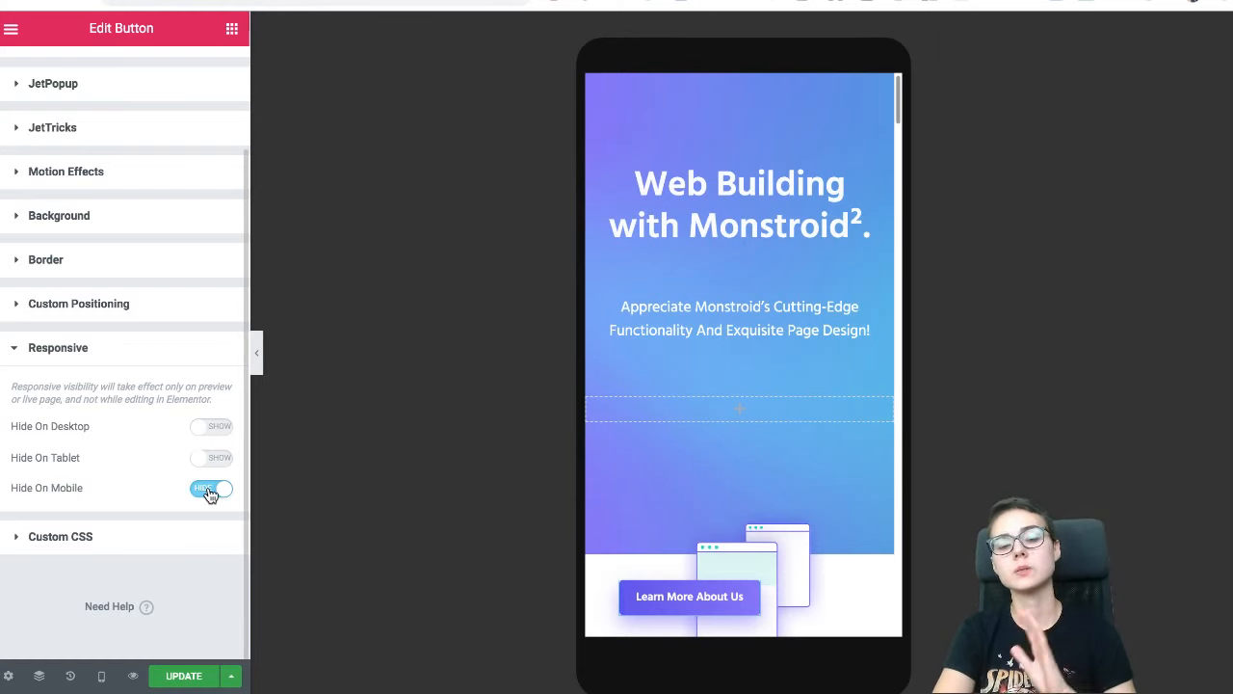
- Check the mobile page without the button, with the editor panel hidden
click(257, 353)
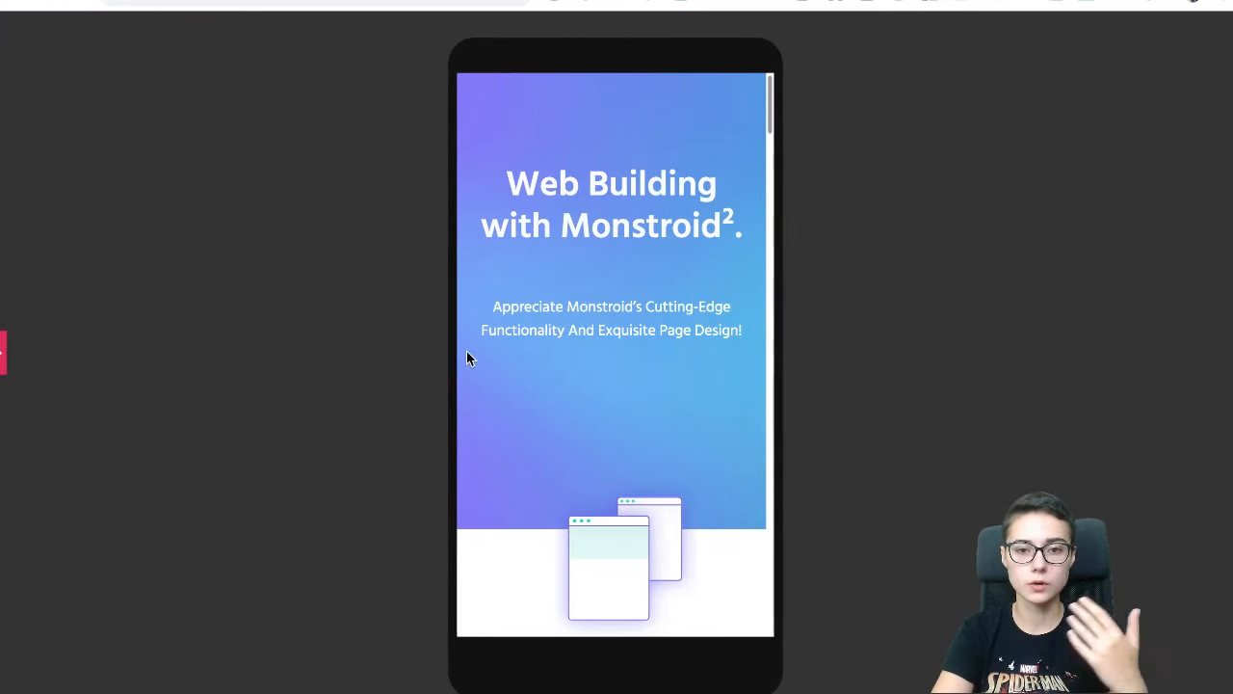
scroll(586, 376, down, 6)
scroll(608, 375, up, 4)
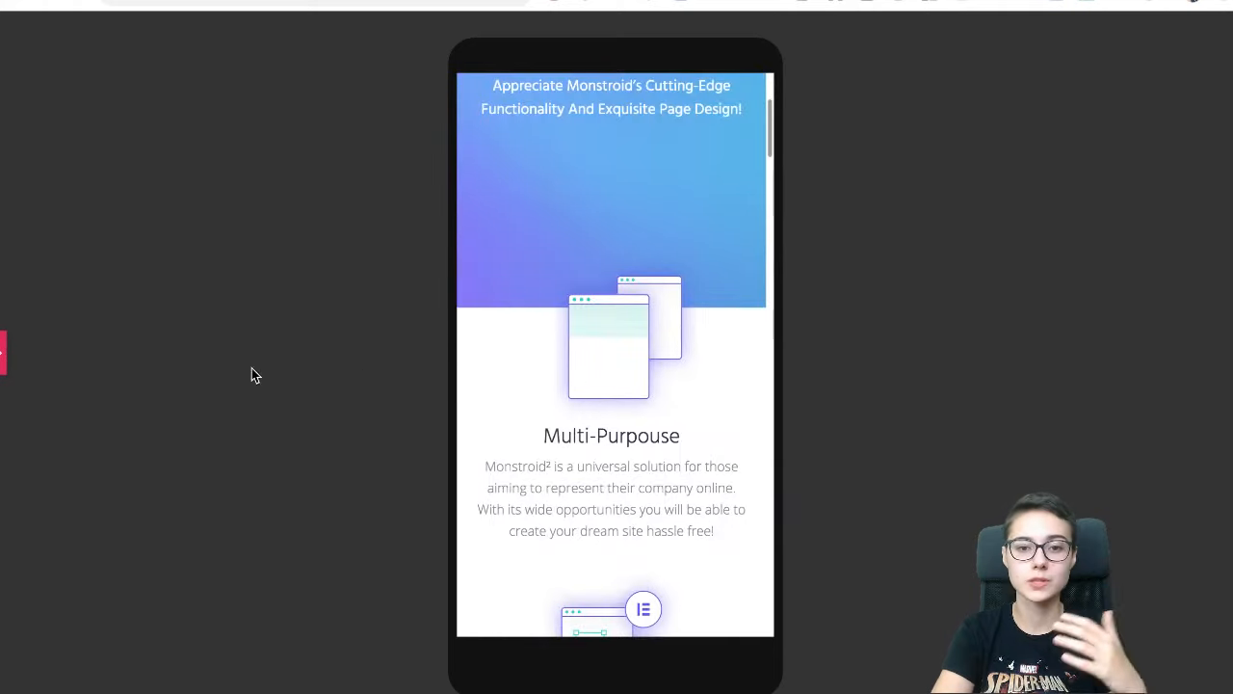
- Show the editor panel again and set the hero button to be shown on mobile
click(5, 355)
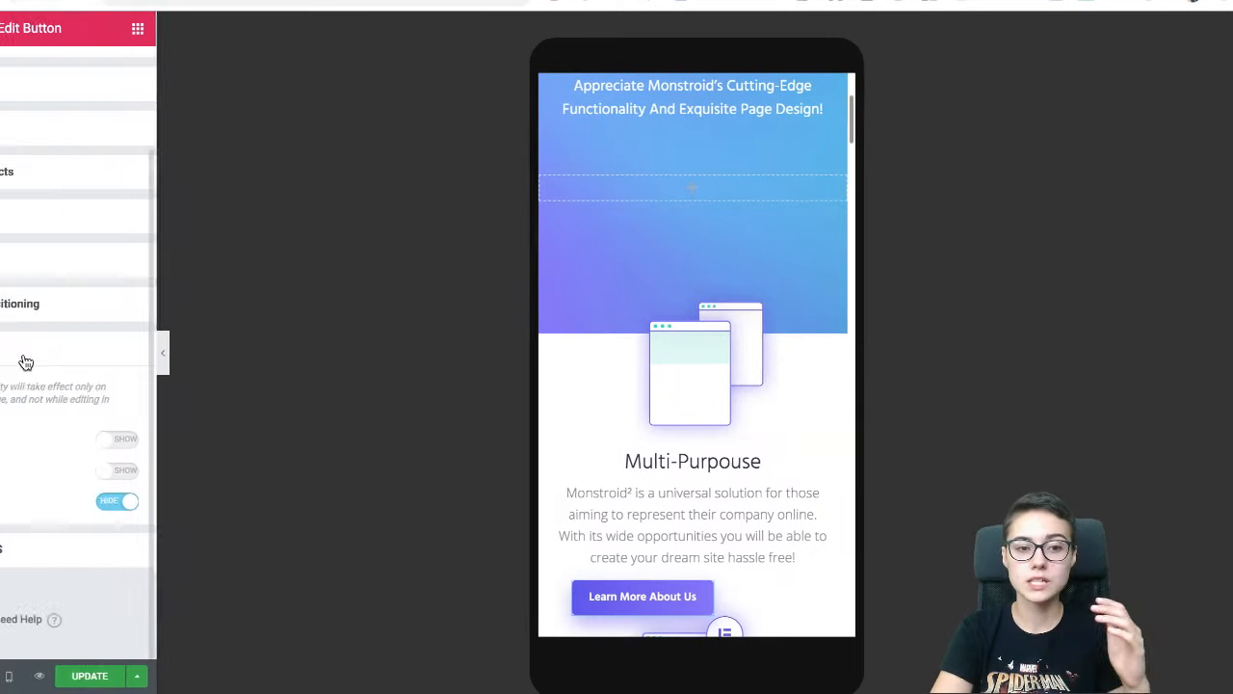
click(218, 491)
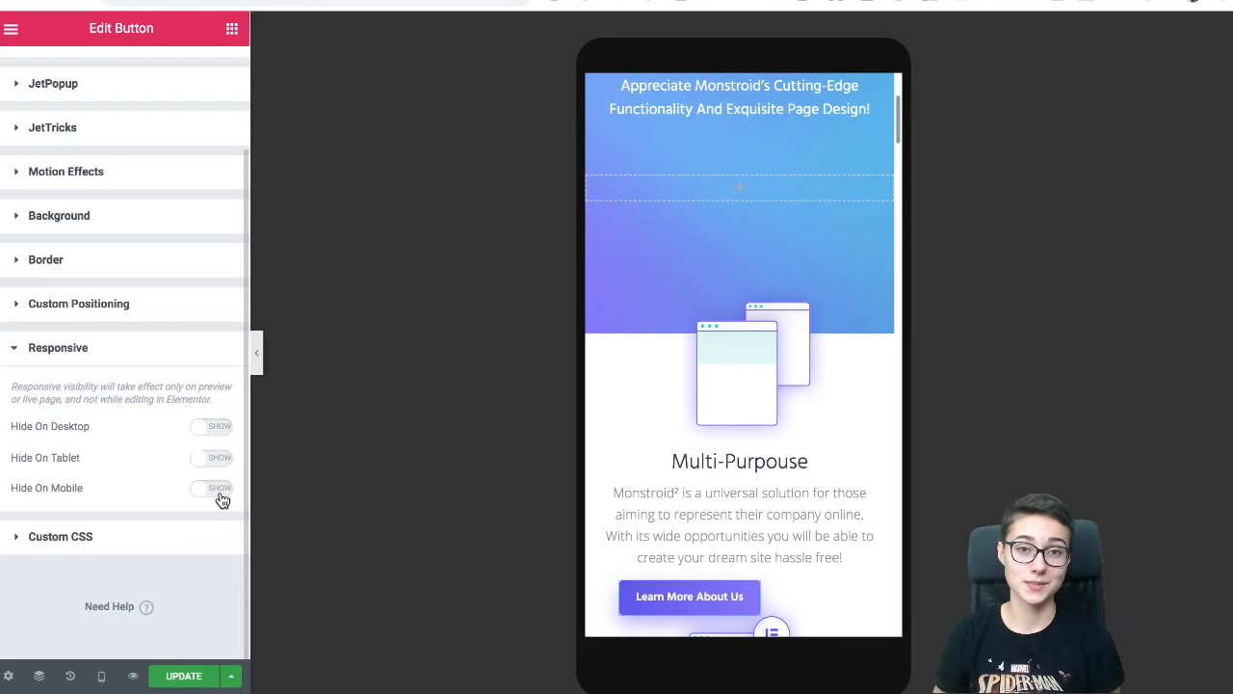
scroll(838, 336, up, 3)
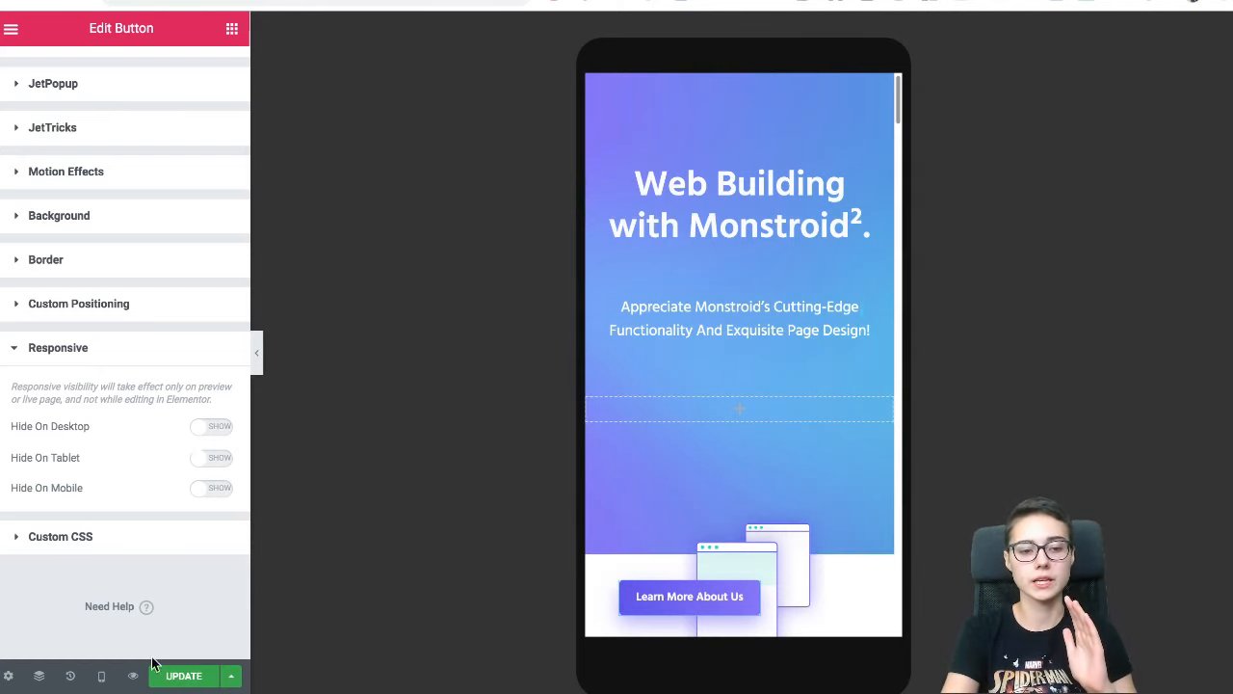
click(101, 675)
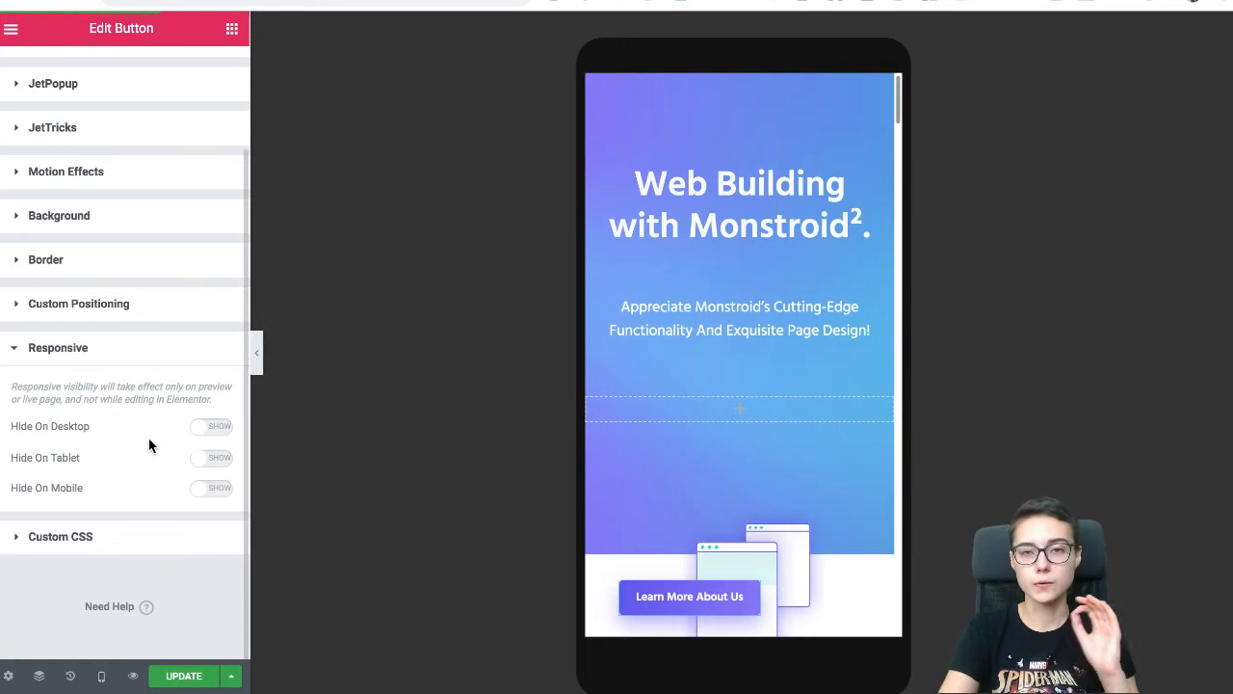
- Reset the hero button's position to Default in its custom positioning settings
scroll(179, 424, up, 2)
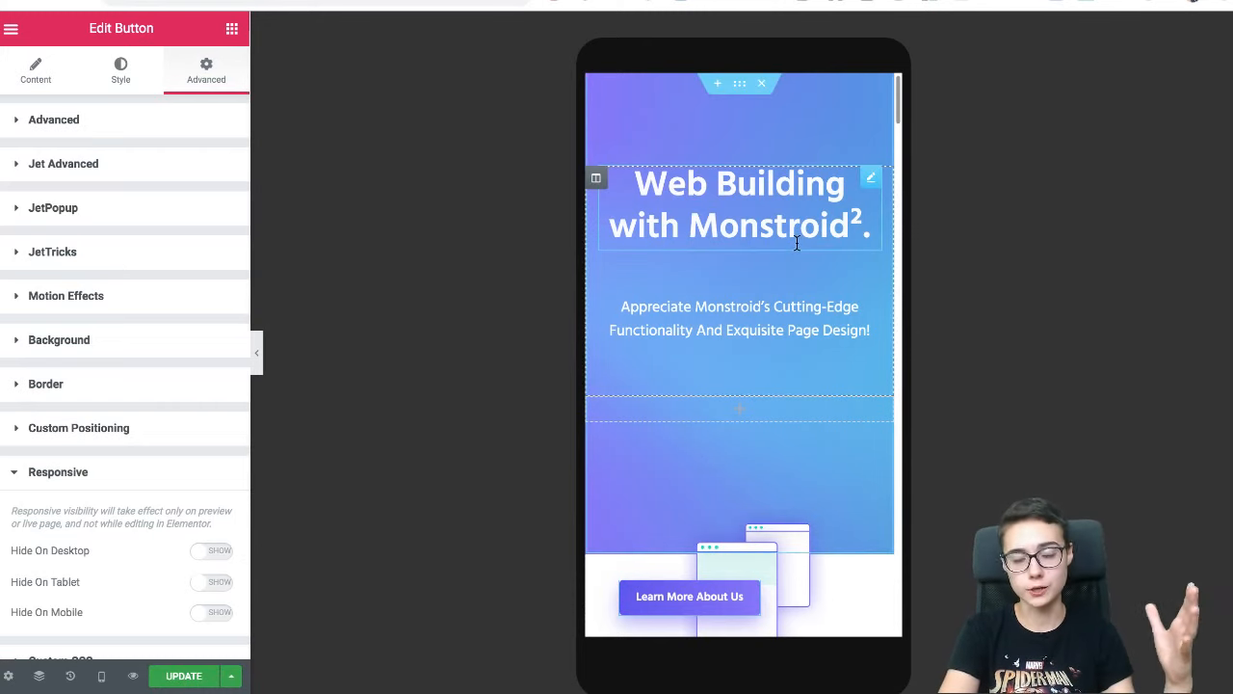
click(110, 426)
click(172, 617)
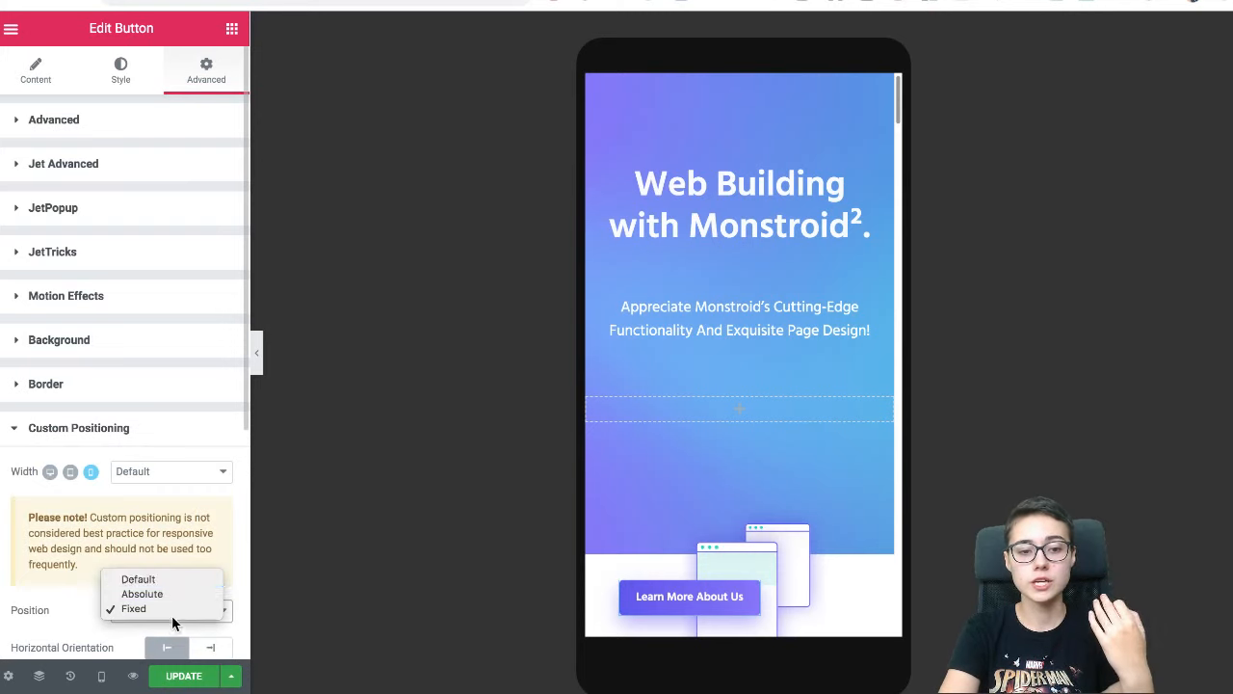
click(171, 578)
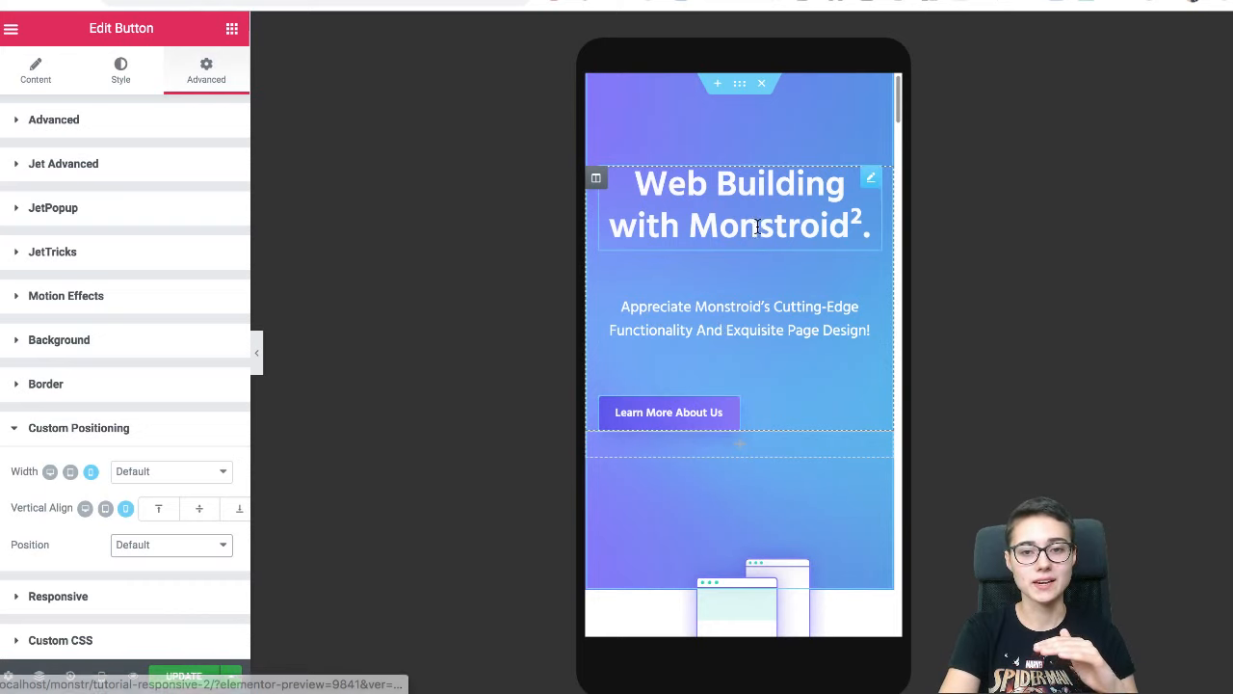
- Compare the hero heading's typography size between the desktop and mobile views
click(869, 179)
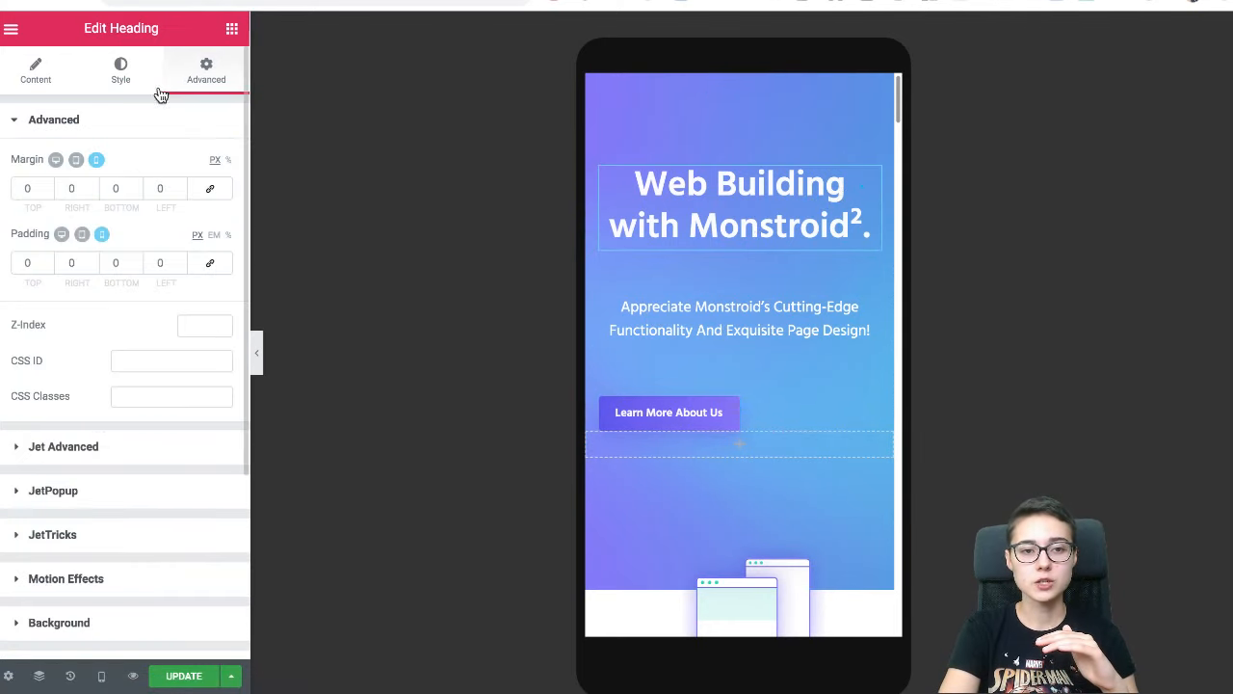
click(121, 72)
click(211, 202)
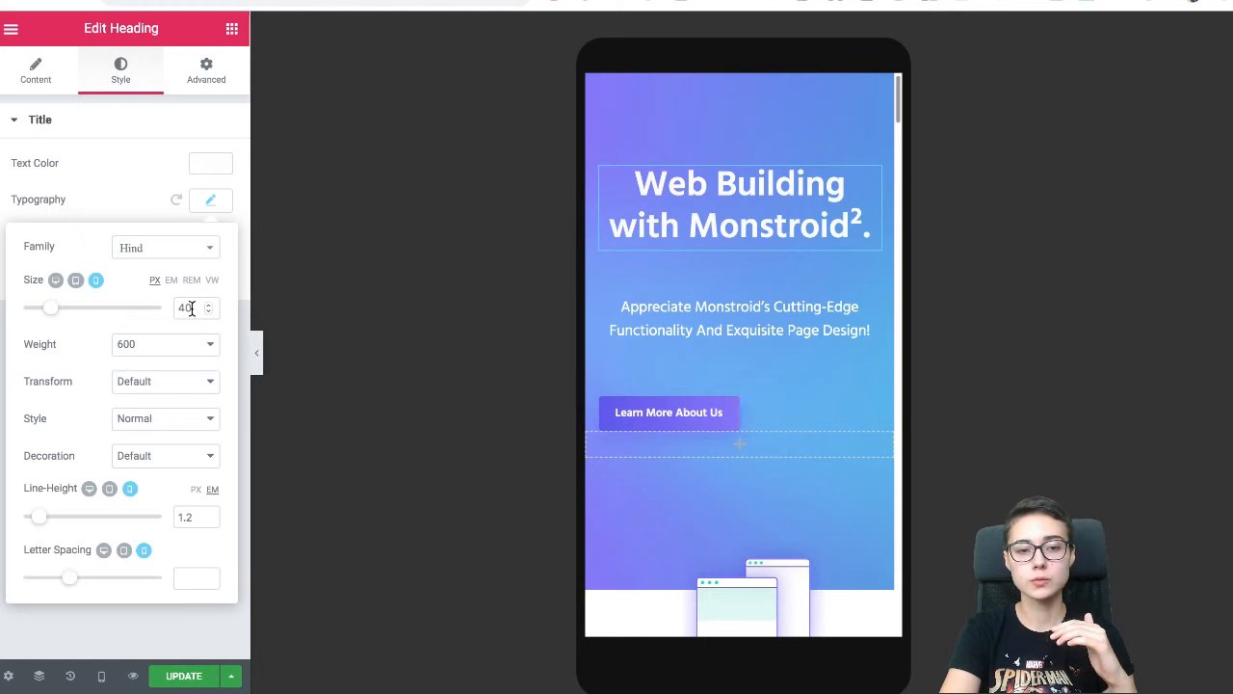
click(55, 280)
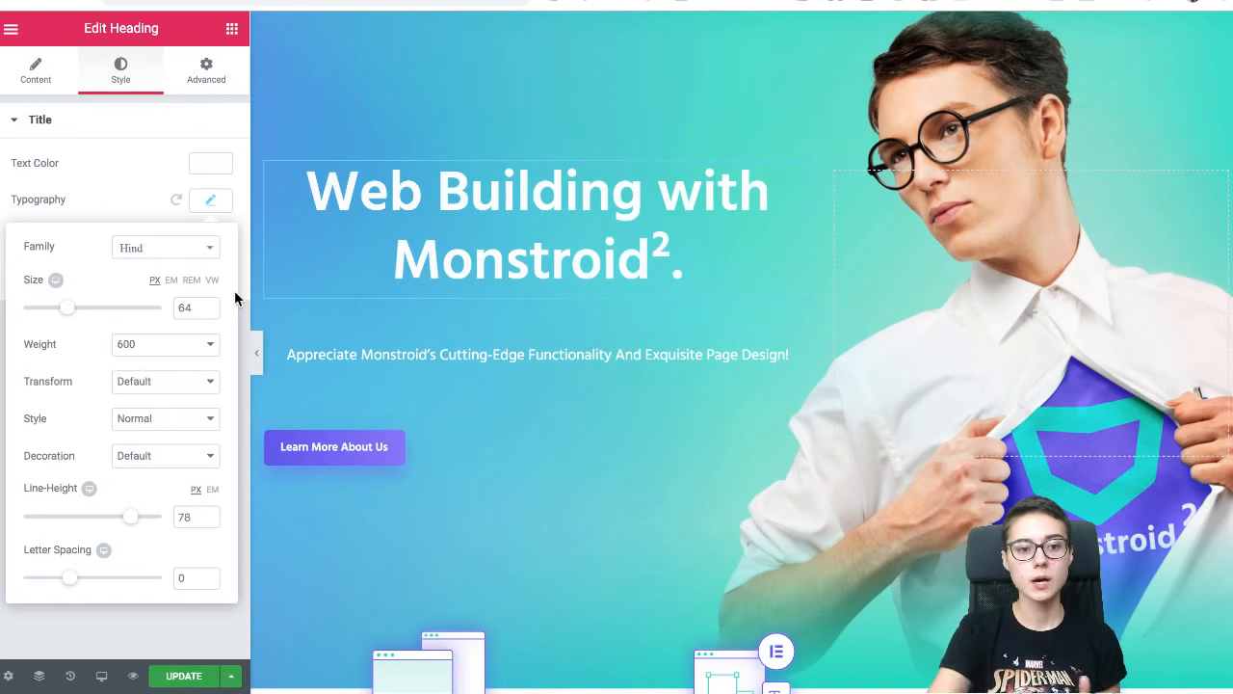
click(55, 280)
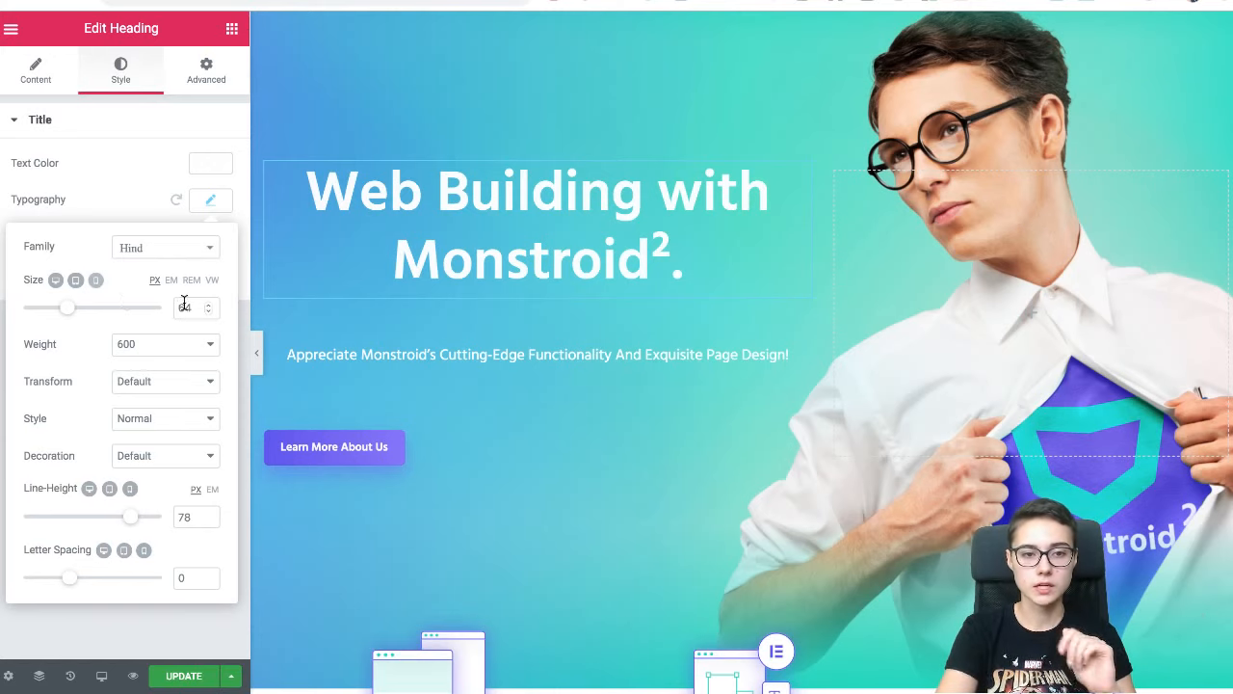
click(95, 280)
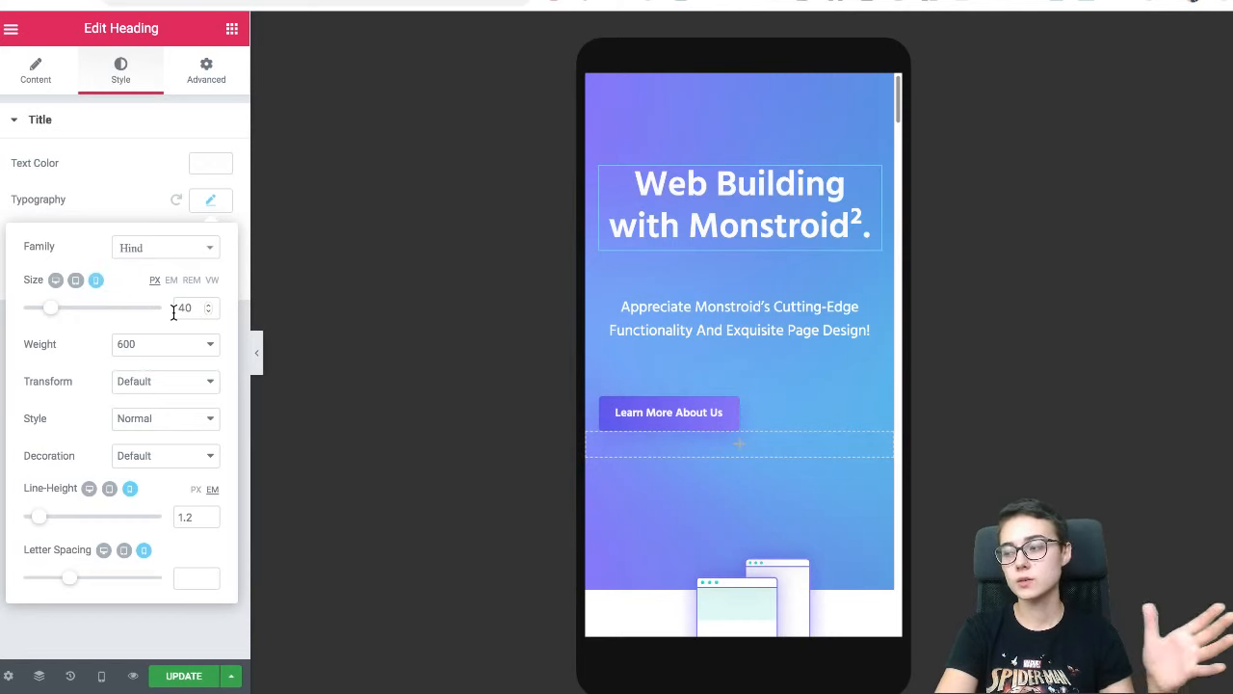
- Close the heading's typography settings and return to the widget list
scroll(774, 234, down, 2)
scroll(773, 232, up, 2)
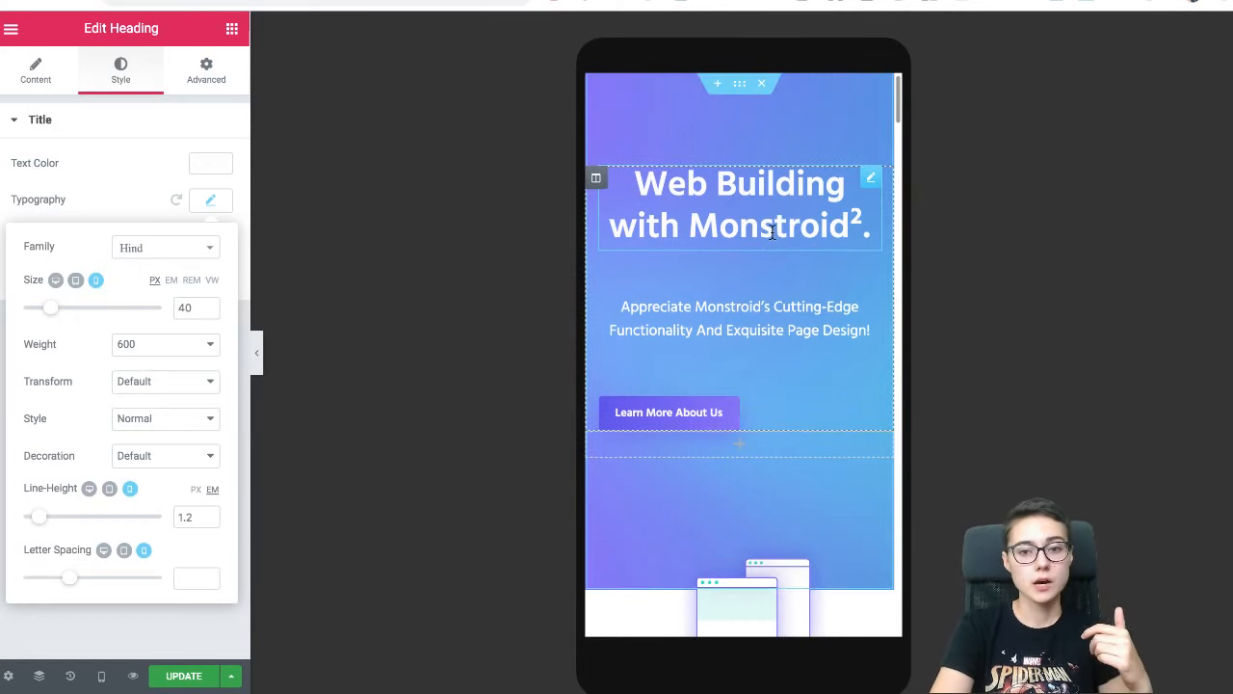
scroll(722, 386, down, 4)
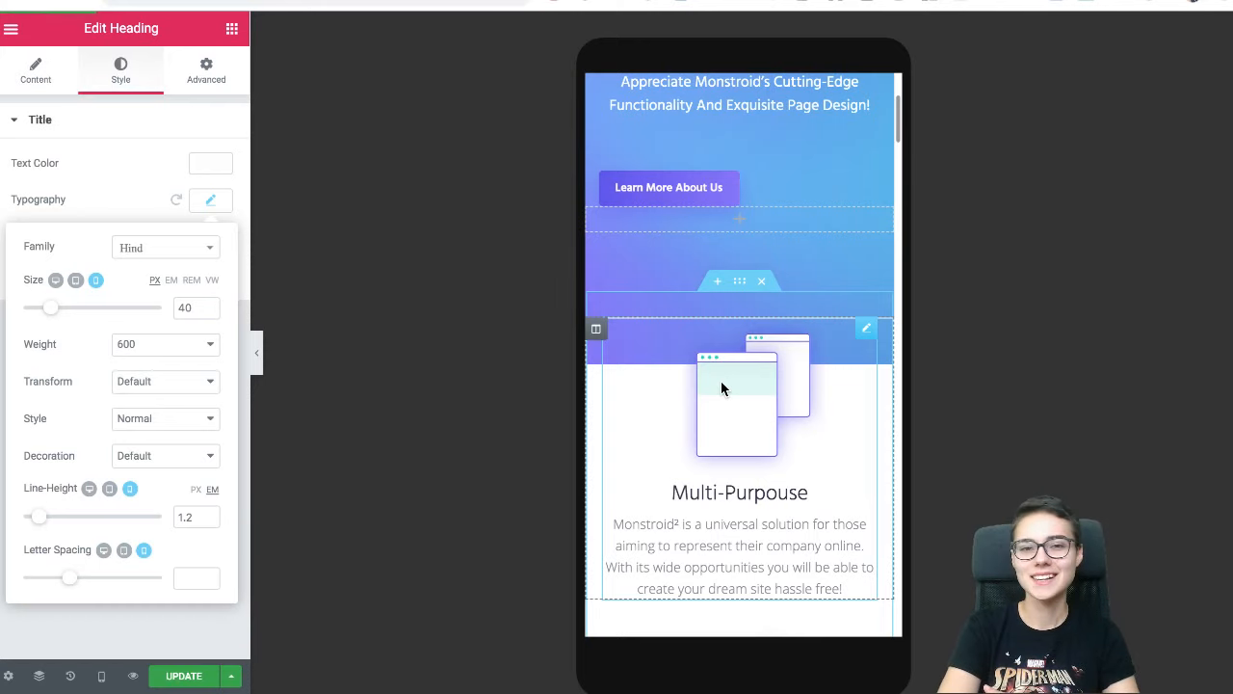
click(164, 140)
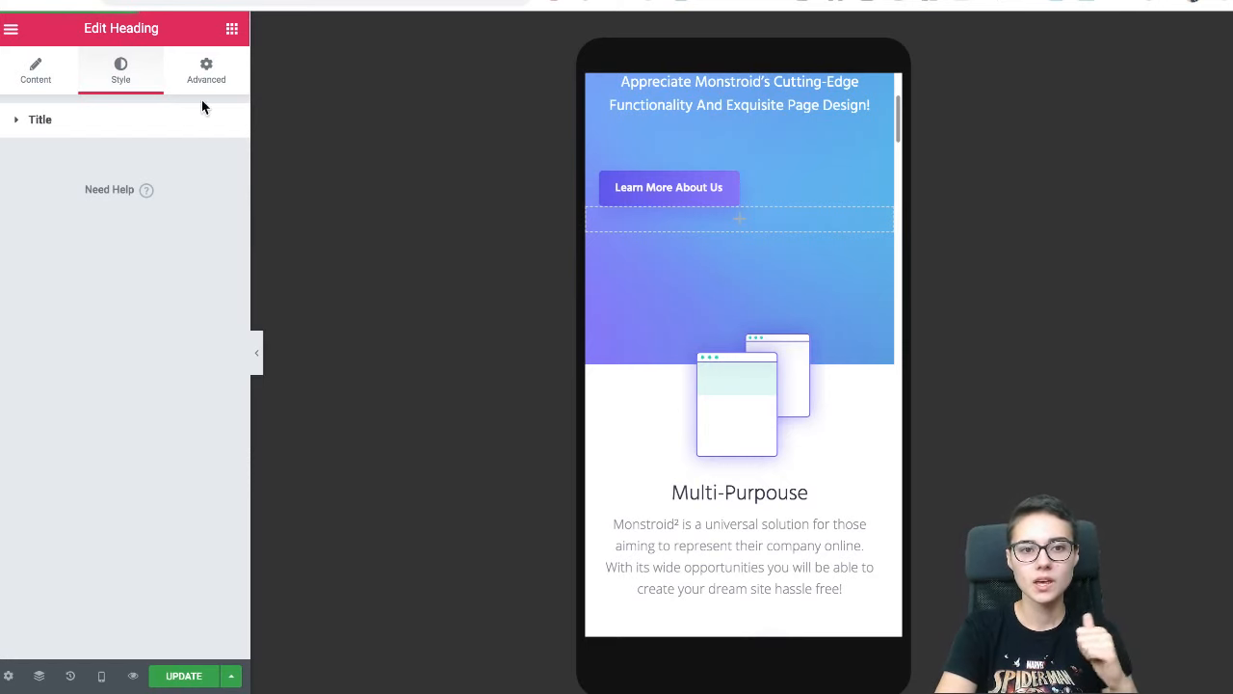
click(231, 39)
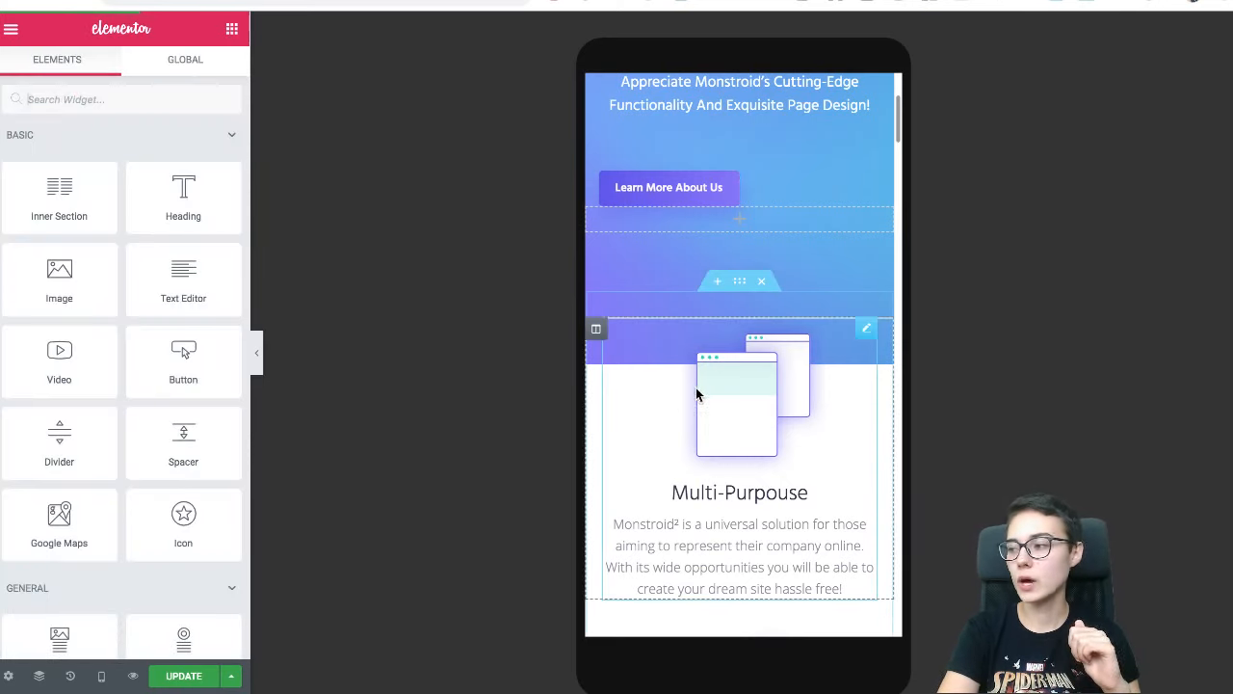
scroll(729, 327, up, 5)
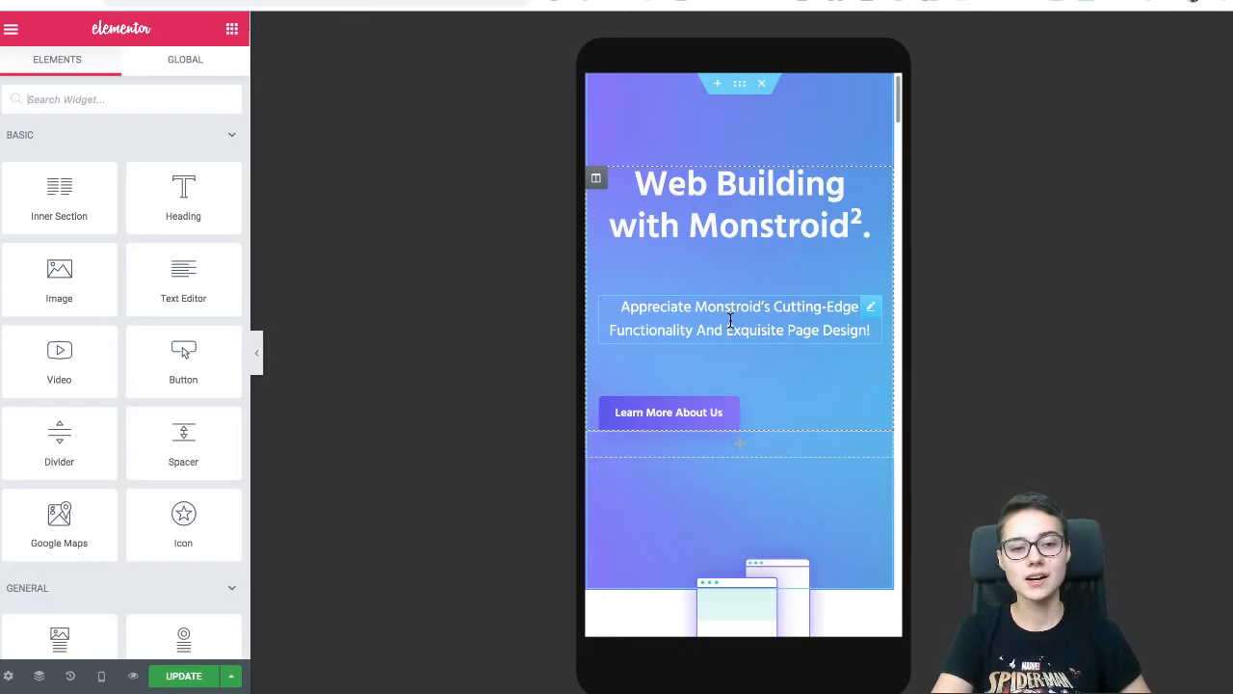
scroll(675, 359, down, 1)
scroll(678, 369, up, 1)
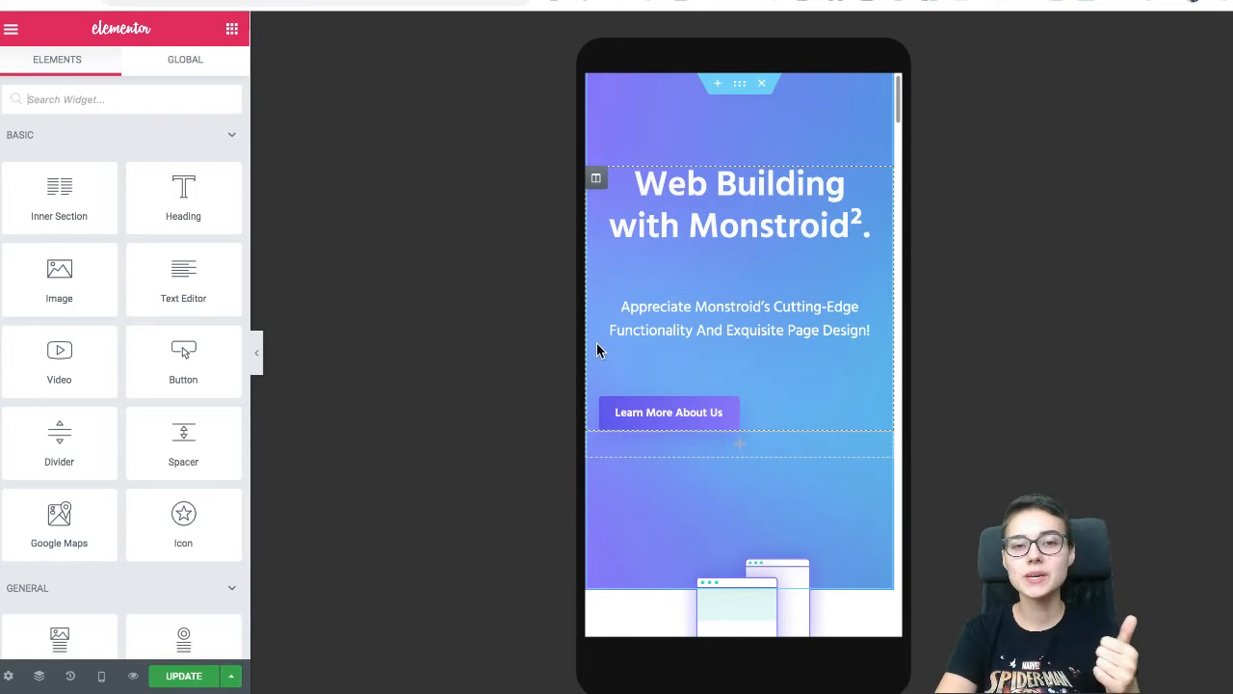
click(272, 1)
click(422, 212)
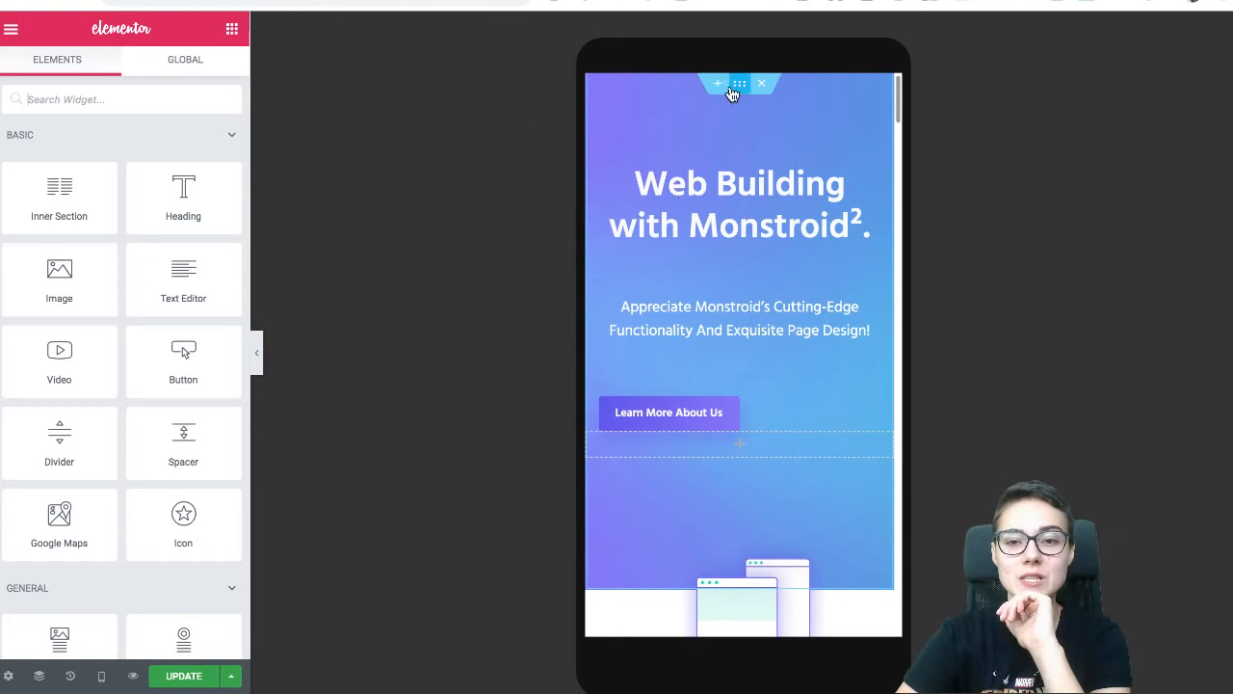
scroll(719, 145, down, 2)
scroll(702, 195, up, 2)
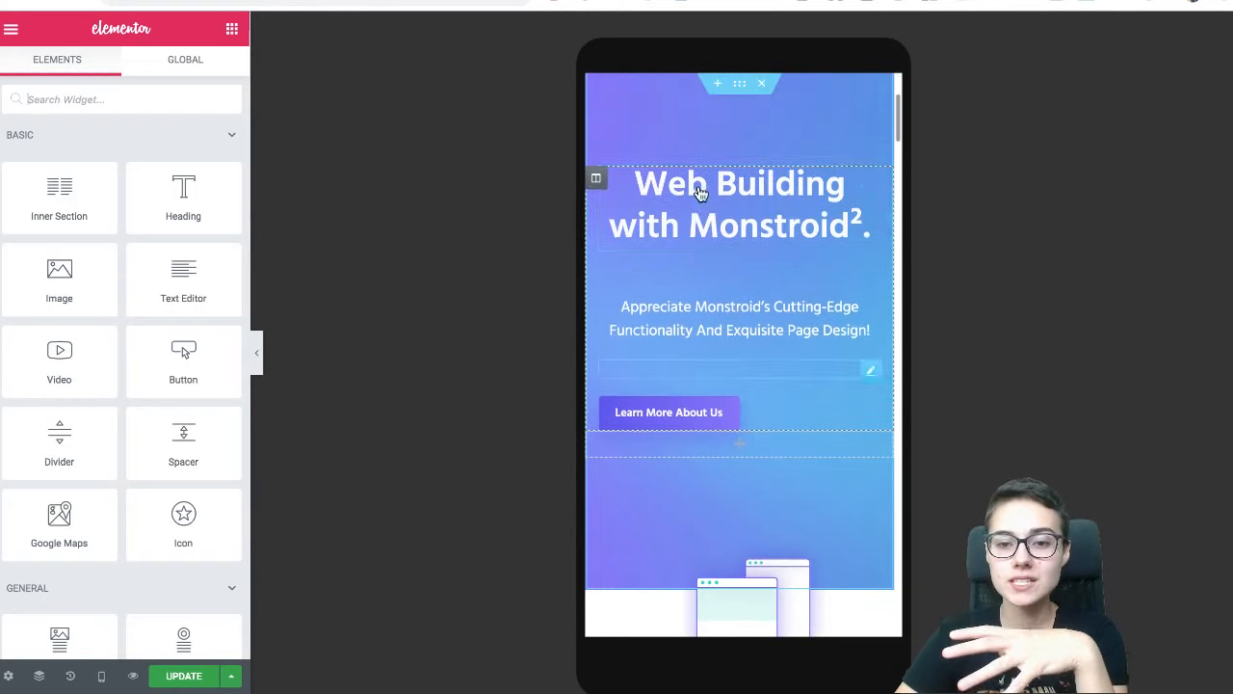
mouse_move(725, 146)
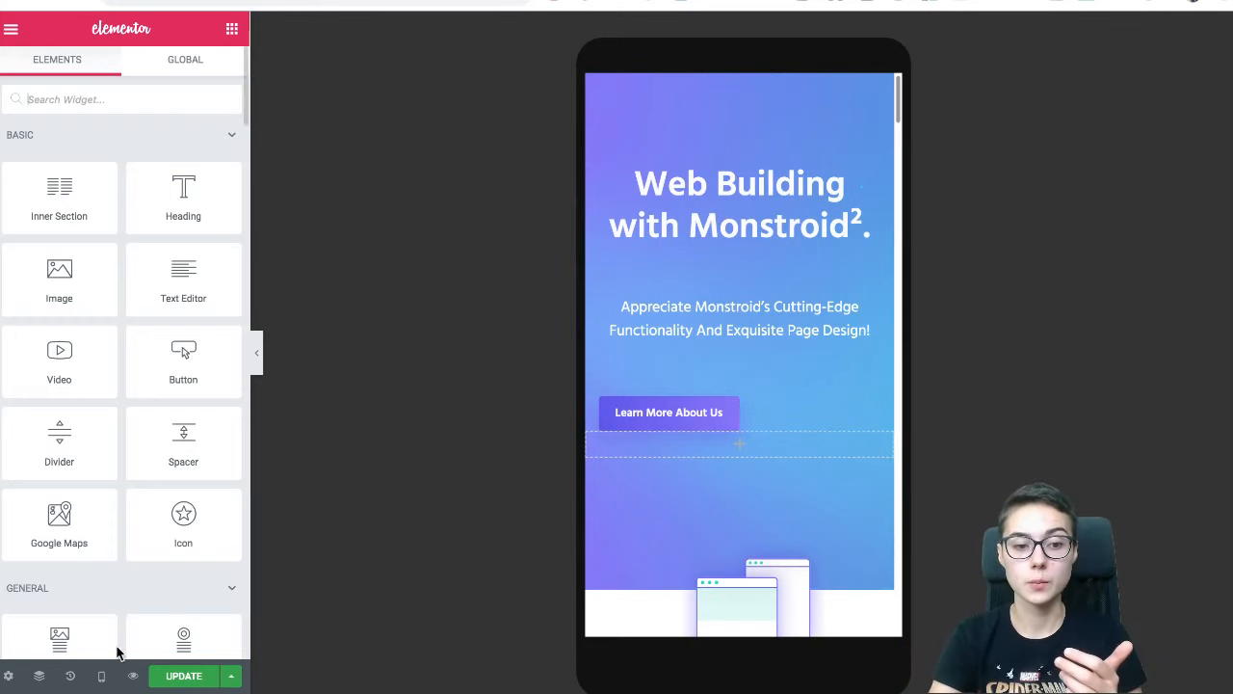
- Switch the page preview from mobile to desktop and close the device choice
click(101, 675)
click(121, 572)
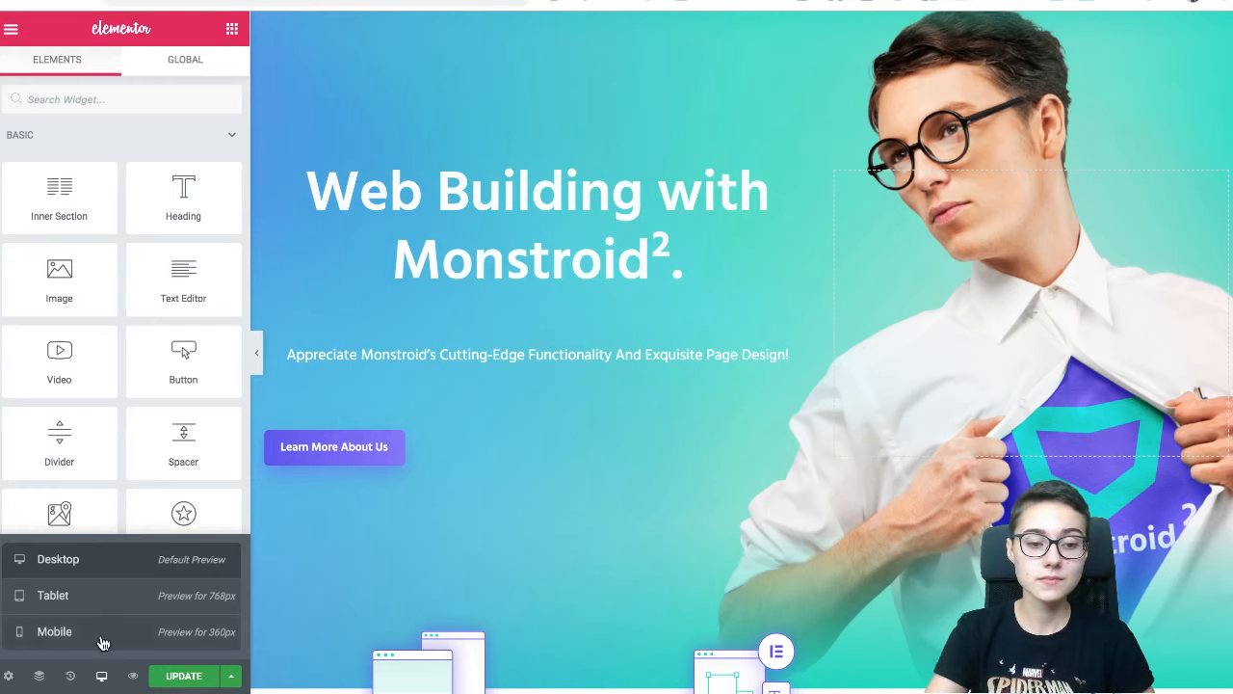
click(101, 676)
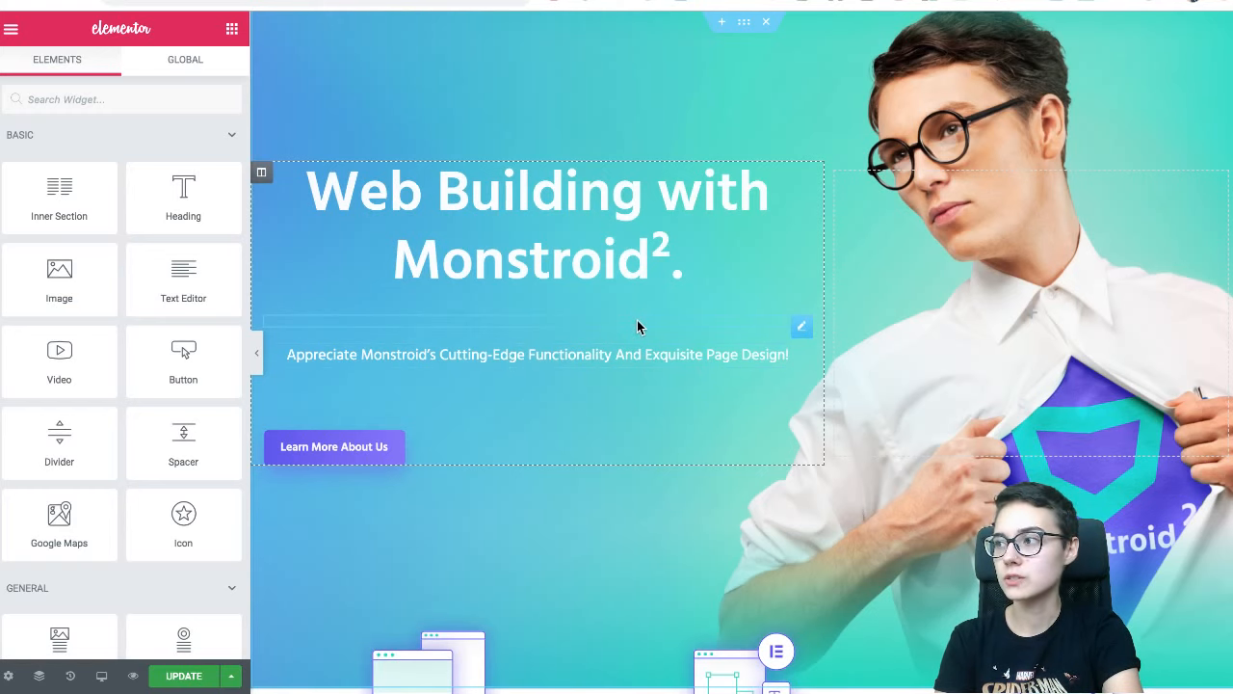
- Look through the desktop layout of the hero, the feature columns and the Elementor Page Builder section
scroll(724, 306, down, 1)
scroll(724, 305, up, 1)
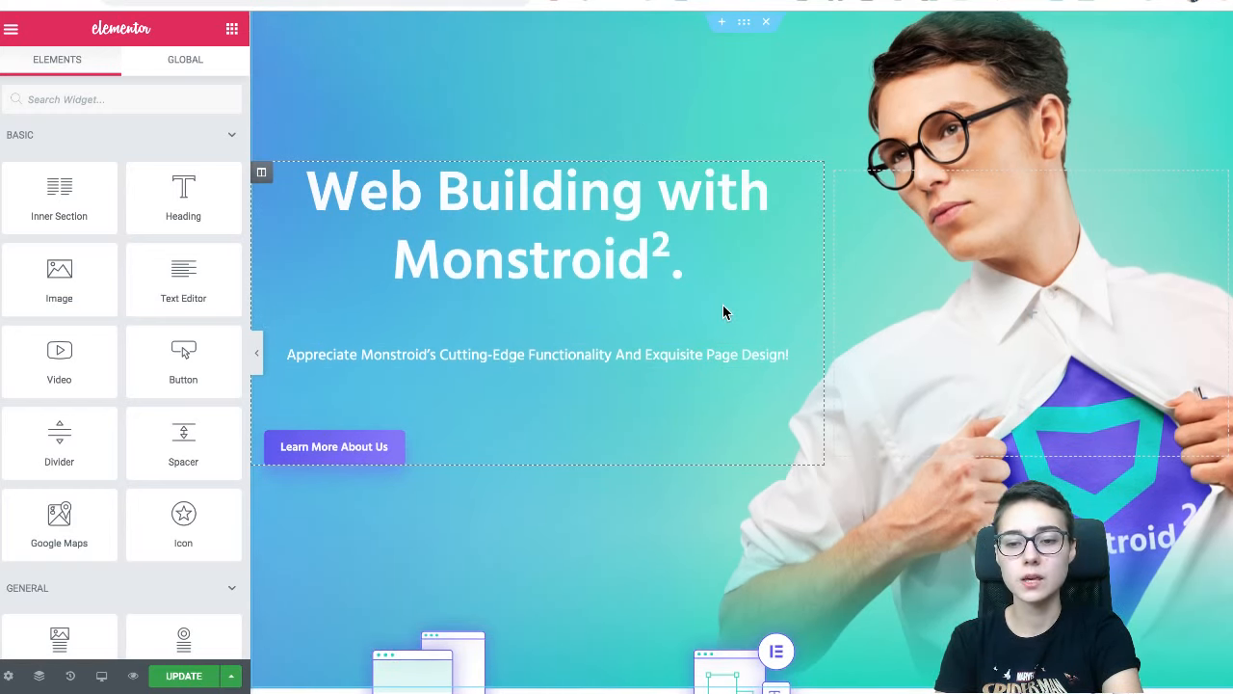
scroll(701, 385, down, 5)
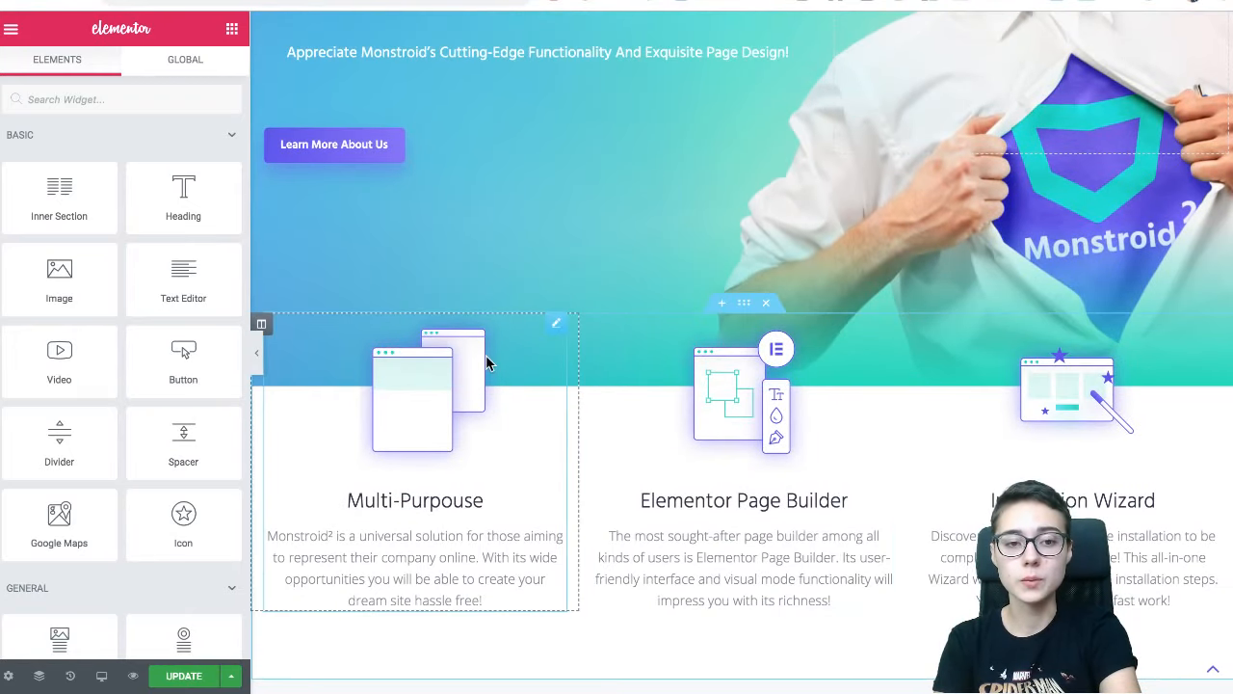
scroll(485, 357, up, 5)
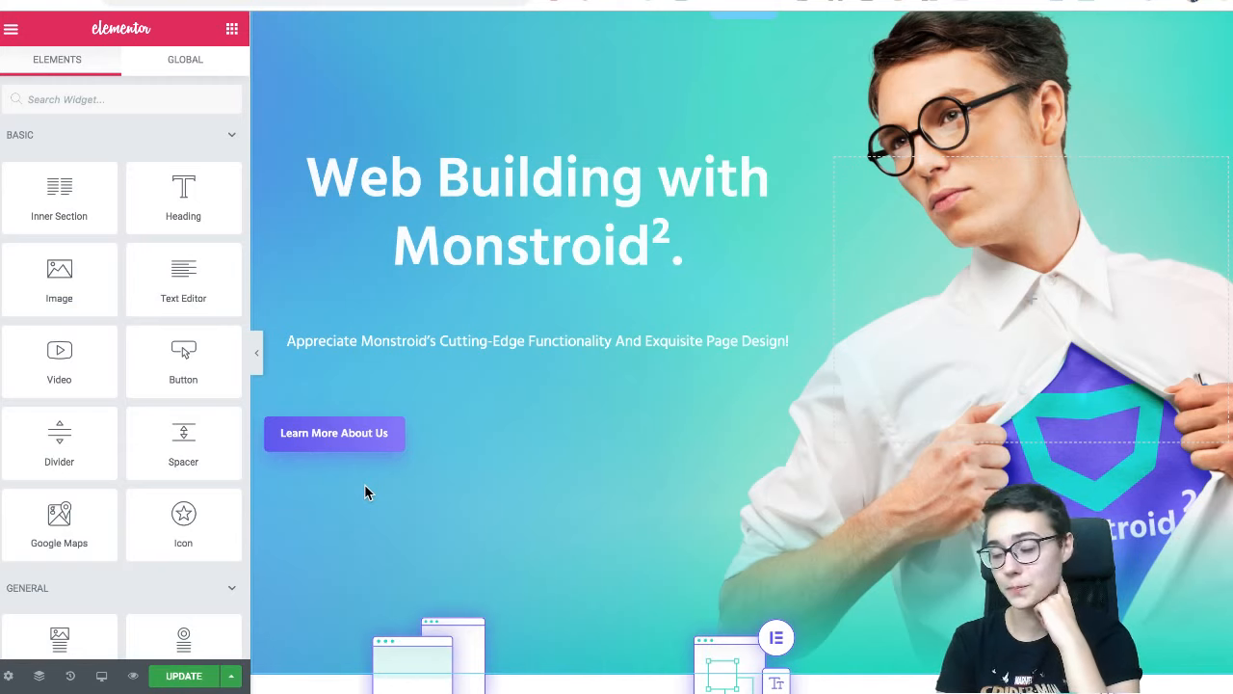
scroll(430, 411, down, 5)
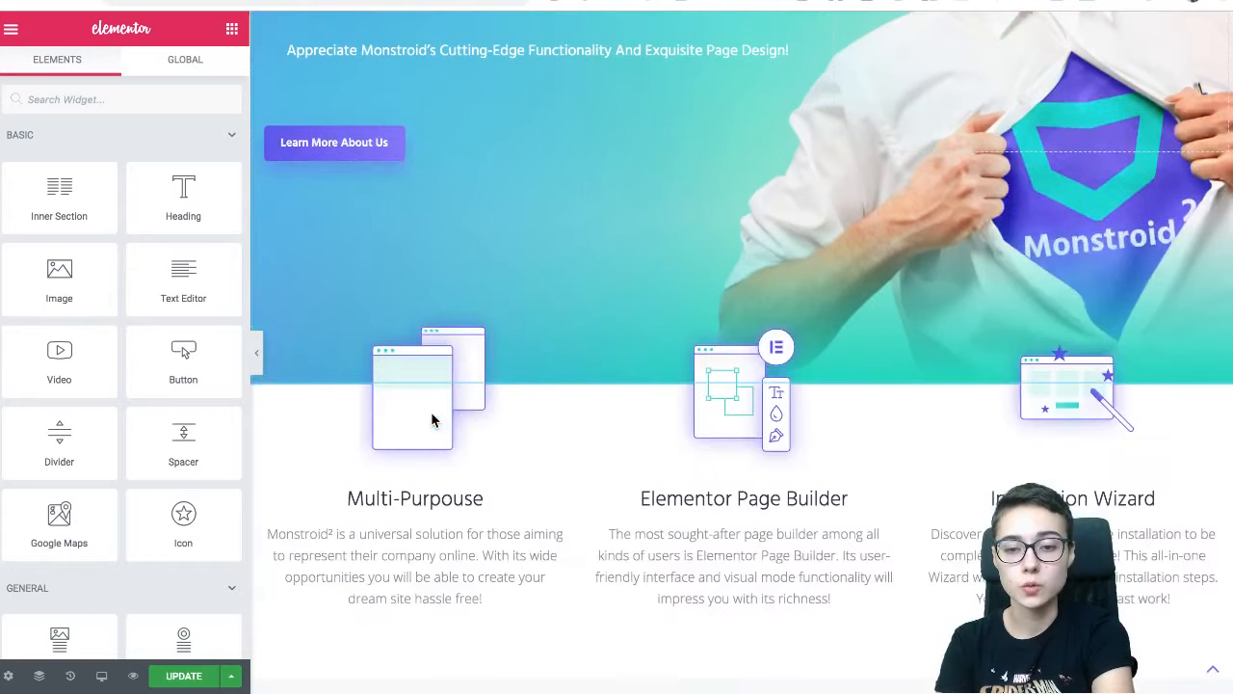
scroll(431, 412, down, 4)
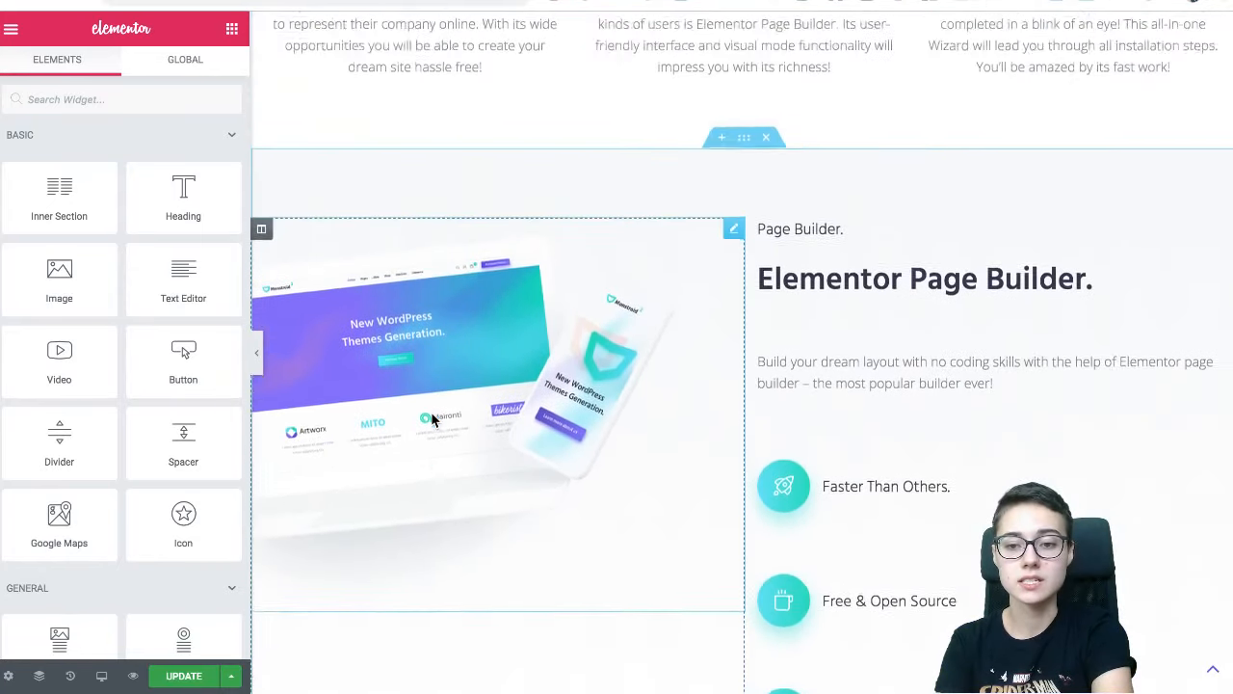
scroll(431, 411, up, 4)
scroll(430, 420, up, 5)
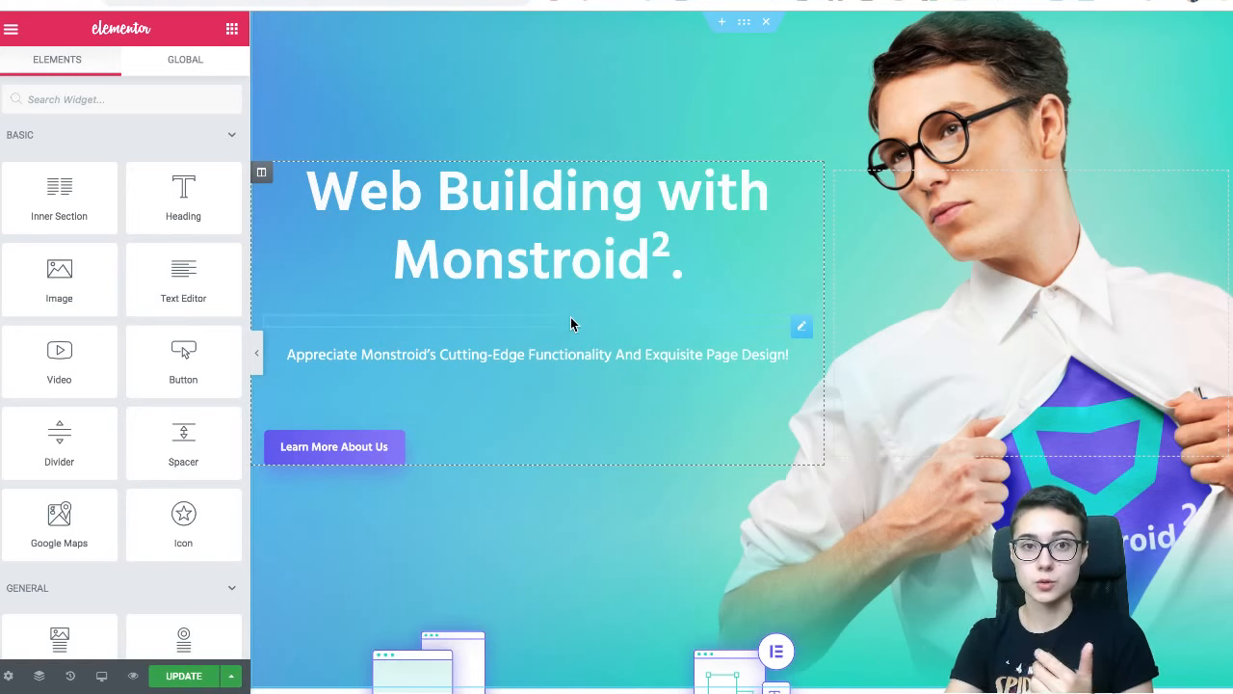
scroll(571, 323, down, 3)
scroll(571, 324, up, 2)
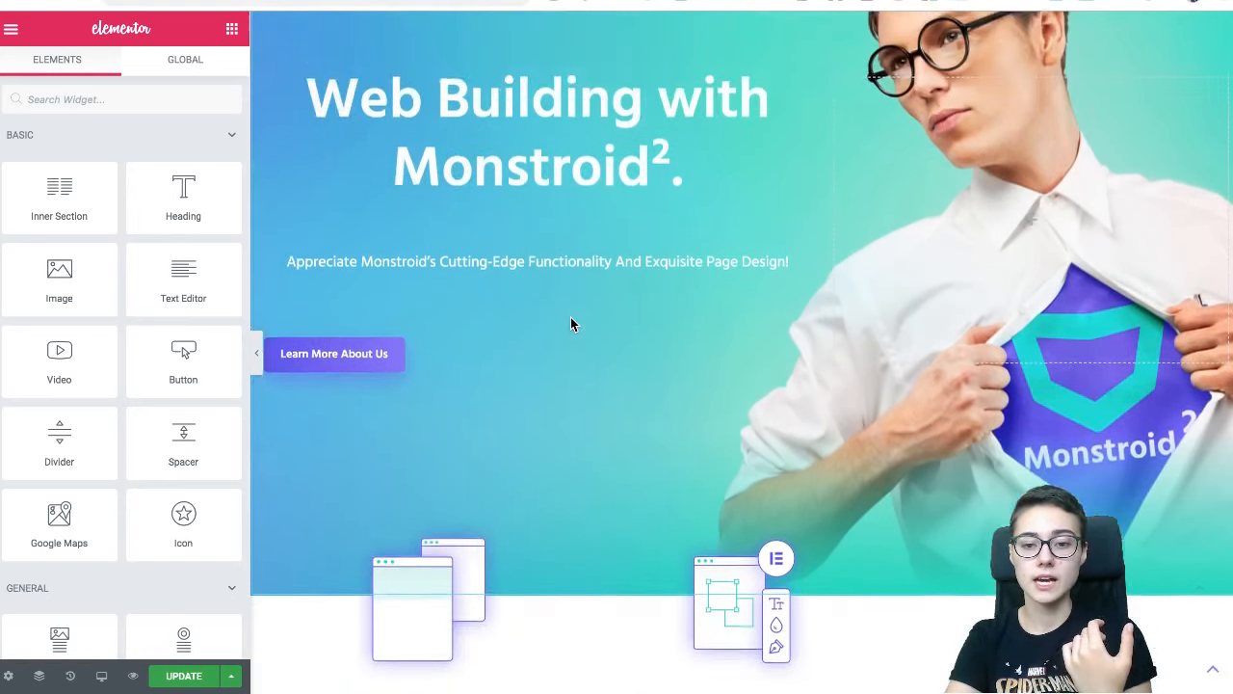
scroll(570, 324, up, 1)
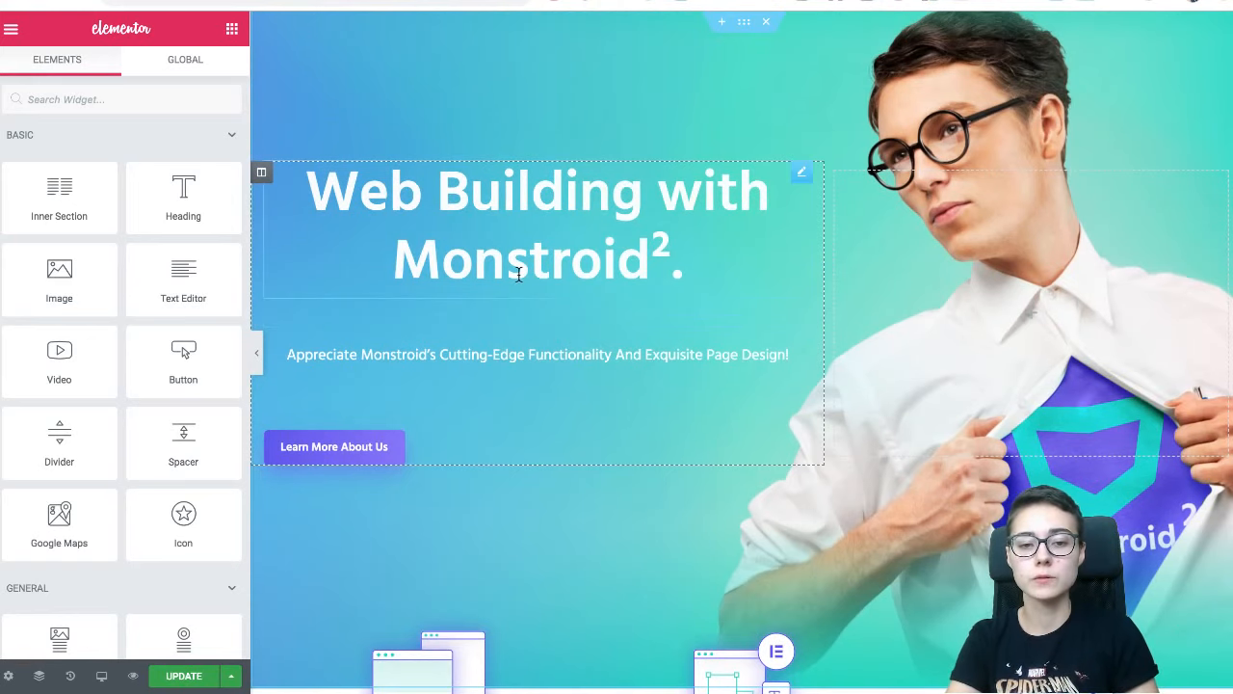
scroll(519, 275, down, 1)
scroll(519, 274, up, 1)
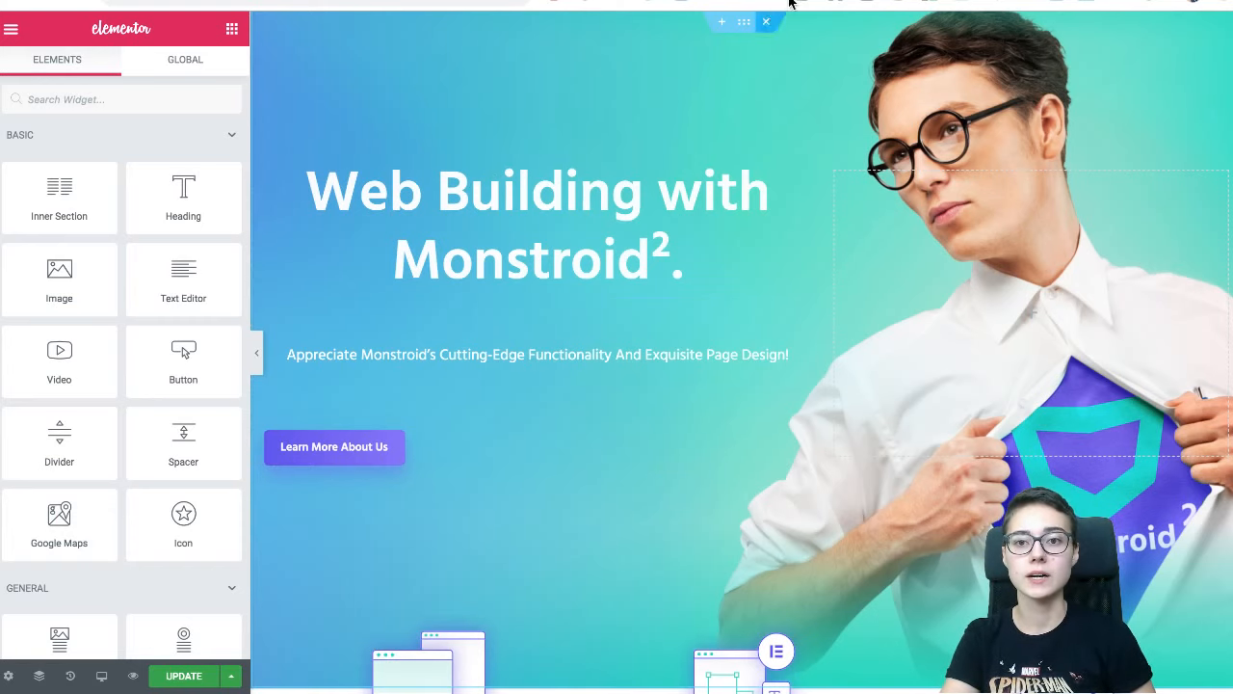
click(583, 106)
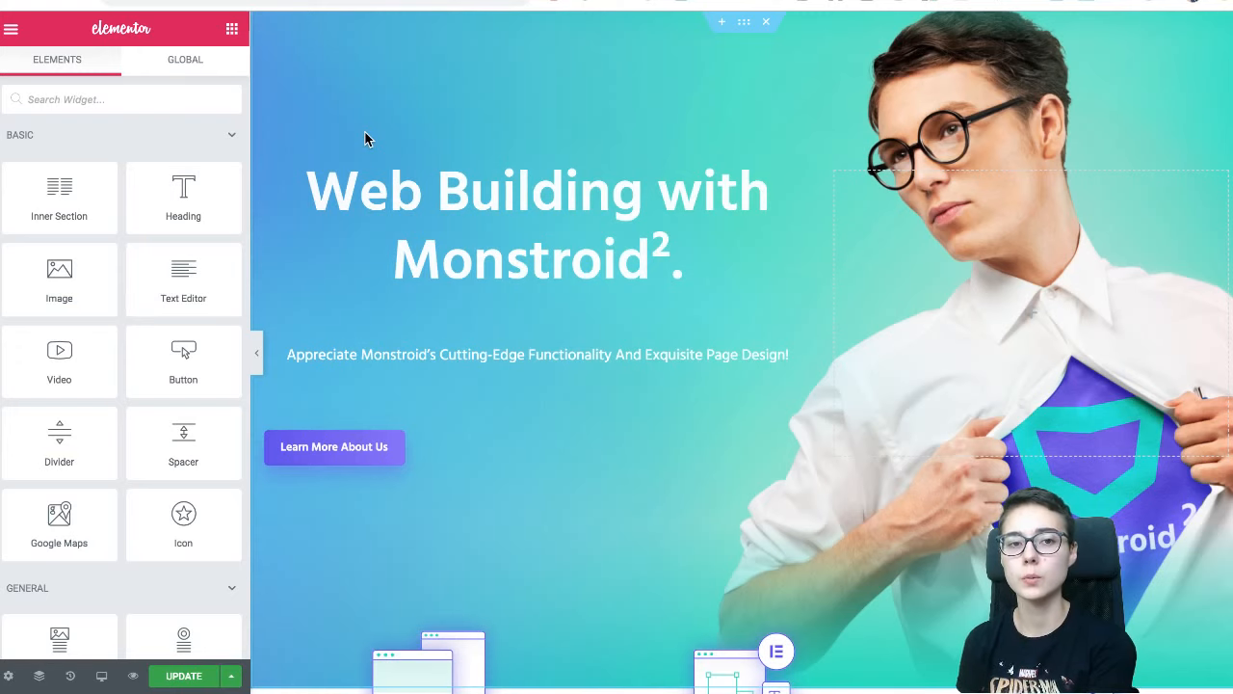
click(161, 58)
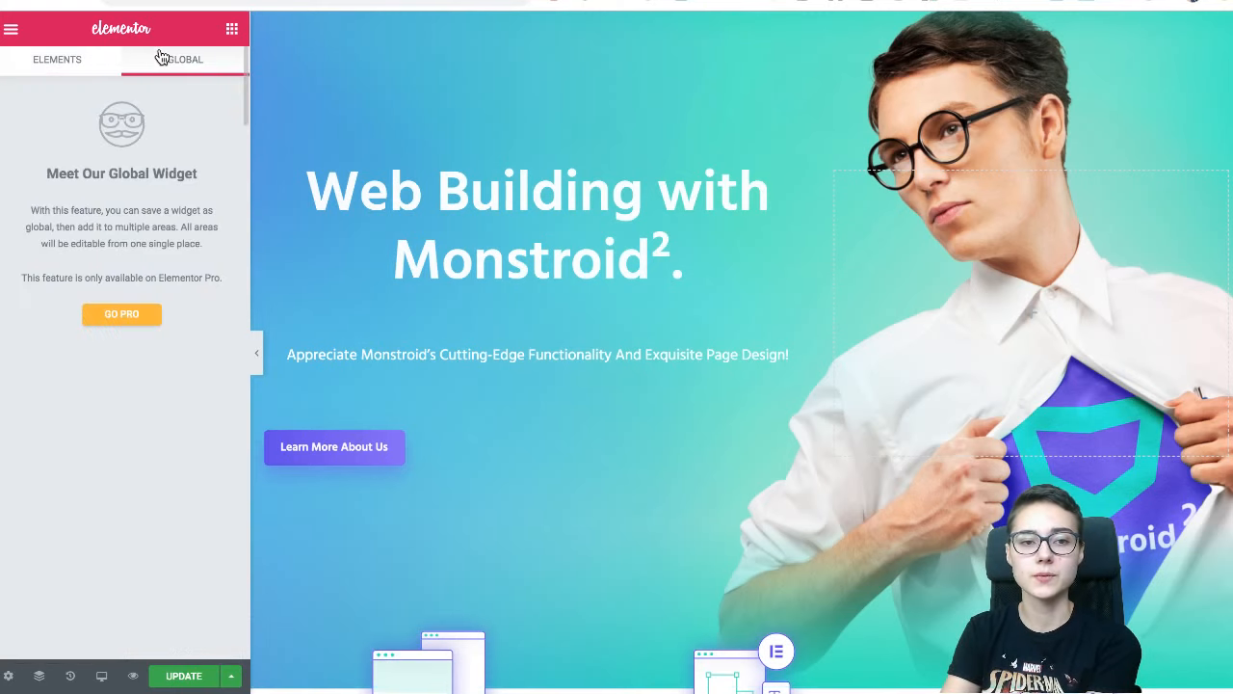
click(66, 63)
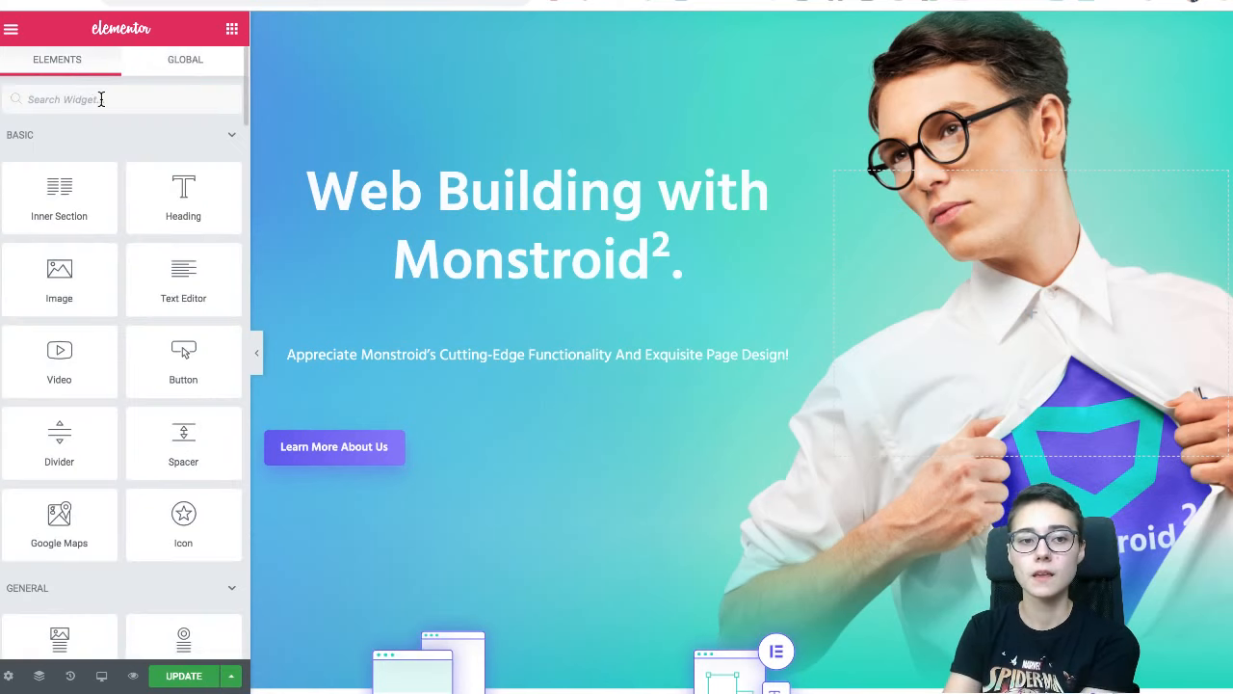